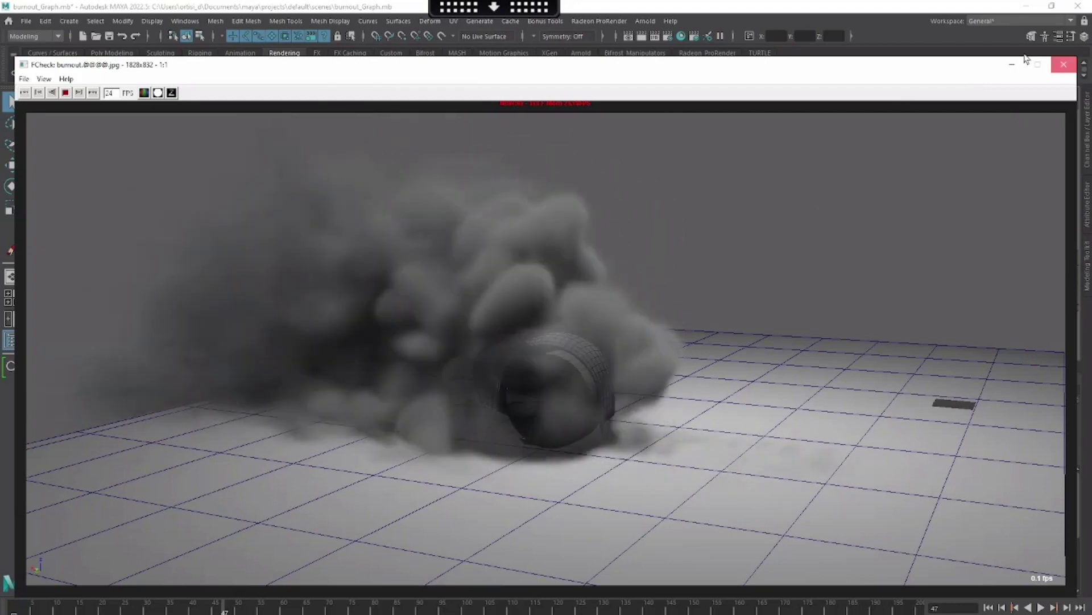
Close the rendered burnout preview and play back the cached smoke simulation in the viewport, stopping partway through
click(1063, 66)
click(1041, 608)
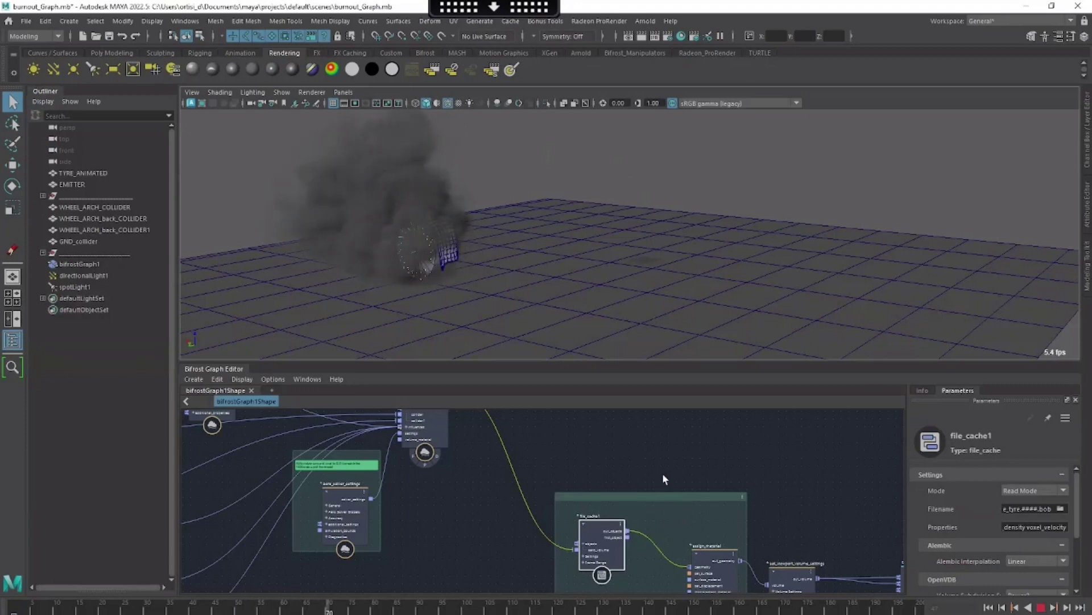
click(1041, 607)
Review the full bifrostGraph1Shape node network, focusing on the red group that computes the tyre's point velocity
key(a)
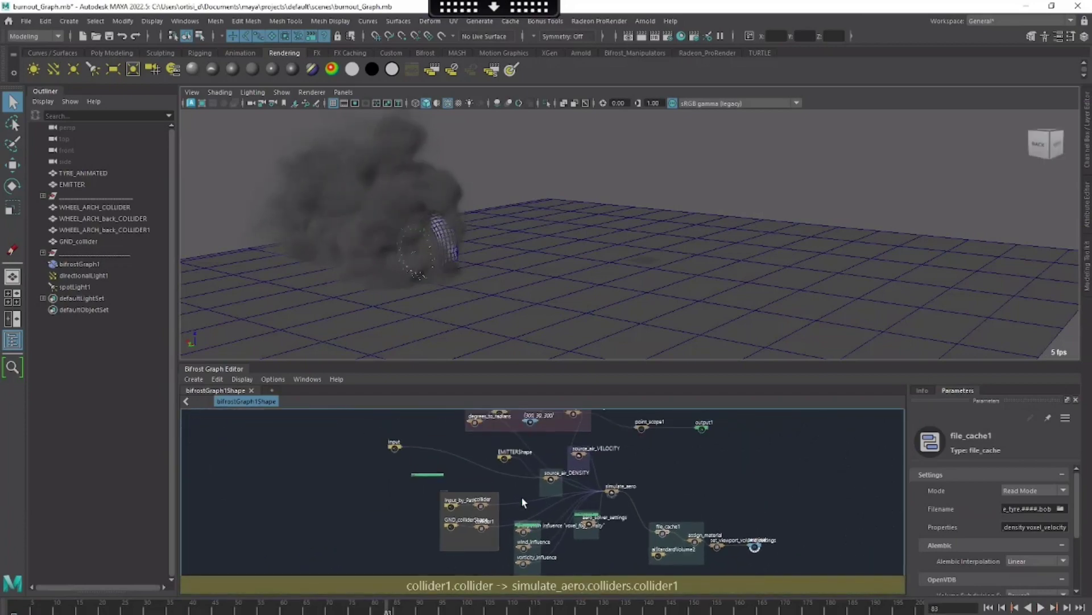
alt+right_drag(601, 491, 631, 472)
alt+middle_drag(631, 471, 643, 509)
alt+right_drag(619, 500, 713, 531)
alt+middle_drag(713, 532, 671, 549)
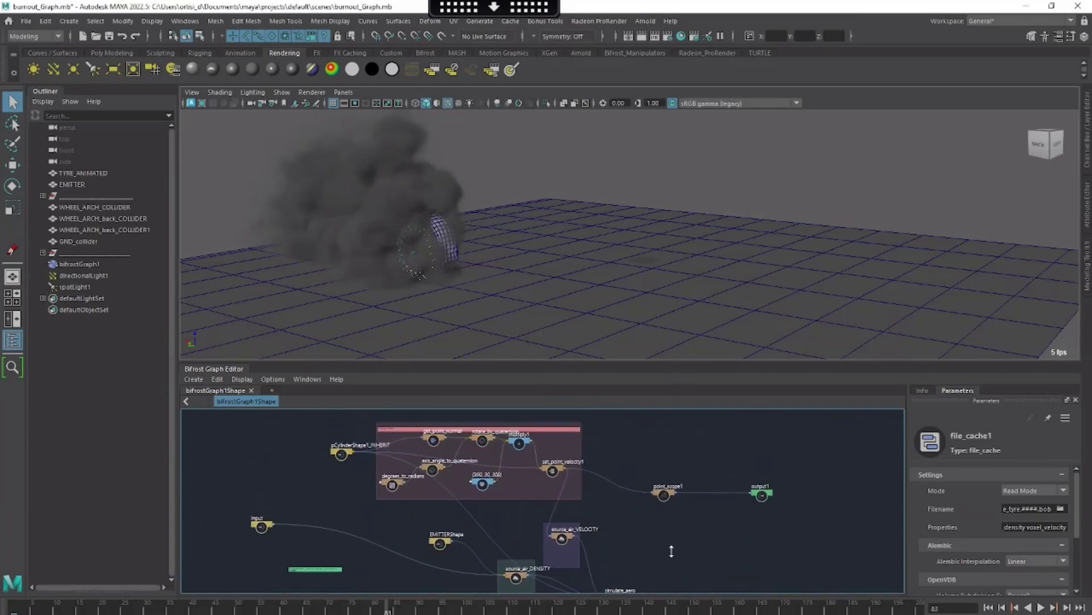
alt+middle_drag(641, 468, 690, 538)
alt+right_drag(690, 534, 703, 504)
mouse_move(703, 470)
alt+middle_down()
mouse_move(724, 490)
mouse_move(722, 527)
mouse_move(709, 469)
alt+middle_up()
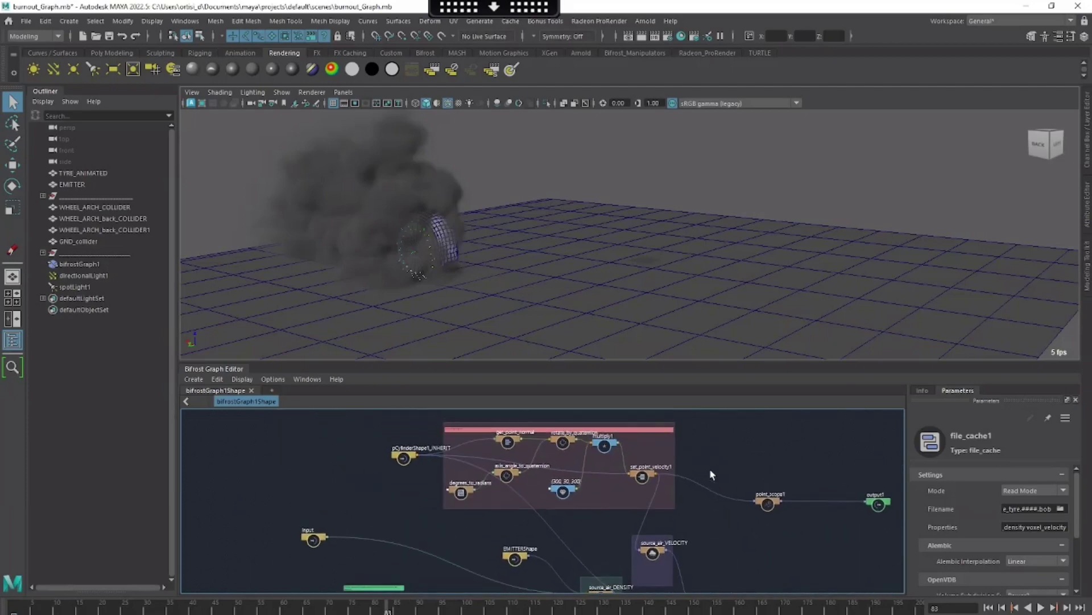
alt+right_drag(709, 469, 718, 468)
alt+middle_drag(718, 468, 757, 458)
alt+right_drag(757, 463, 770, 466)
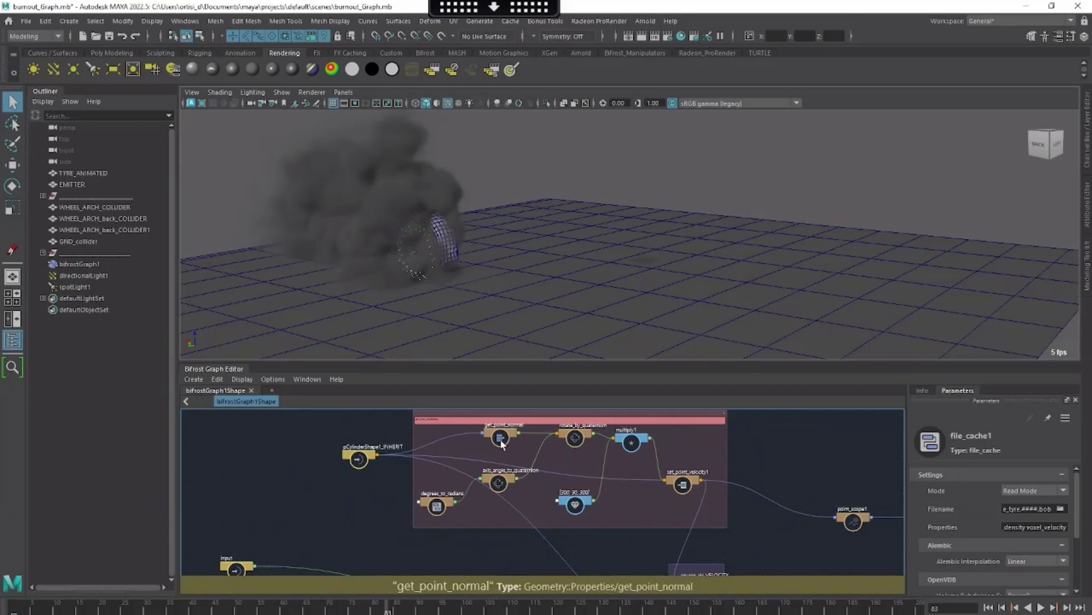
Inspect the get_point_normal, rotate_by_quaternion and multiply nodes in the velocity group, expanding the nodes to show their ports
drag(503, 442, 503, 449)
click(576, 441)
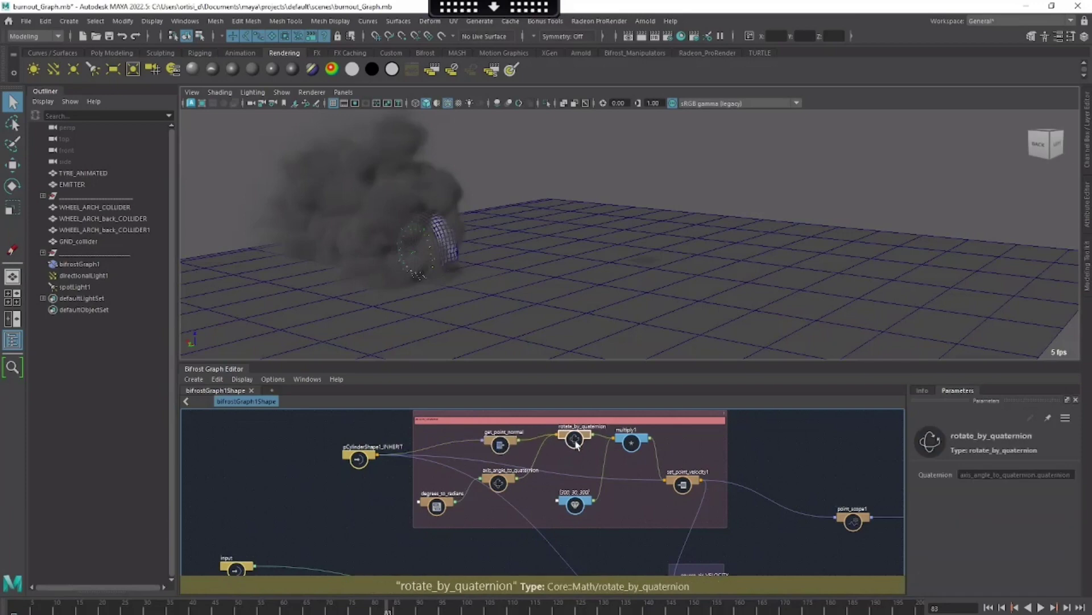
click(632, 443)
key(3)
alt+middle_drag(649, 473, 677, 473)
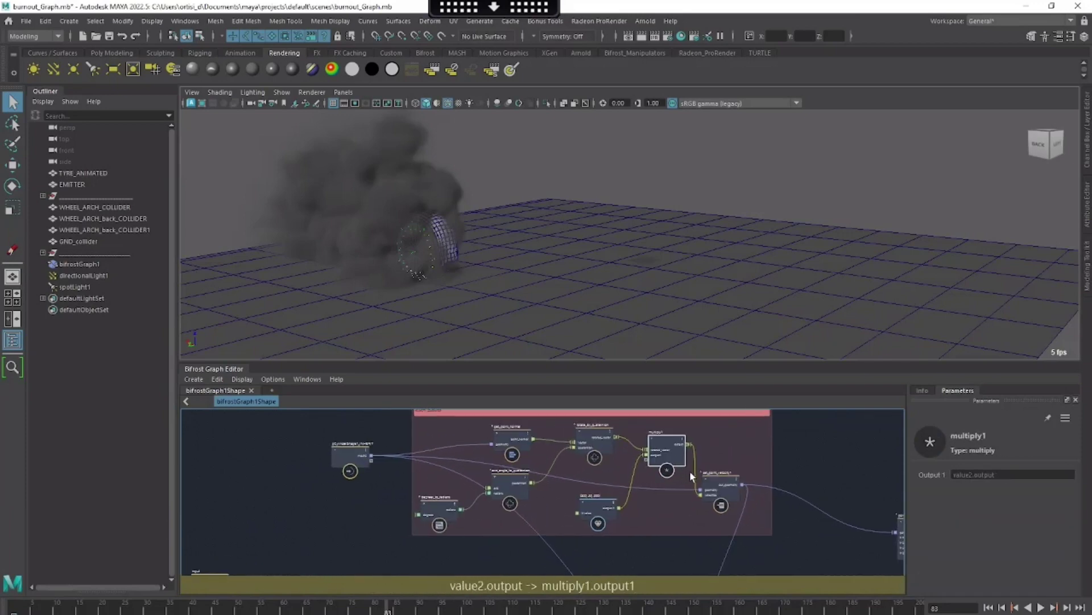
scroll(523, 469, up, 1)
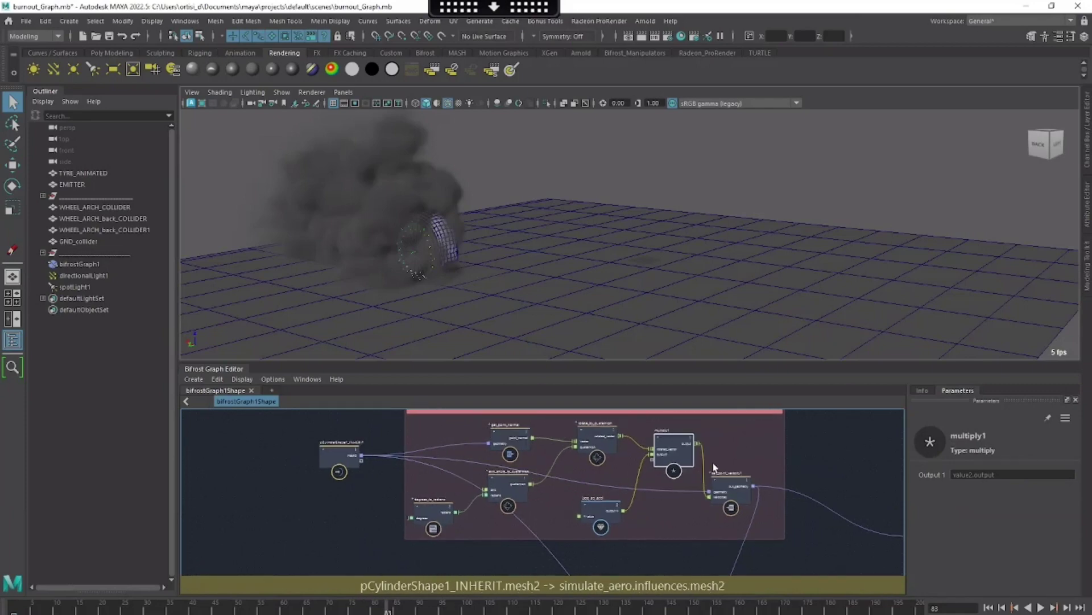
Add a Normal2Velocity compound beside the velocity group and break it apart into its component nodes
middle_drag(814, 466, 749, 455)
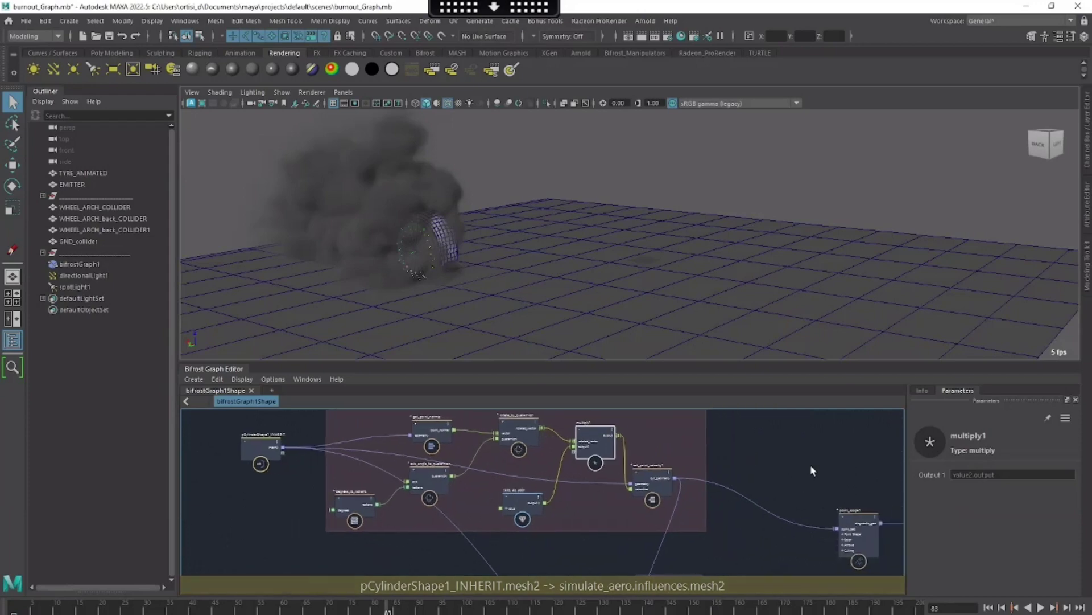
key(Tab)
text(normal)
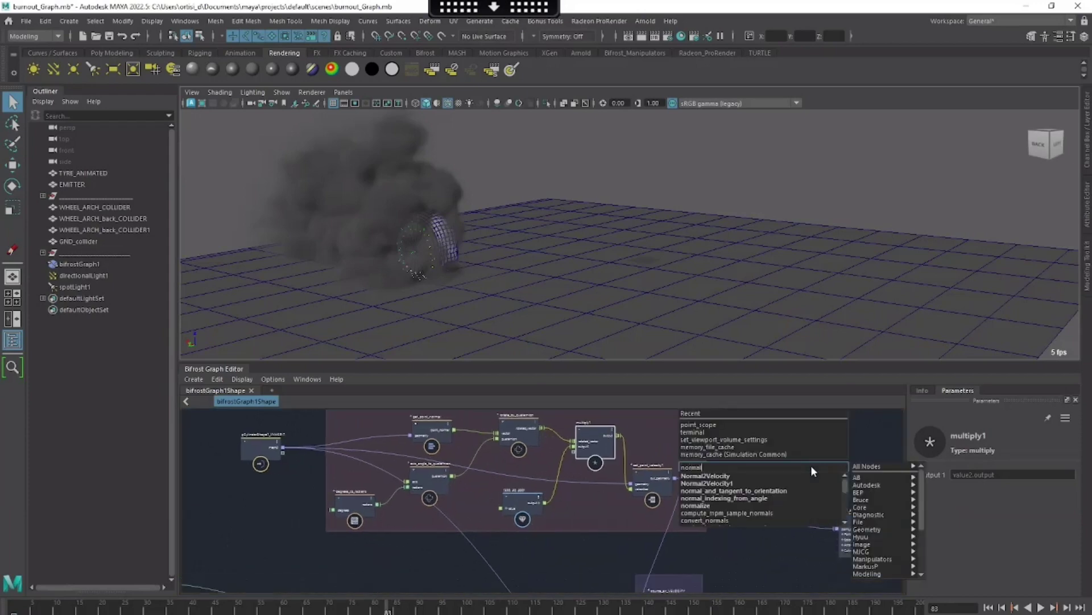
key(Return)
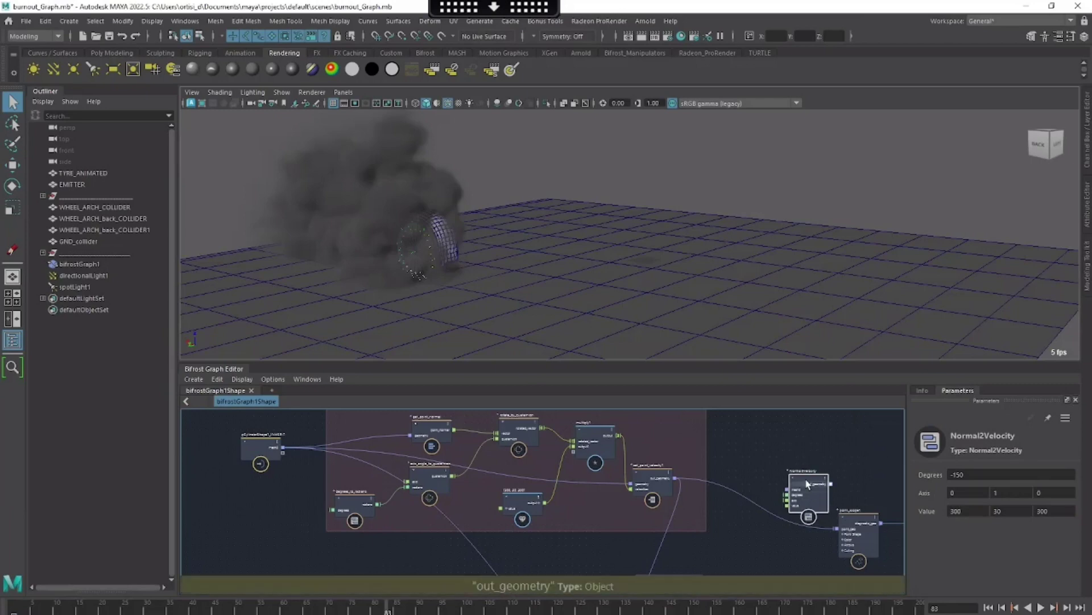
right_click(808, 480)
click(839, 551)
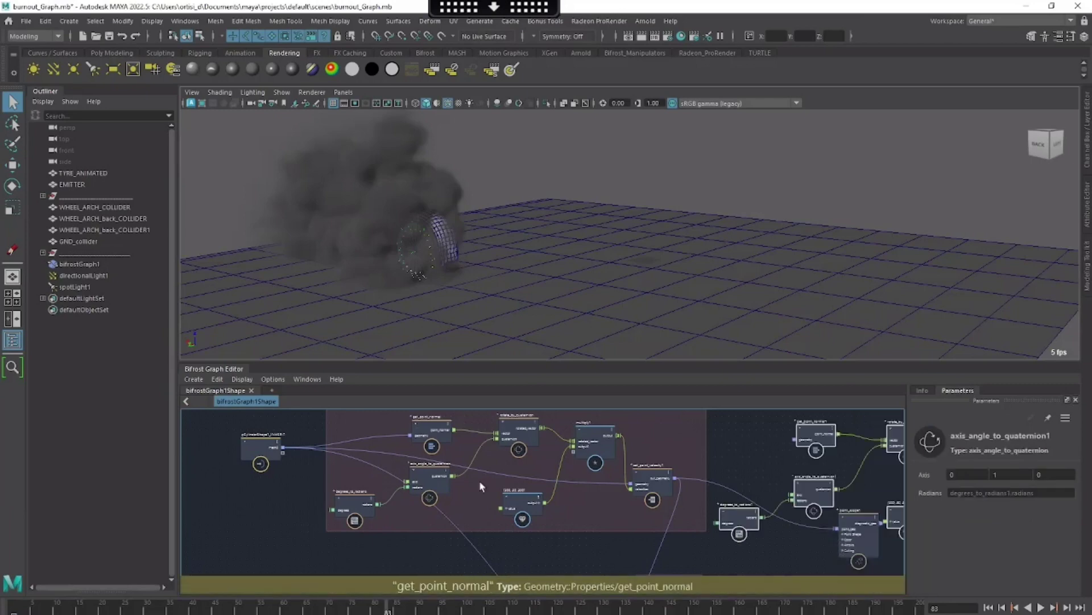
Undo the breaking apart of the Normal2Velocity compound and delete the compound from the graph
middle_drag(720, 470, 713, 469)
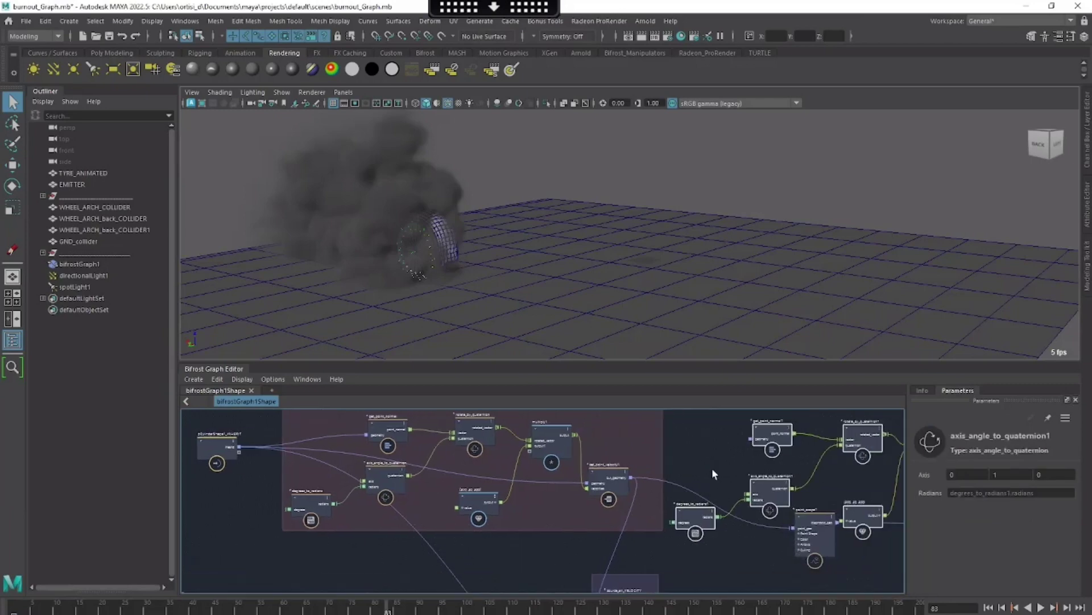
key(ctrl+z)
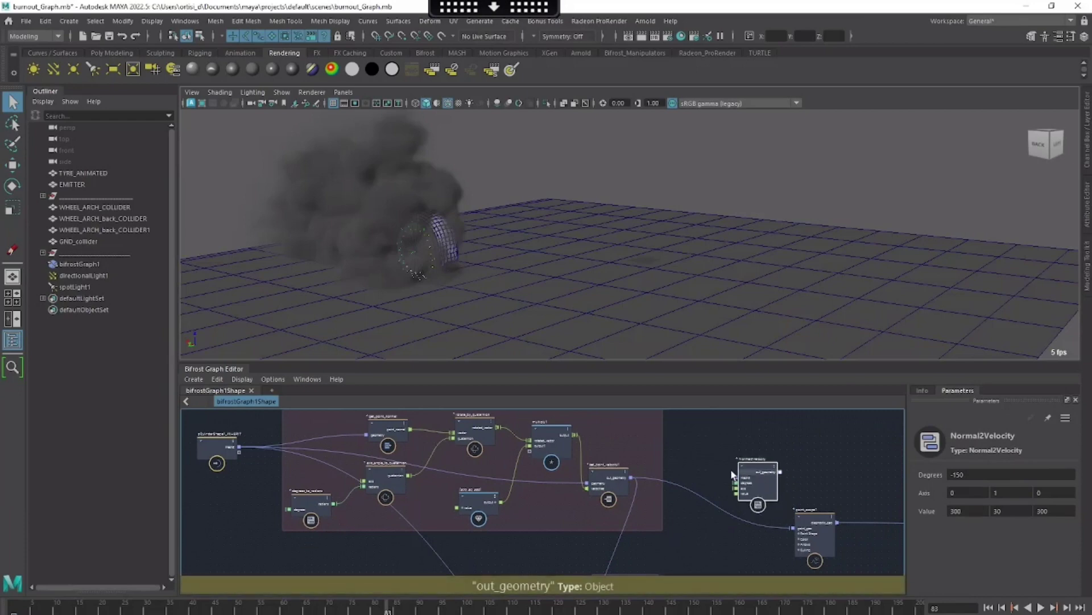
key(Delete)
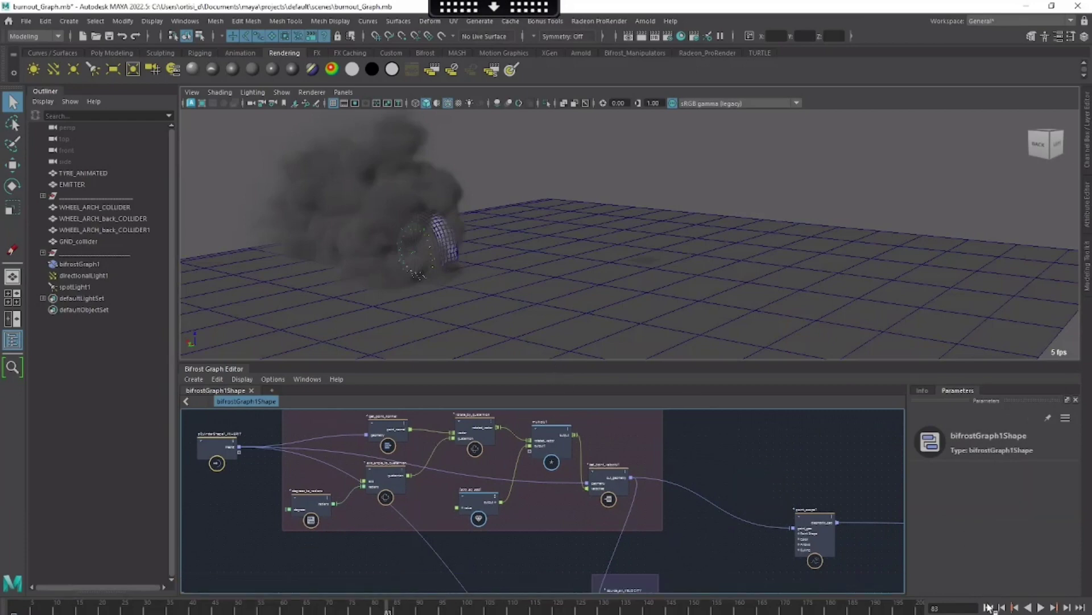
Create a new empty Bifrost graph, hide the existing bifrostGraph1 smoke, and select the new graph object
middle_drag(756, 483, 721, 479)
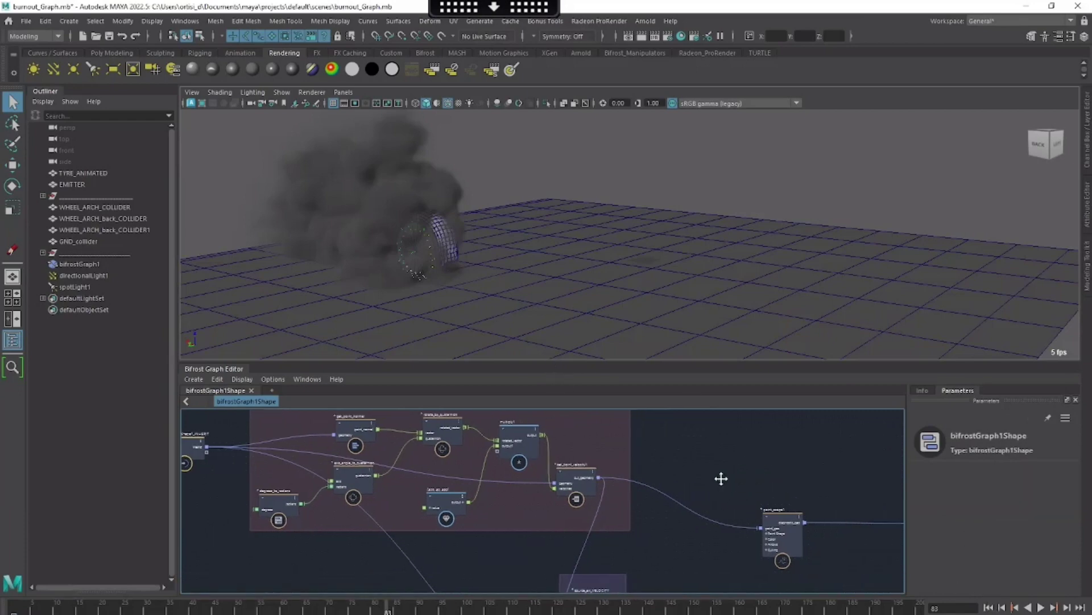
click(272, 390)
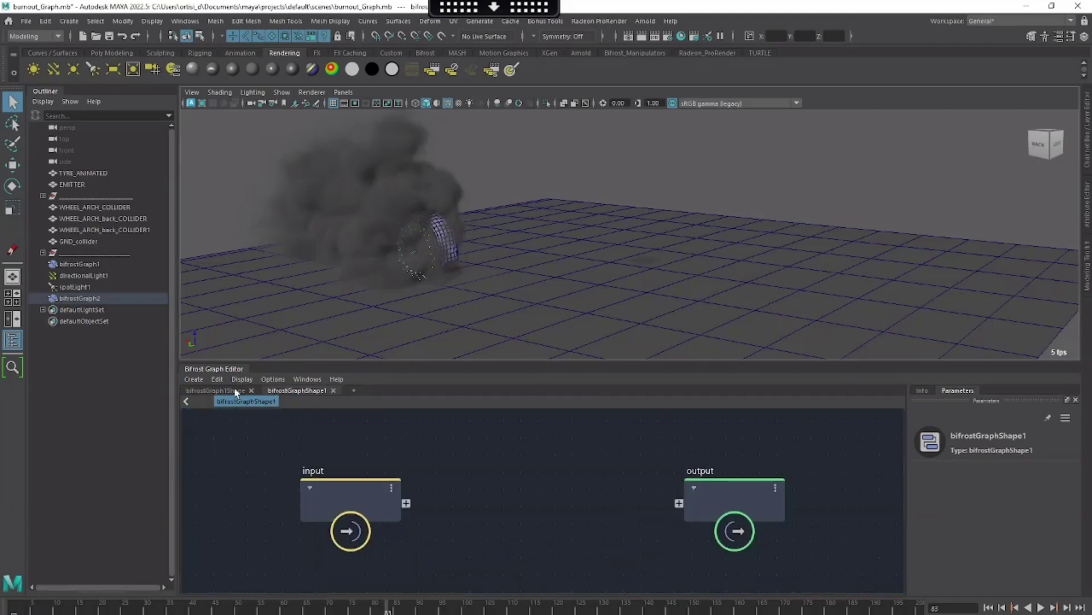
click(85, 264)
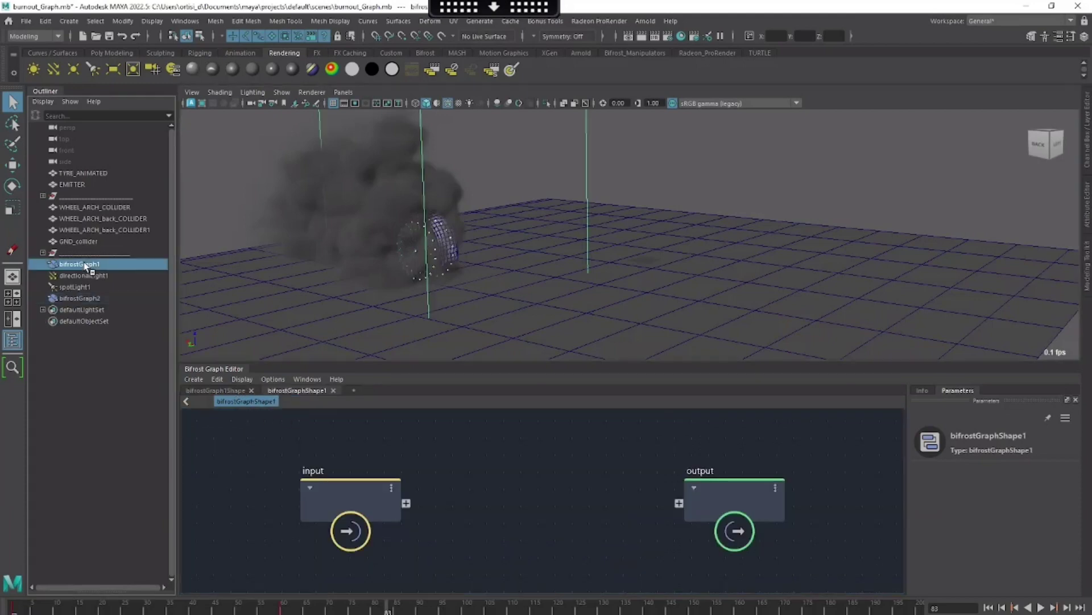
key(ctrl+h)
click(88, 298)
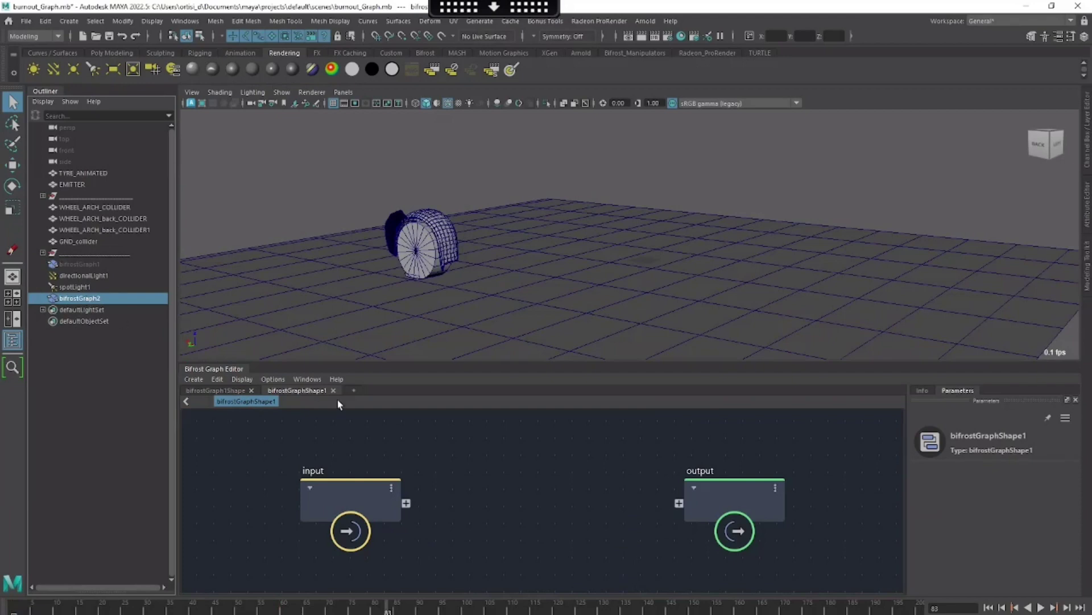
Examine the TYRE_ANIMATED cylinder from several angles and check its transform attributes for the animated rotation
click(83, 173)
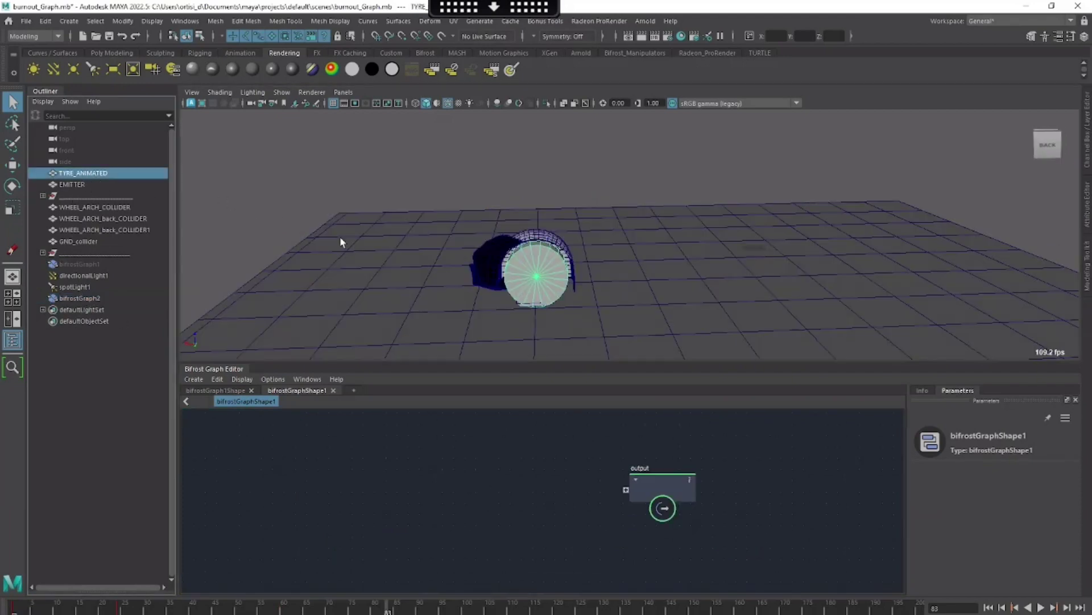
alt+drag(478, 257, 531, 273)
alt+right_drag(531, 273, 658, 284)
alt+middle_drag(622, 264, 627, 242)
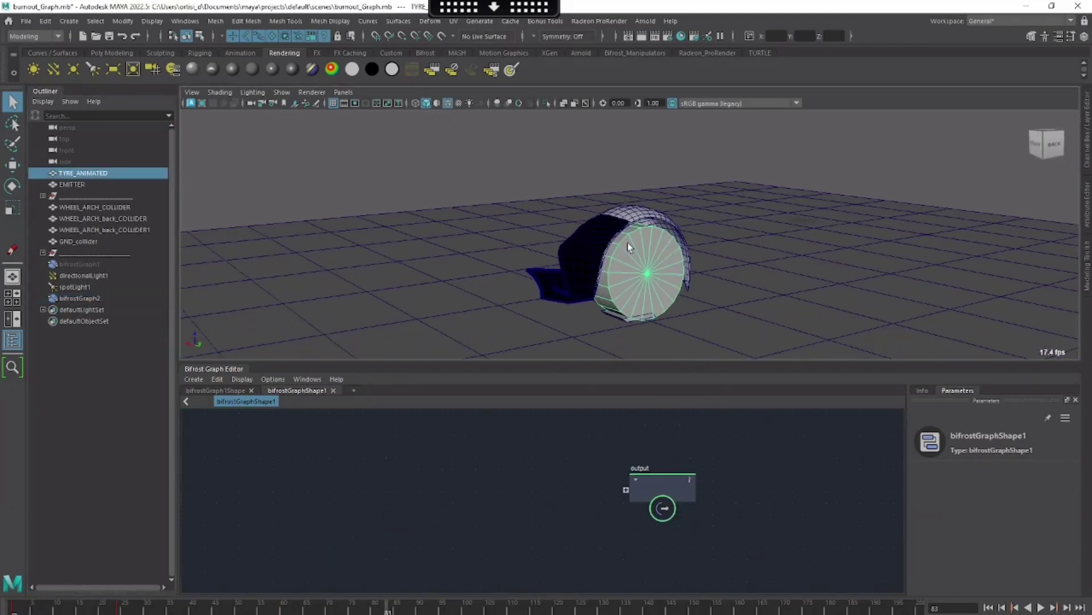
alt+drag(608, 288, 529, 283)
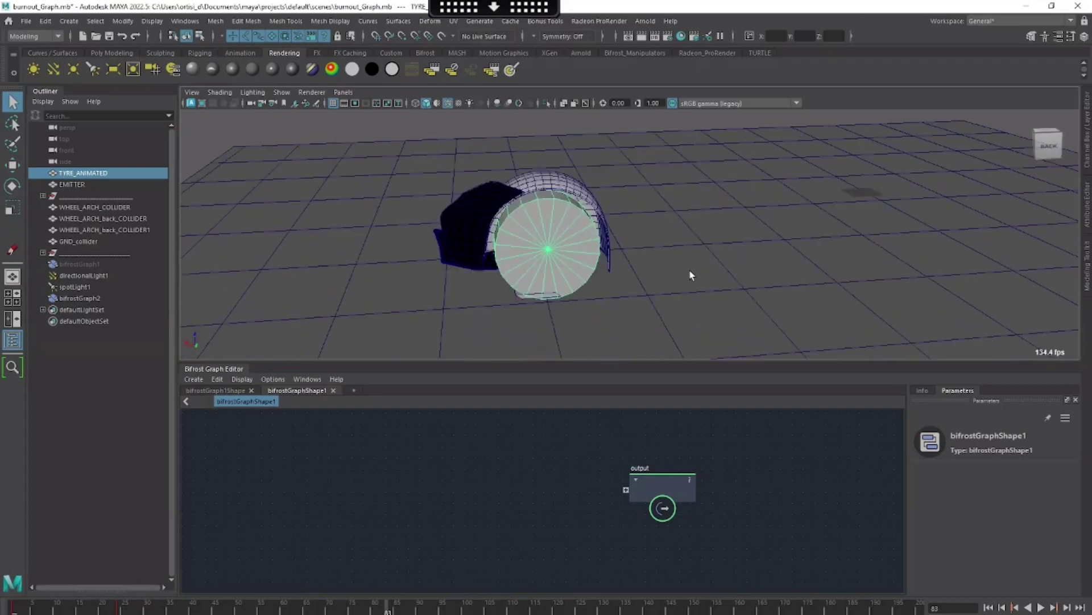
alt+drag(690, 271, 523, 285)
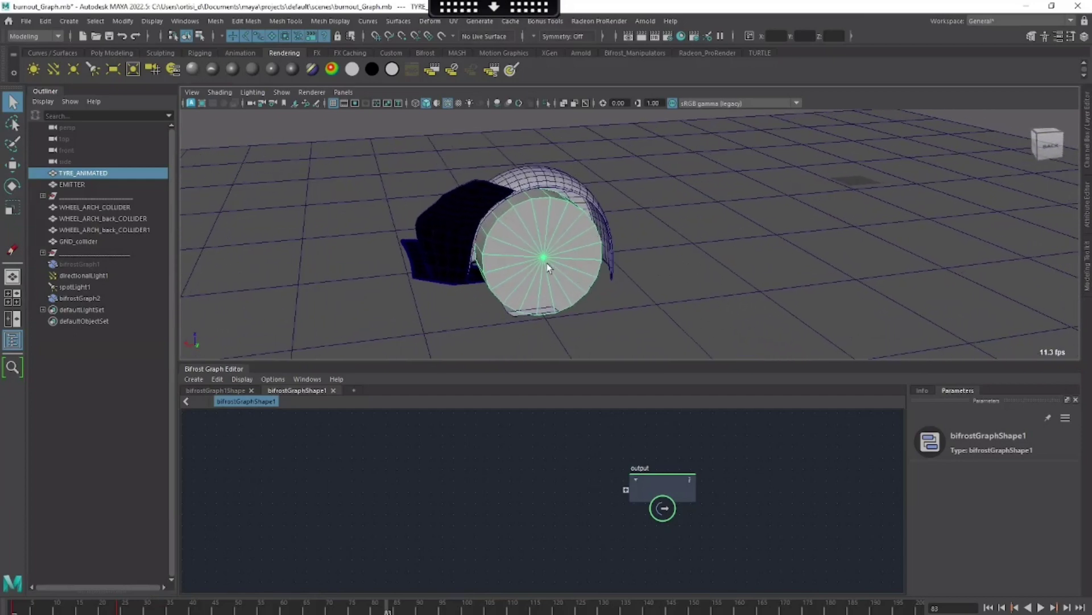
key(ctrl+a)
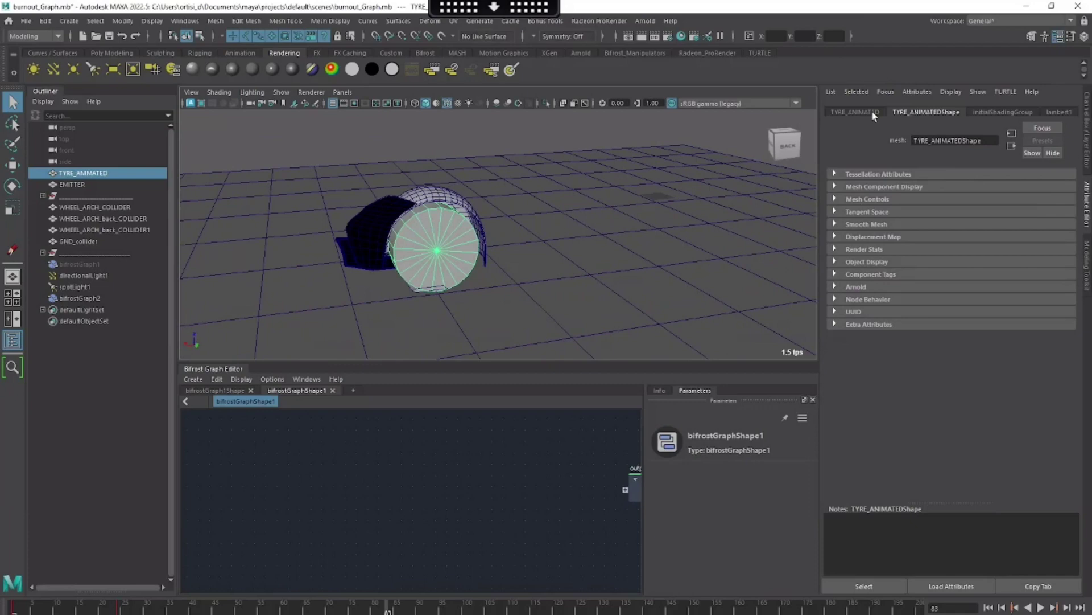
click(855, 112)
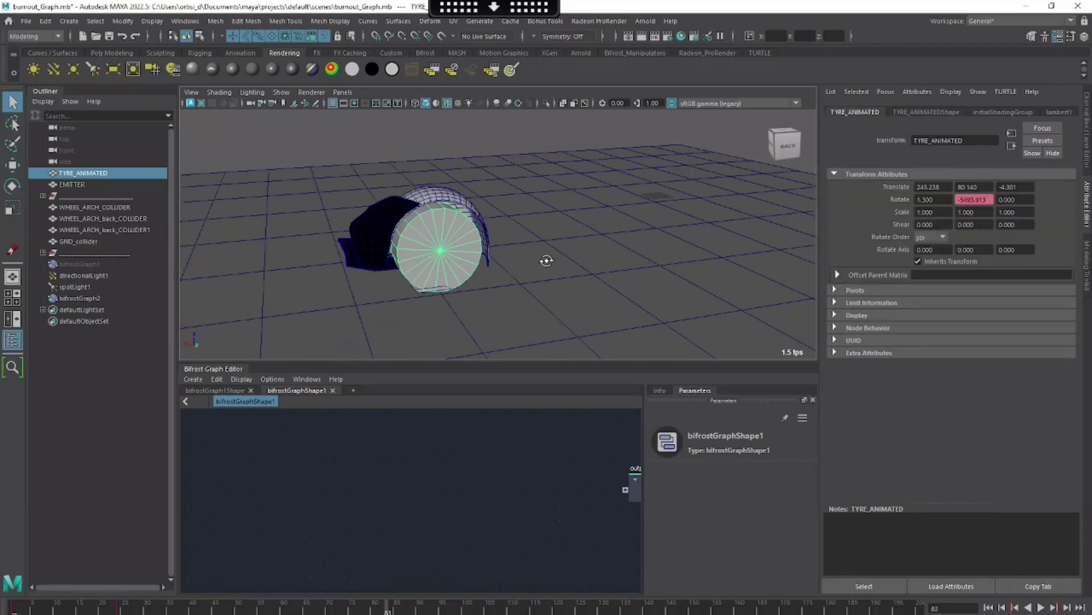
alt+drag(547, 259, 439, 291)
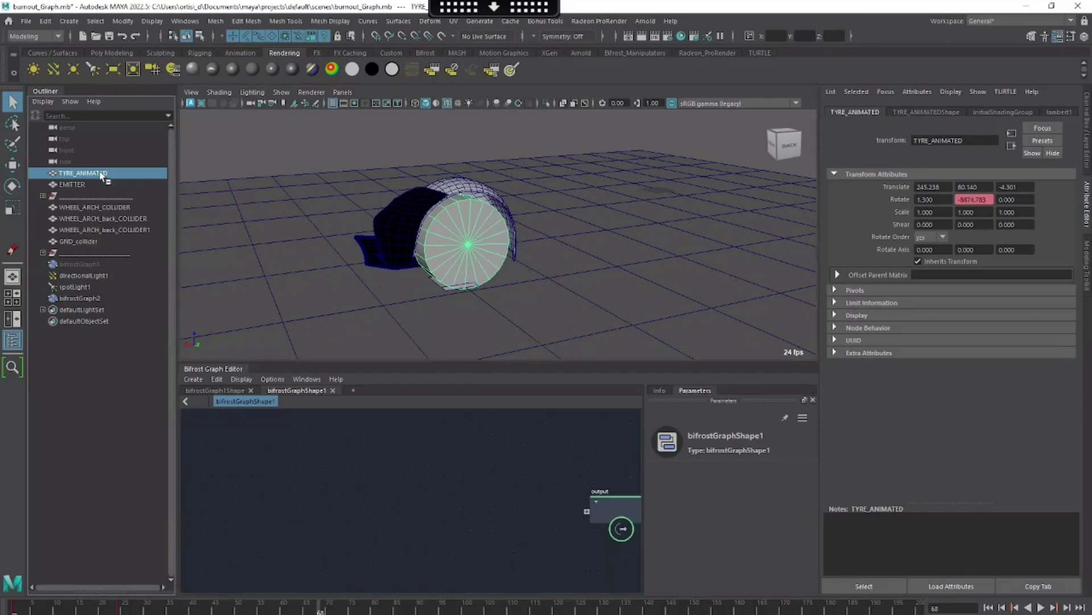
Examine the EMITTER mesh under the tyre and the three wheel arch collider meshes around it
click(96, 185)
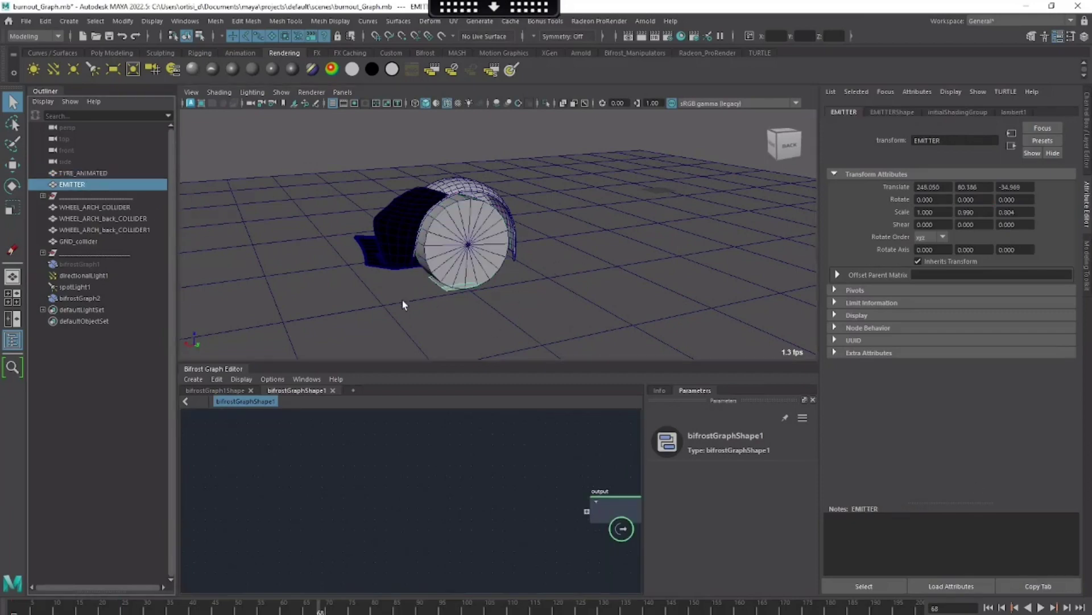
key(f)
alt+drag(517, 300, 377, 287)
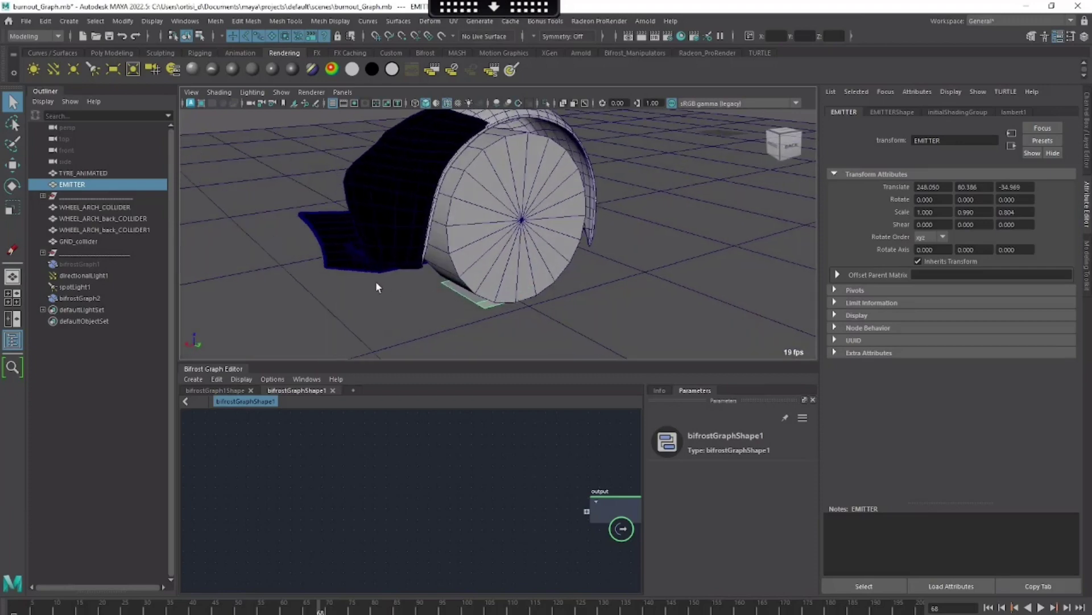
drag(112, 208, 112, 230)
alt+drag(433, 239, 466, 204)
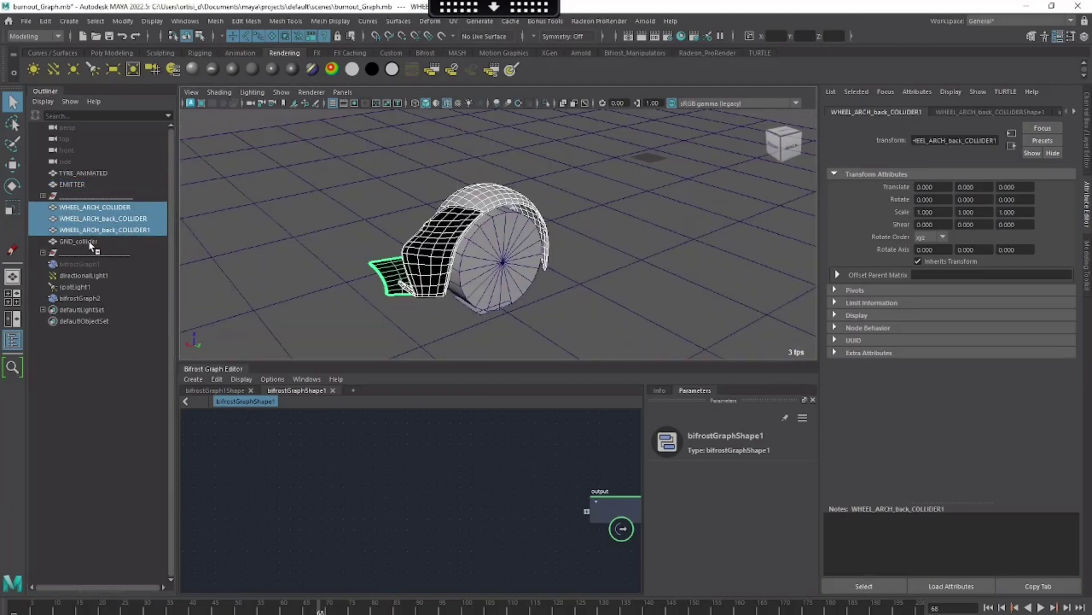
Select the GND_collider ground plane and examine its extent relative to the wheel
click(89, 245)
alt+drag(455, 256, 602, 251)
scroll(532, 254, down, 6)
scroll(542, 280, up, 3)
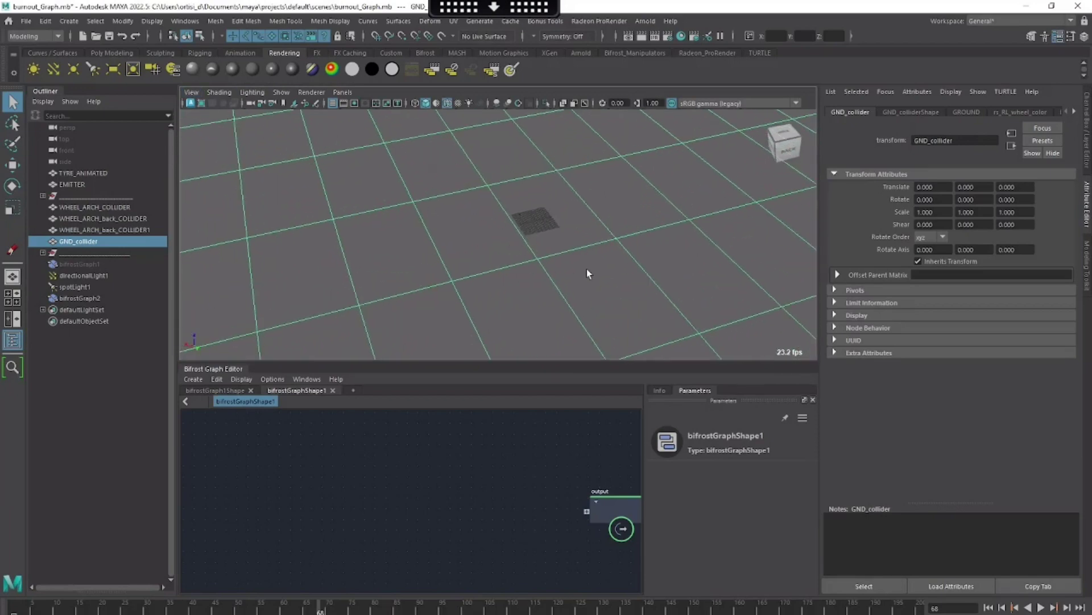
scroll(395, 229, down, 7)
alt+drag(446, 251, 593, 291)
alt+middle_drag(592, 290, 622, 213)
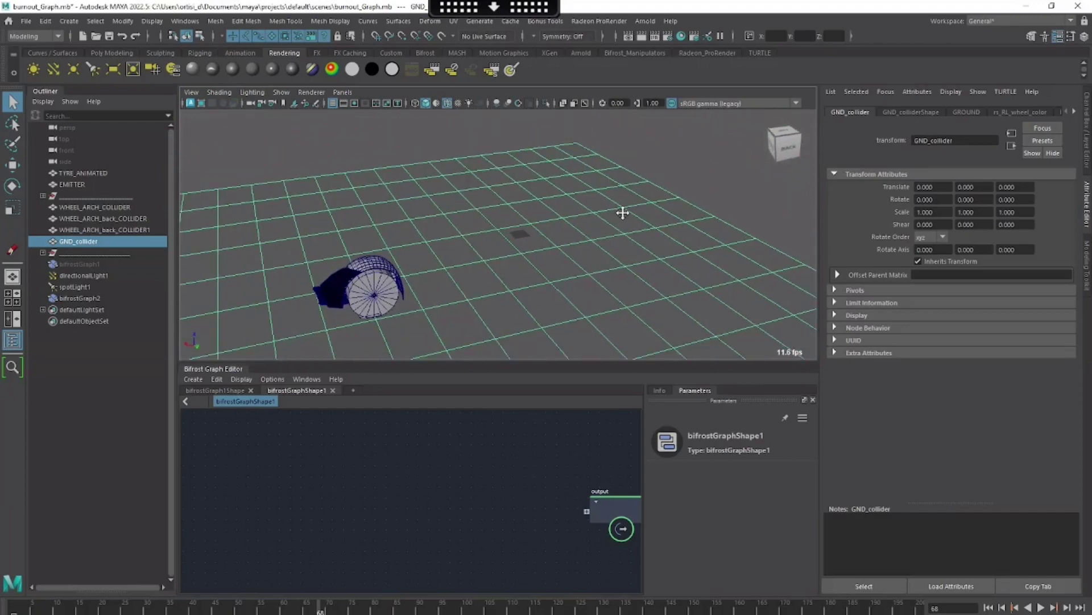
alt+drag(622, 212, 414, 178)
alt+drag(552, 267, 564, 294)
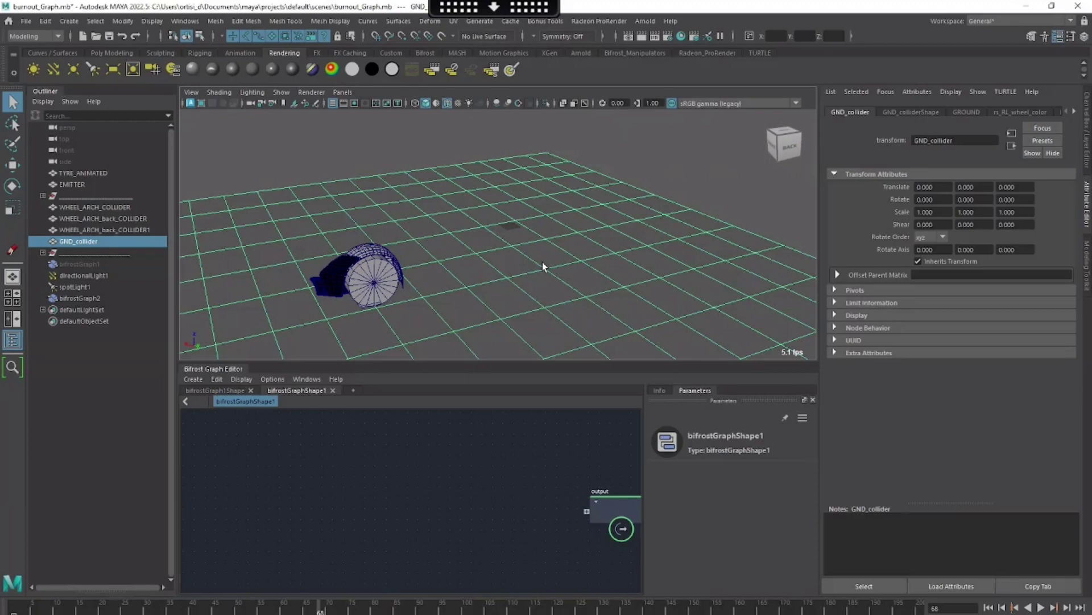
Open the Preferences window and close it again
click(190, 22)
mouse_move(244, 147)
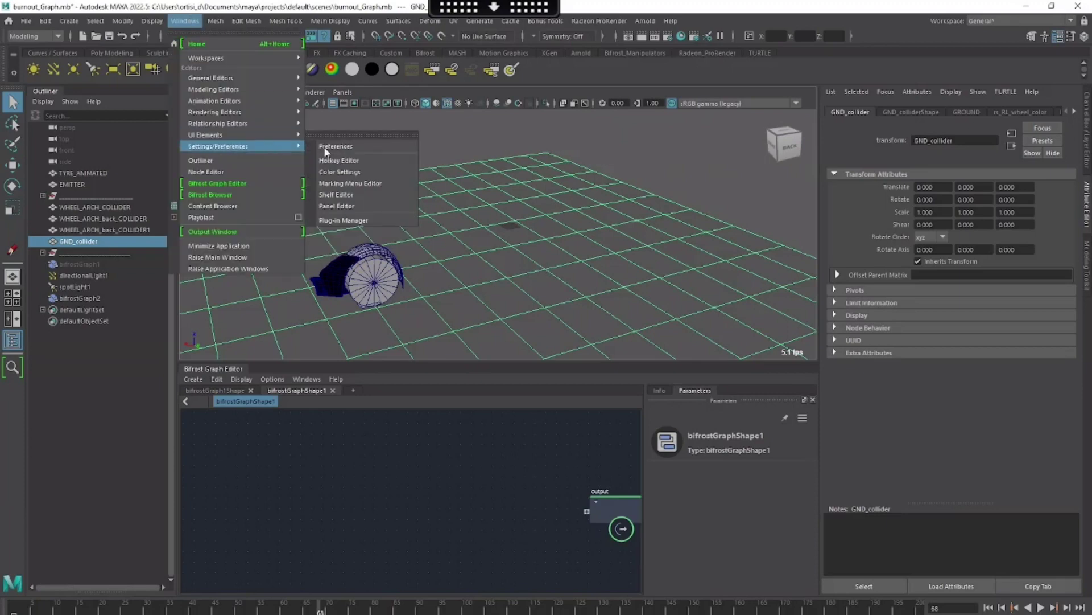
click(347, 149)
click(673, 128)
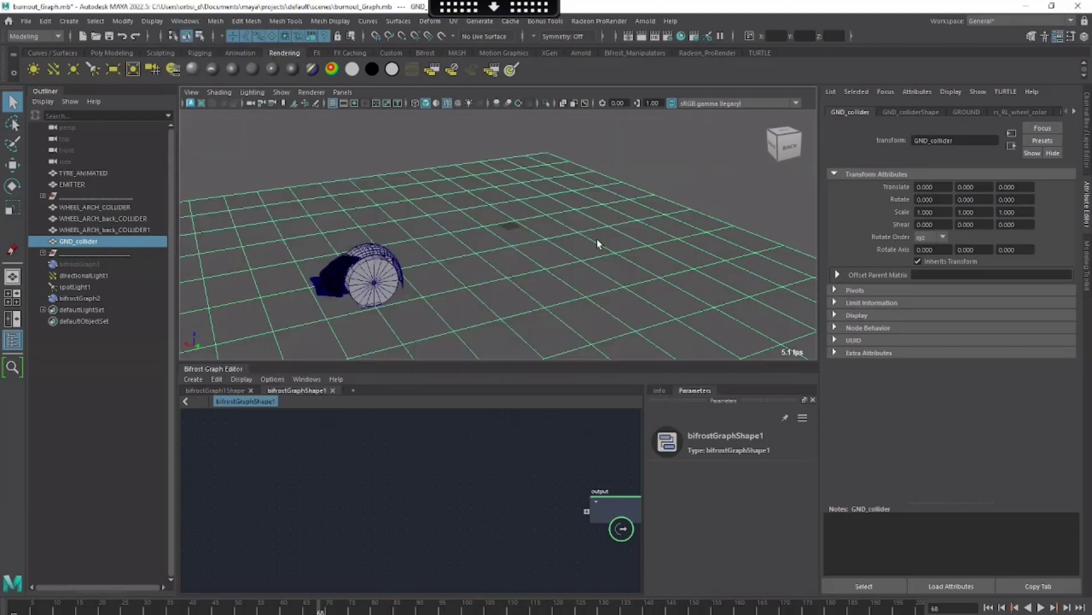
alt+drag(597, 239, 574, 264)
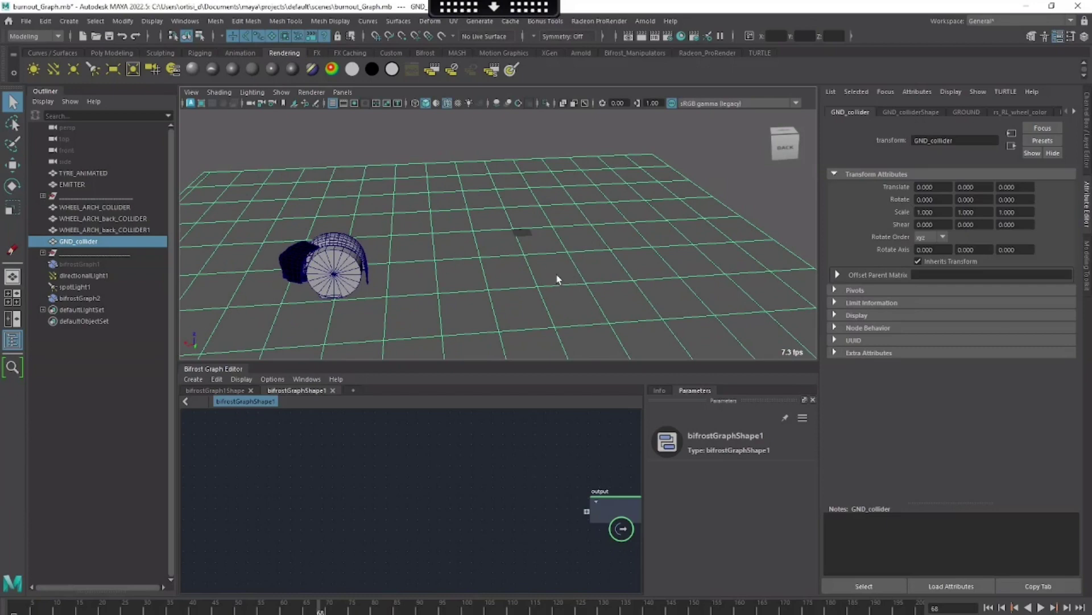
Reposition the output node in the empty Bifrost graph and return the timeline to frame 1
alt+drag(585, 274, 555, 267)
middle_drag(525, 447, 476, 421)
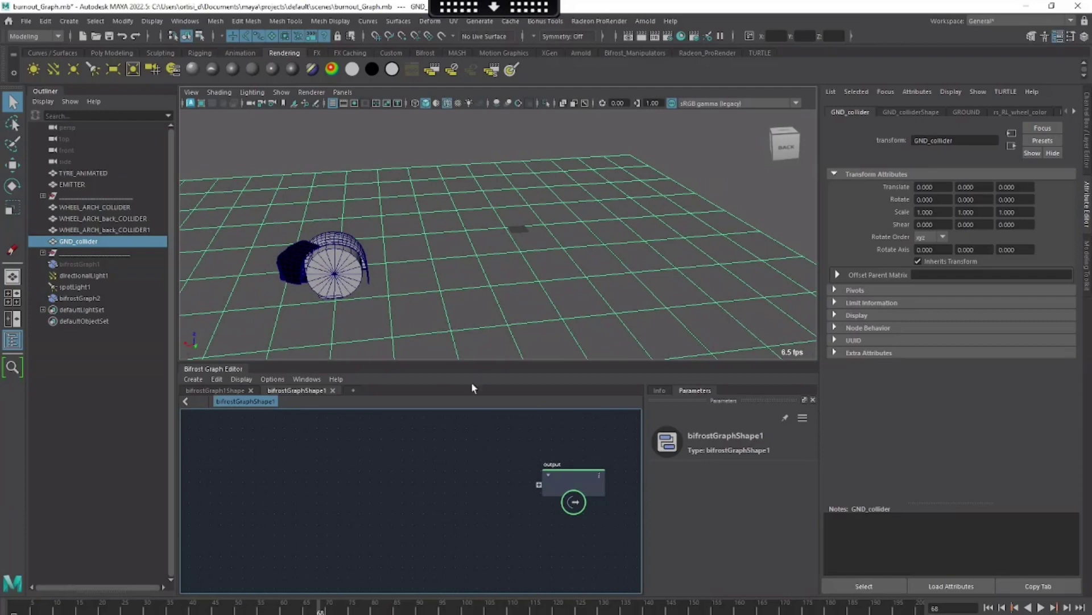
drag(569, 486, 588, 497)
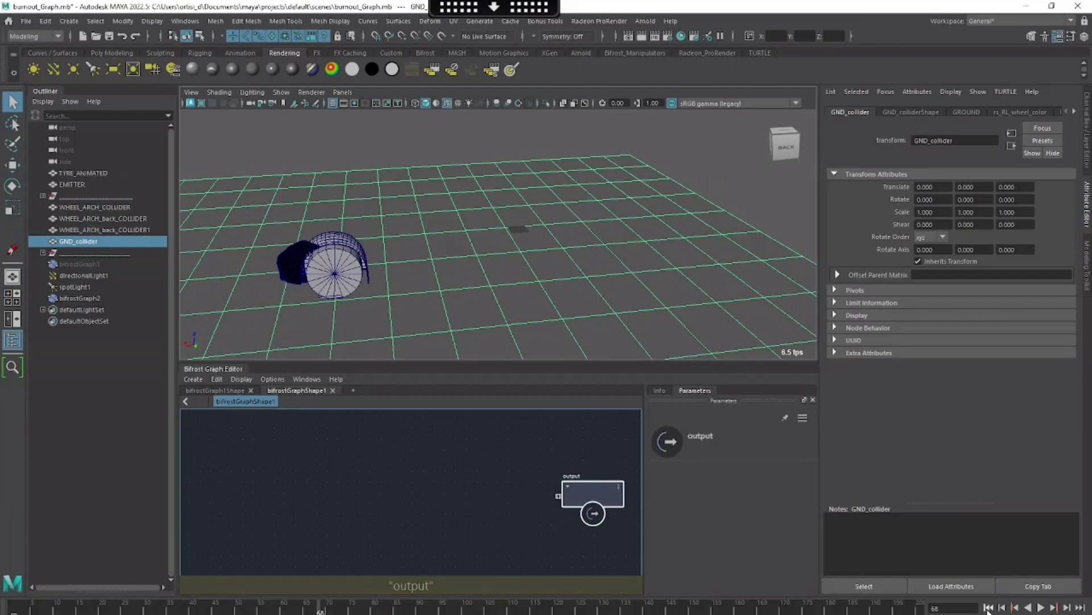
click(988, 607)
scroll(415, 506, down, 2)
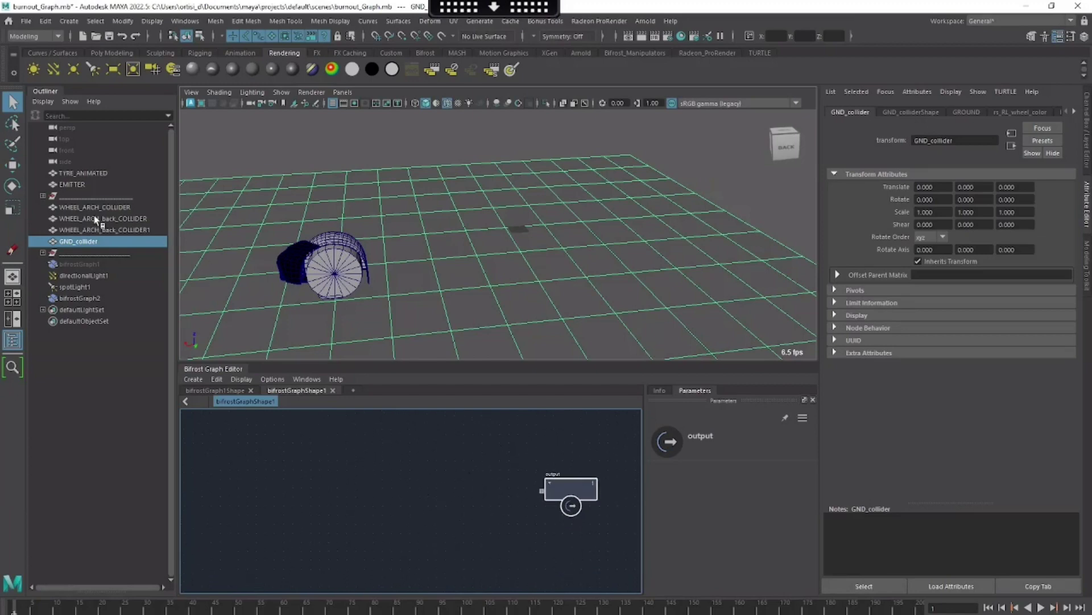
Bring the TYRE_ANIMATED mesh from the scene into the new Bifrost graph as an input node
click(83, 173)
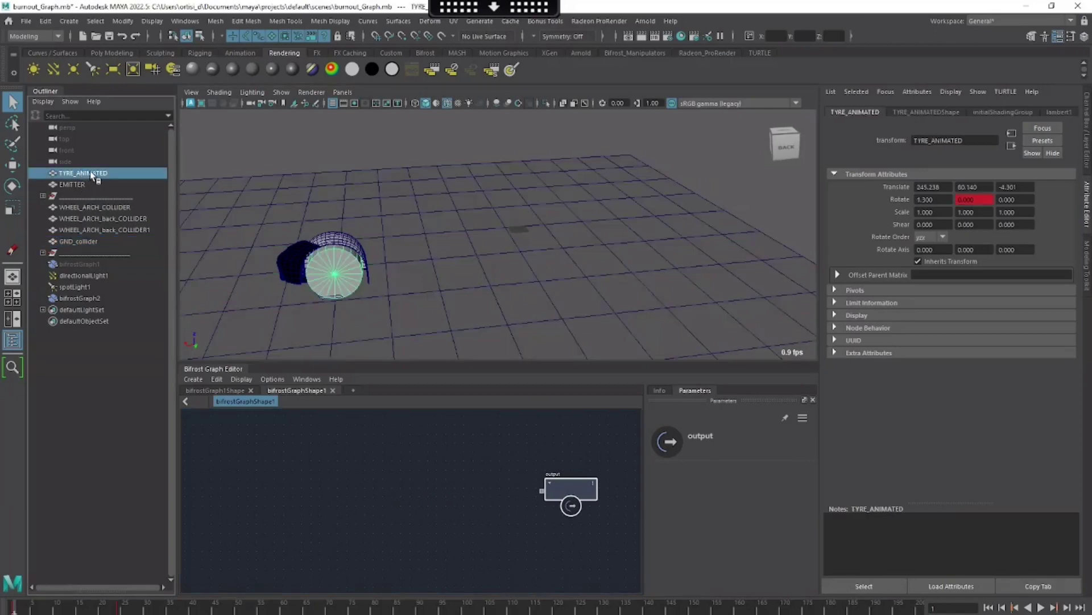
drag(90, 171, 295, 464)
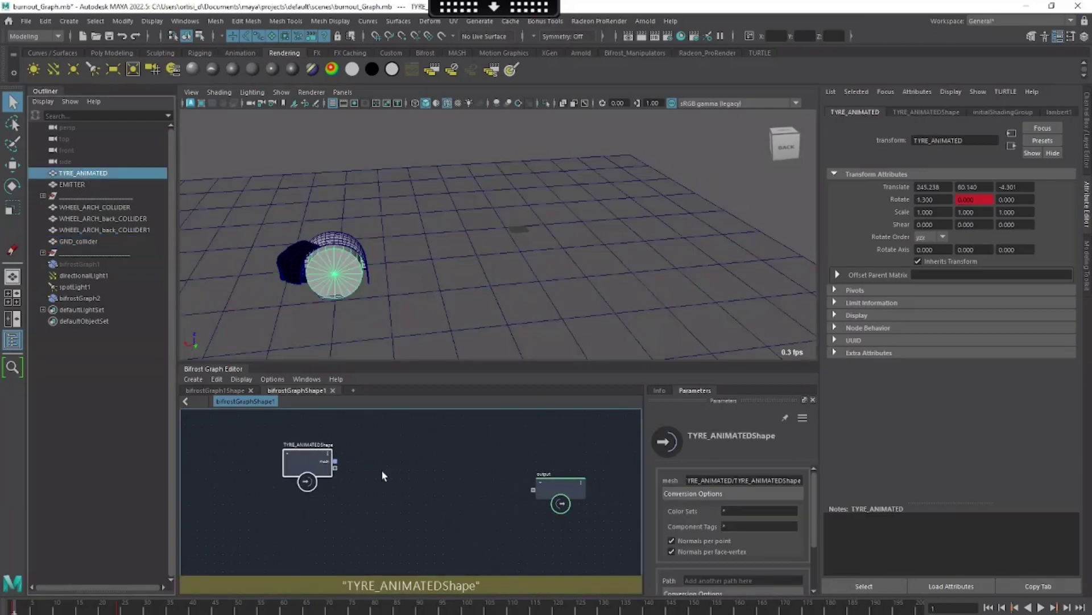
alt+middle_drag(383, 471, 404, 471)
scroll(424, 254, up, 3)
alt+drag(424, 255, 554, 244)
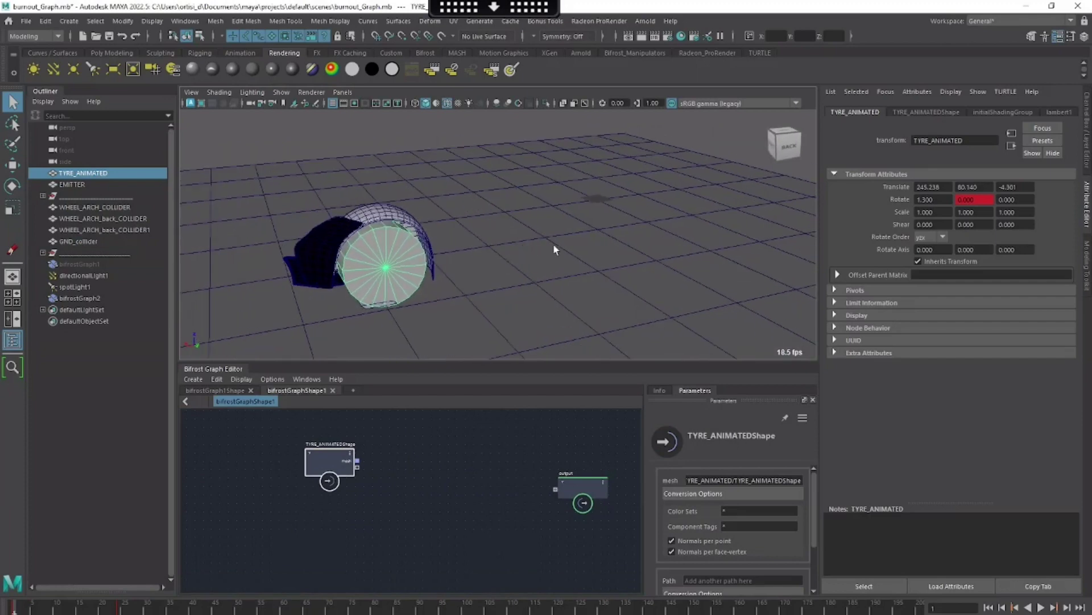
Add the Normal2Velocity compound to the Bifrost graph and explode it into its individual nodes
key(Tab)
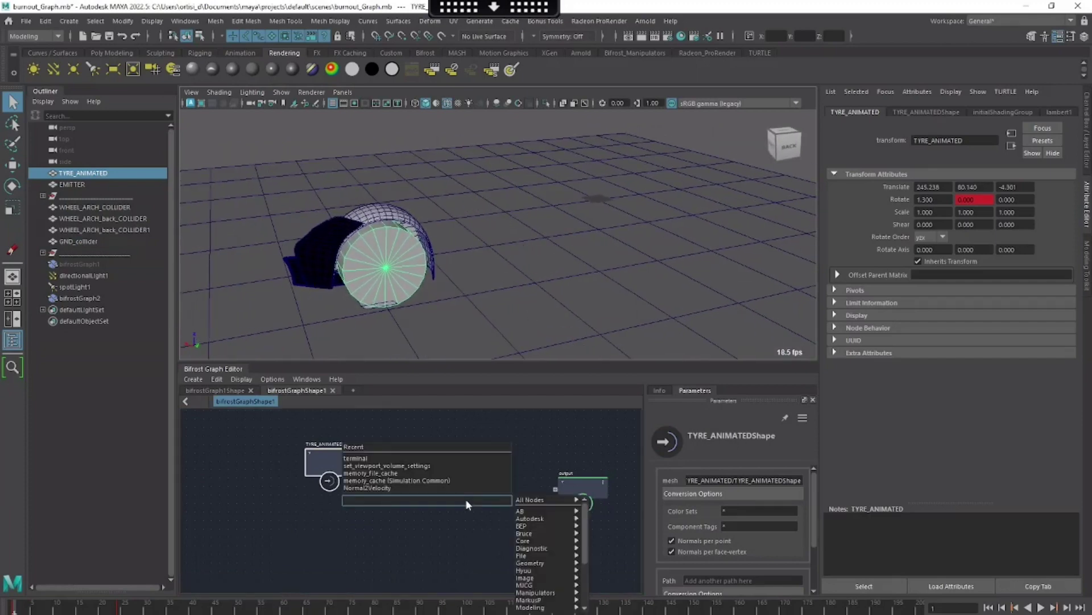
text(normal)
key(Down)
key(Return)
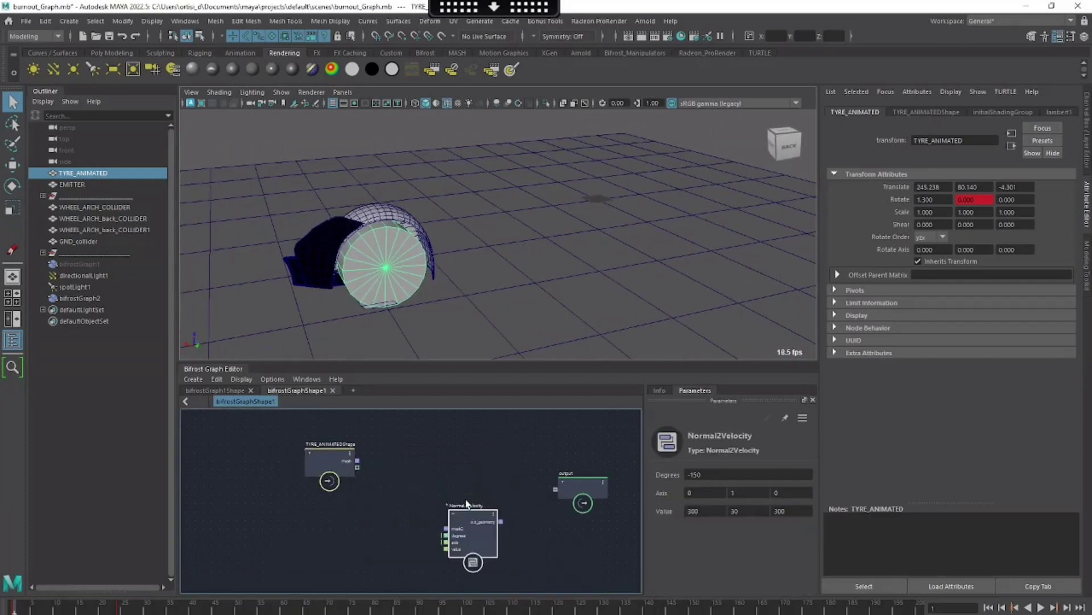
drag(472, 519, 486, 457)
right_click(485, 457)
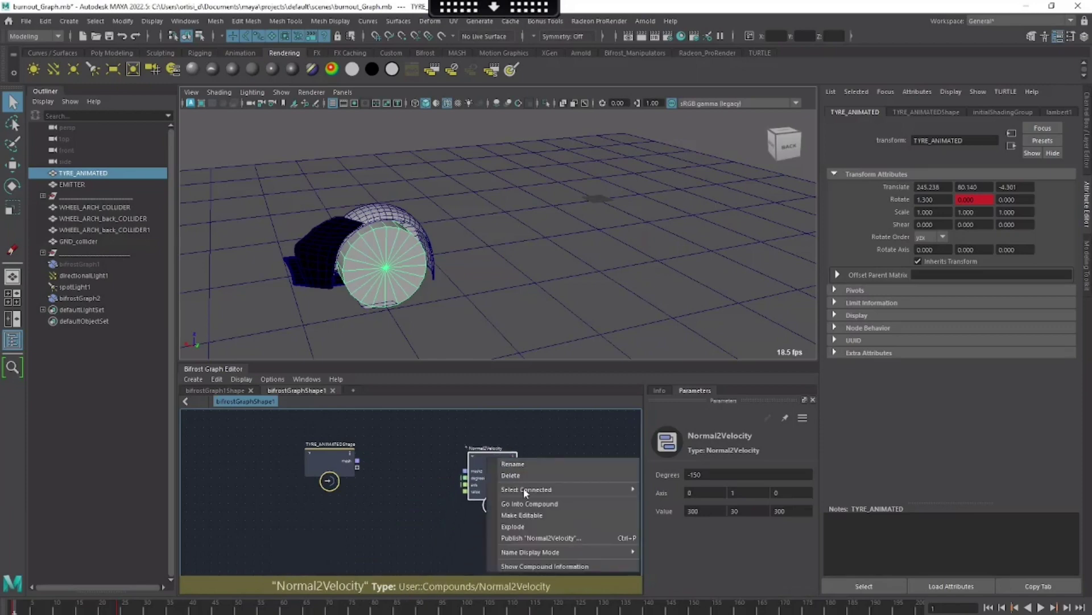
click(531, 526)
Hide the Attribute Editor and connect the TYRE_ANIMATEDShape mesh output to the geometry input of get_point_normal
click(330, 455)
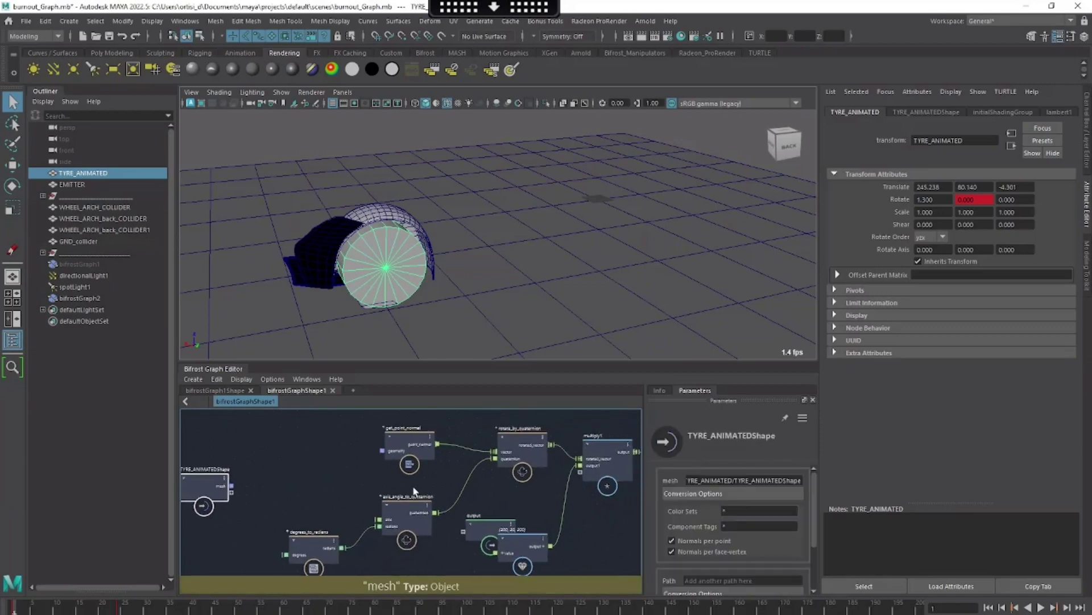
click(493, 539)
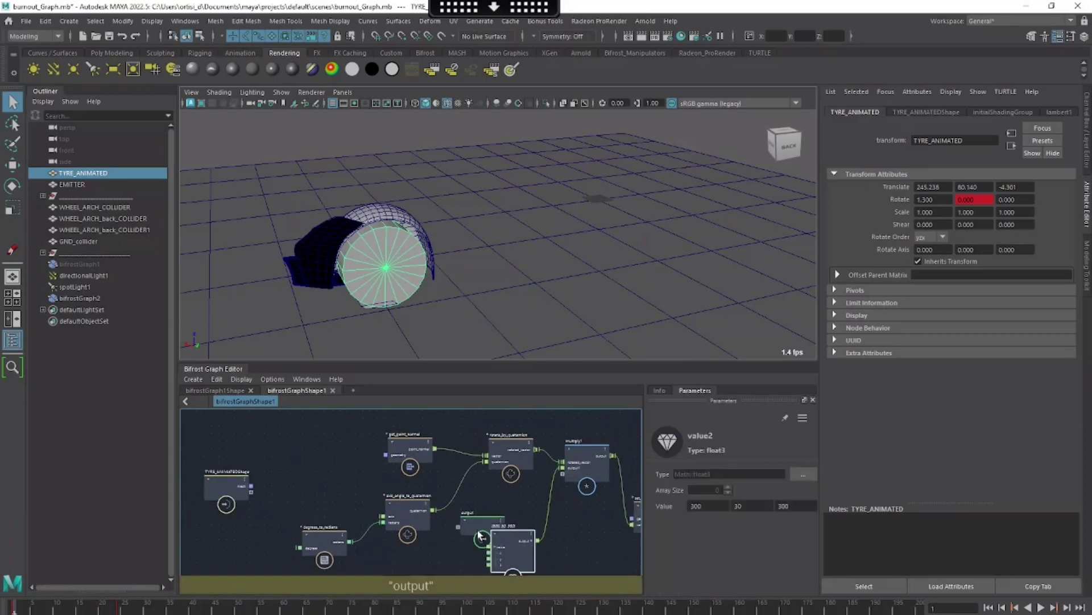
click(226, 484)
scroll(374, 477, up, 2)
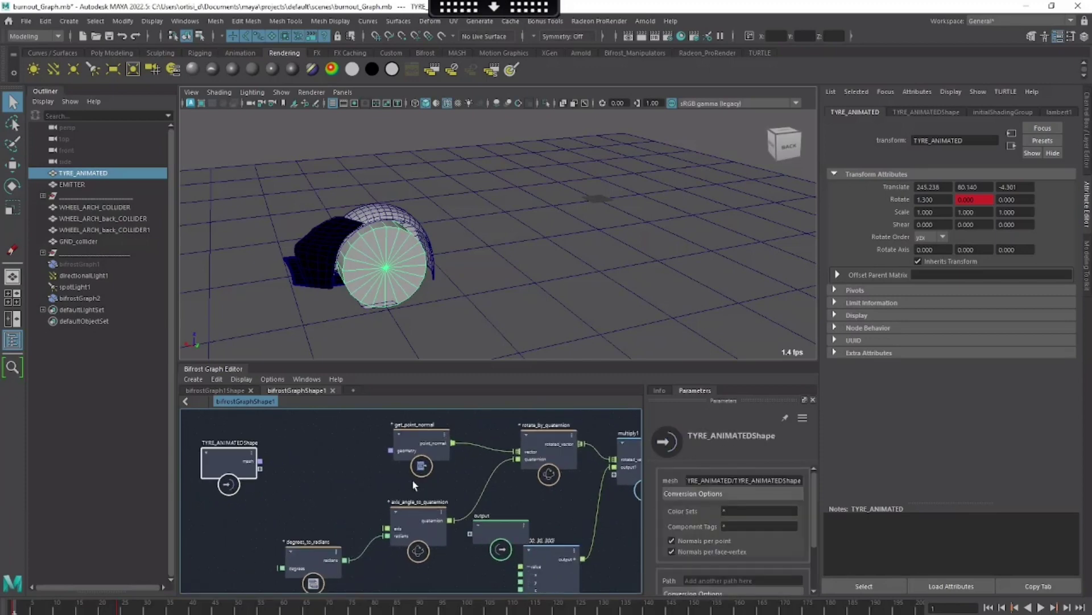
alt+middle_drag(413, 481, 396, 481)
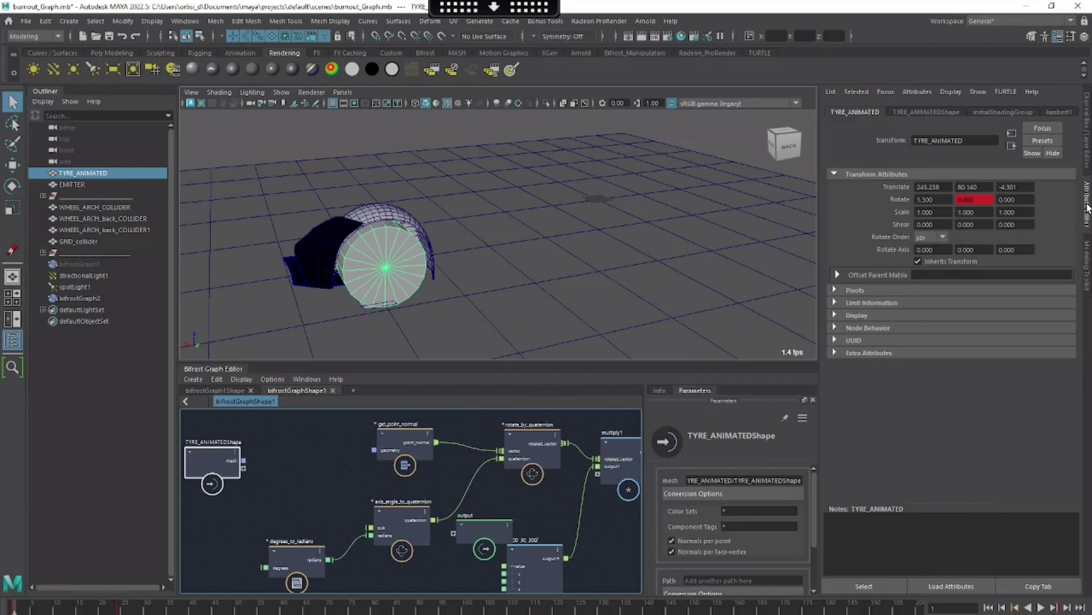
click(1087, 207)
alt+middle_drag(674, 537, 712, 527)
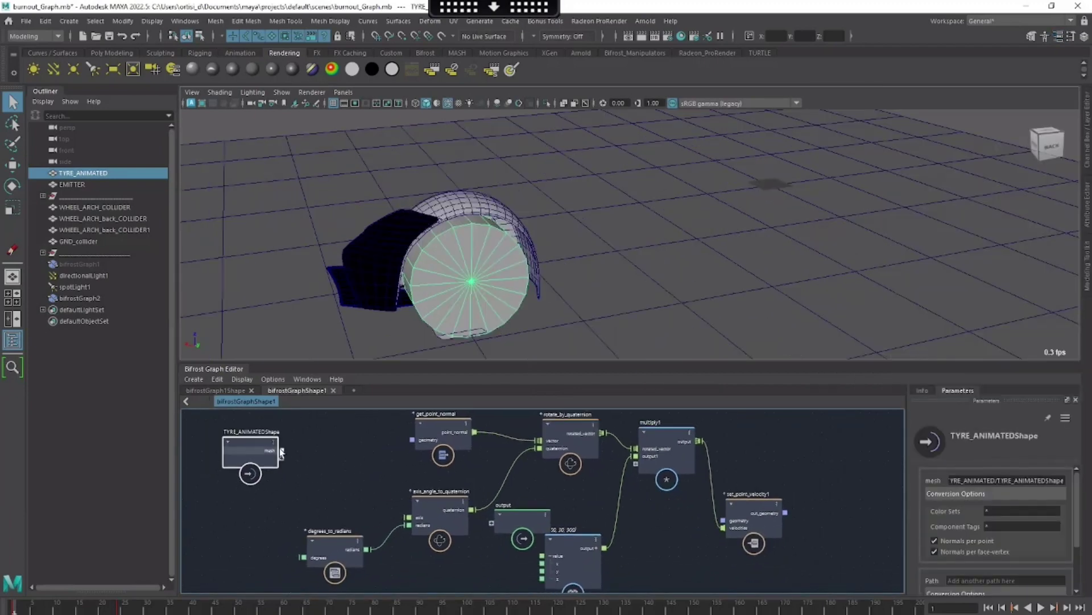
drag(305, 451, 428, 443)
alt+middle_drag(450, 469, 435, 474)
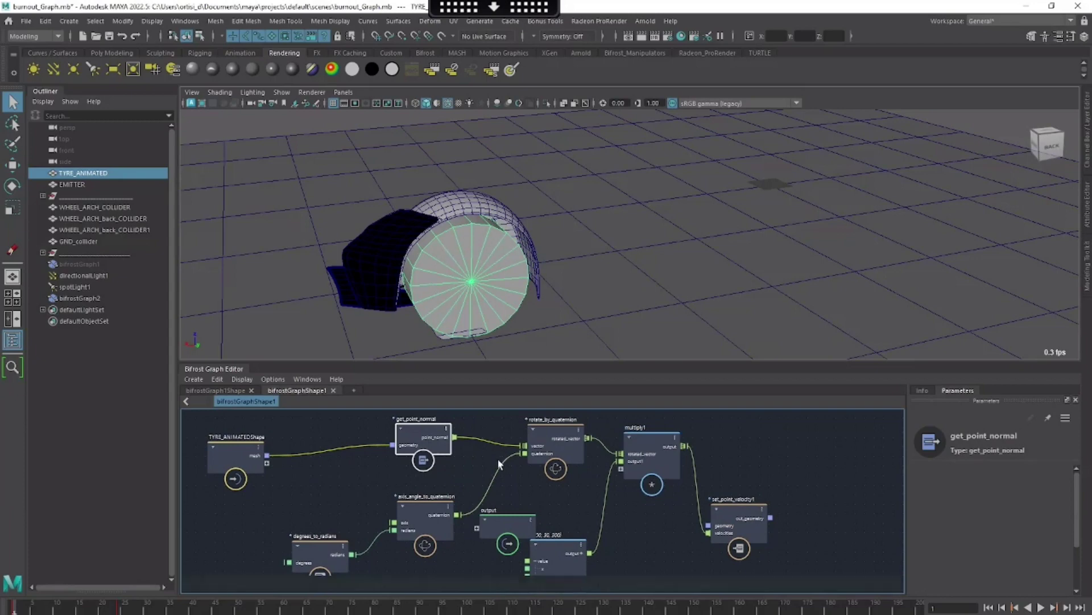
Disconnect axis_angle_to_quaternion from rotate_by_quaternion and reconnect it to the quaternion input
alt+middle_drag(493, 464, 489, 464)
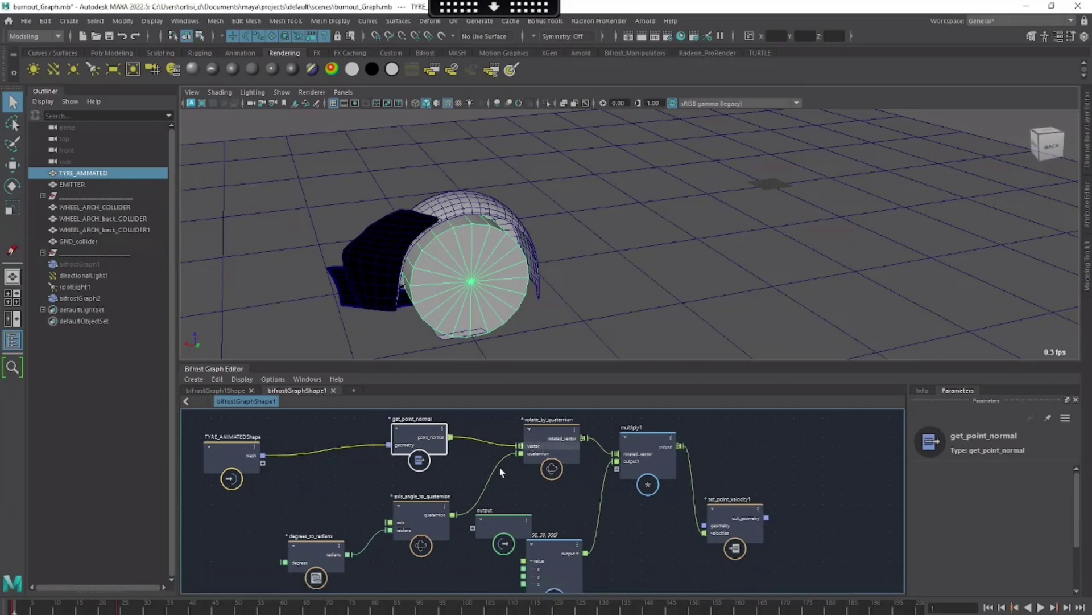
alt+middle_drag(498, 500, 503, 495)
click(555, 441)
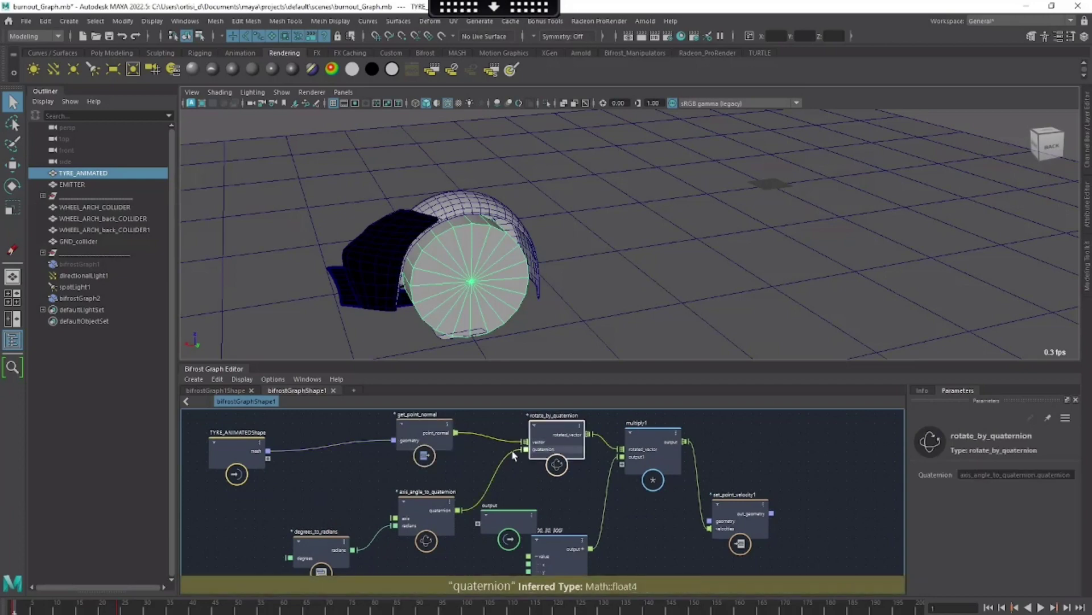
drag(502, 457, 520, 484)
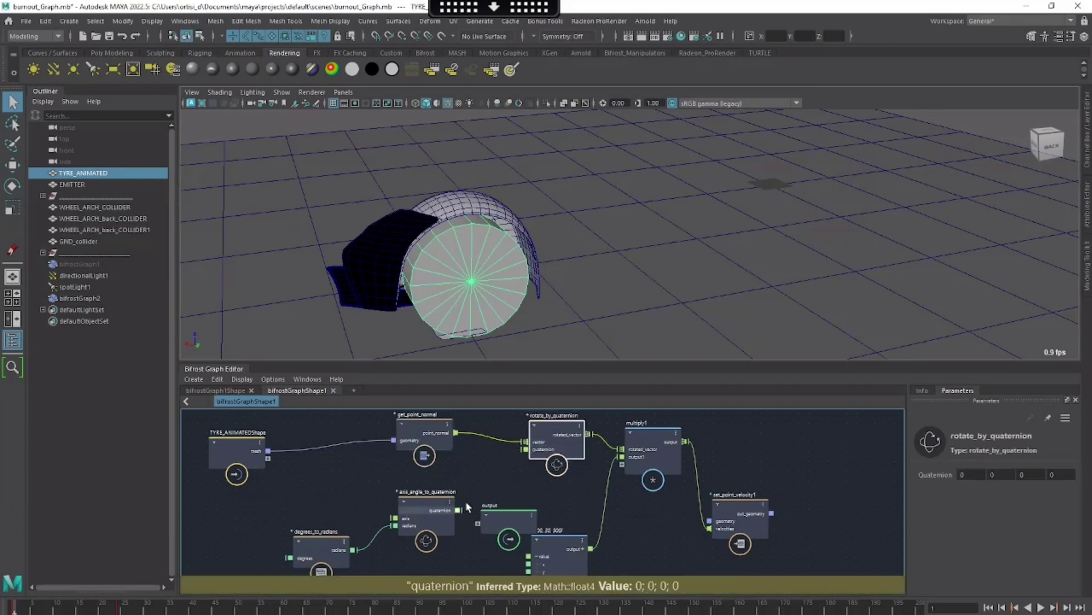
drag(459, 509, 524, 450)
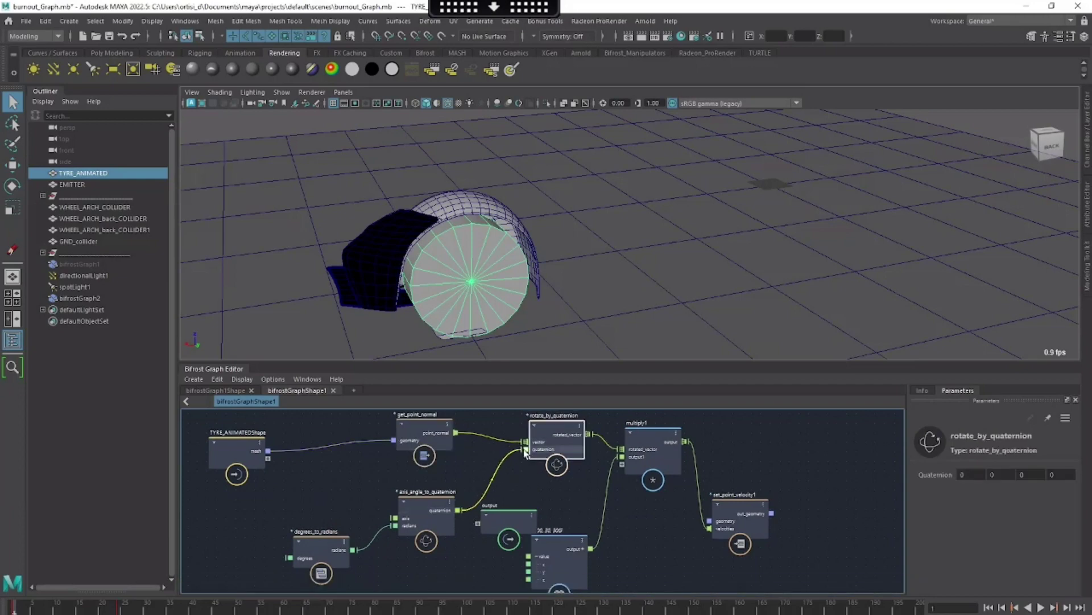
middle_drag(462, 479, 478, 465)
Examine the axis parameters of axis_angle_to_quaternion and the degrees parameter of degrees_to_radians
click(432, 521)
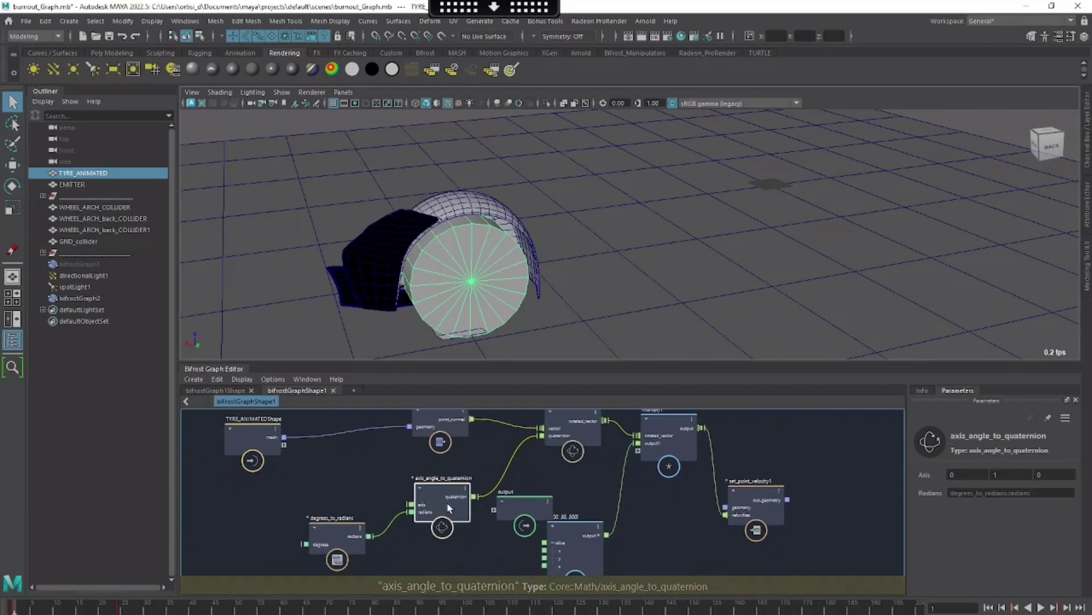
drag(337, 539, 335, 532)
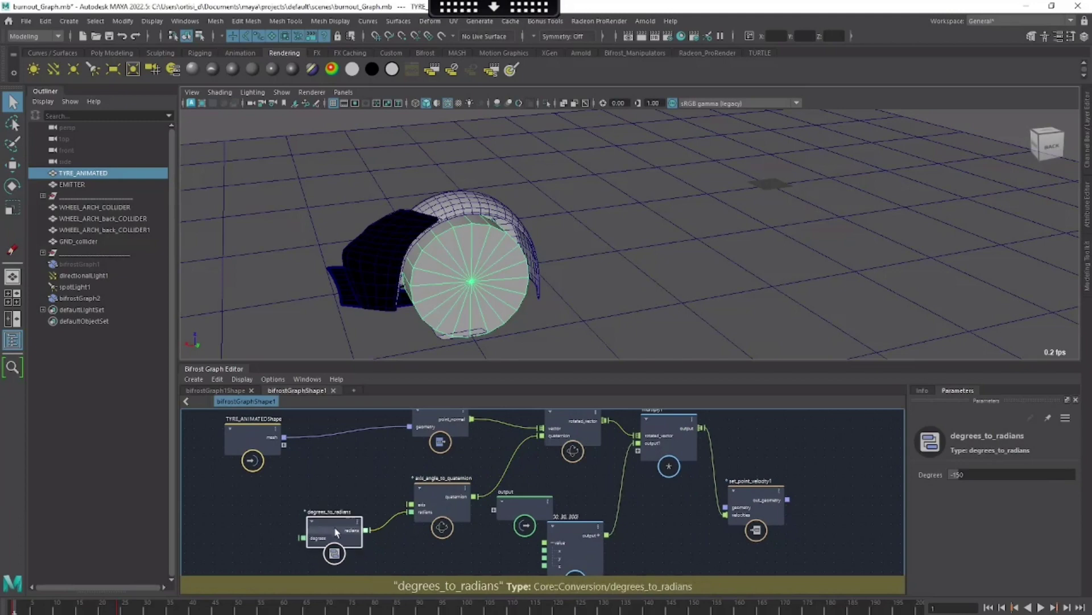
scroll(418, 529, up, 1)
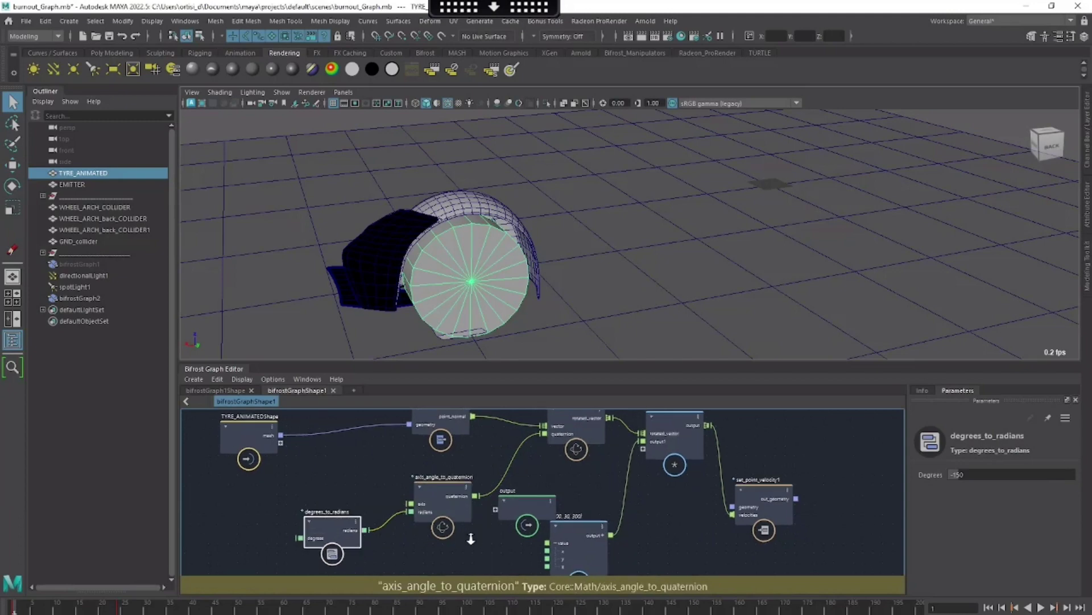
alt+right_drag(471, 539, 484, 520)
alt+middle_drag(449, 508, 469, 504)
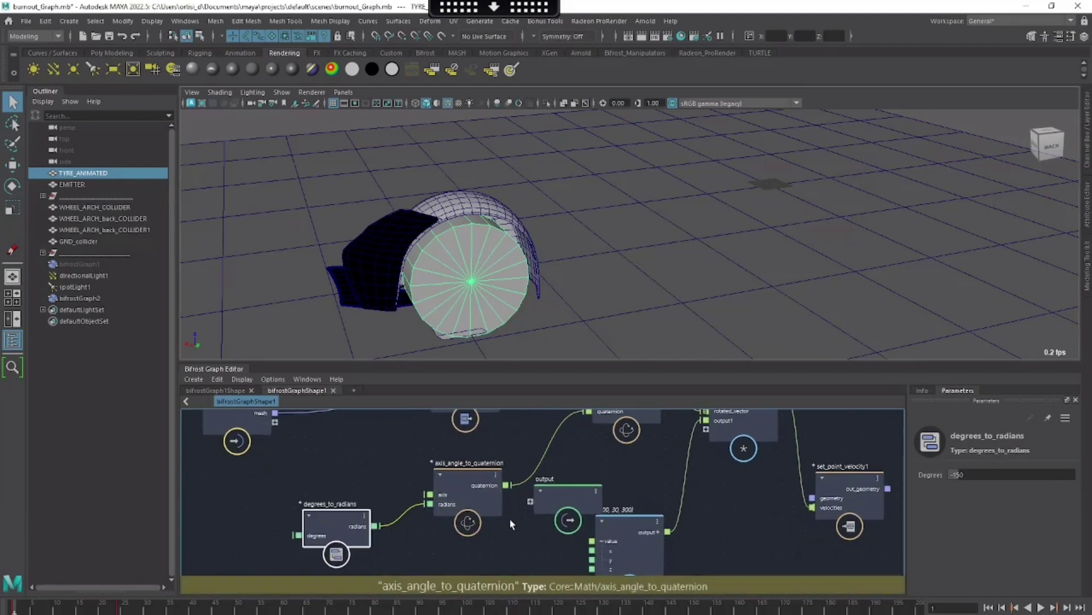
alt+right_drag(510, 520, 479, 509)
alt+middle_drag(480, 506, 446, 526)
alt+middle_drag(523, 496, 503, 499)
Spread out the output, multiply1 and set_point_velocity1 nodes beyond rotate_by_quaternion so the graph is easier to read
drag(506, 515, 891, 480)
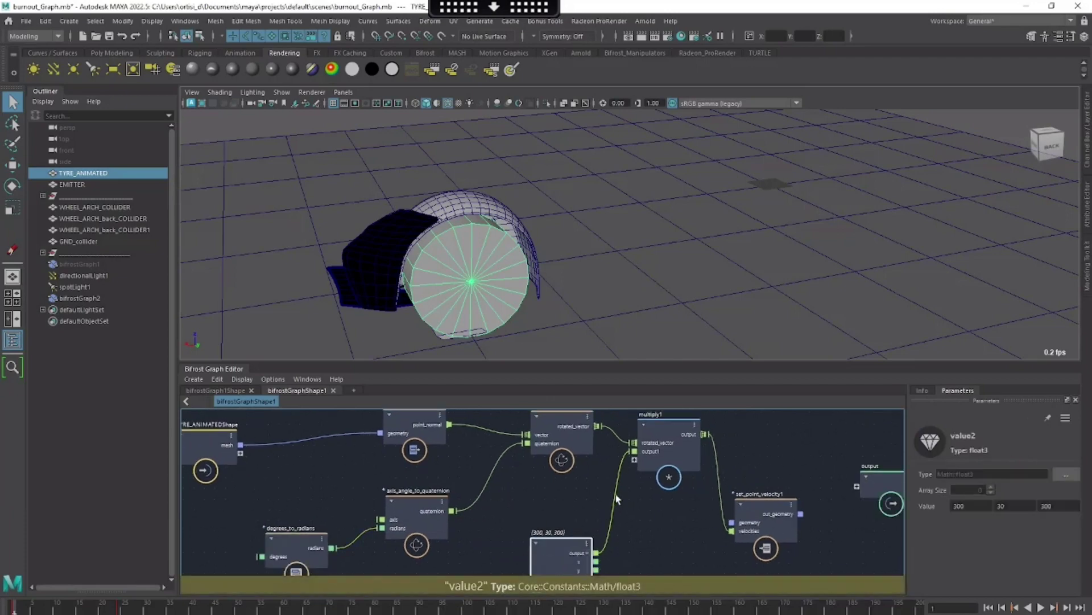
middle_drag(615, 494, 560, 515)
click(507, 458)
mouse_move(530, 454)
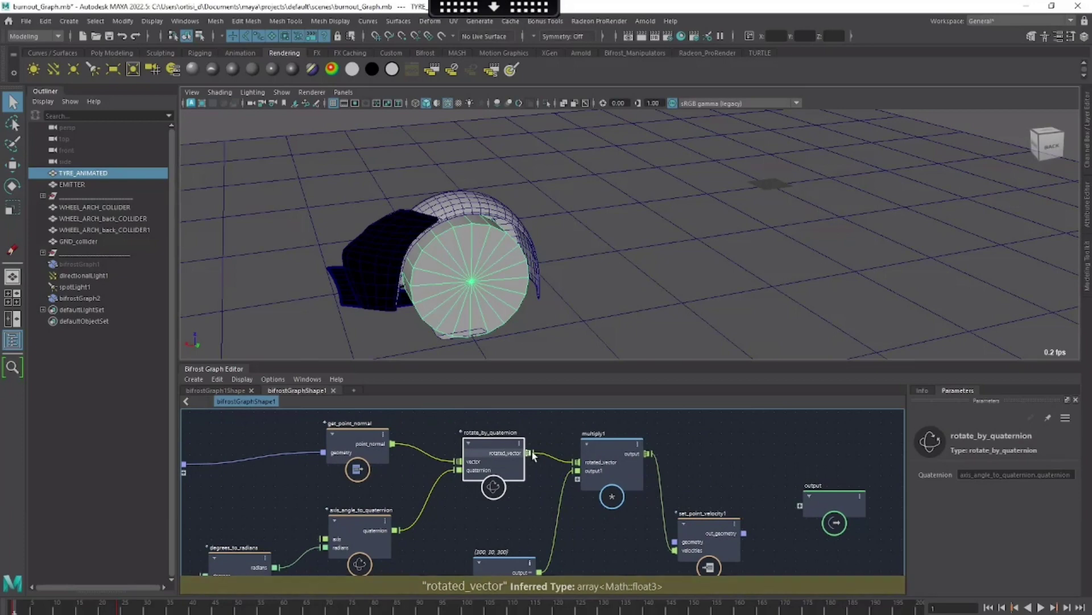
drag(531, 451, 547, 423)
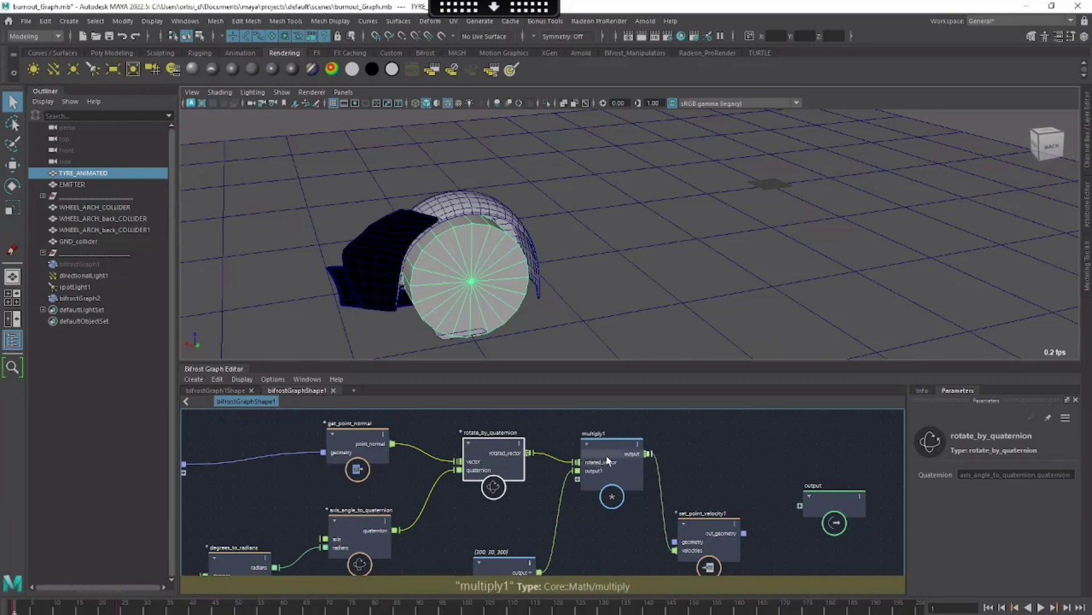
drag(592, 467, 607, 471)
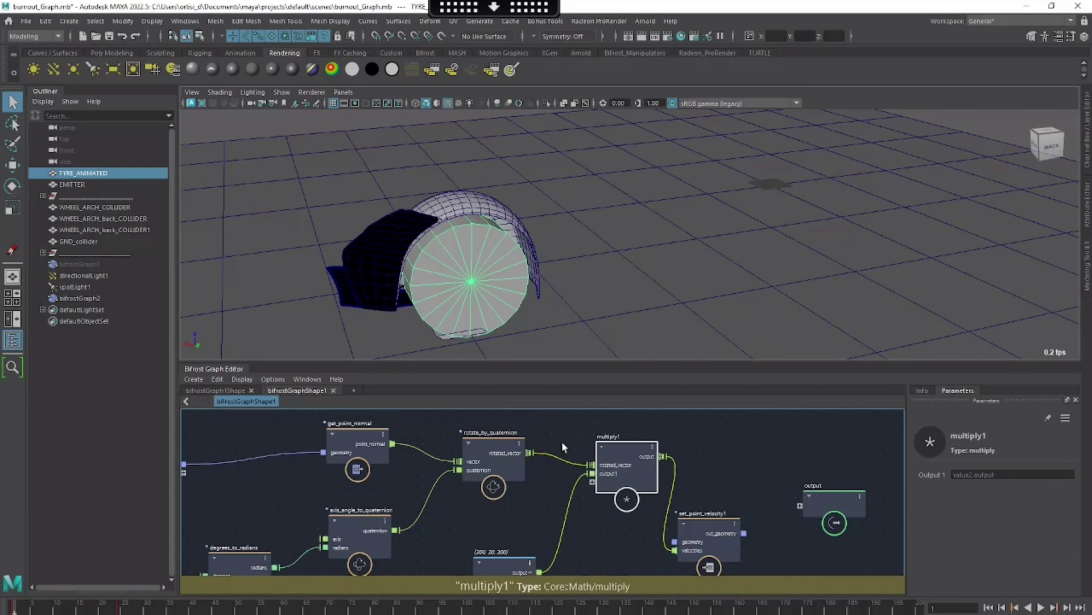
alt+middle_drag(553, 434, 531, 434)
drag(671, 541, 701, 536)
drag(602, 457, 604, 467)
mouse_move(593, 552)
alt+middle_down()
mouse_move(602, 535)
mouse_move(591, 541)
alt+middle_up()
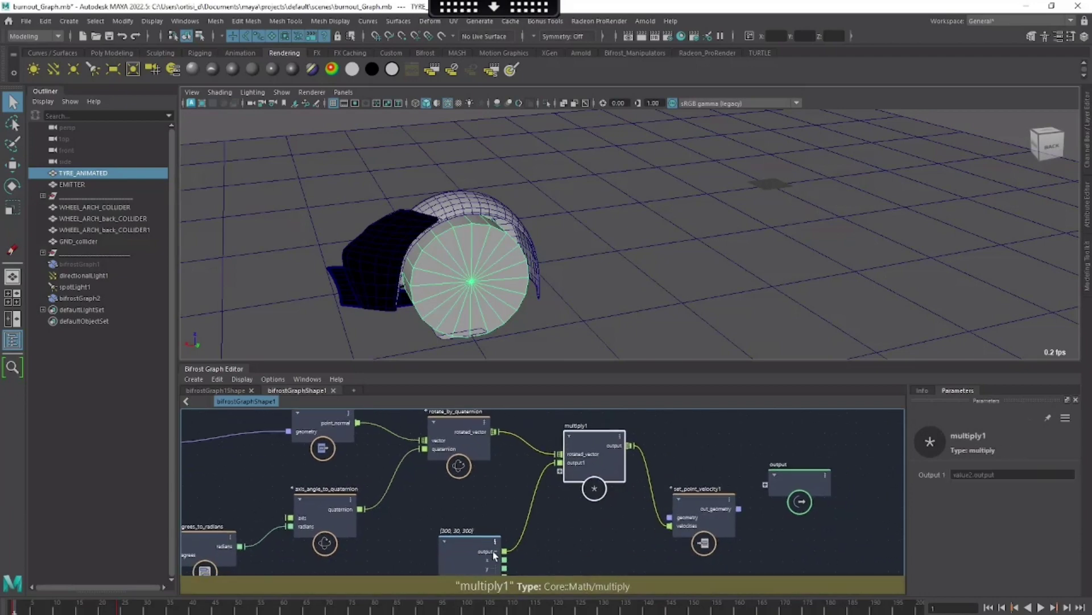
Add a value node below multiply1 and set its type to a three-component vector (float3)
click(466, 542)
key(Tab)
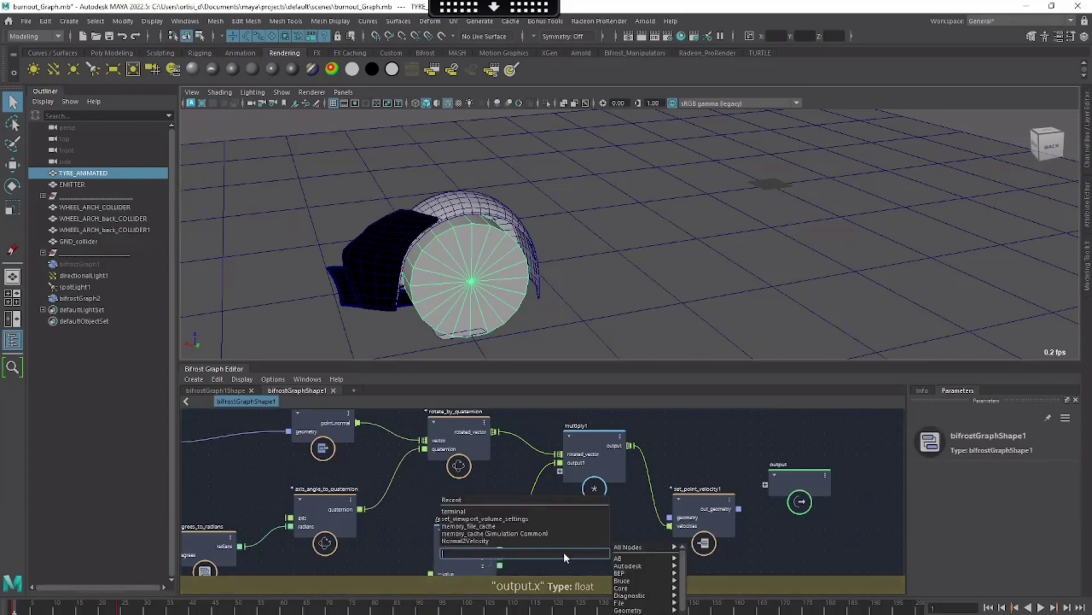
text(value)
key(Return)
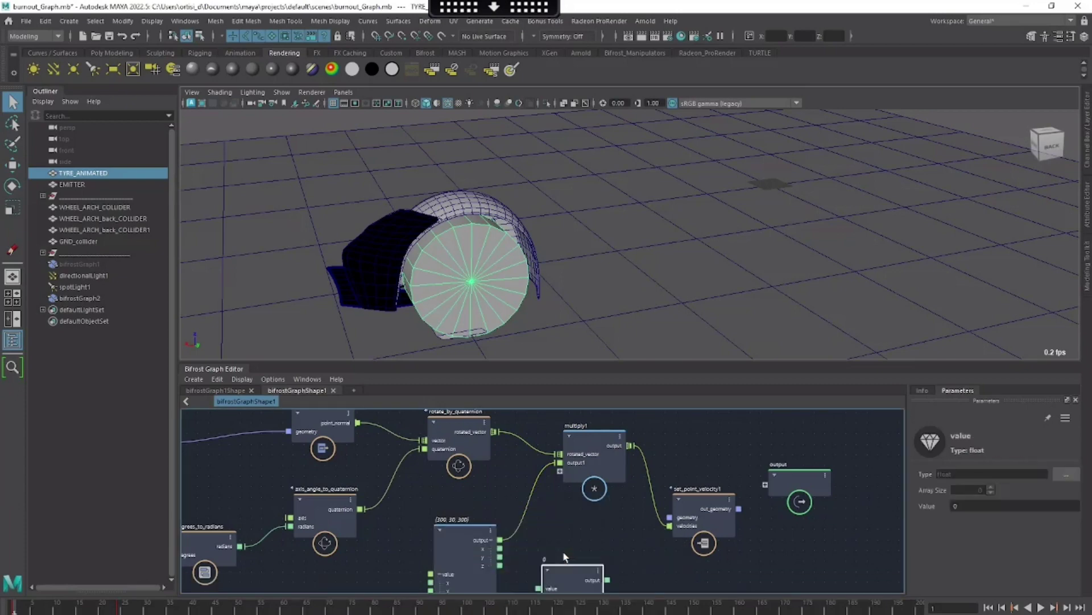
click(1065, 477)
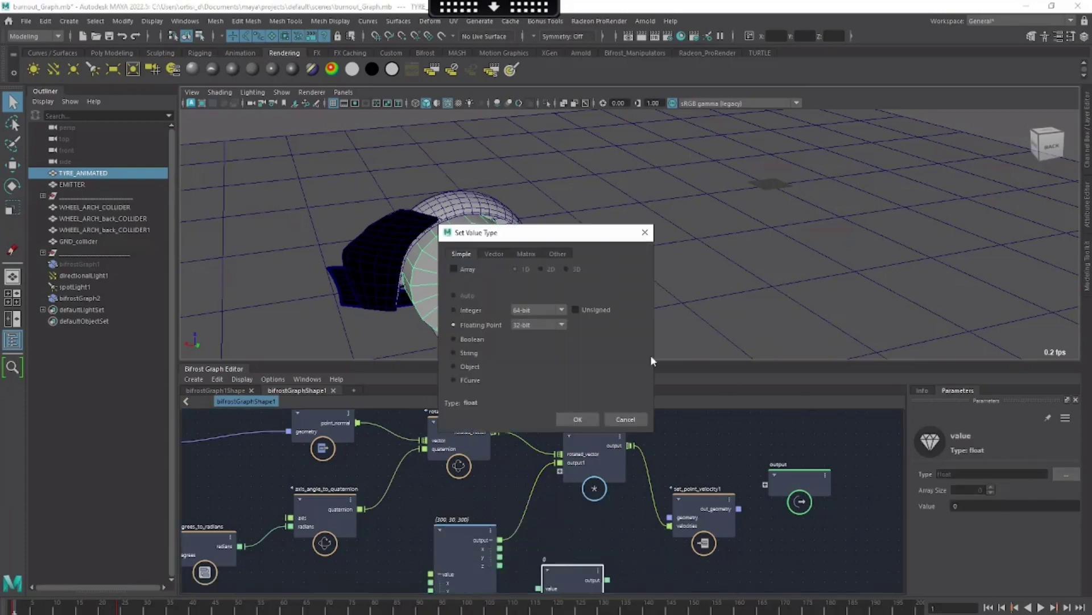
click(494, 254)
click(539, 295)
click(577, 418)
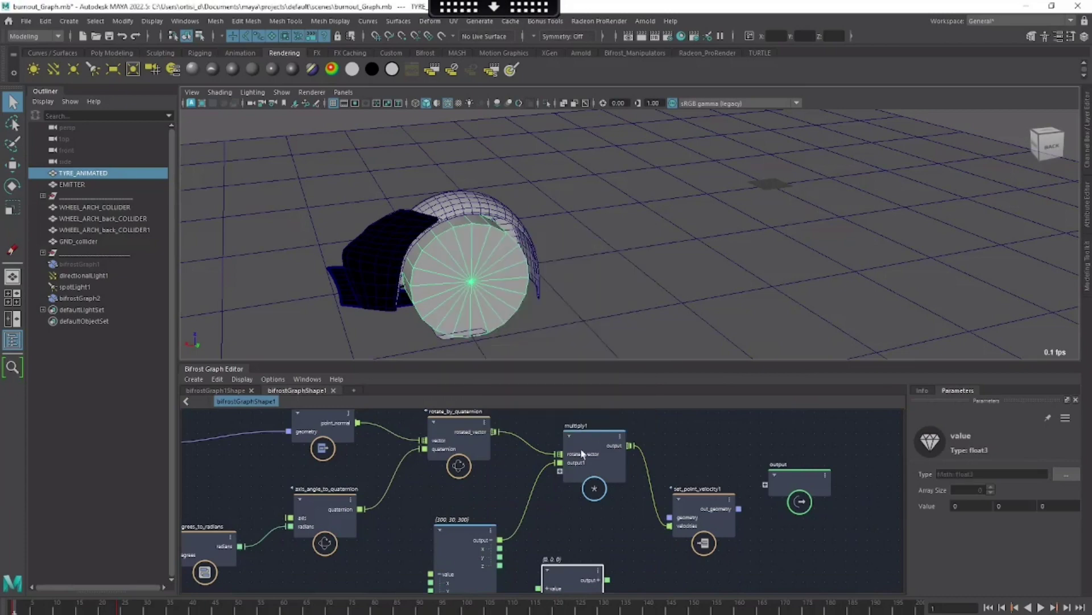
Try the new value node in multiply1's output1 input, then reconnect the (300, 30, 300) value and delete the new node
alt+middle_drag(598, 538, 607, 508)
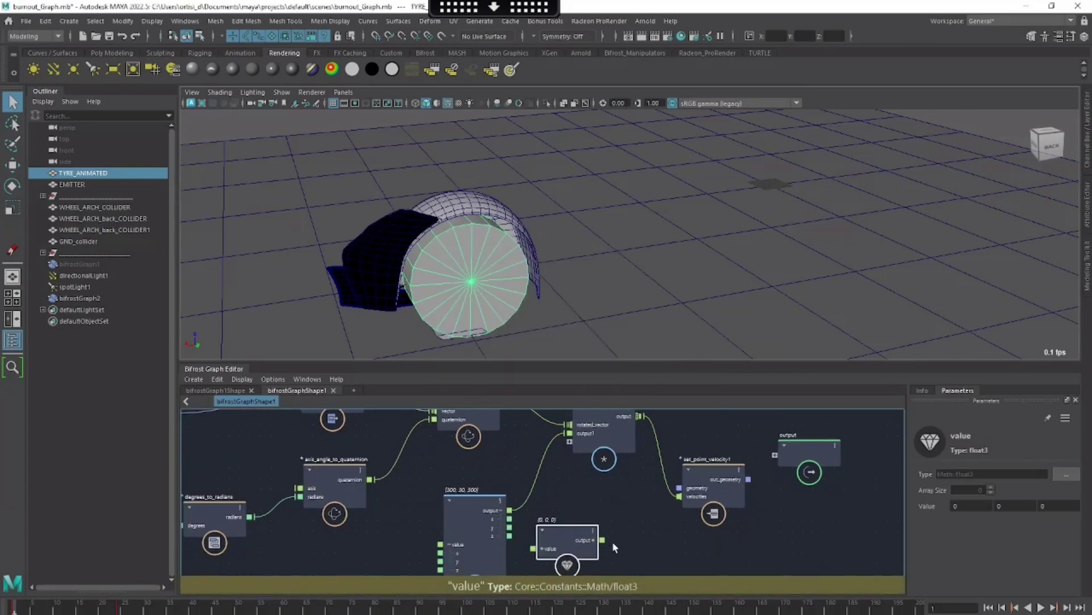
drag(603, 539, 571, 435)
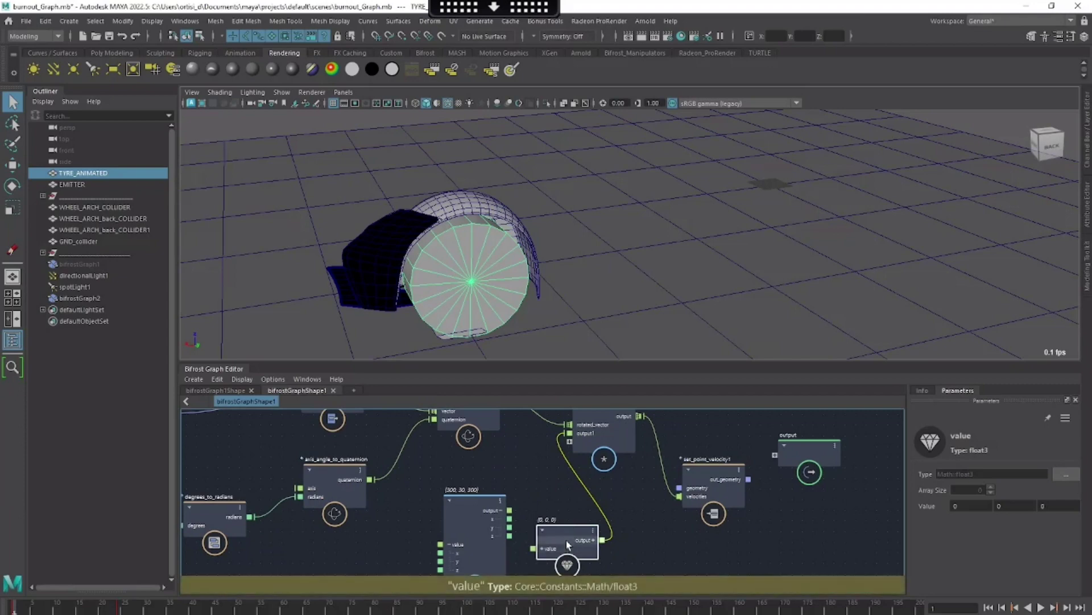
drag(566, 540, 551, 543)
drag(509, 510, 569, 434)
key(Delete)
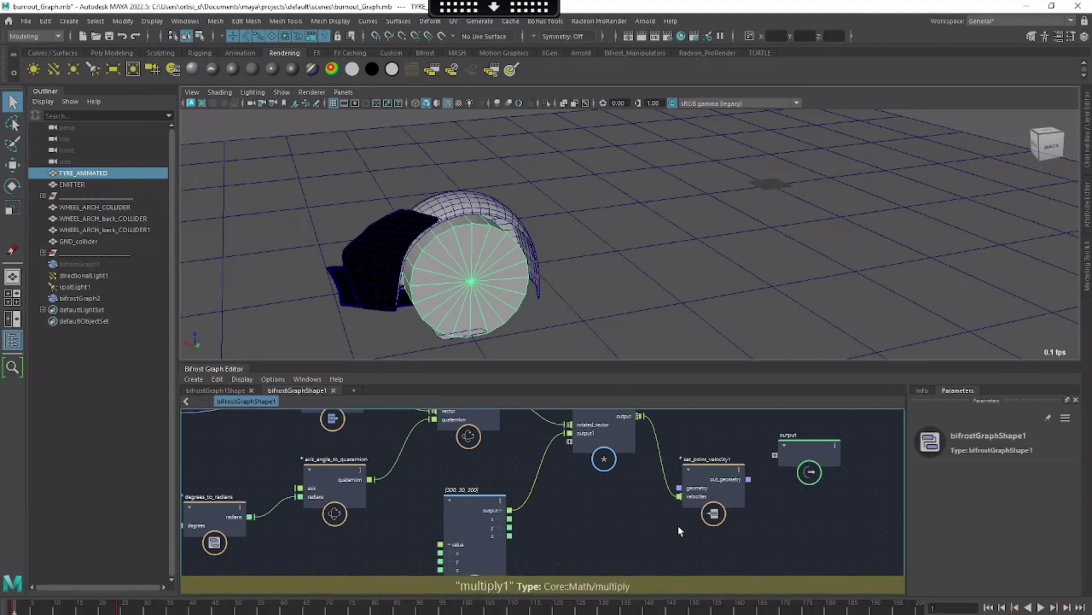
Move the output and set_point_velocity1 nodes further away from multiply1 to leave more room between them
alt+middle_drag(767, 522, 735, 531)
drag(768, 462, 844, 455)
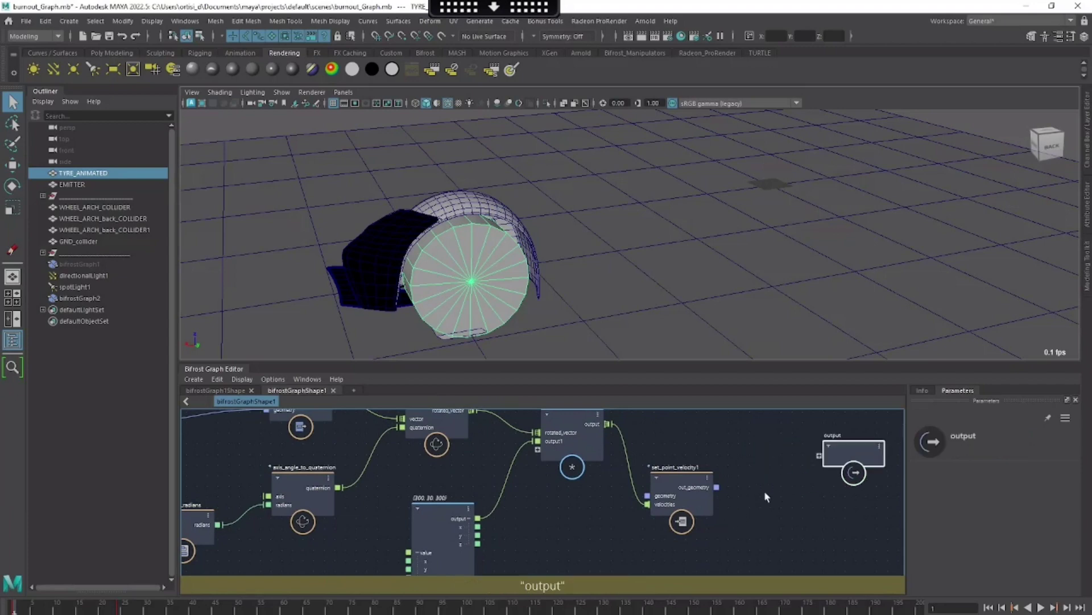
alt+middle_drag(688, 493, 763, 489)
scroll(763, 489, down, 2)
drag(763, 489, 813, 491)
alt+middle_drag(792, 506, 747, 515)
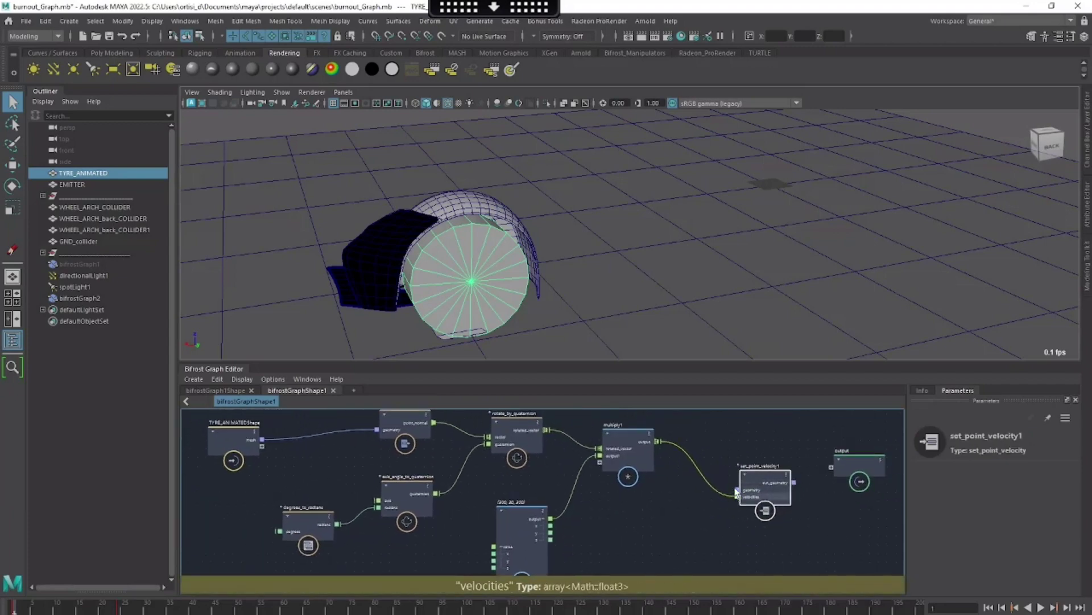
Connect the mesh output of TYRE_ANIMATEDShape to the geometry input of set_point_velocity1
click(734, 494)
drag(737, 494, 288, 445)
alt+middle_drag(448, 480, 361, 480)
alt+middle_drag(607, 515, 564, 515)
Connect set_point_velocity1's out_geometry to the output node and hide the original TYRE_ANIMATED mesh
click(794, 462)
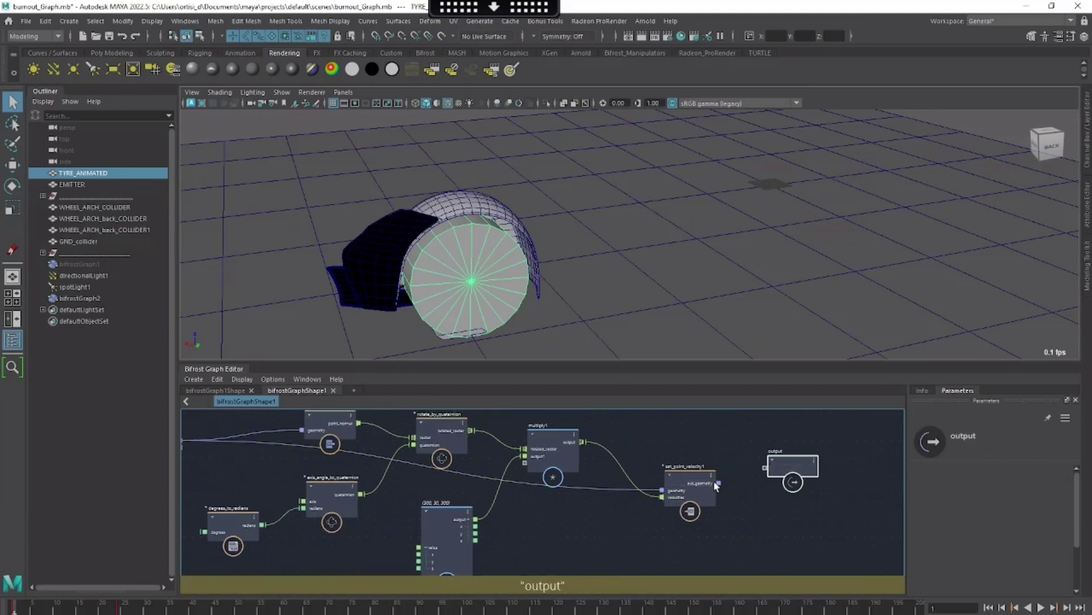
drag(719, 482, 767, 468)
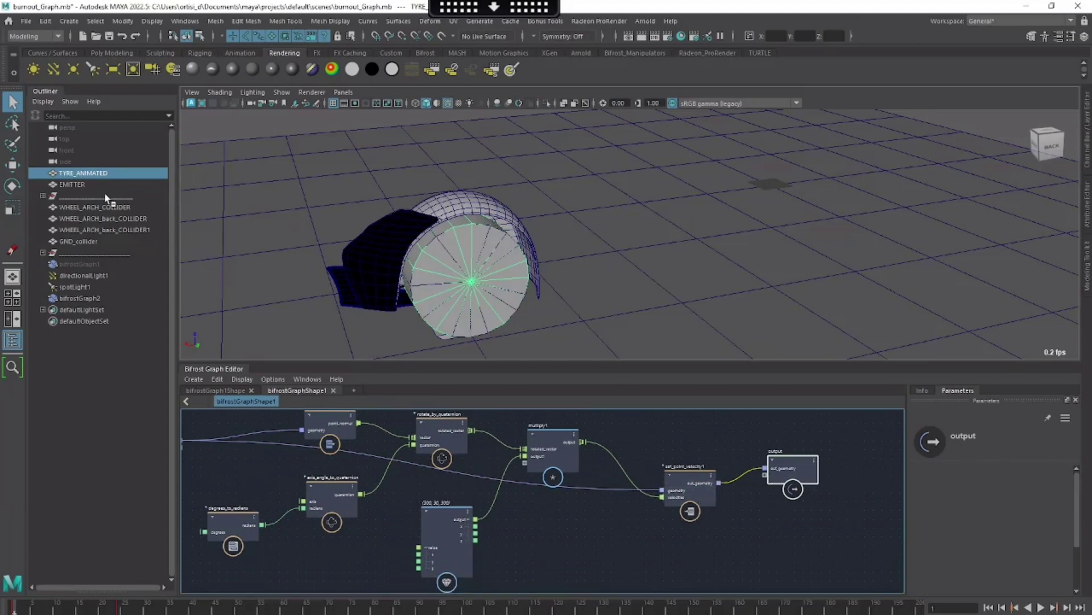
drag(106, 198, 773, 508)
drag(740, 474, 769, 469)
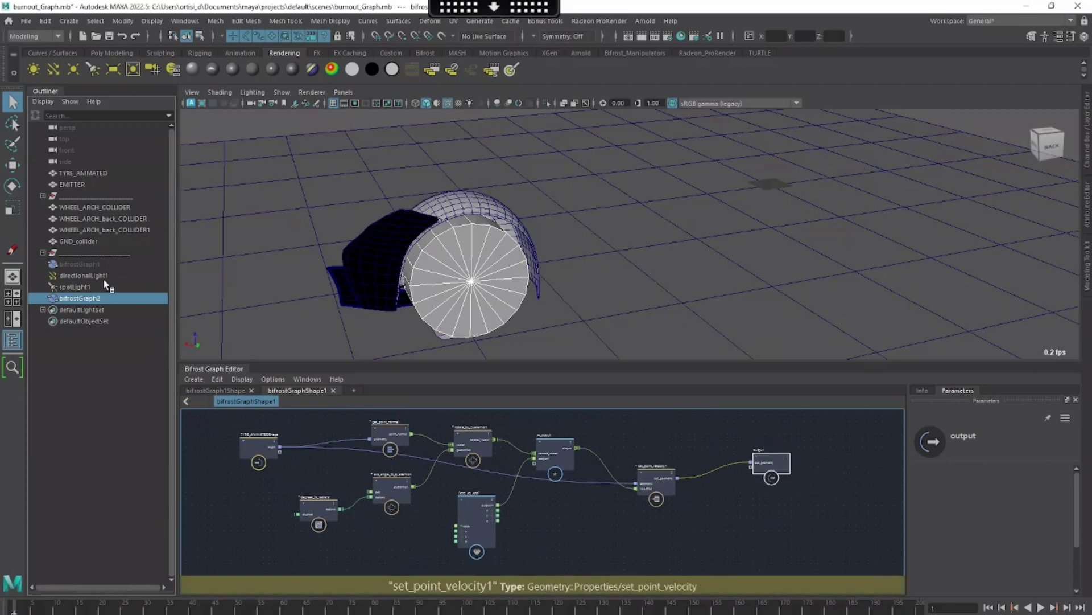
scroll(689, 483, up, 1)
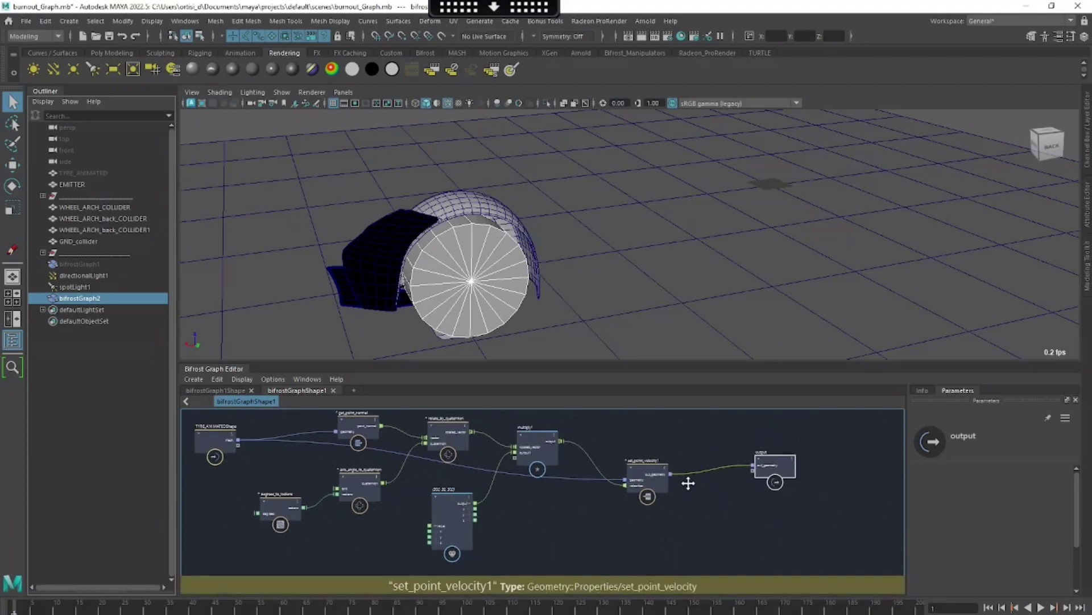
Examine the point_velocity property with a temporary watchpoint on the connection between set_point_velocity1 and output, removing the watchpoint when done
alt+middle_drag(689, 483, 679, 478)
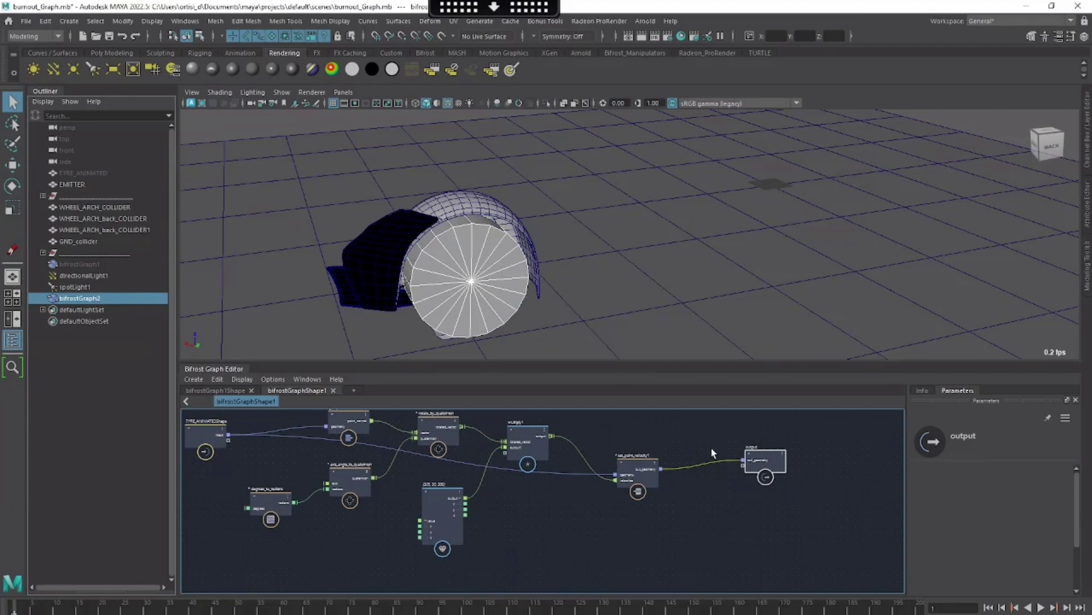
scroll(706, 447, up, 2)
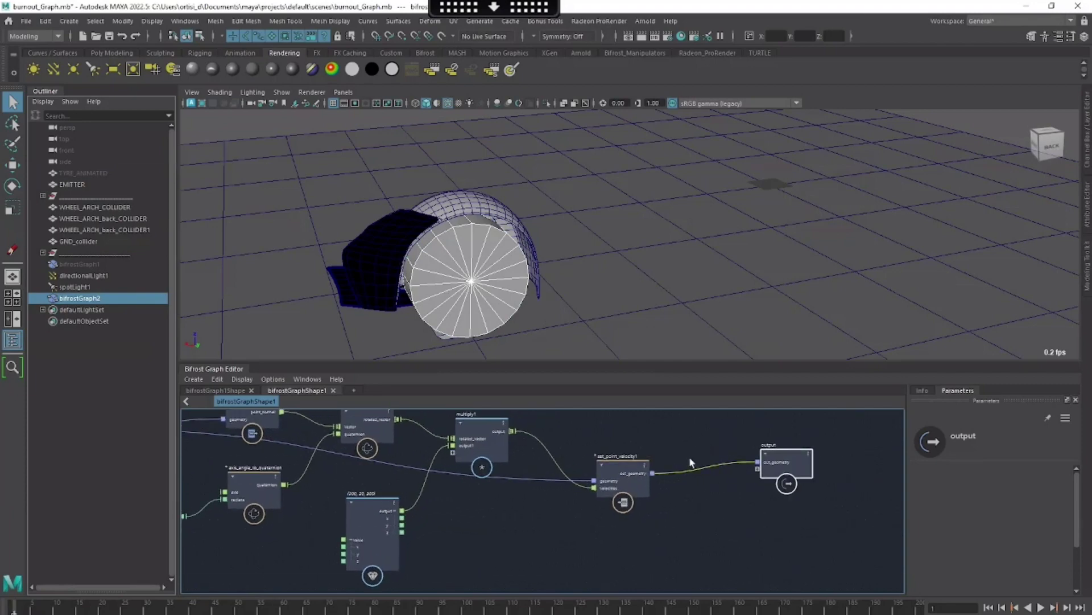
right_click(703, 467)
click(743, 484)
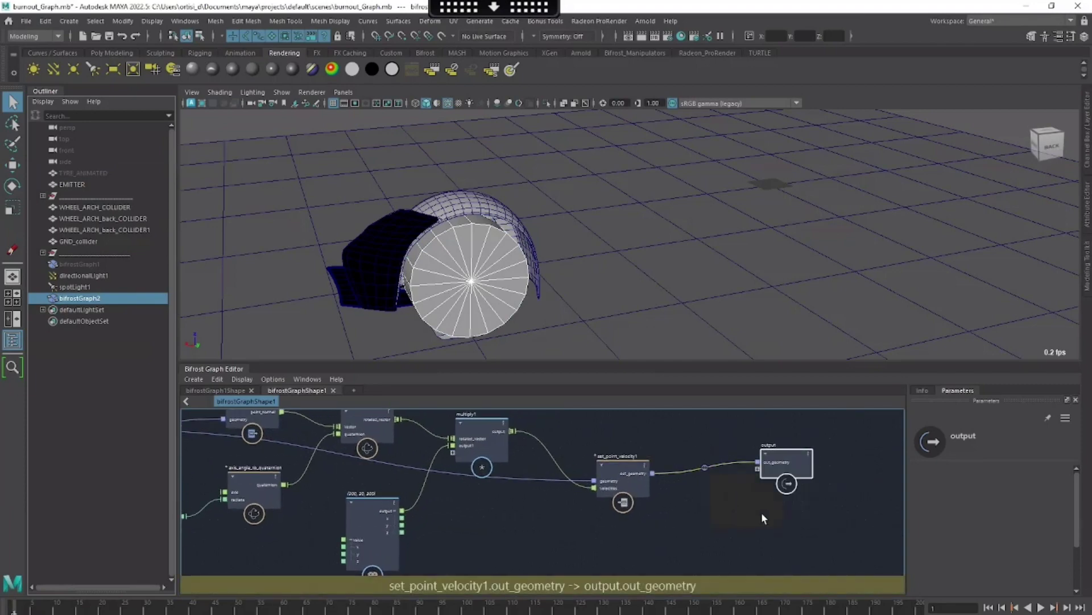
scroll(761, 512, up, 3)
scroll(776, 486, down, 2)
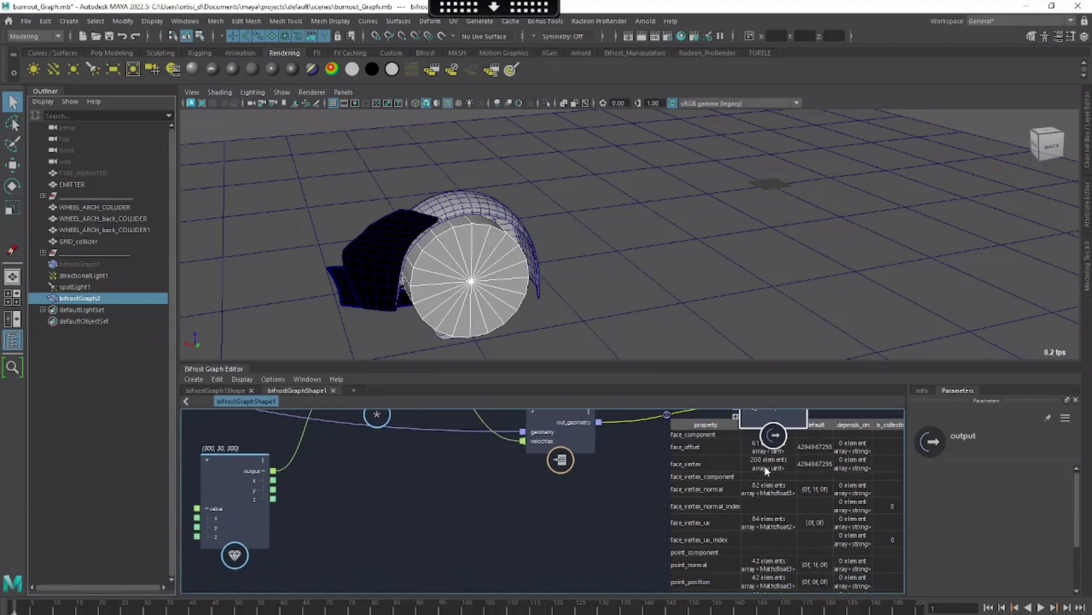
scroll(752, 489, down, 1)
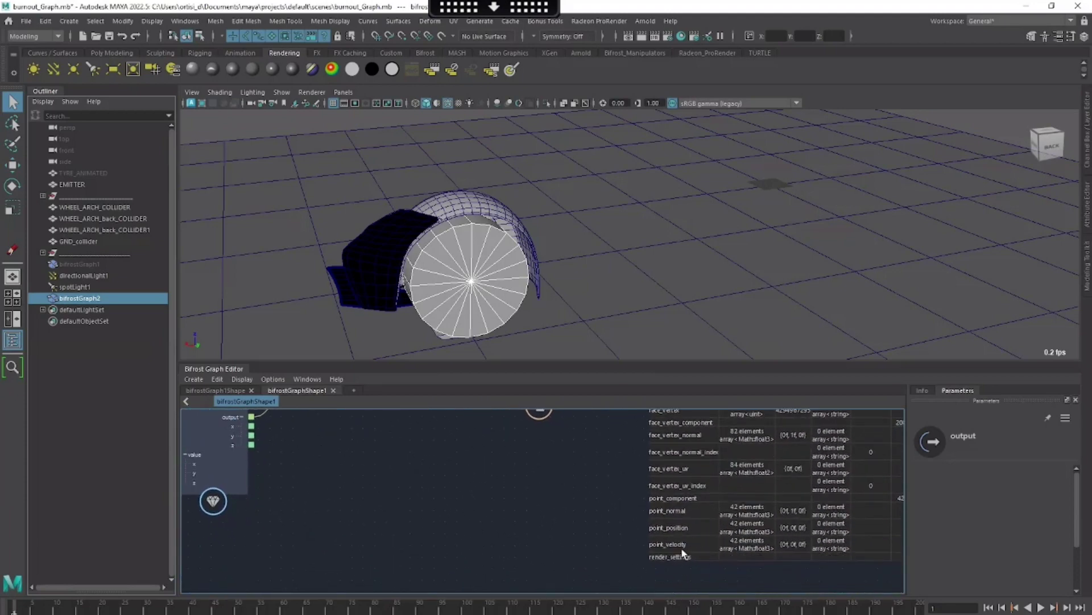
middle_drag(758, 546, 702, 552)
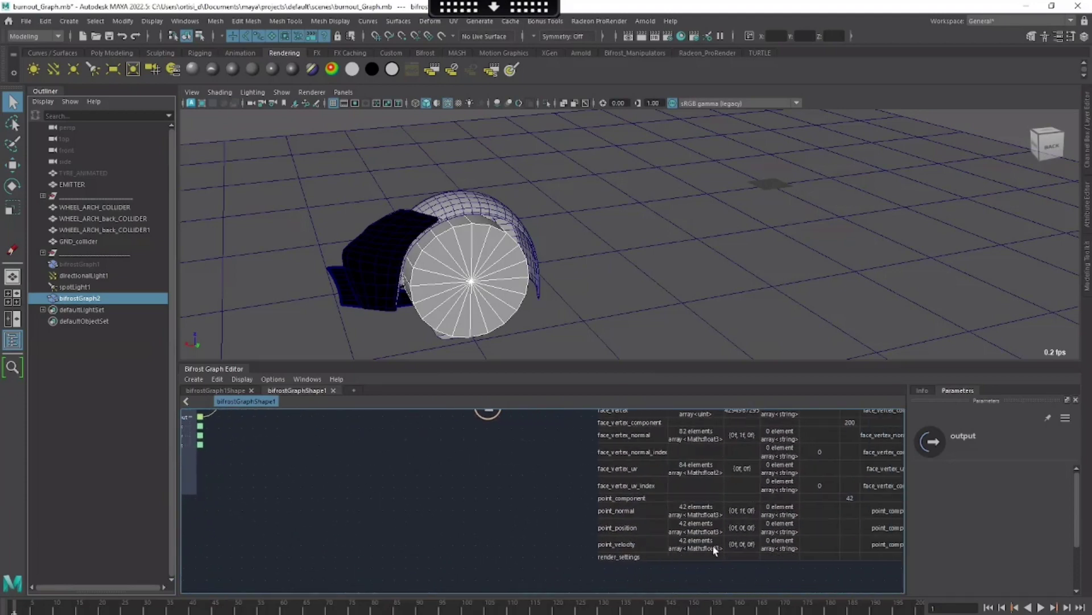
middle_drag(808, 546, 650, 524)
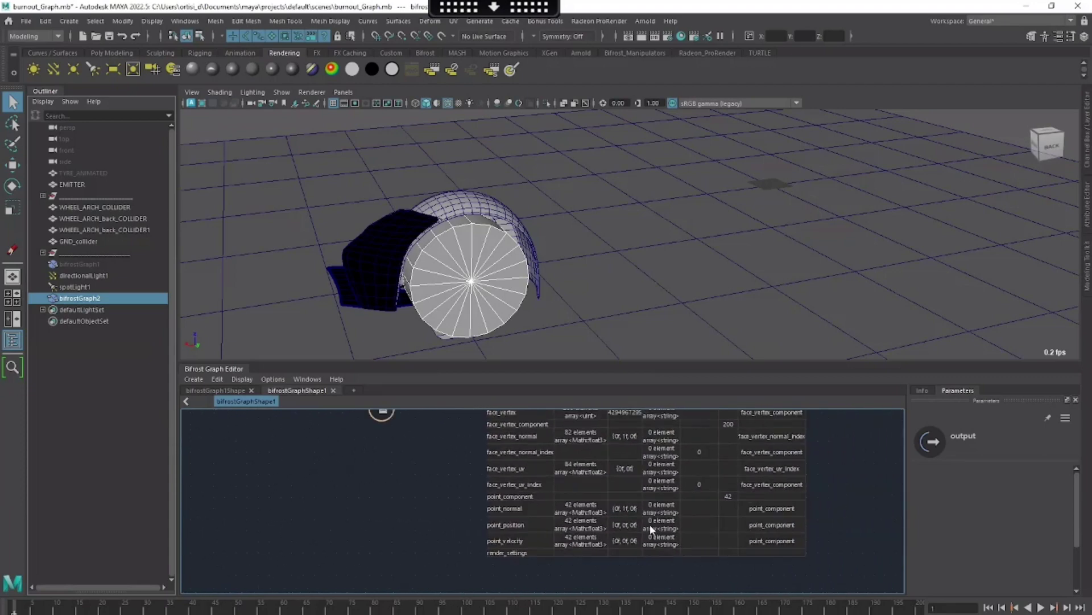
scroll(673, 512, down, 3)
right_click(607, 485)
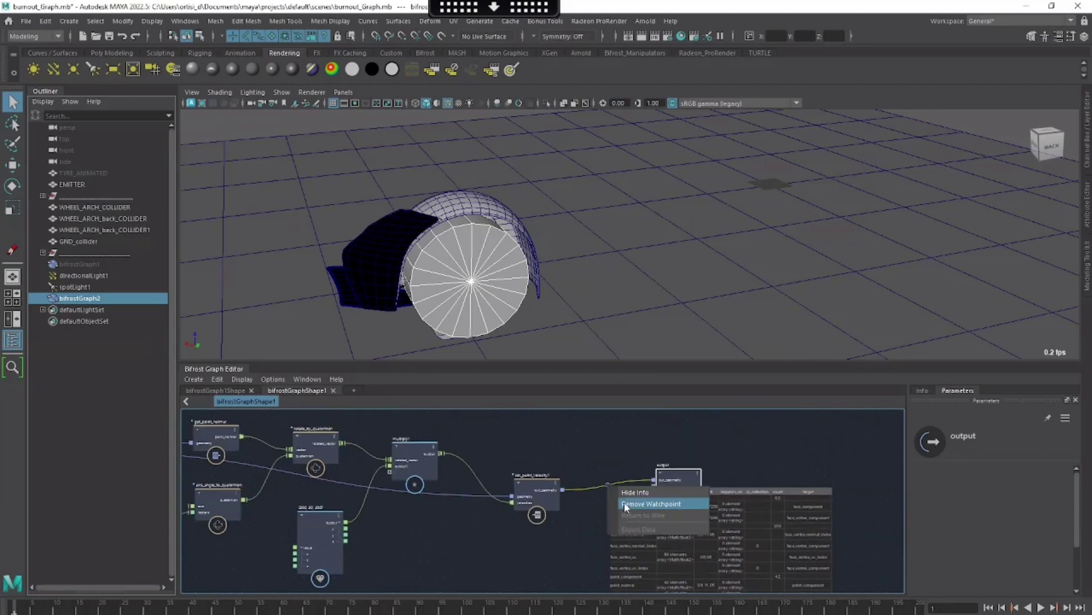
click(660, 503)
Delete the output node from the graph and show the TYRE_ANIMATED mesh in the scene again
drag(677, 490, 726, 476)
key(Delete)
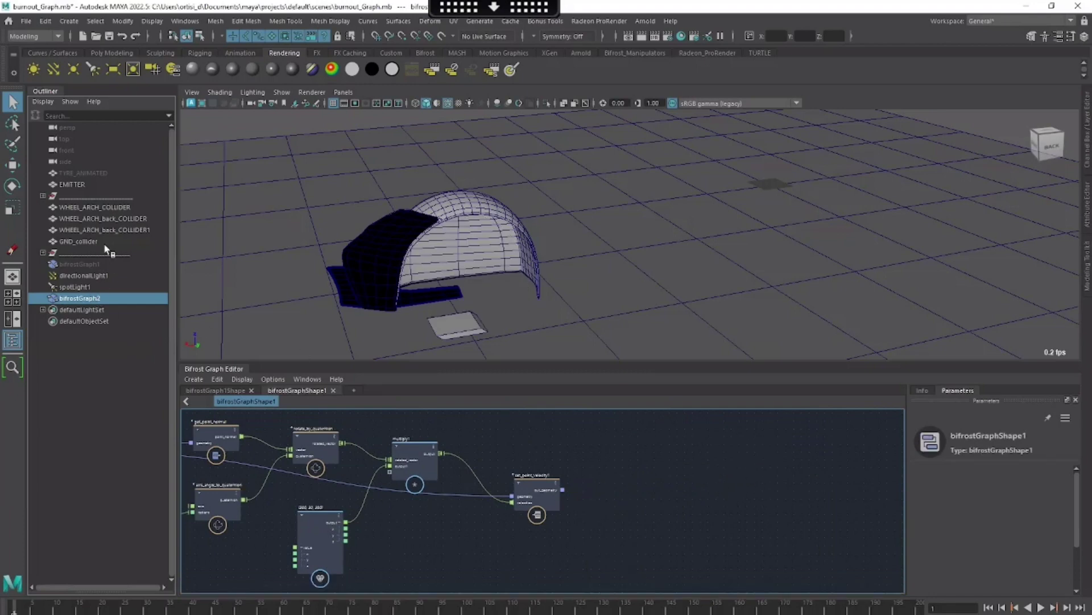
click(87, 174)
key(shift+h)
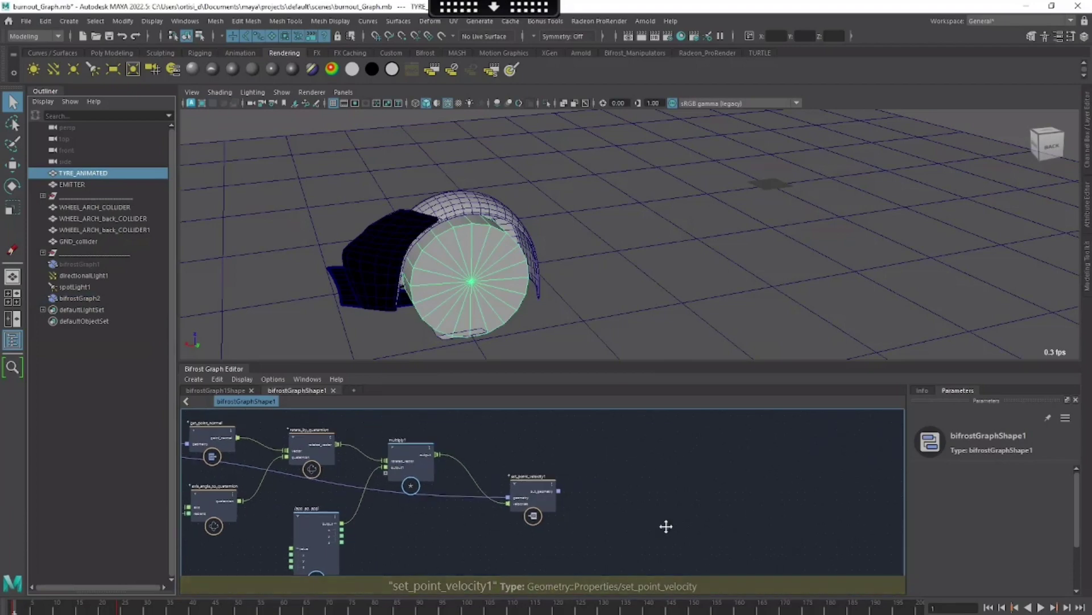
Add the custom Scope_Dario compound to the graph beyond set_point_velocity1
key(Tab)
text(scope)
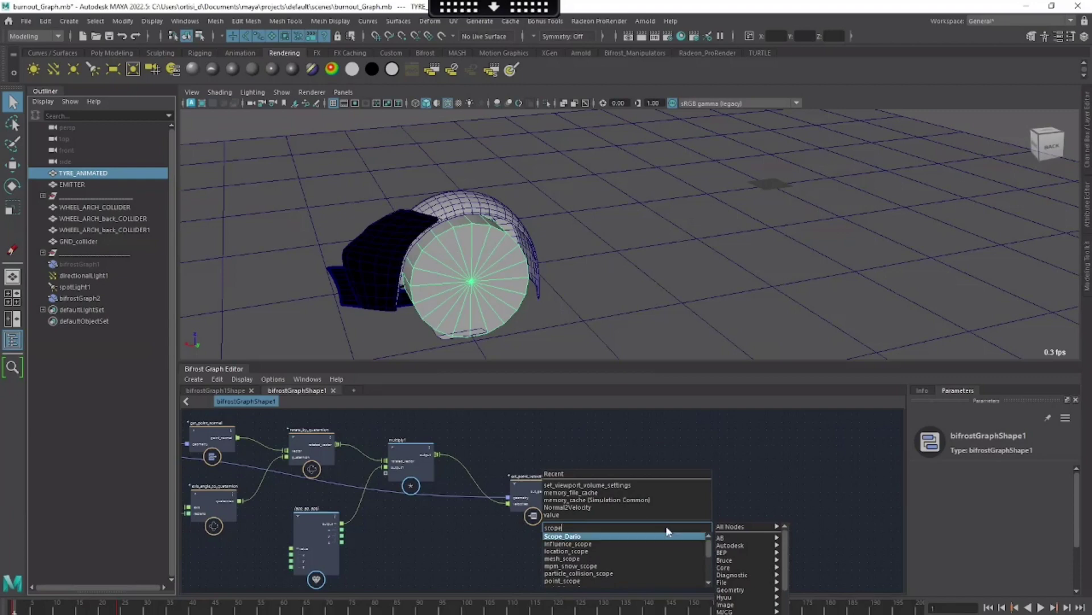
key(Return)
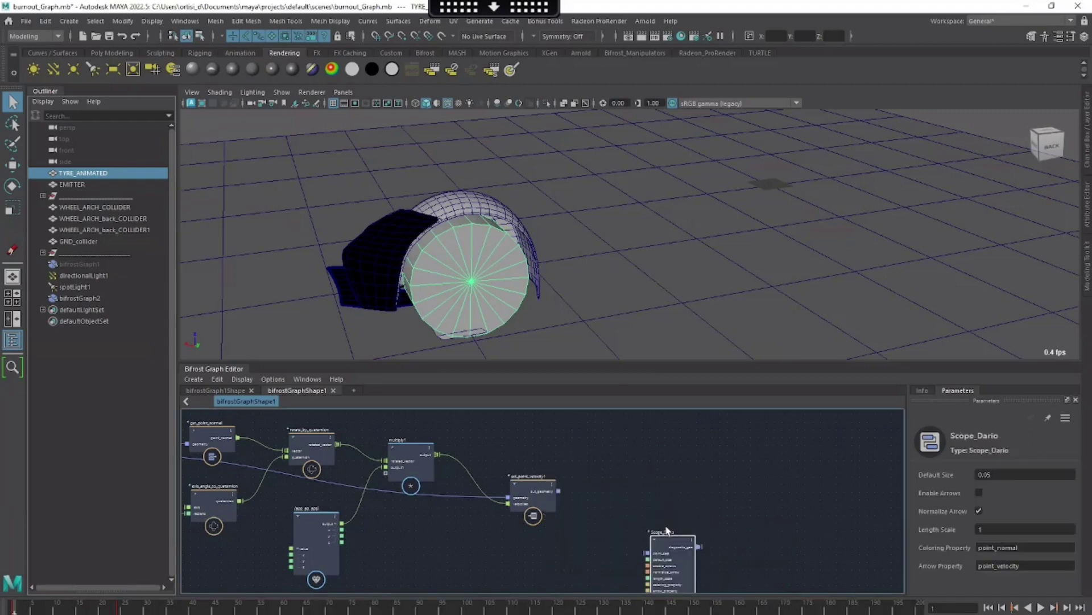
scroll(719, 511, up, 1)
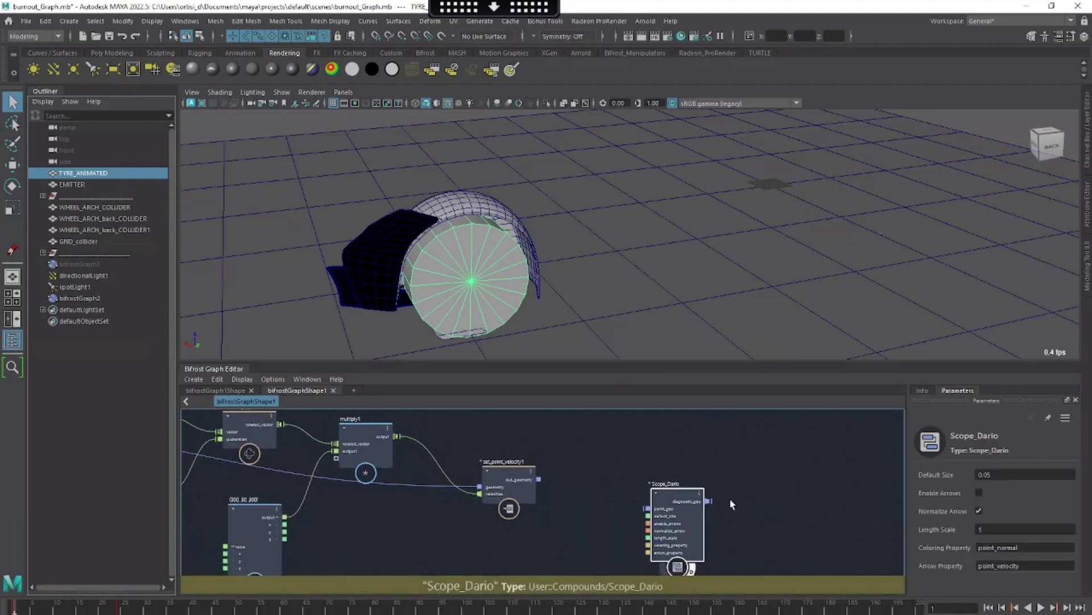
Examine how the inputs, point_scope, terminal and output are wired inside the Scope_Dario compound, returning to bifrostGraphShape1 when done
double_click(677, 500)
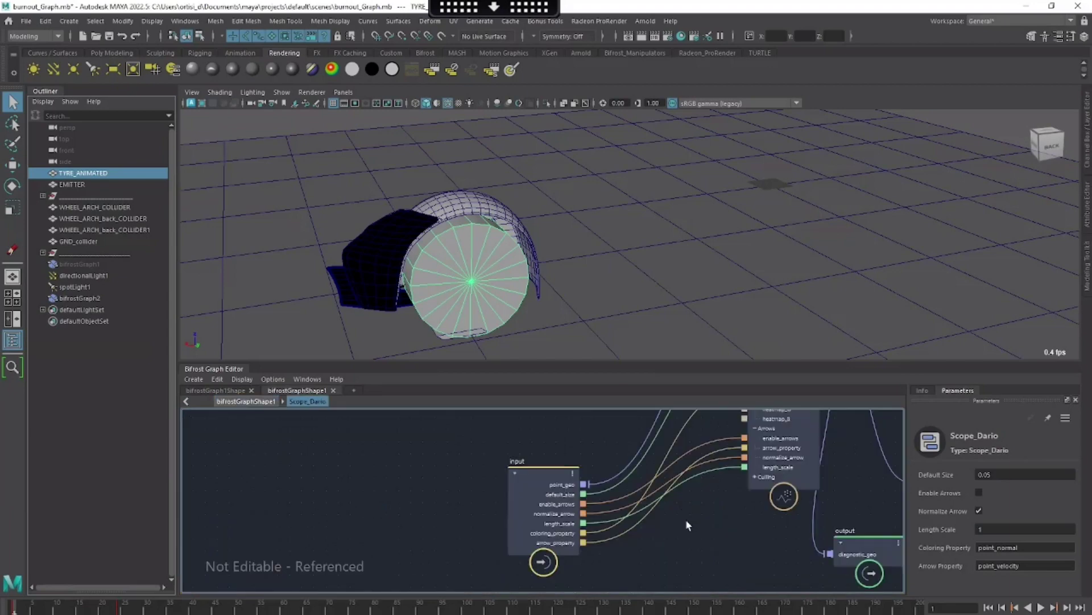
alt+middle_drag(745, 524, 787, 602)
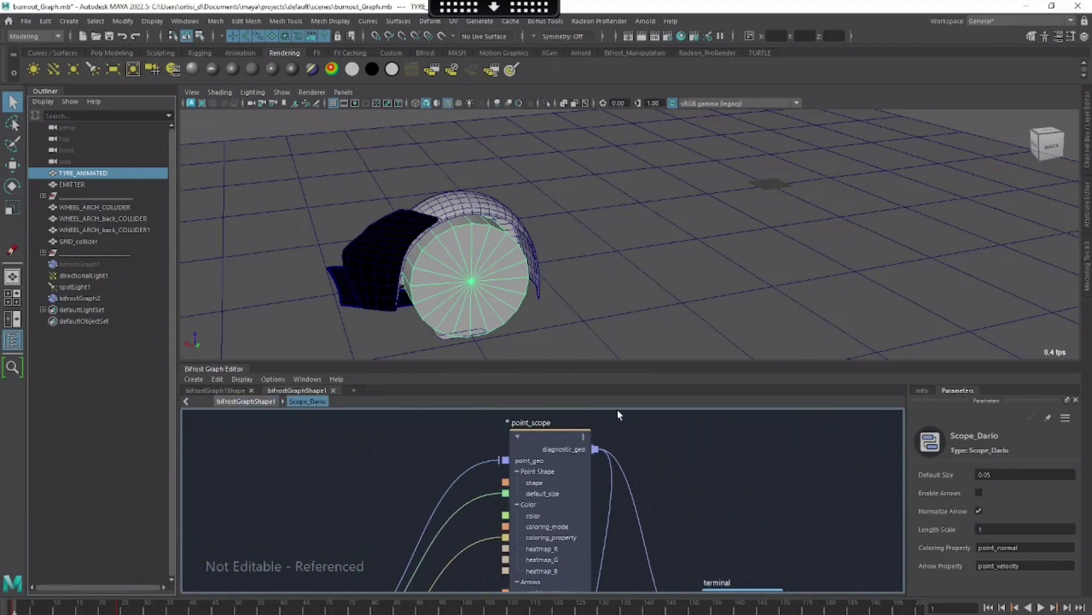
alt+middle_drag(538, 479, 544, 506)
alt+middle_drag(611, 526, 559, 353)
drag(707, 481, 719, 473)
alt+right_drag(699, 432, 603, 526)
alt+middle_drag(468, 529, 504, 530)
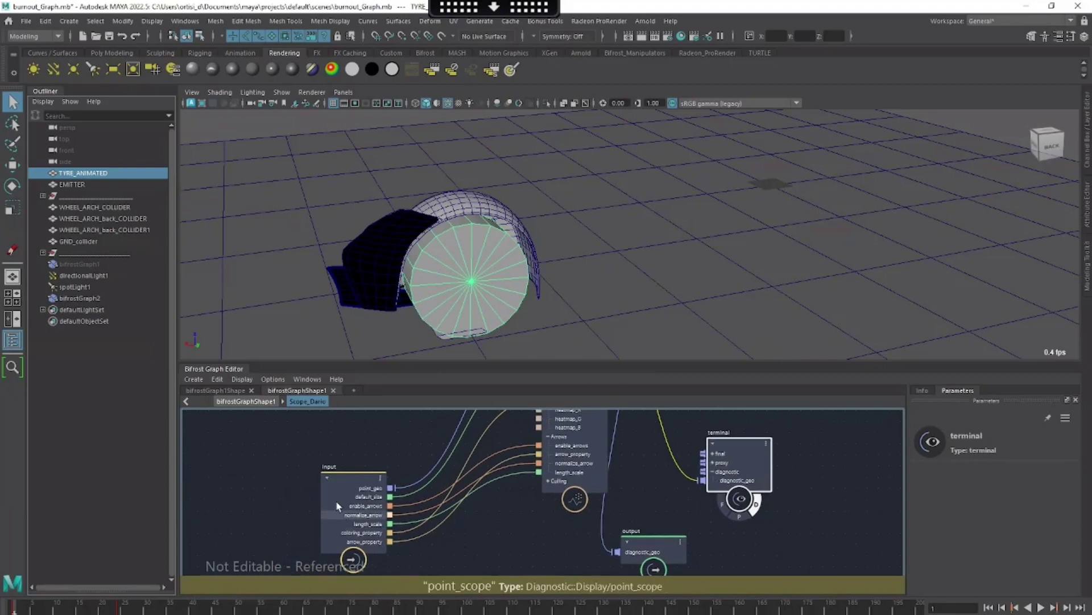
drag(336, 501, 325, 483)
alt+right_drag(410, 539, 454, 554)
alt+middle_drag(454, 553, 466, 565)
scroll(441, 541, up, 1)
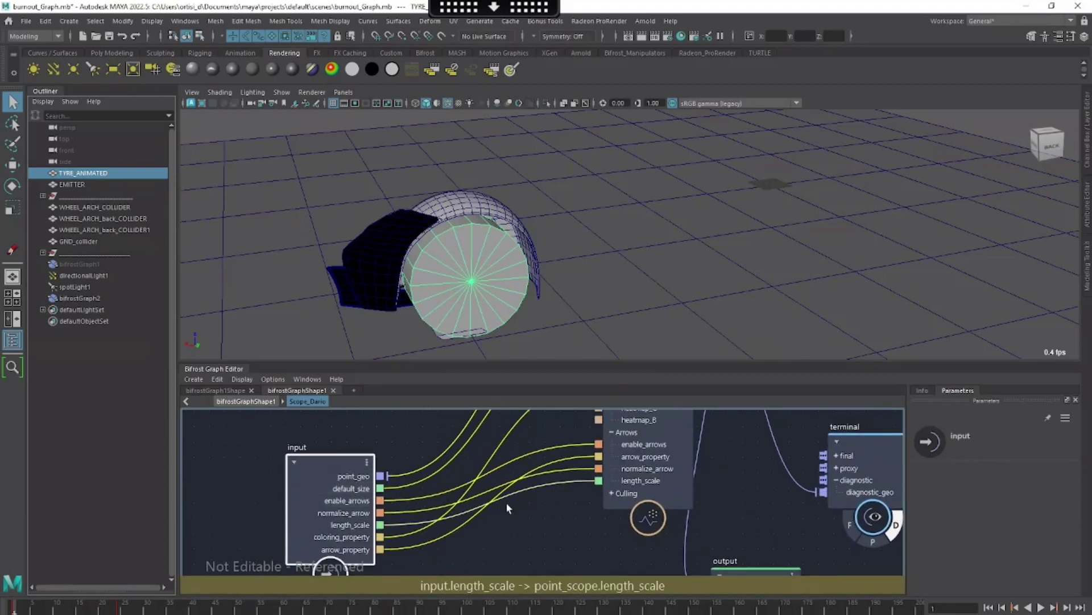
scroll(444, 507, down, 3)
click(566, 532)
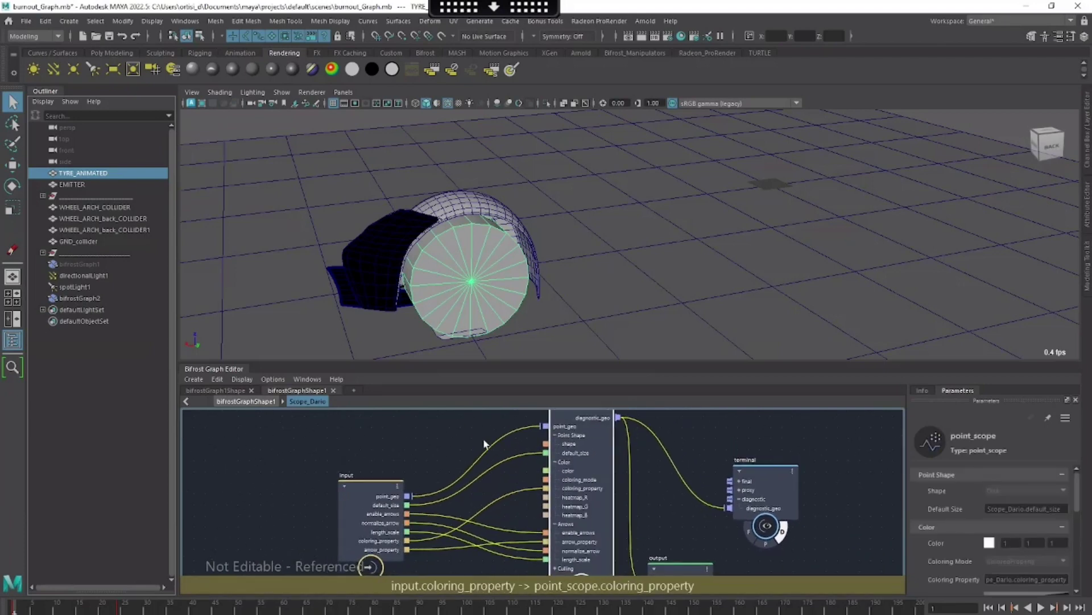
click(246, 402)
Connect set_point_velocity1's out_geometry to Scope_Dario's point_geo and set the scope's coloring property to point_velocity
scroll(567, 479, up, 1)
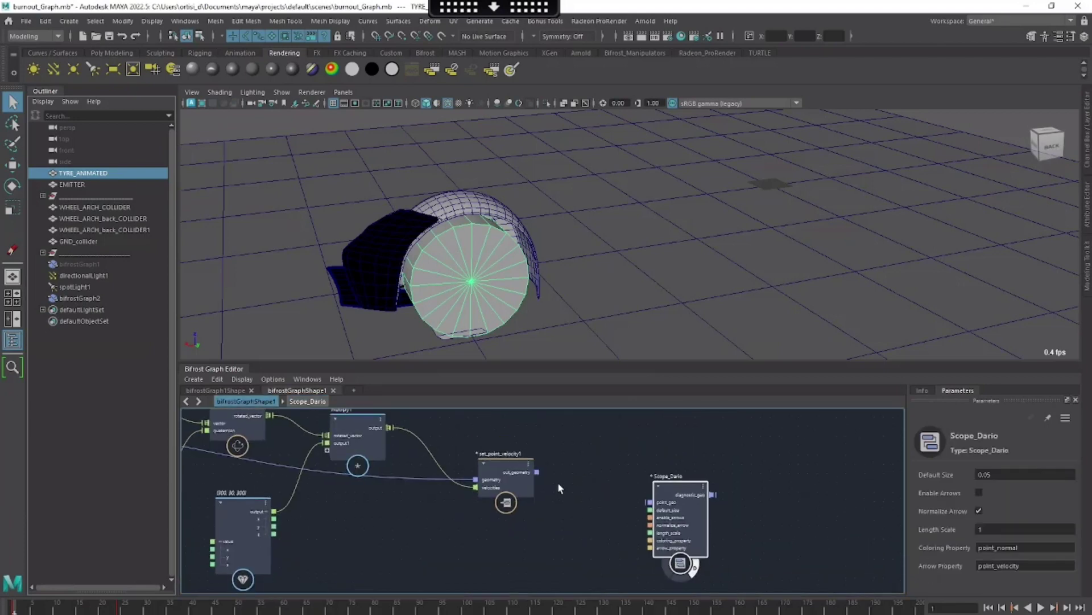
drag(538, 471, 672, 473)
double_click(999, 566)
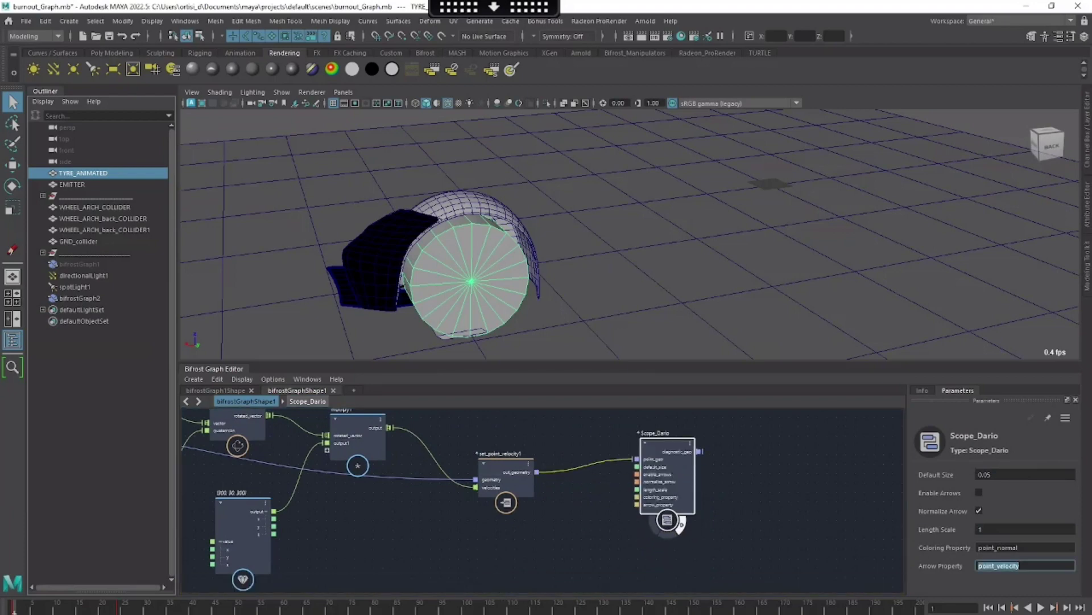
double_click(999, 547)
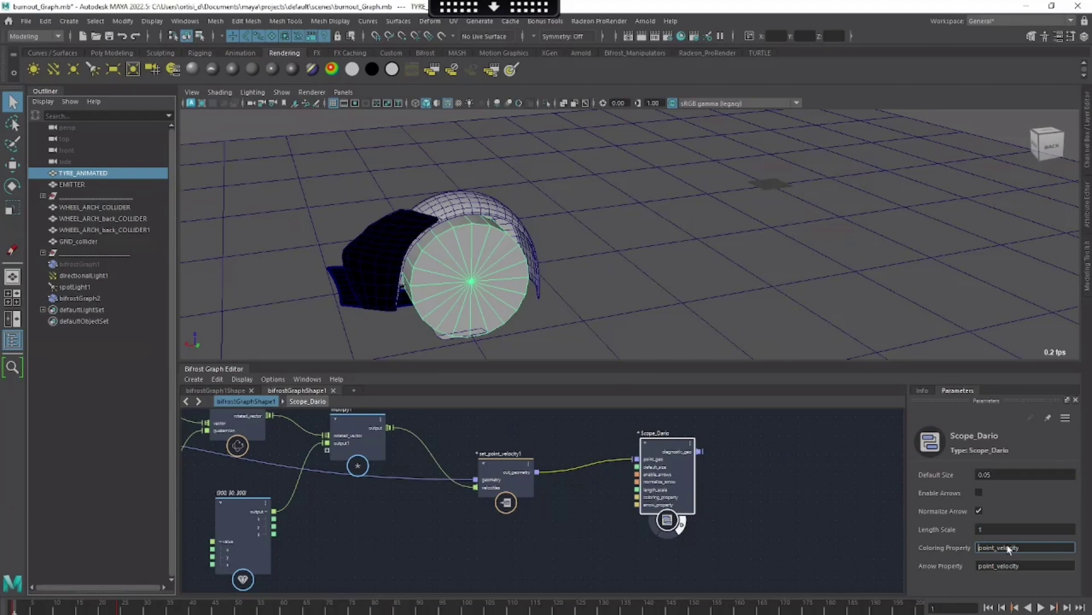
Enable arrows on Scope_Dario and set its default size to 1 and length scale to 10
click(980, 493)
double_click(985, 474)
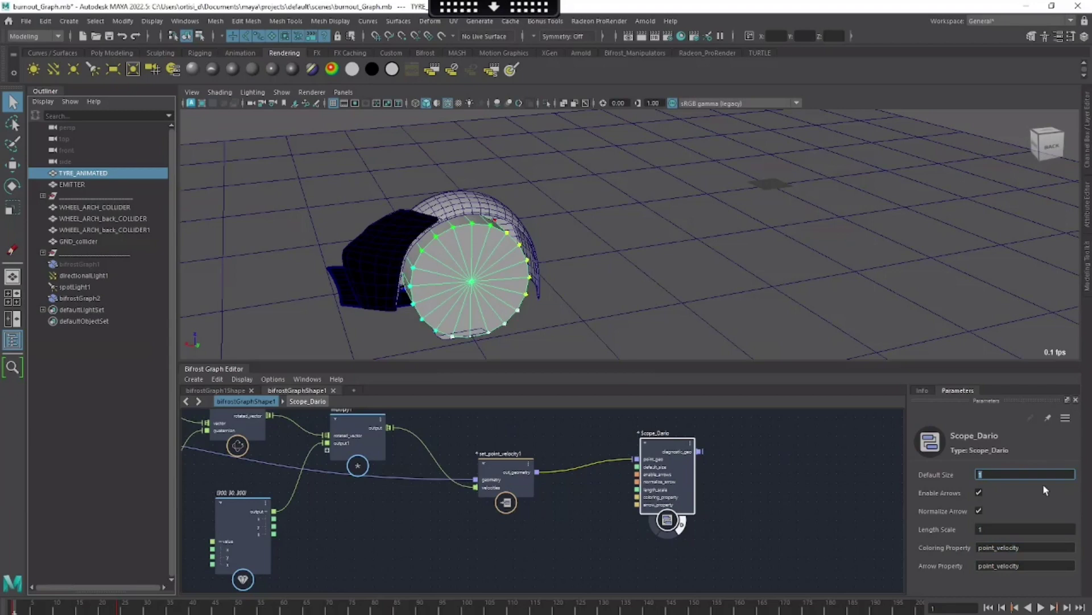
key(Tab)
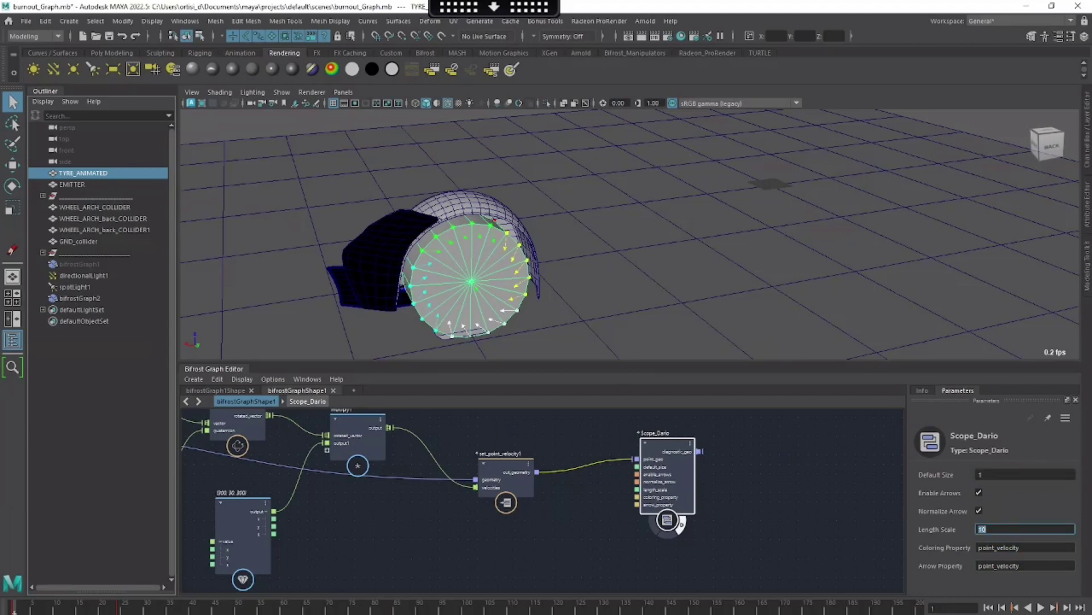
Examine the direction of the velocity arrows around the tyre from several angles, alongside the nodes that produce them
alt+drag(654, 237, 622, 258)
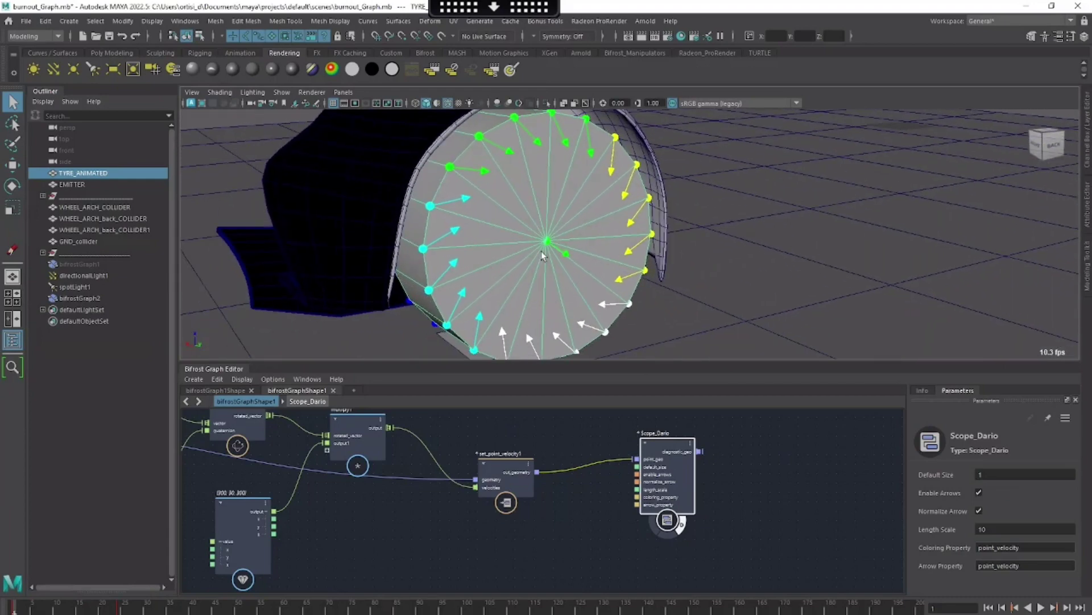
alt+drag(629, 250, 548, 166)
click(655, 263)
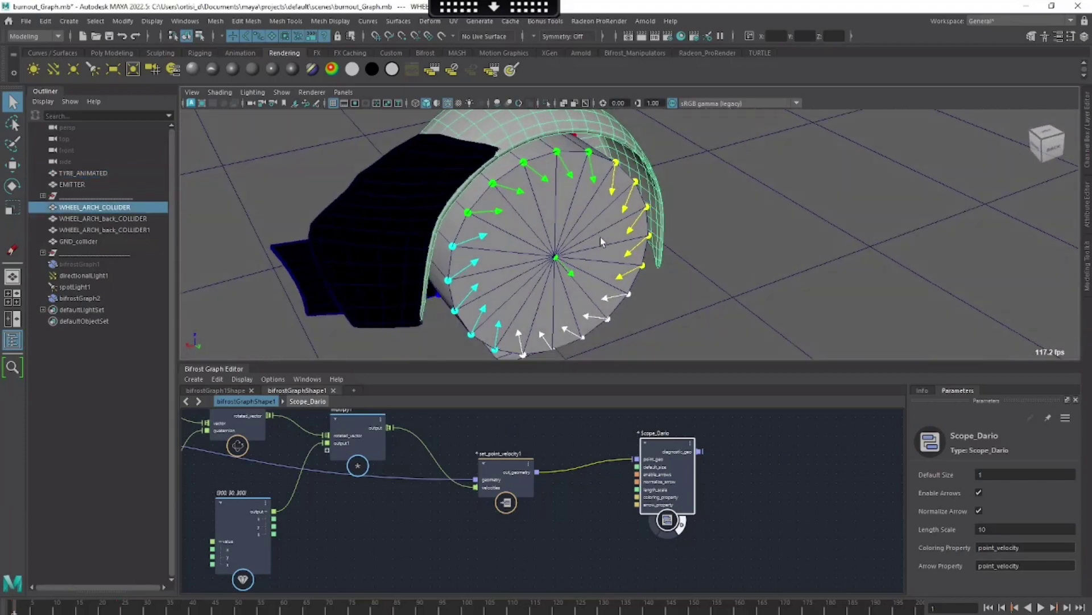
alt+drag(601, 242, 568, 212)
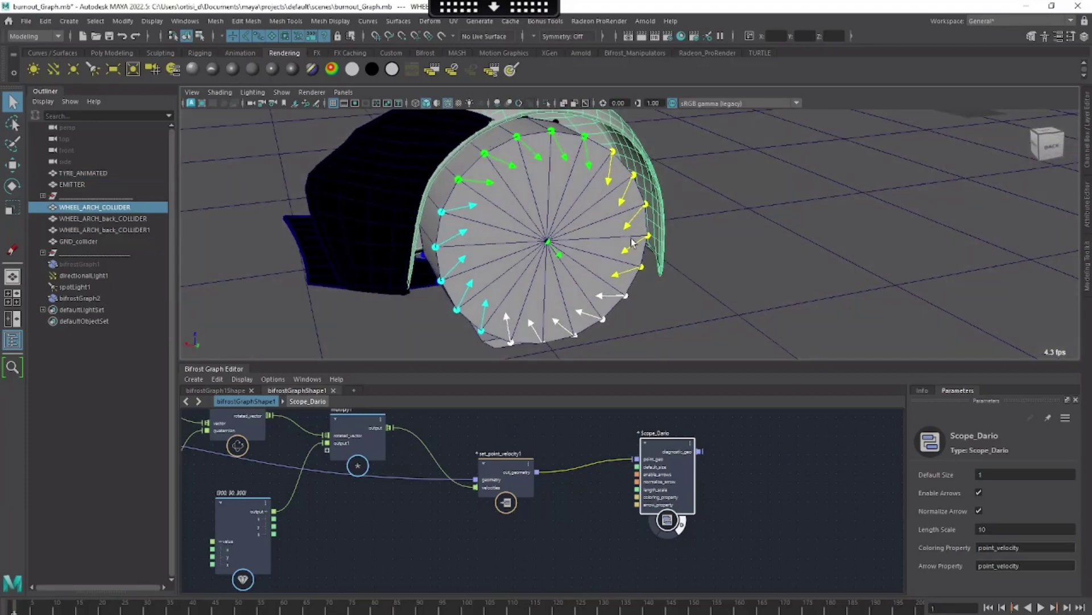
alt+drag(632, 242, 611, 247)
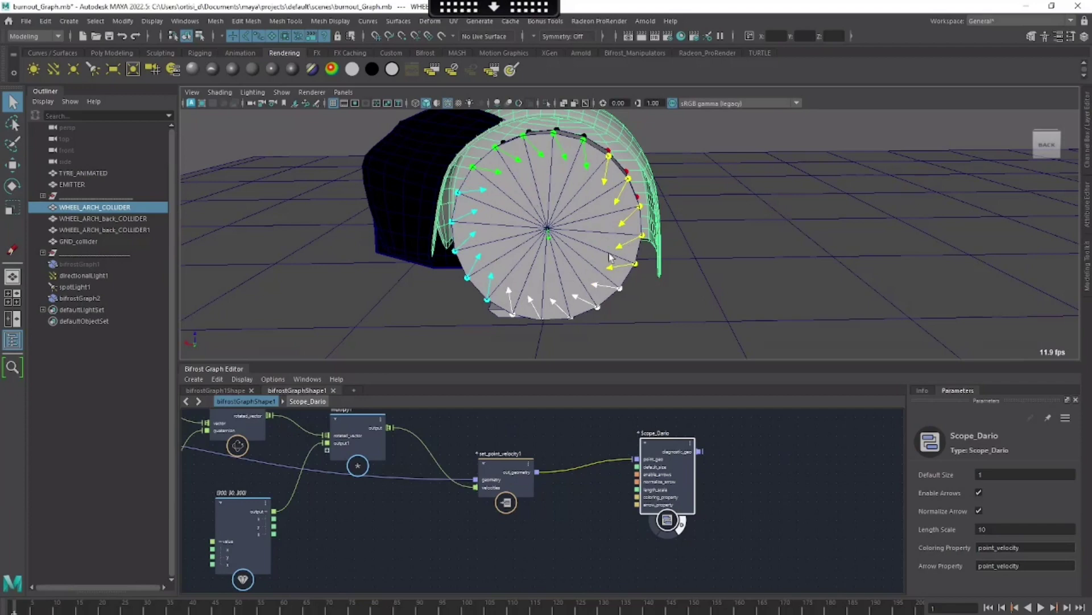
alt+right_drag(702, 313, 651, 303)
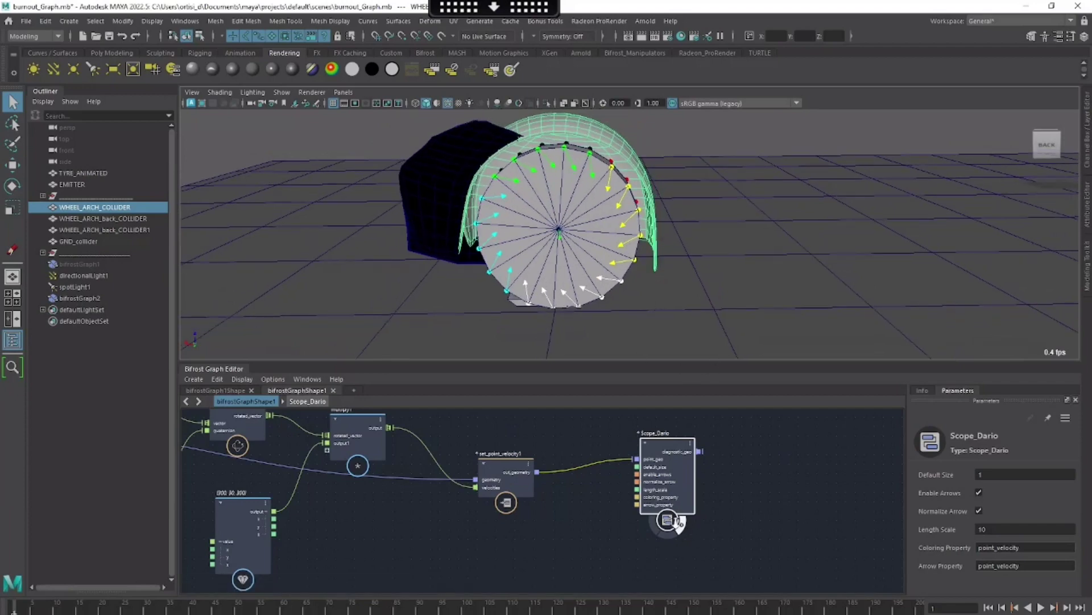
scroll(693, 529, down, 1)
middle_drag(413, 507, 549, 499)
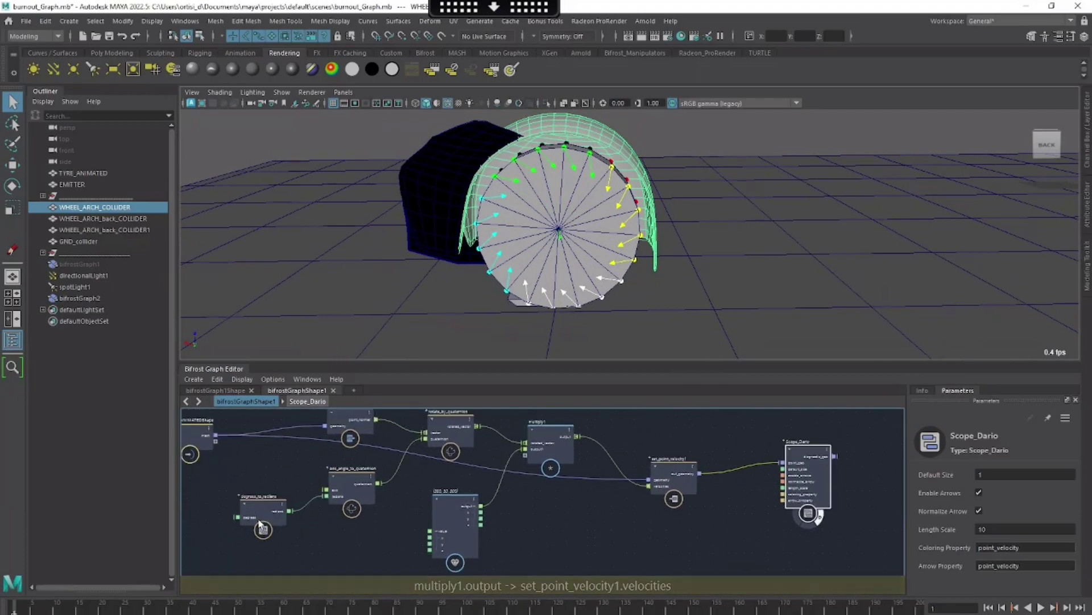
Try other Degrees values on the degrees_to_radians node to swing the velocity arrows, restoring the original angle when done
click(263, 510)
drag(989, 474, 1017, 476)
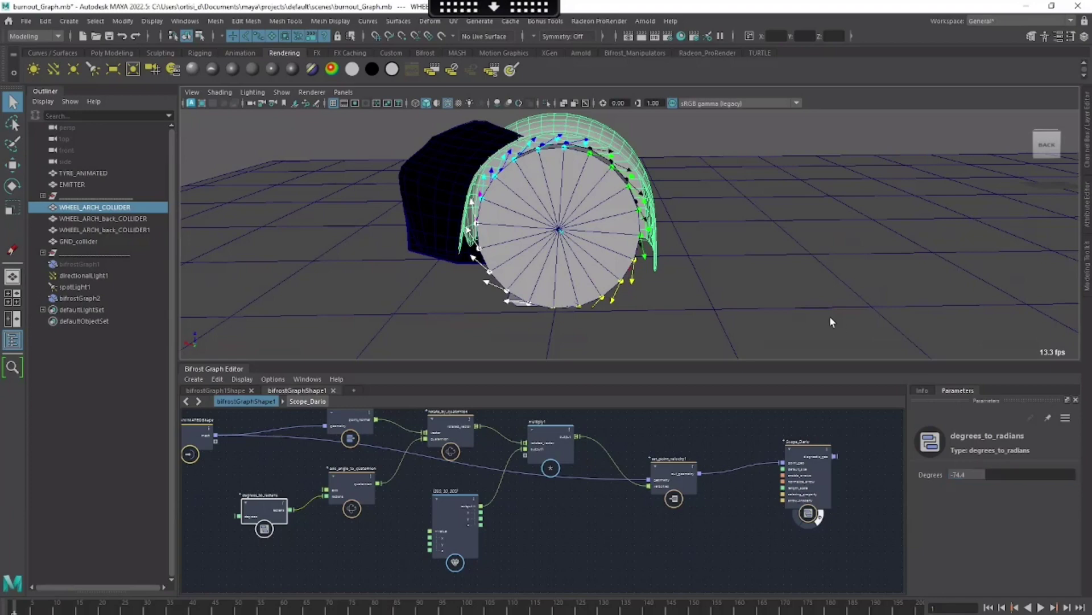
key(ctrl+z)
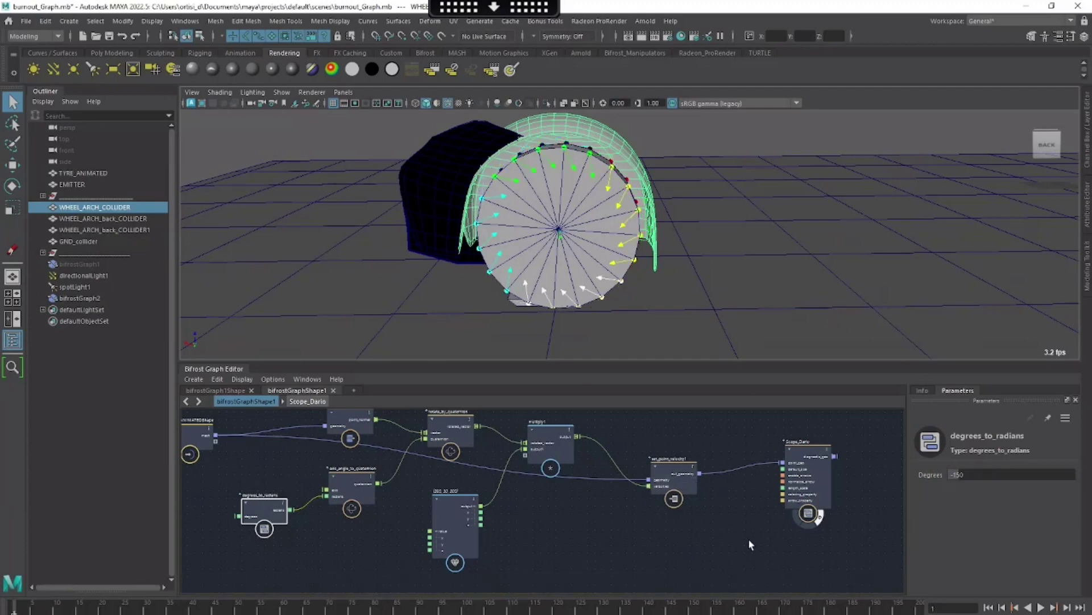
Move Scope_Dario further from set_point_velocity1 and add a basic_aero_graph node below it
alt+right_drag(747, 541, 708, 524)
alt+middle_drag(697, 521, 606, 508)
drag(732, 480, 771, 480)
alt+right_drag(706, 526, 677, 495)
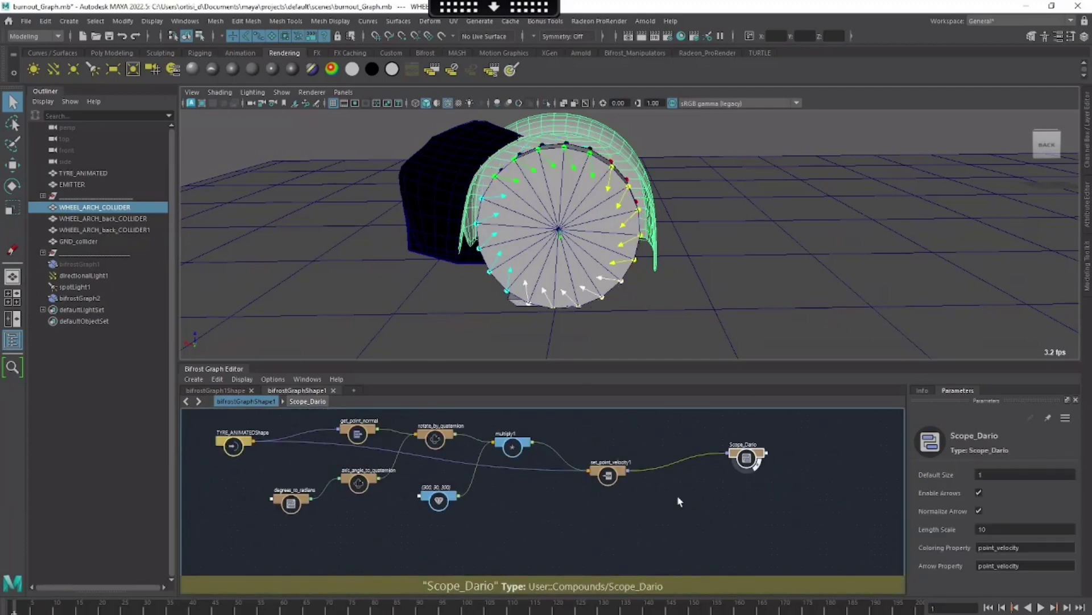
alt+middle_drag(673, 484, 661, 467)
alt+middle_drag(714, 514, 723, 516)
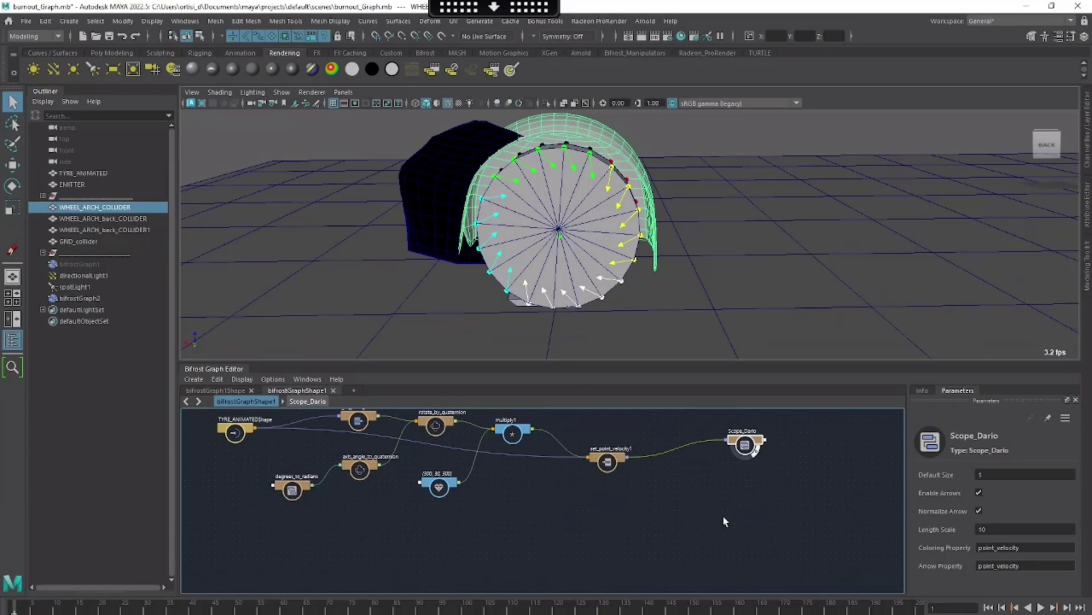
key(Tab)
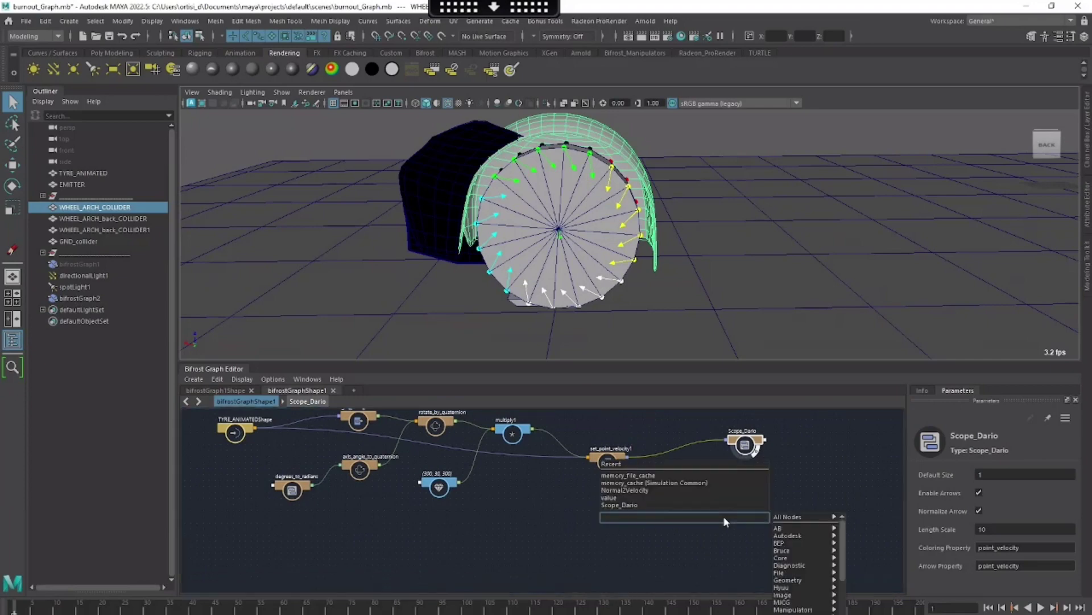
text(basic)
key(Return)
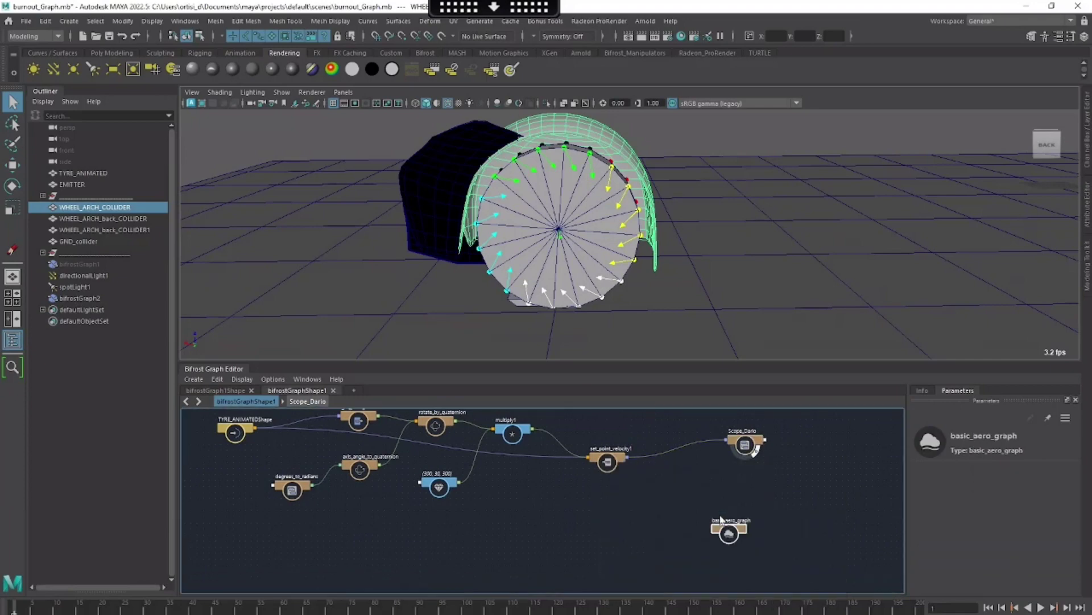
Explode the basic_aero_graph compound into its individual nodes and arrange them below Scope_Dario
scroll(739, 502, up, 3)
right_click(732, 518)
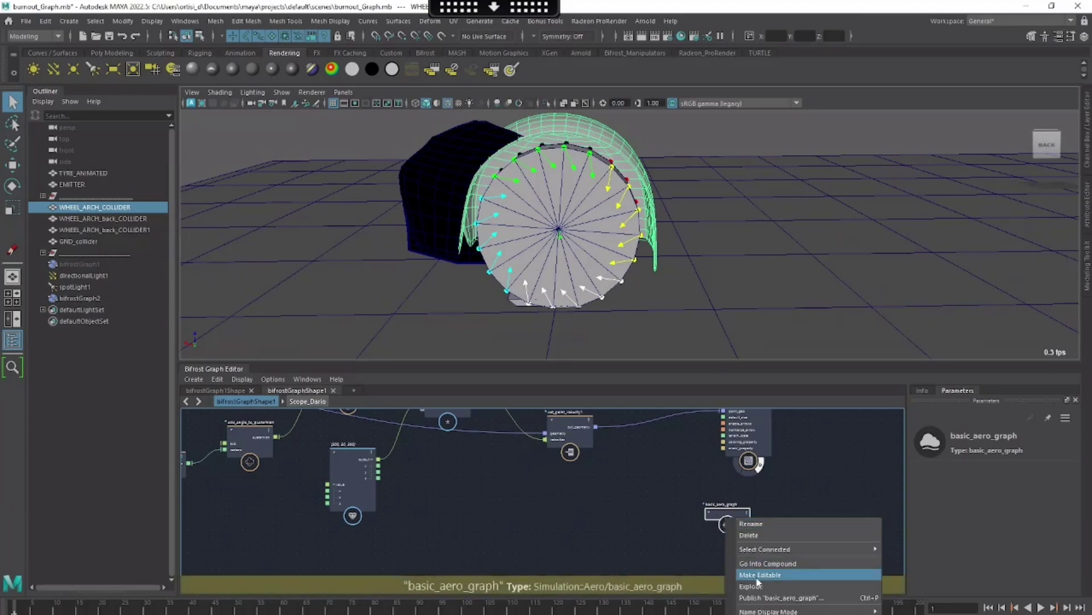
click(751, 586)
drag(739, 458, 686, 592)
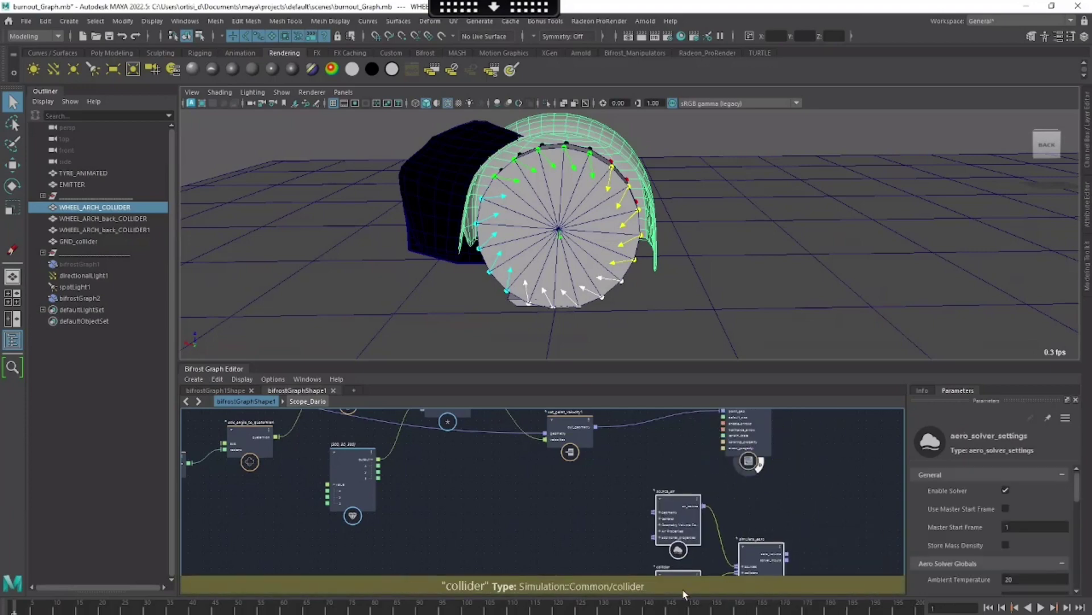
scroll(710, 487, down, 2)
alt+middle_drag(671, 449, 685, 429)
drag(699, 478, 663, 499)
scroll(684, 483, up, 1)
click(712, 473)
scroll(690, 478, up, 1)
alt+middle_drag(690, 478, 723, 526)
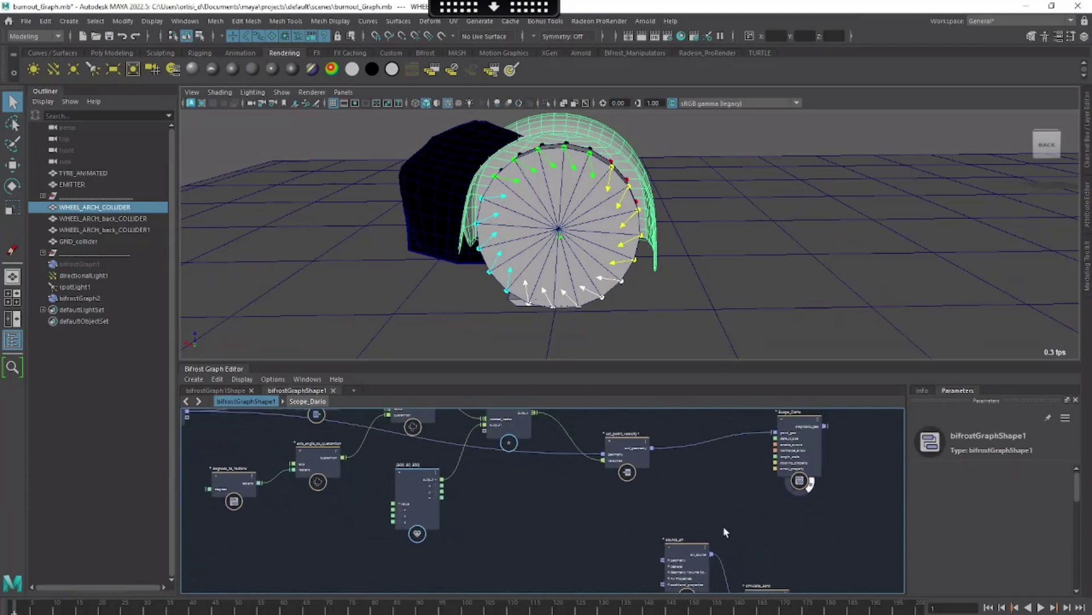
drag(679, 559, 679, 567)
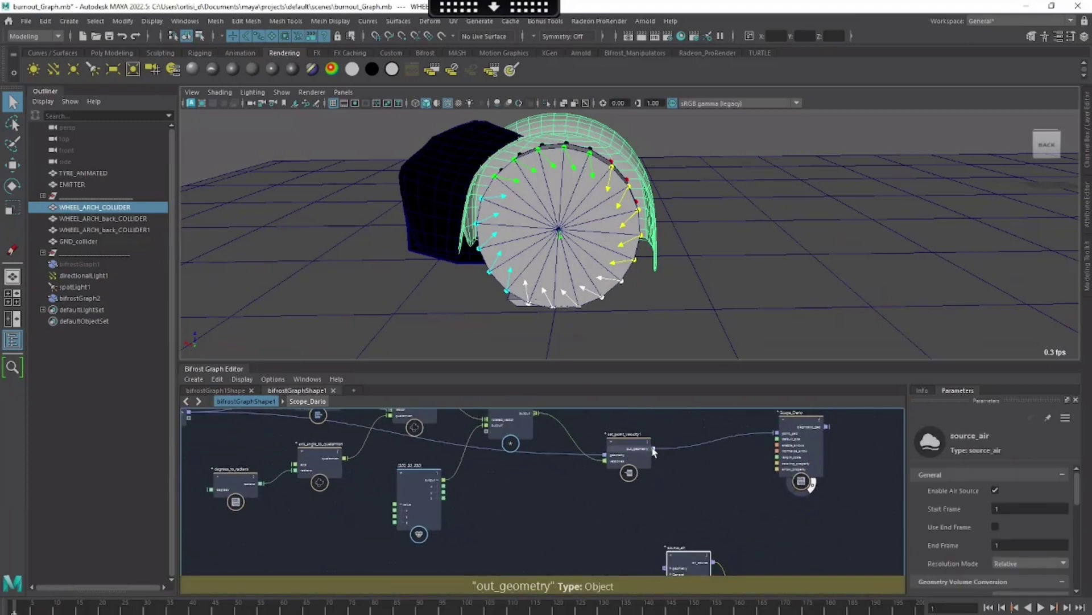
Add a pass node fed by set_point_velocity1's out_geometry and connect its output to source_air's geometry
drag(686, 523, 691, 504)
drag(622, 499, 621, 500)
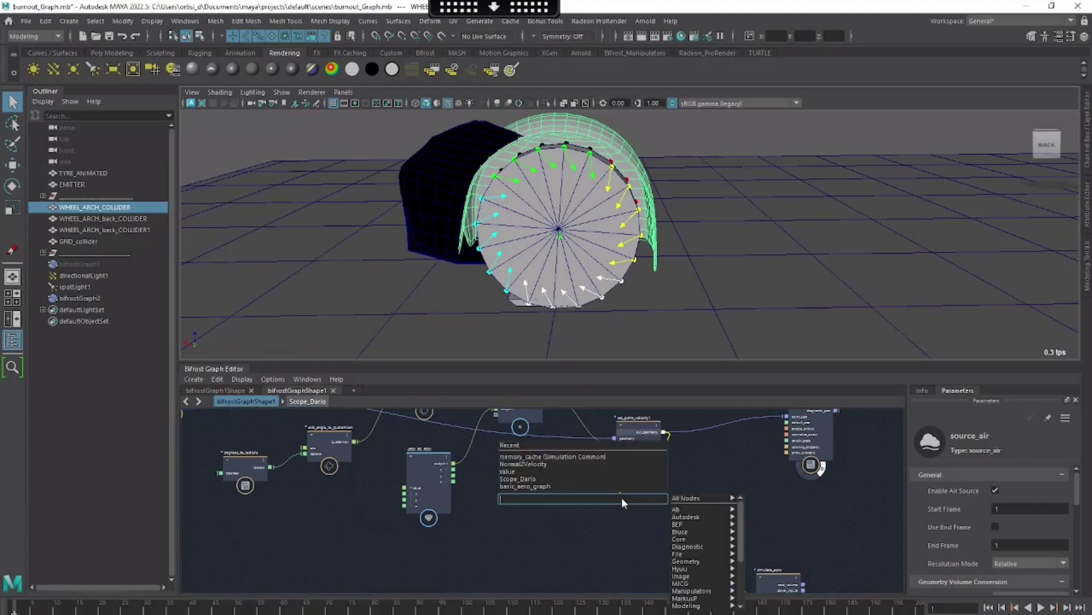
text(passu)
key(BackSpace)
key(Return)
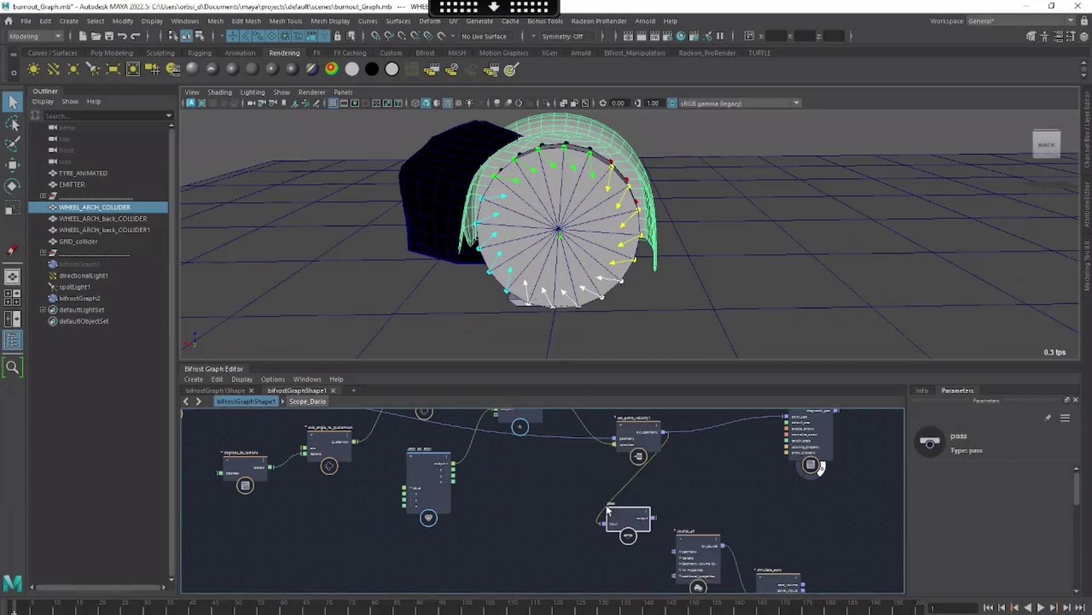
drag(634, 527, 695, 566)
Expand source_air's Geometry Volume Conversion ports and space out the simulate_aero, source_air, collider and set_point_velocity1 nodes
click(703, 562)
alt+middle_drag(752, 492, 758, 414)
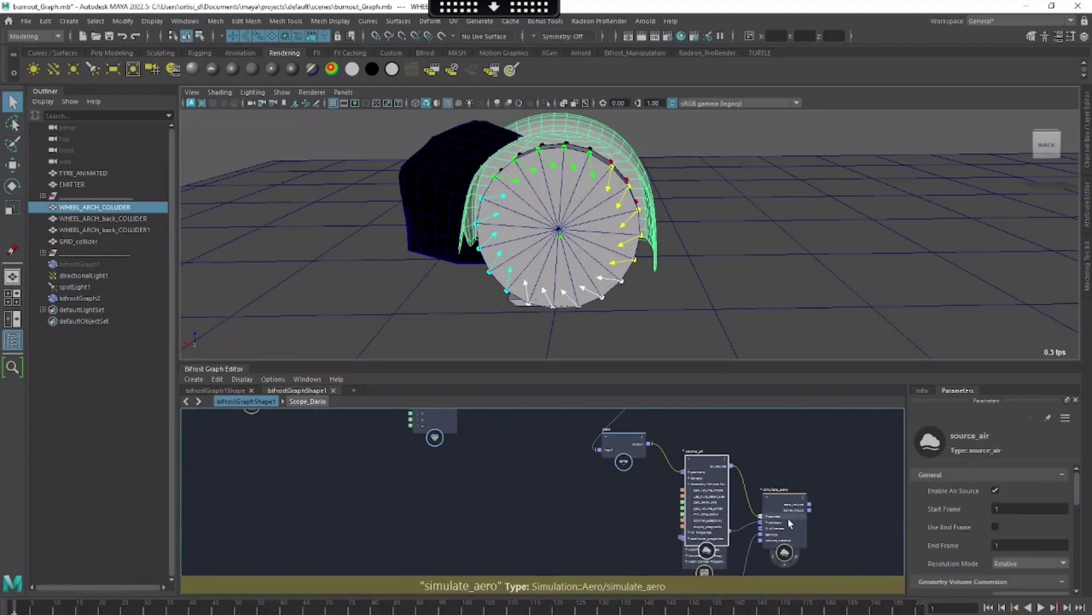
drag(783, 519, 873, 521)
alt+middle_drag(793, 500, 778, 446)
drag(694, 502, 696, 493)
drag(697, 559, 698, 599)
drag(696, 502, 692, 534)
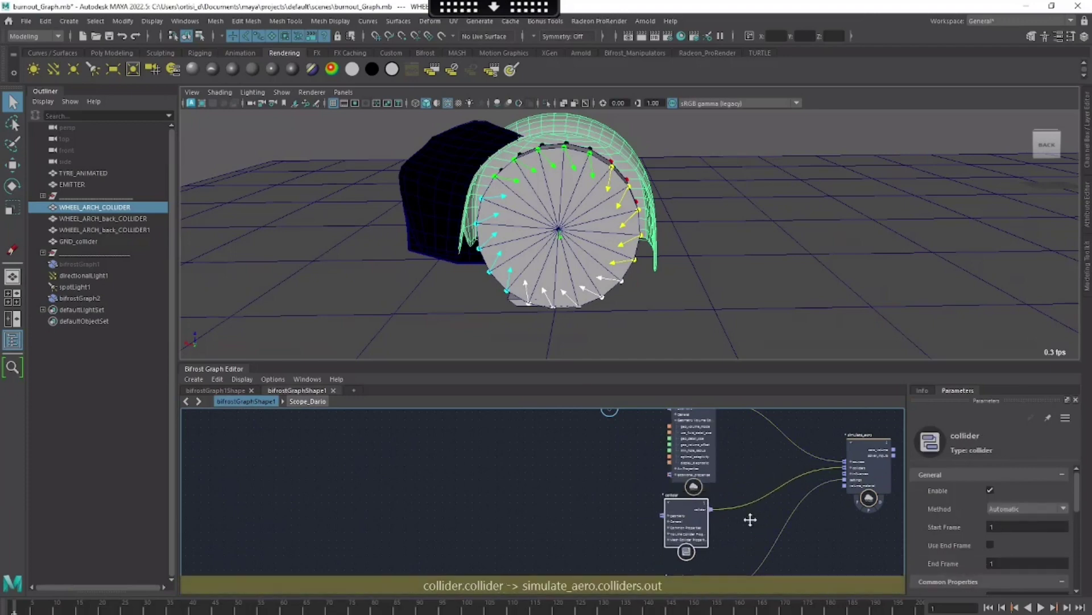
alt+middle_drag(749, 515, 736, 590)
drag(699, 507, 698, 514)
alt+middle_drag(751, 481, 740, 519)
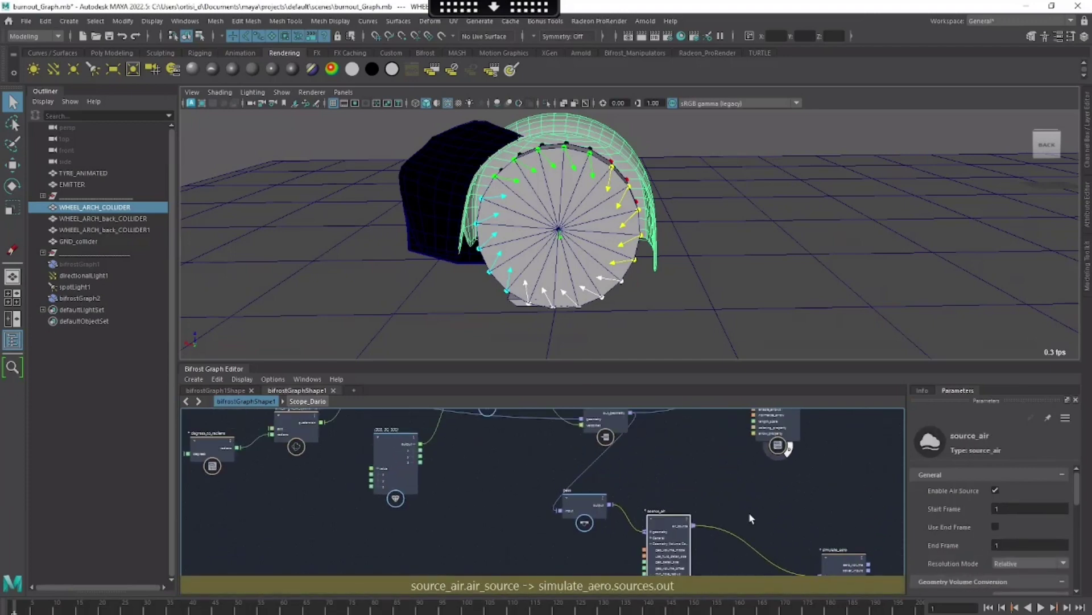
drag(586, 419, 578, 418)
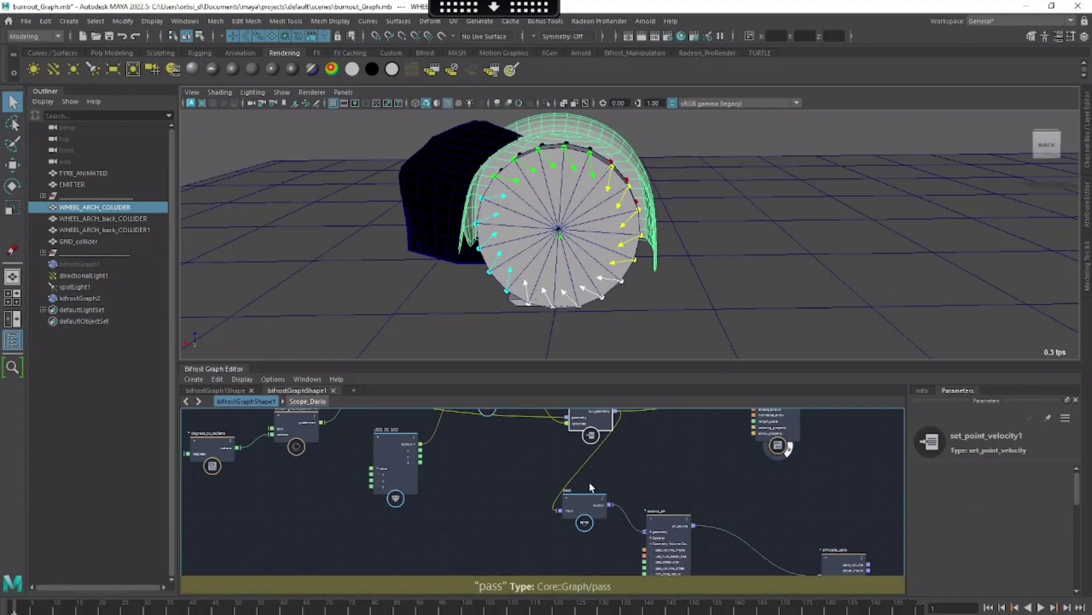
Rename the source_air node as source_air_density
double_click(685, 516)
click(683, 509)
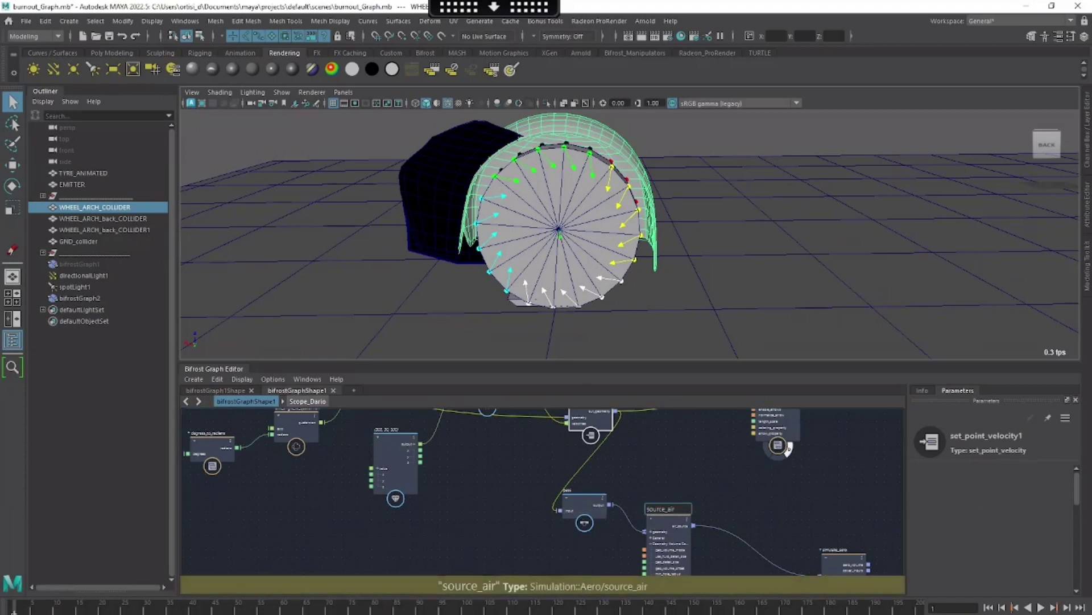
key(Return)
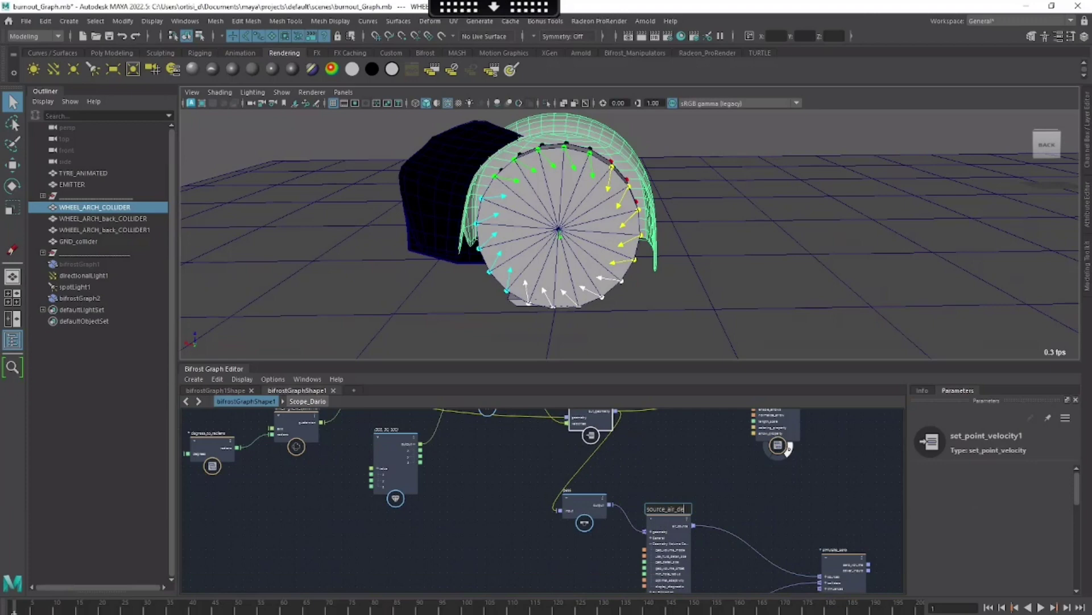
text(nsity)
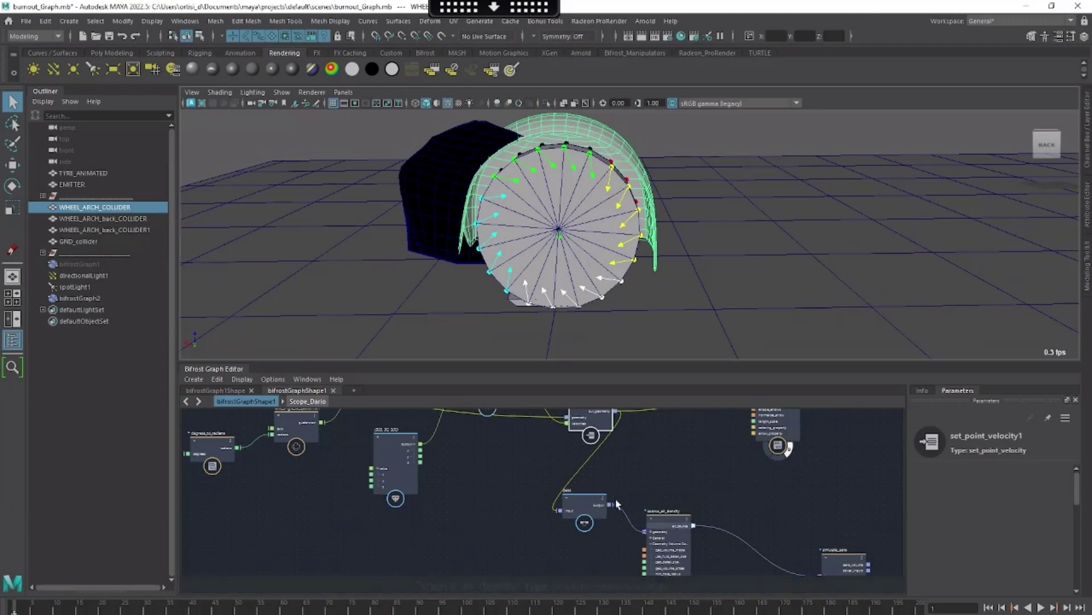
key(Return)
Cut the pass node's connections to set_point_velocity1 and source_air_density, and move the node aside
ctrl+alt+drag(573, 467, 598, 468)
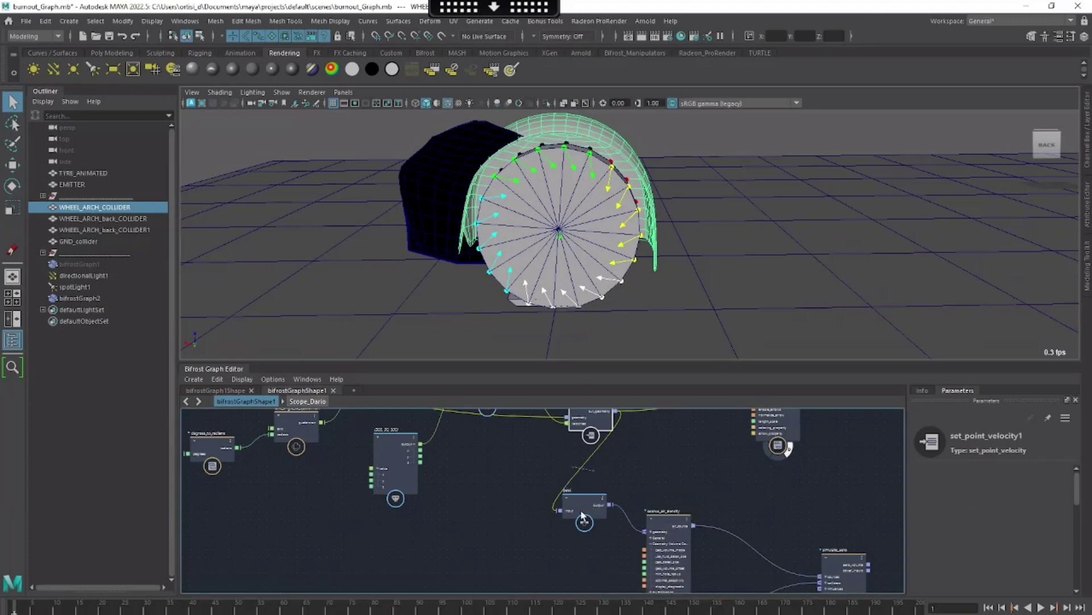
drag(582, 511, 553, 538)
ctrl+alt+drag(620, 523, 613, 554)
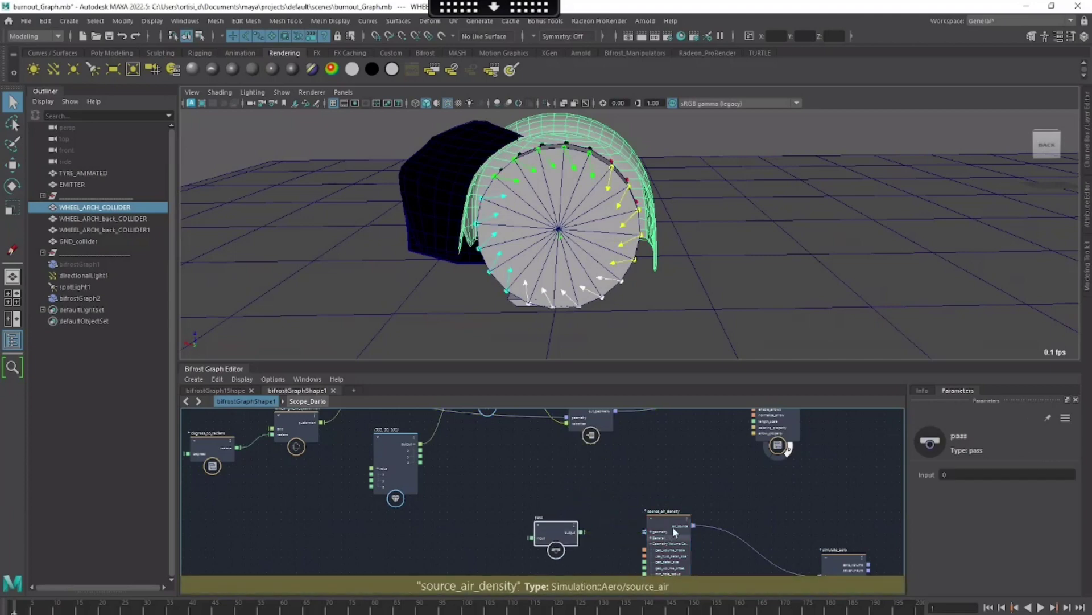
middle_drag(672, 527, 737, 488)
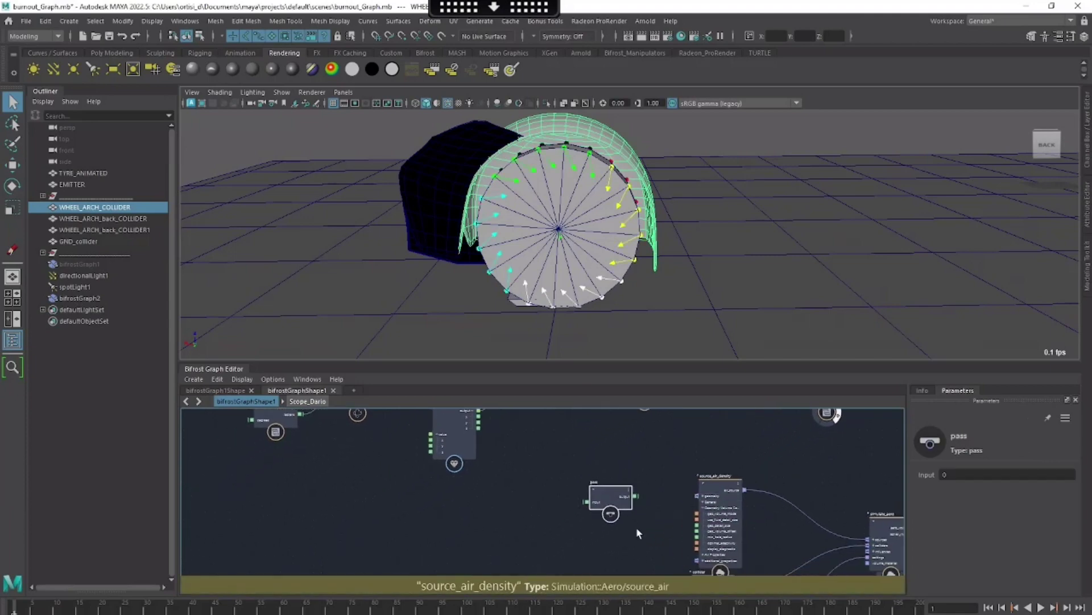
middle_drag(677, 462, 659, 481)
drag(694, 524, 690, 517)
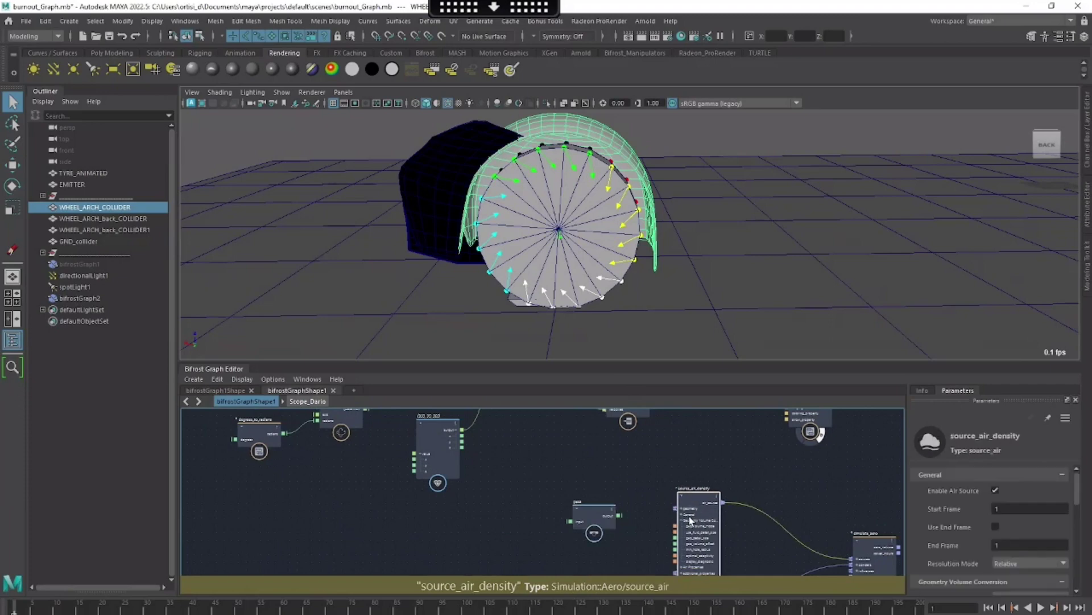
middle_drag(715, 476, 744, 500)
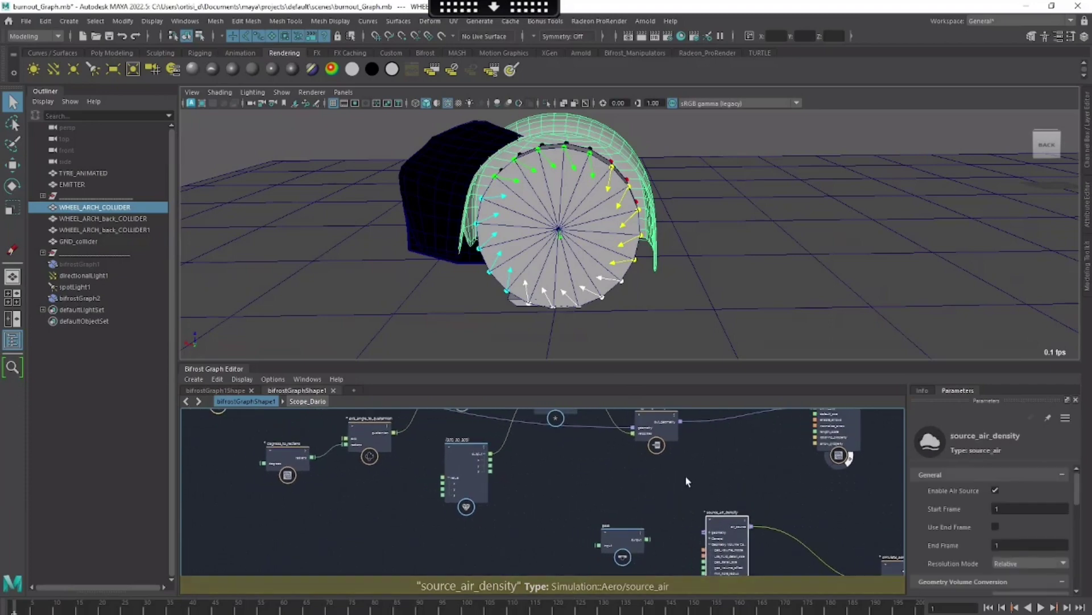
Add the EMITTER mesh to the graph as an input node beside the pass node, and view the emitter under the tyre
click(78, 186)
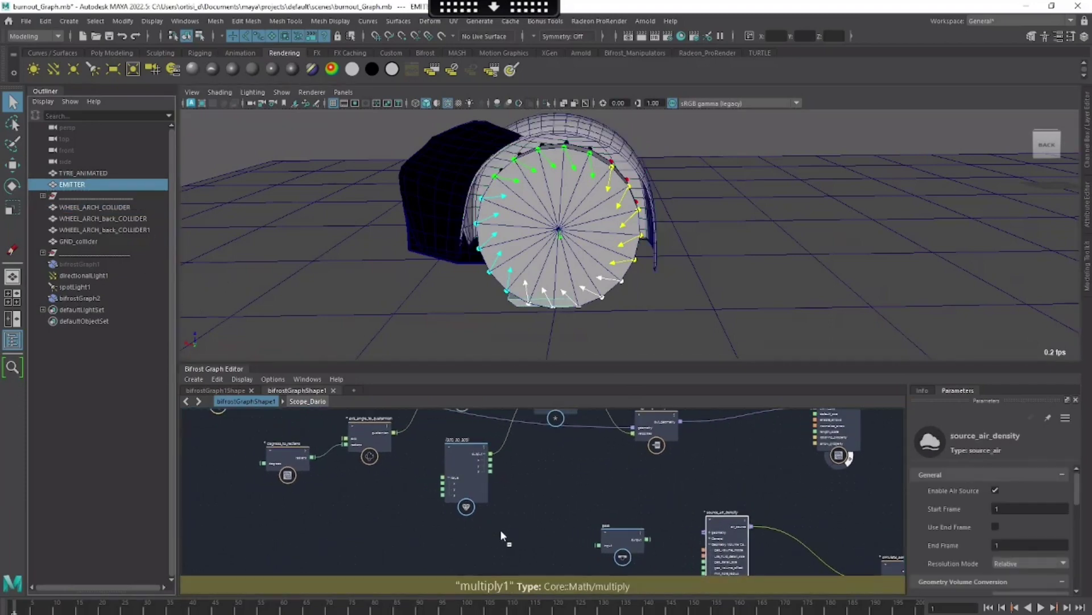
middle_drag(501, 531, 501, 532)
middle_drag(568, 524, 571, 517)
alt+drag(572, 276, 682, 251)
alt+middle_drag(683, 251, 749, 174)
scroll(791, 298, up, 5)
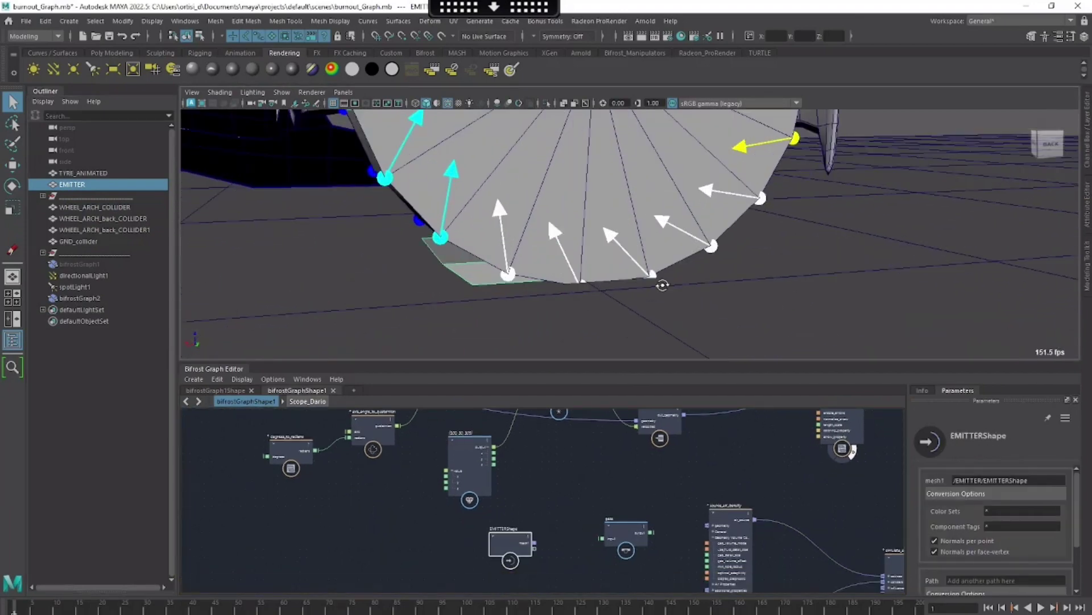
alt+drag(663, 284, 555, 209)
Connect EMITTERShape's mesh1 output directly to source_air_density's geometry
middle_drag(563, 468, 538, 432)
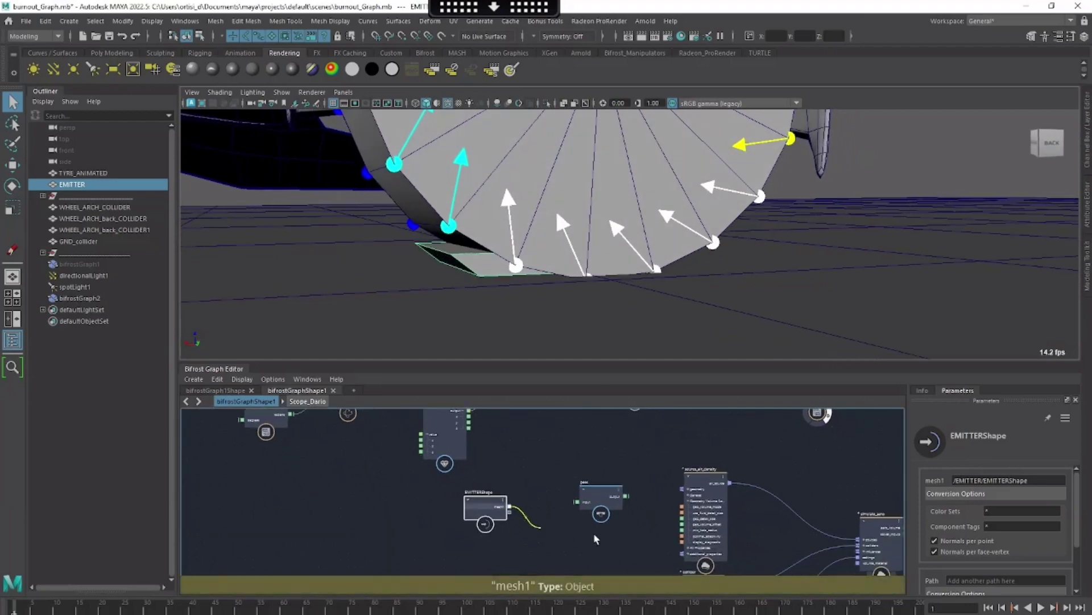
drag(595, 534, 693, 491)
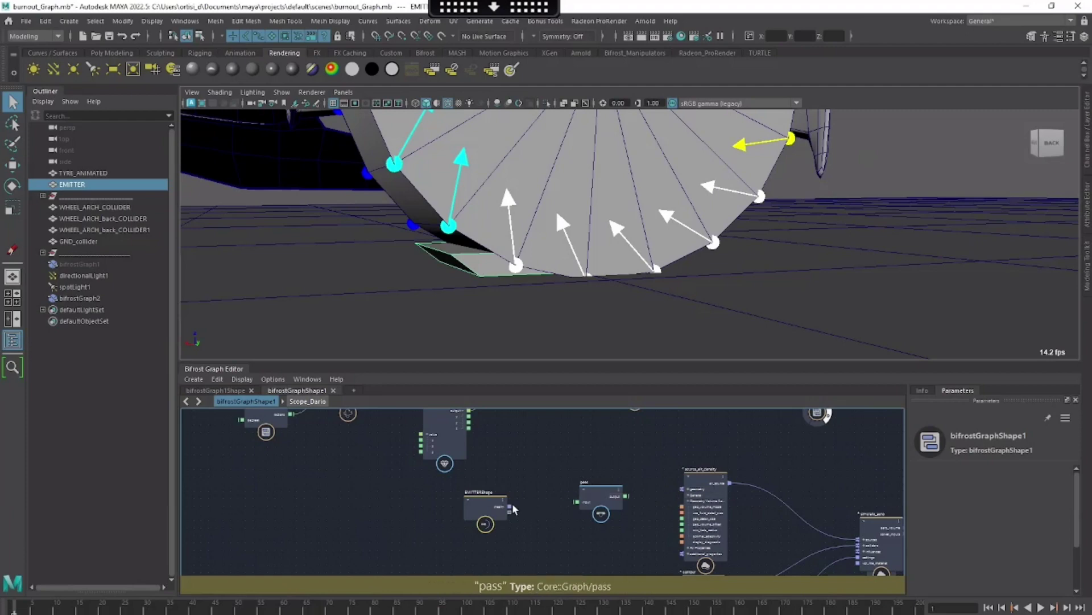
drag(511, 506, 701, 494)
Set Scene Units In Meters to 0.01 on the aero_solver_settings node
middle_drag(730, 509, 658, 421)
scroll(660, 482, down, 1)
click(599, 550)
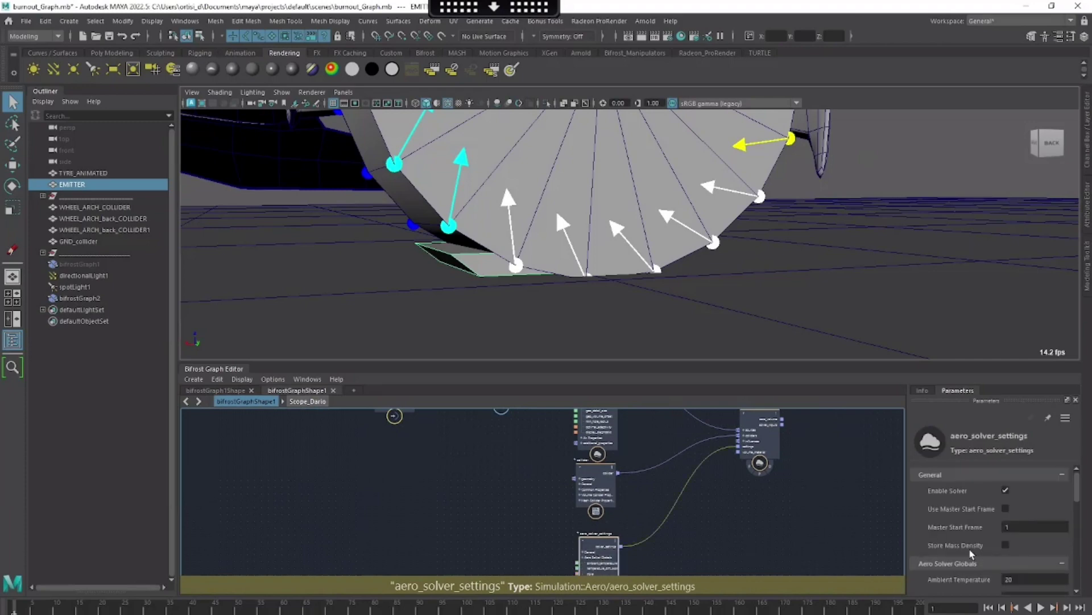
scroll(971, 553, down, 6)
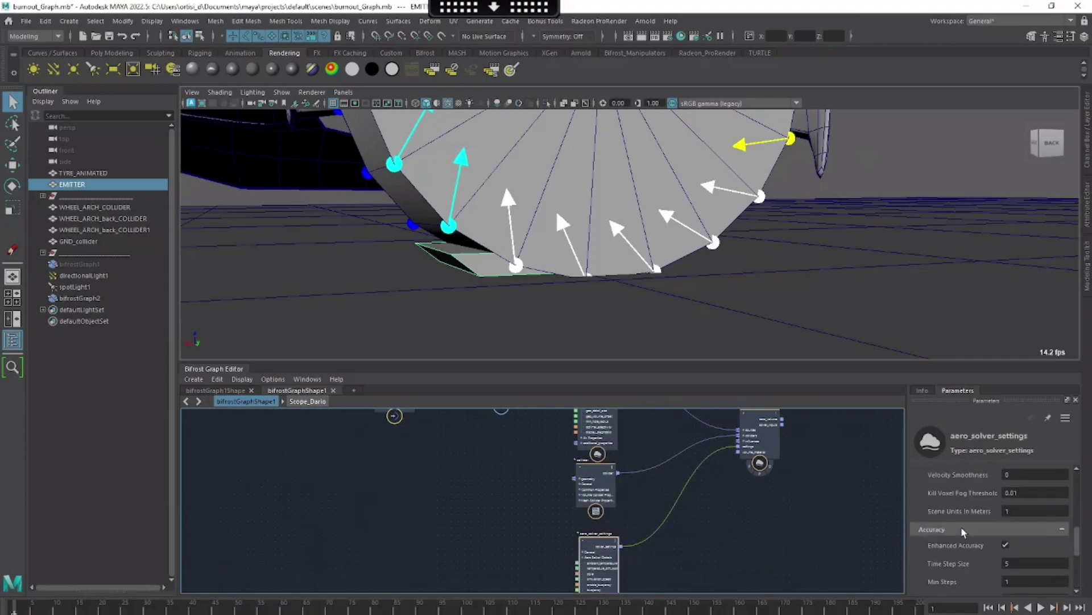
click(1027, 506)
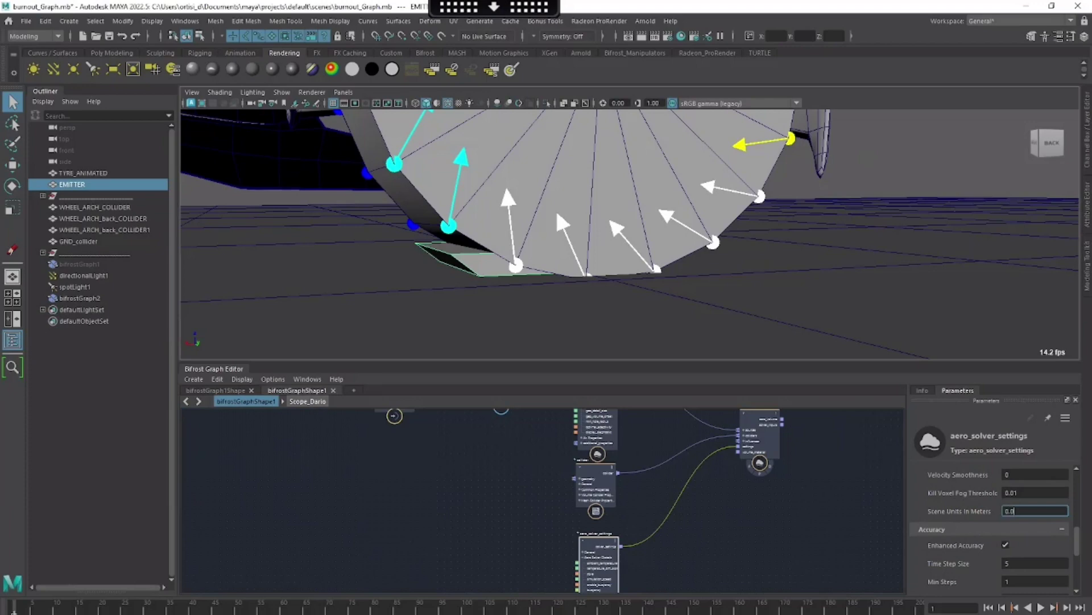
key(ctrl+a)
Delete the unused pass node lying between EMITTERShape and source_air_density
alt+middle_drag(732, 495, 755, 556)
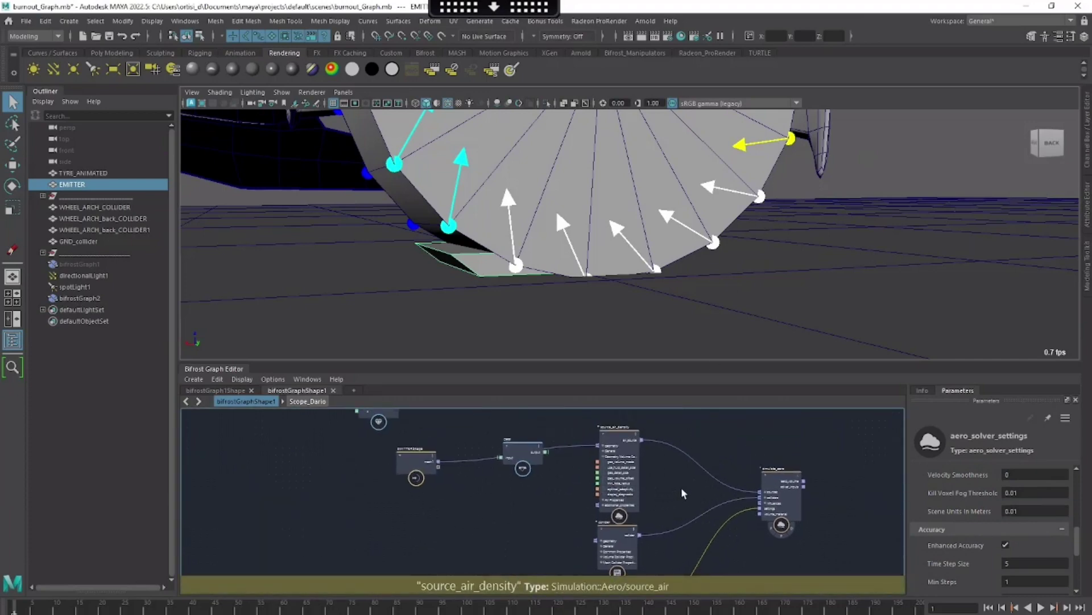
alt+middle_drag(682, 482, 700, 494)
click(549, 476)
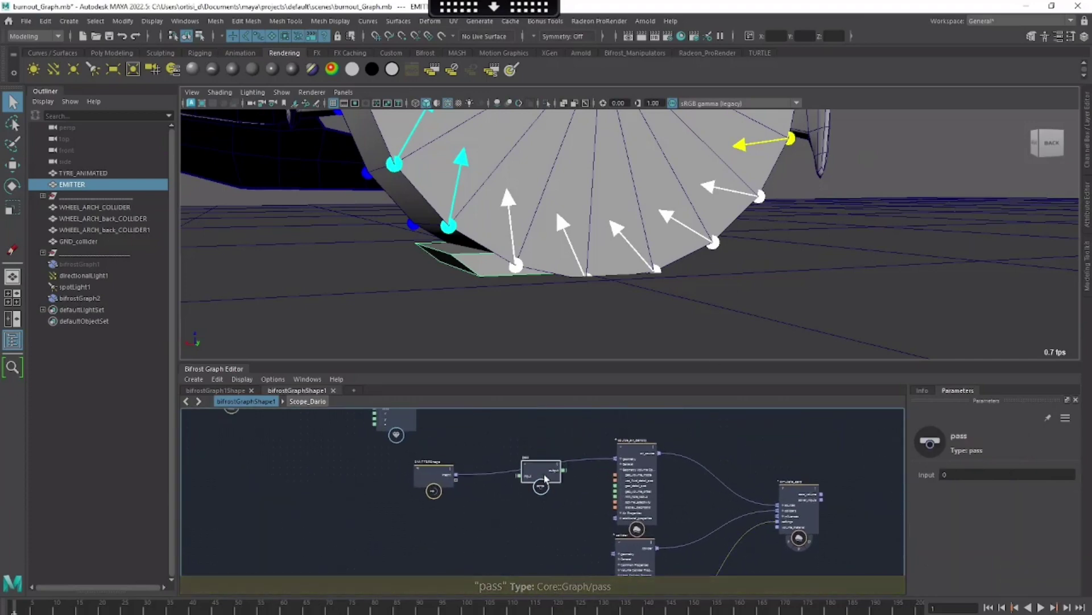
key(Delete)
Move the EMITTERShape node slightly closer to and more level with source_air_density
drag(442, 481, 457, 470)
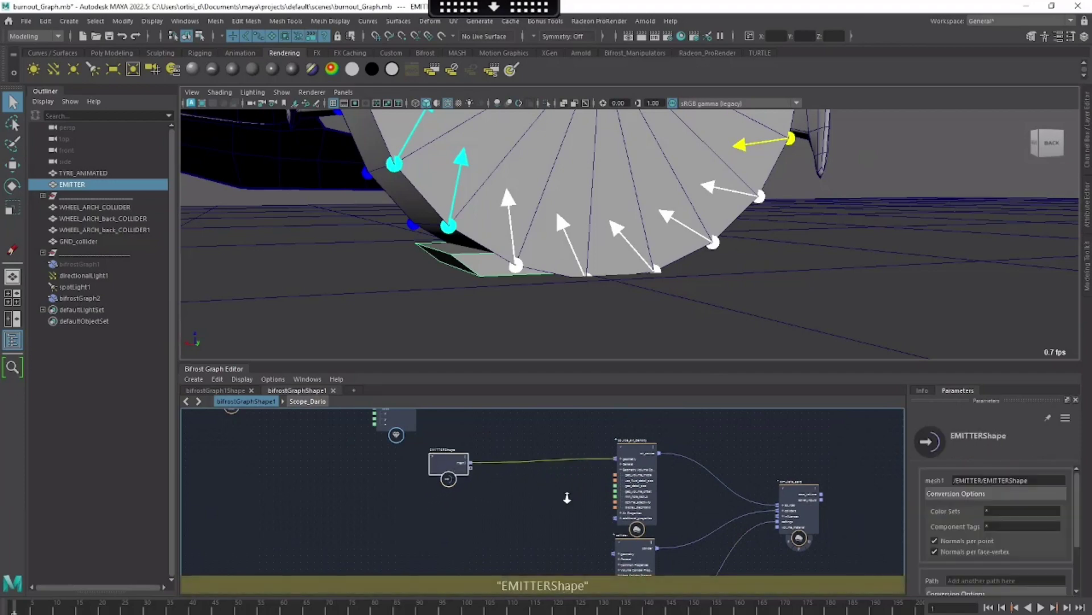
alt+middle_drag(564, 493, 522, 487)
scroll(642, 529, down, 1)
click(643, 529)
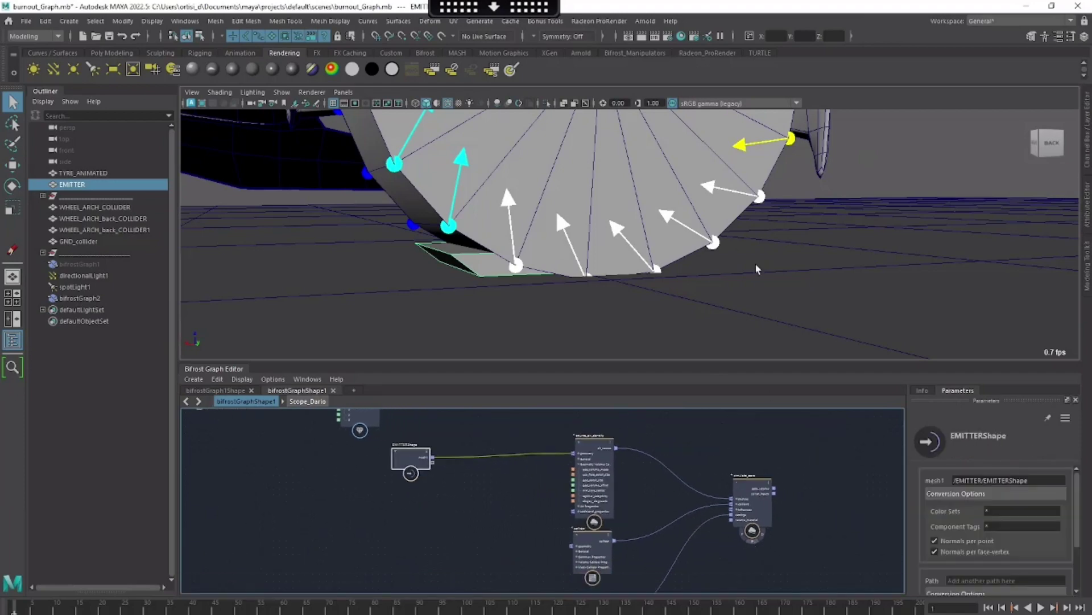
Set Fog Density to 50 on the source_air_density node, trying 100 and 10 first
scroll(709, 255, down, 5)
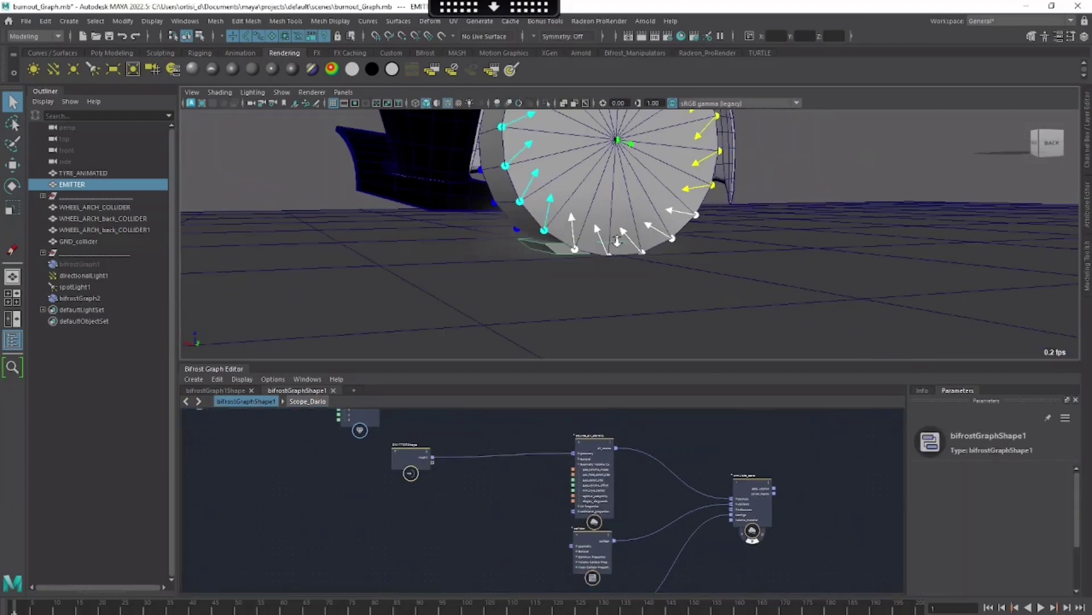
alt+middle_drag(627, 278, 612, 295)
alt+drag(612, 295, 572, 332)
click(595, 477)
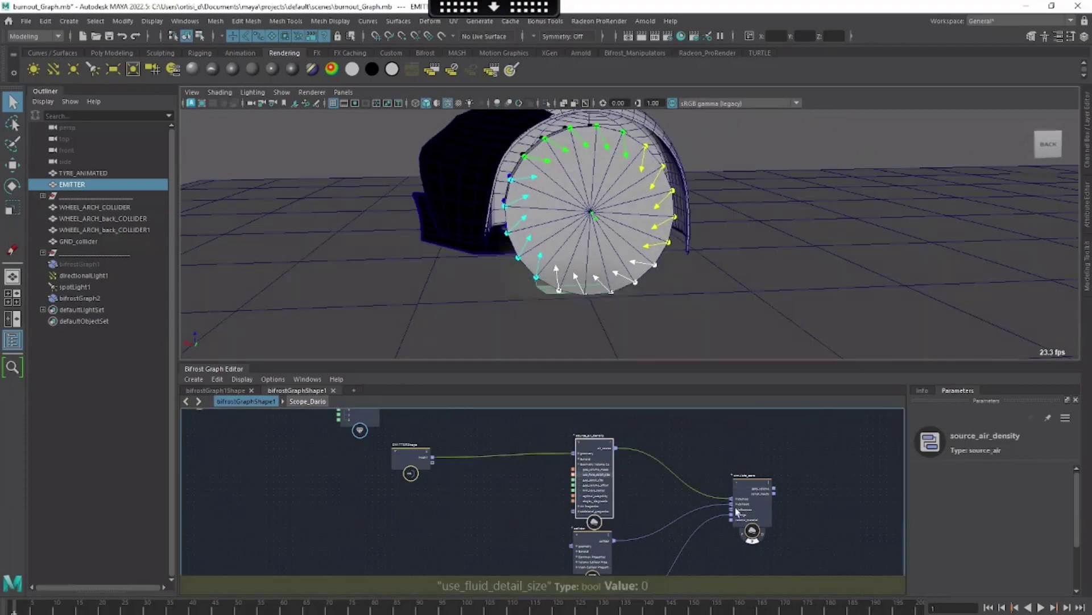
scroll(961, 528, down, 2)
scroll(963, 531, down, 4)
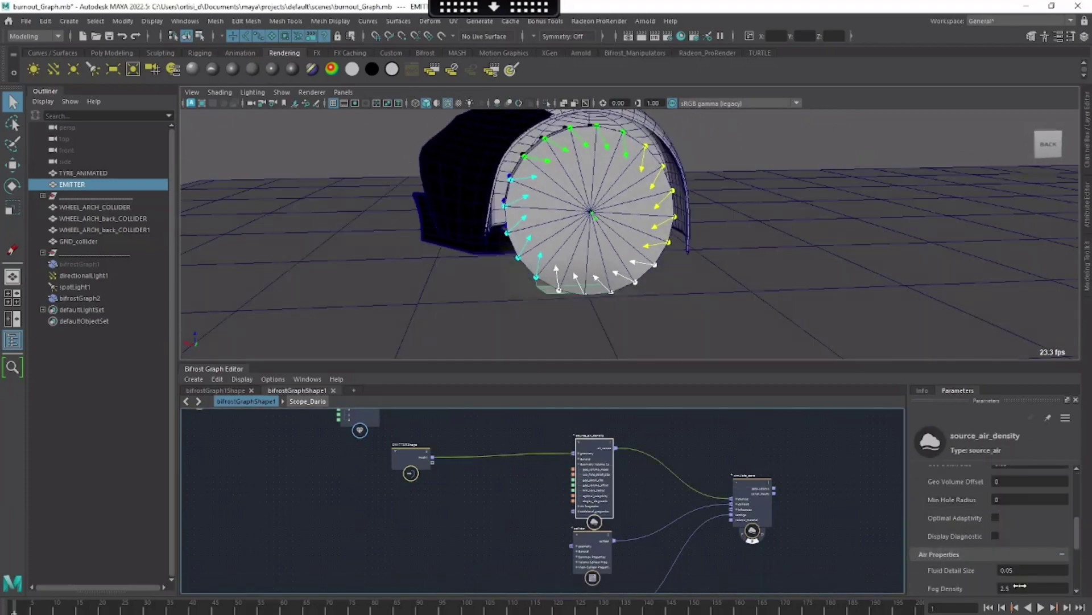
double_click(1018, 587)
text(100)
key(Return)
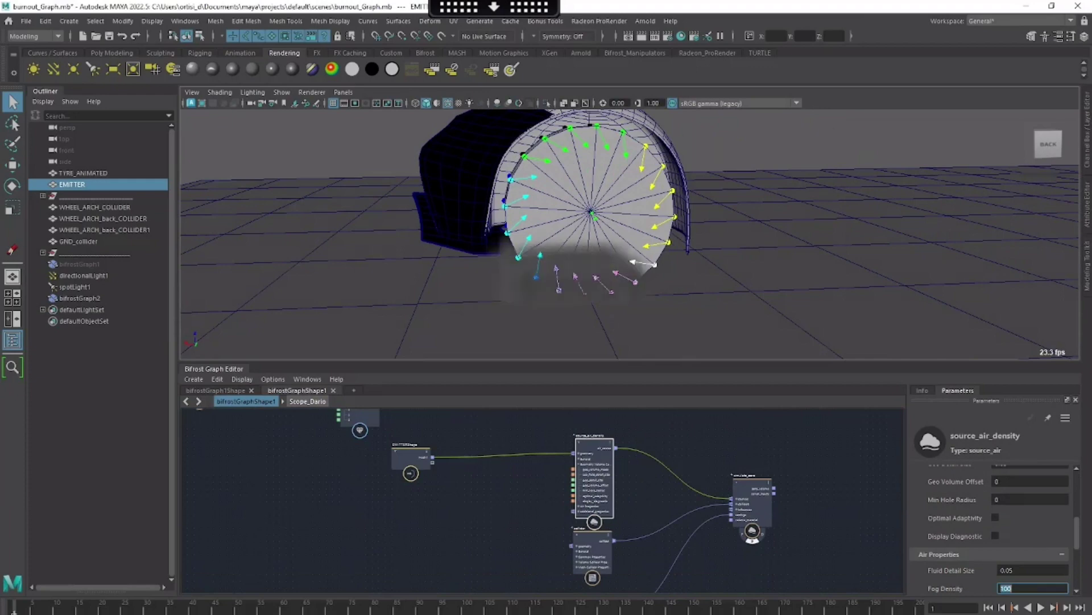
text(10)
key(Return)
text(50)
key(Return)
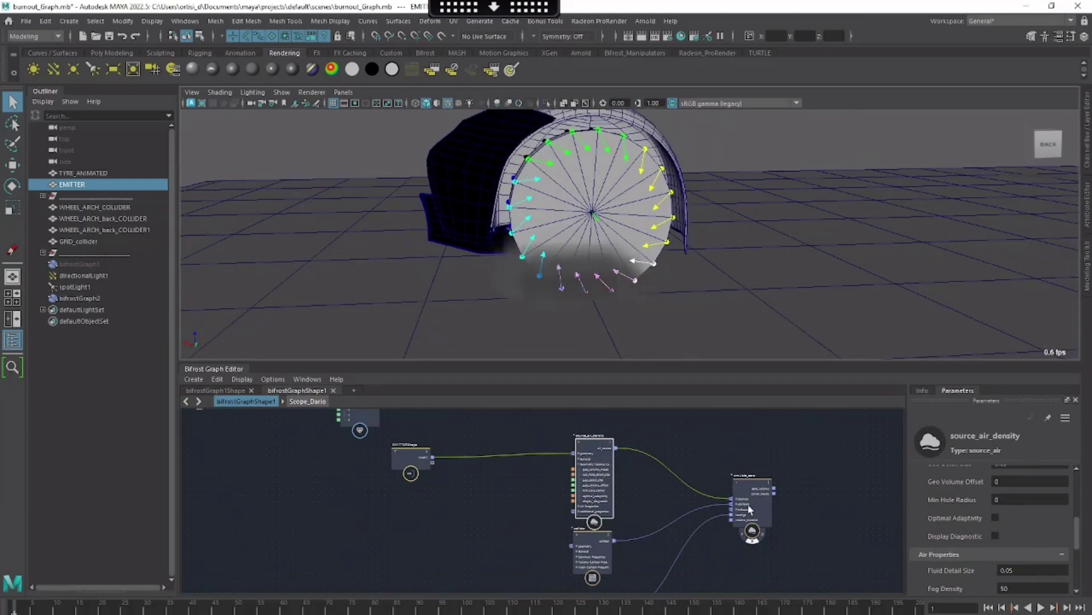
Play the simulation for about 34 frames and examine the smoke around the tyre from several angles
scroll(961, 578, down, 5)
click(1042, 607)
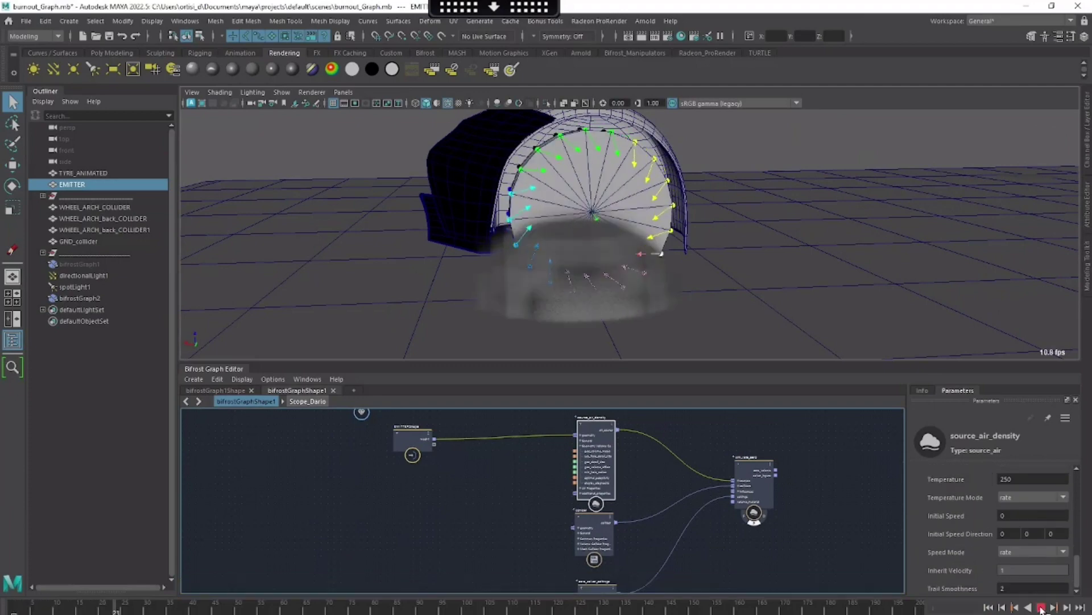
click(1042, 608)
alt+drag(791, 263, 603, 262)
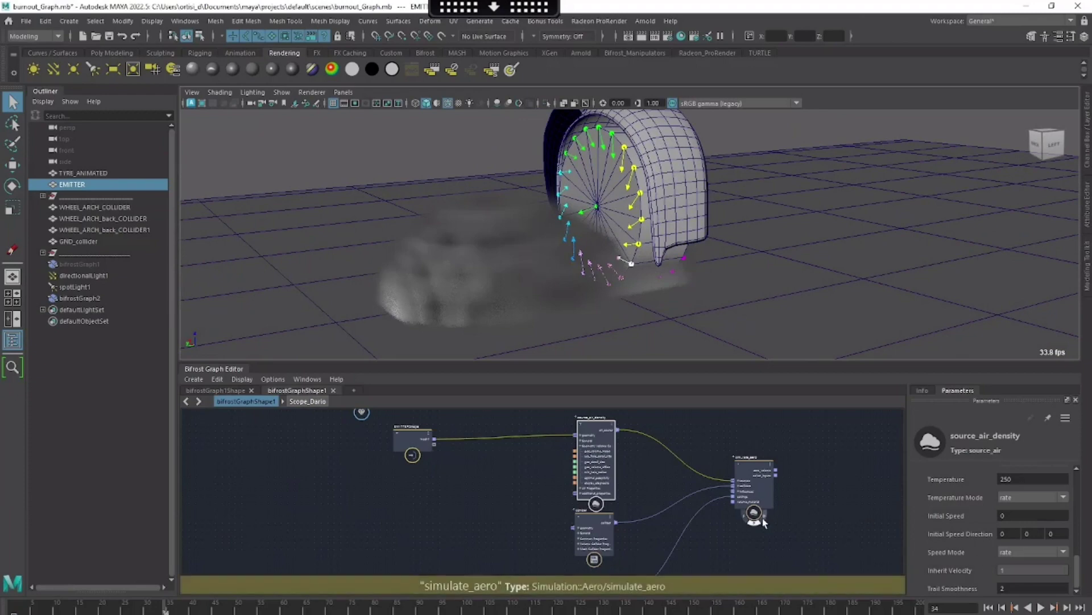
alt+drag(763, 299, 817, 300)
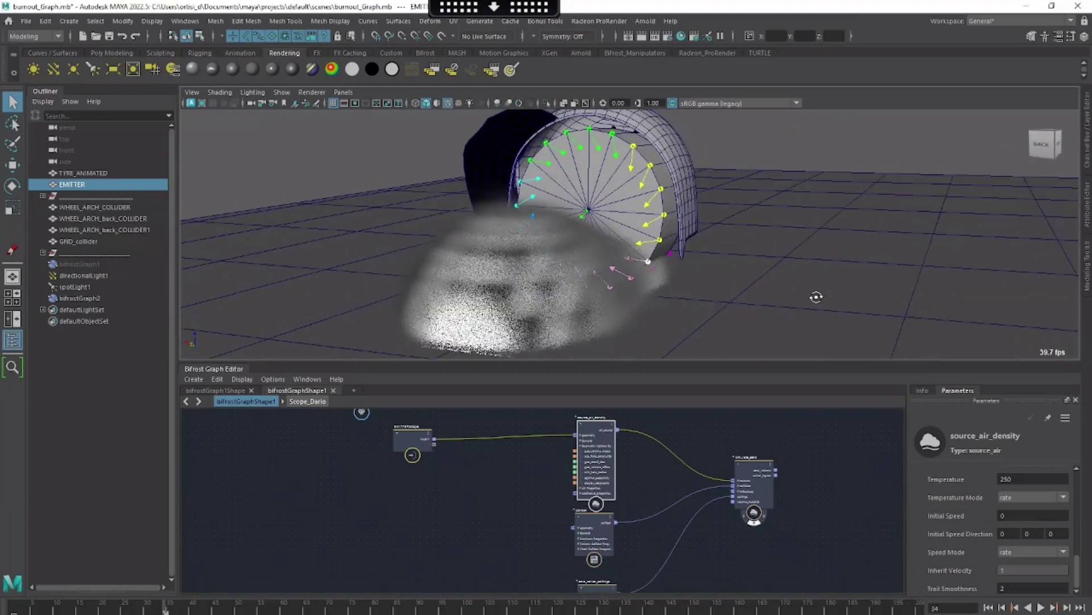
Change the aero_solver_settings Buoyancy direction to the Z axis by setting Y to 0 and Z to -9.81
middle_drag(778, 546, 780, 520)
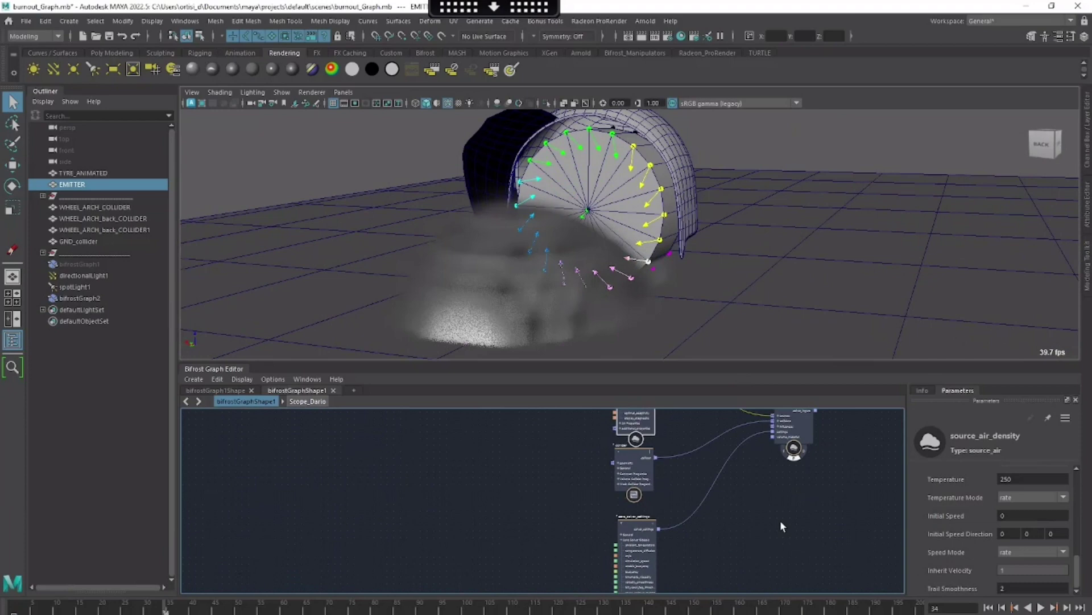
click(636, 544)
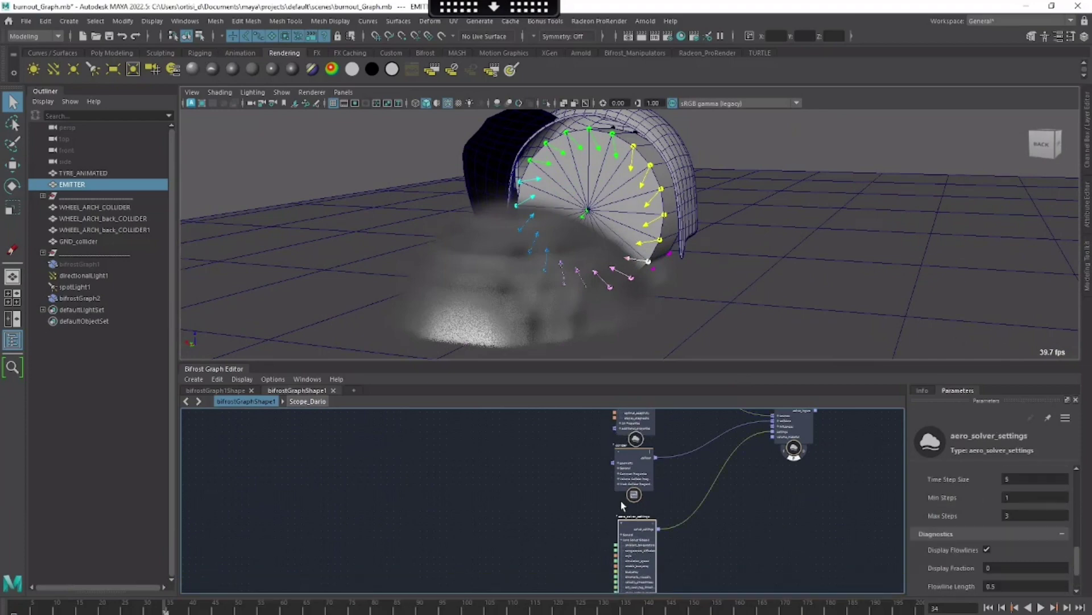
drag(630, 527, 626, 519)
scroll(965, 535, up, 5)
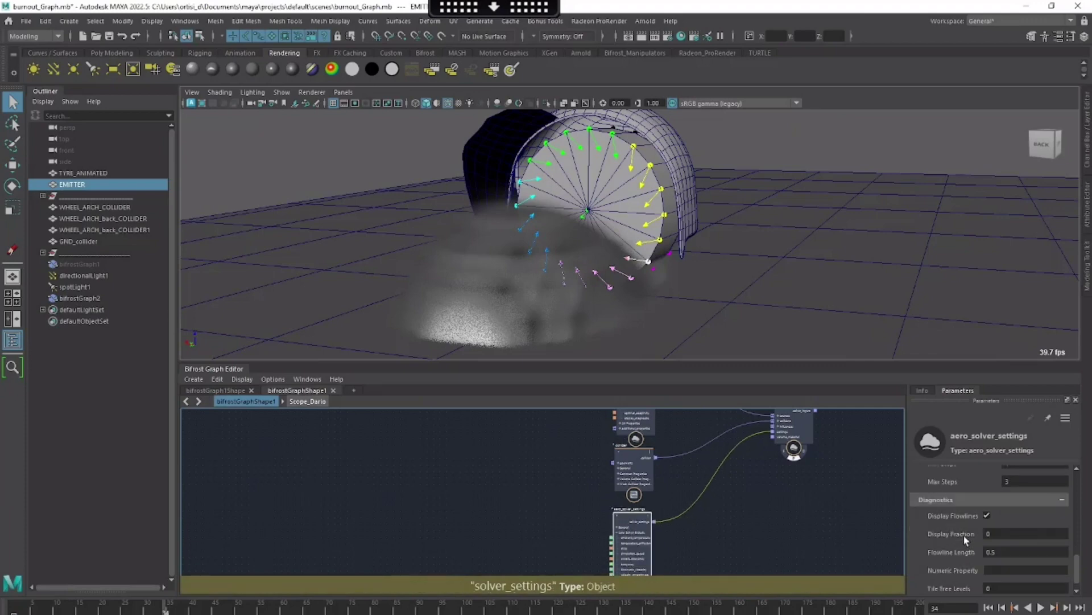
scroll(965, 535, up, 3)
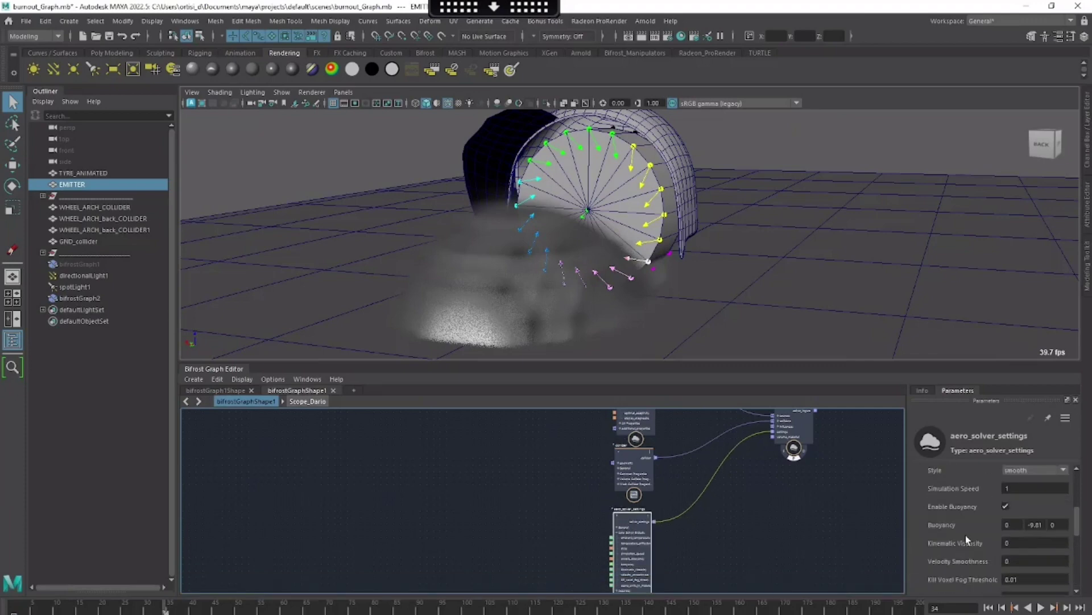
click(1035, 524)
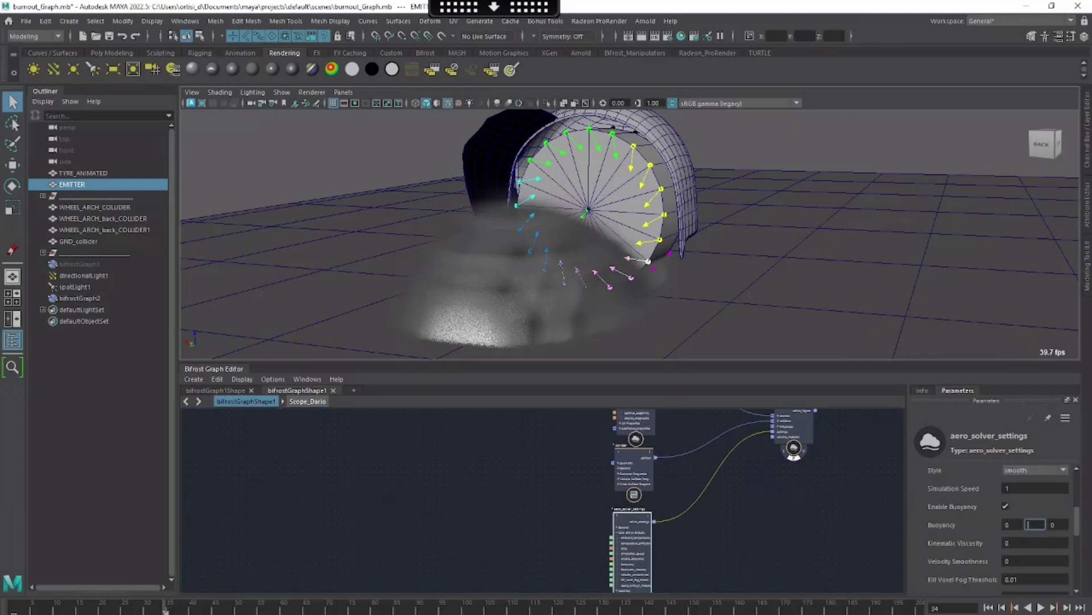
key(Tab)
key(Return)
Replay the simulation from the first frame to about frame 41 and check how the smoke rises
click(1002, 607)
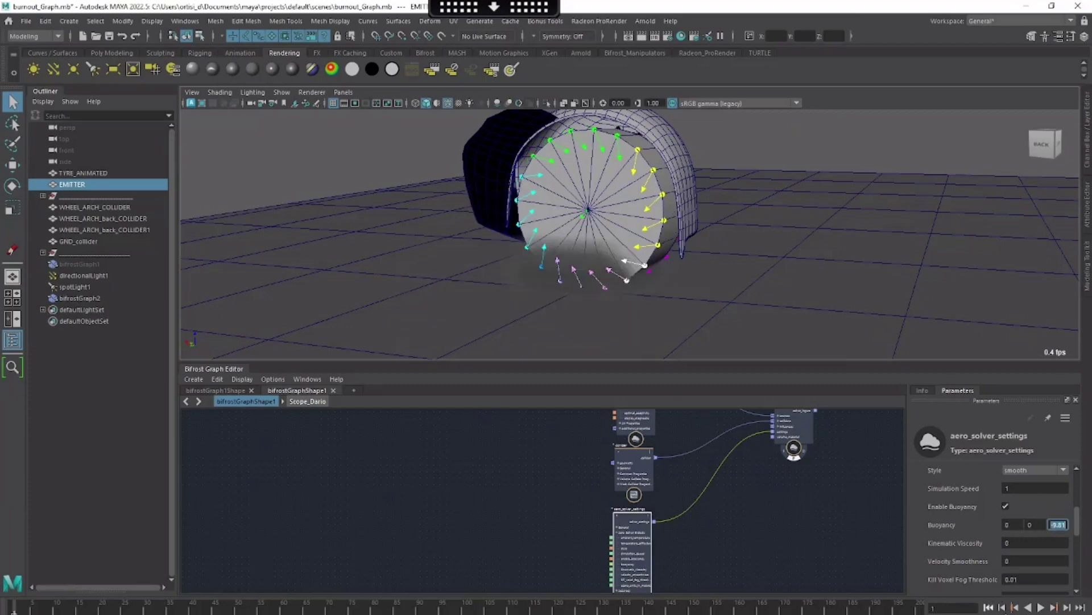
click(1042, 608)
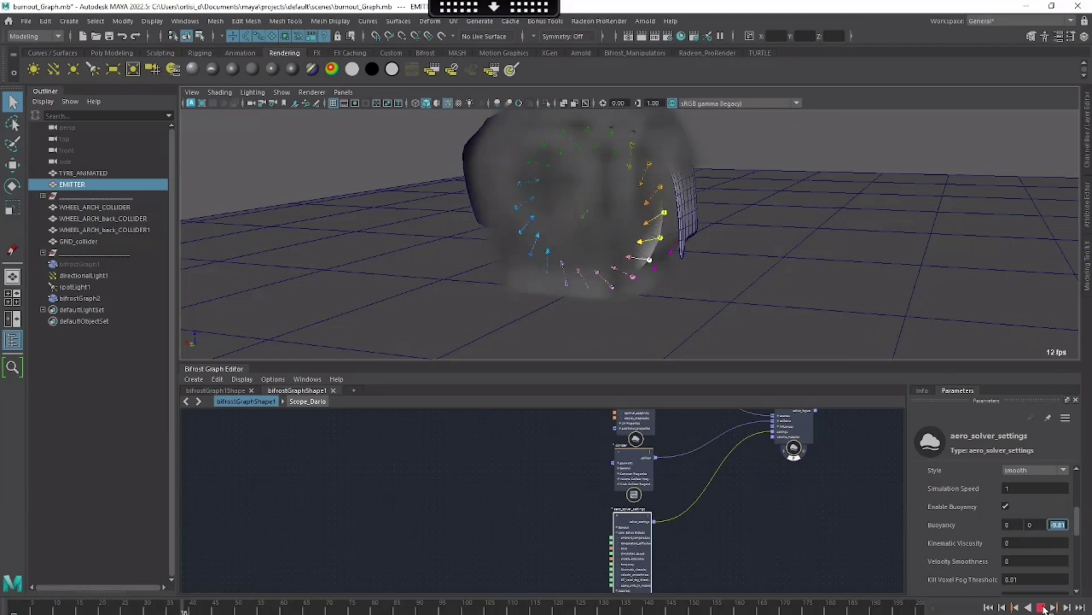
click(1042, 608)
alt+drag(791, 246, 762, 300)
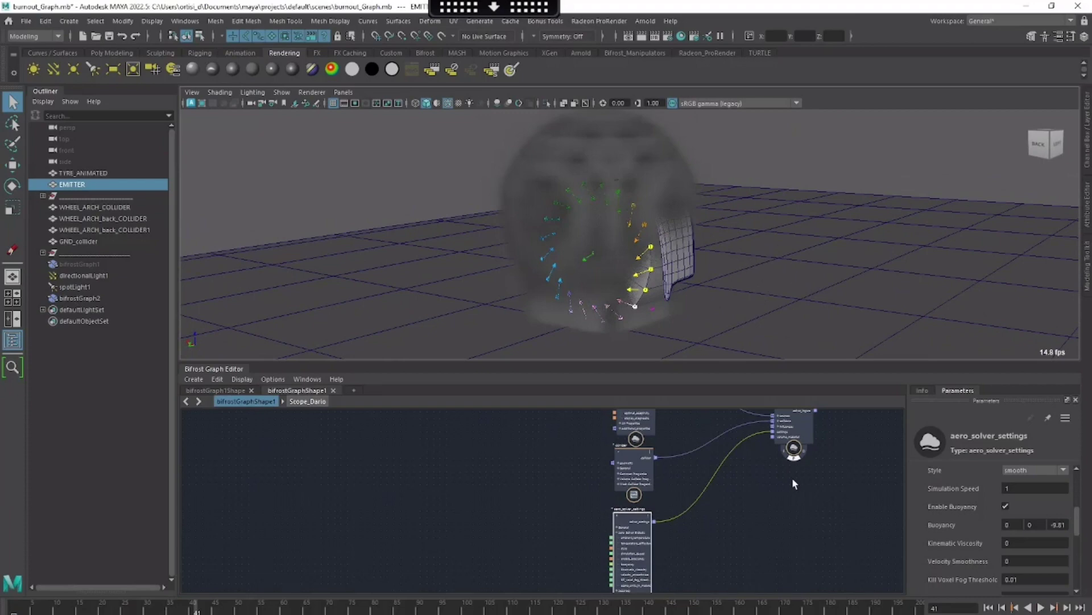
Duplicate the collider node, connect the copy to simulate_aero's collider input, and arrange both collider nodes near source_air_density
alt+middle_drag(803, 486, 828, 511)
alt+middle_drag(735, 507, 816, 561)
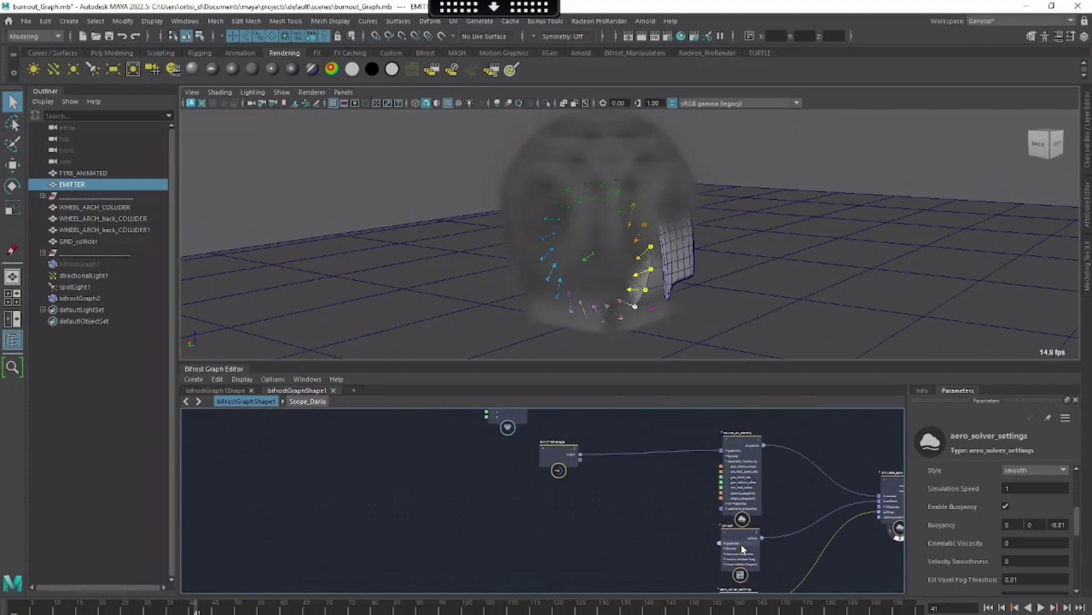
drag(742, 549, 635, 539)
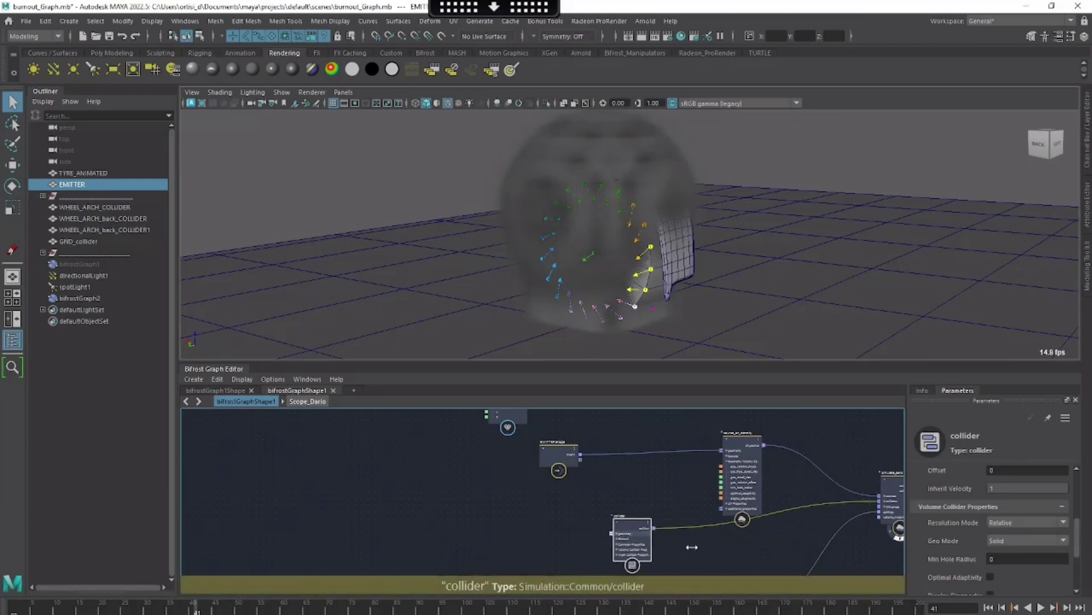
key(ctrl+c)
key(ctrl+v)
alt+middle_drag(722, 551, 715, 501)
drag(678, 520, 877, 451)
drag(602, 478, 594, 474)
Bring the three WHEEL_ARCH collider meshes into the graph as one input node and connect its mesh2 output to collider's geometry
drag(103, 206, 106, 234)
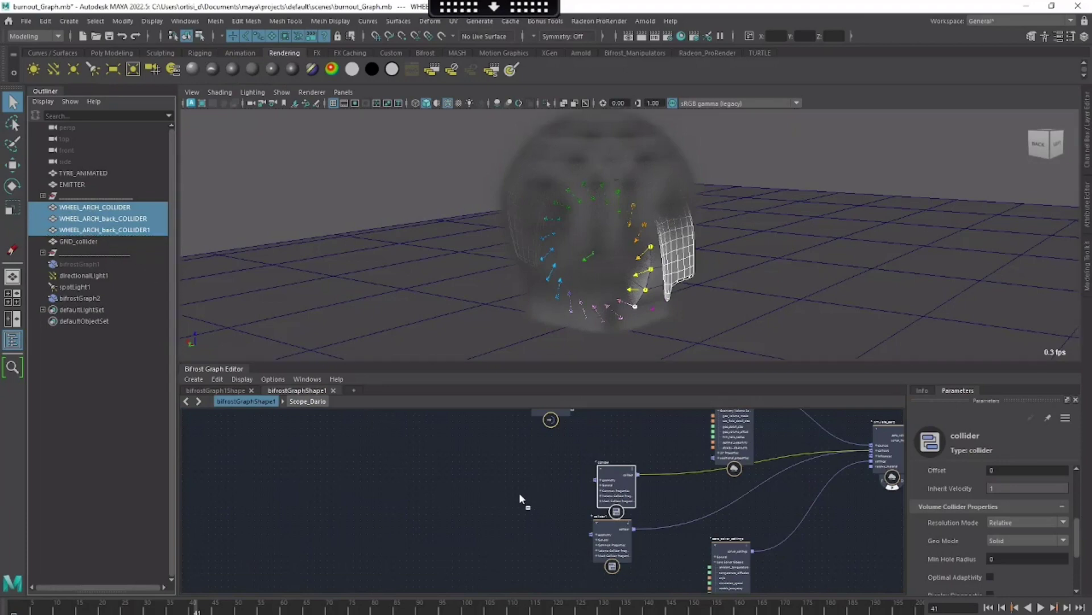
middle_drag(519, 494, 519, 494)
alt+right_drag(519, 494, 572, 494)
drag(389, 473, 469, 479)
alt+right_drag(575, 504, 660, 509)
drag(390, 454, 656, 455)
Set the Geo Mode of the wheel arch collider node to Shell
click(655, 456)
scroll(968, 535, down, 5)
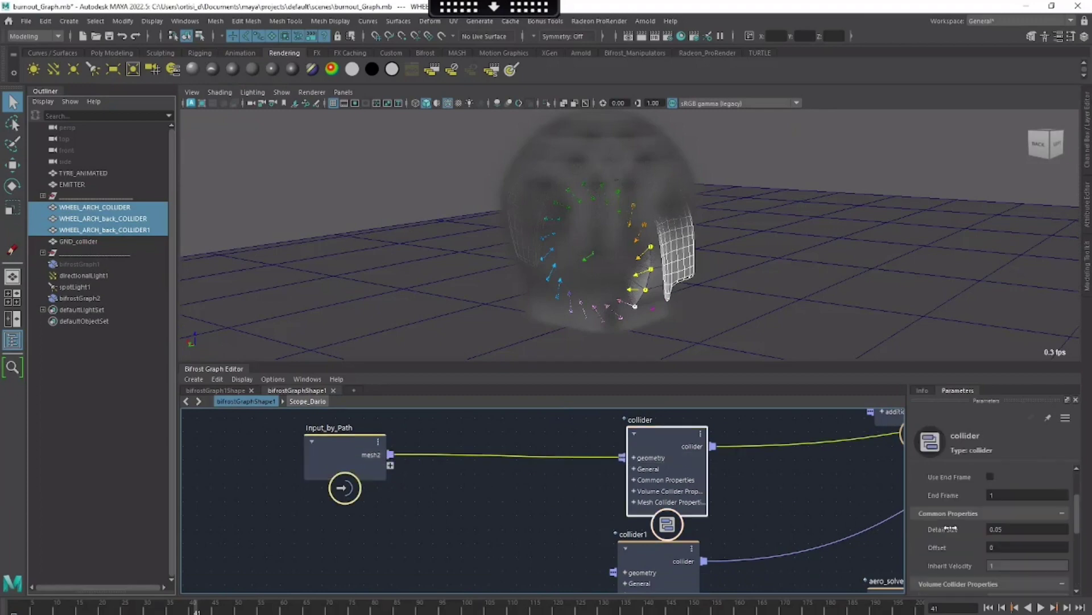
click(1027, 549)
click(1019, 568)
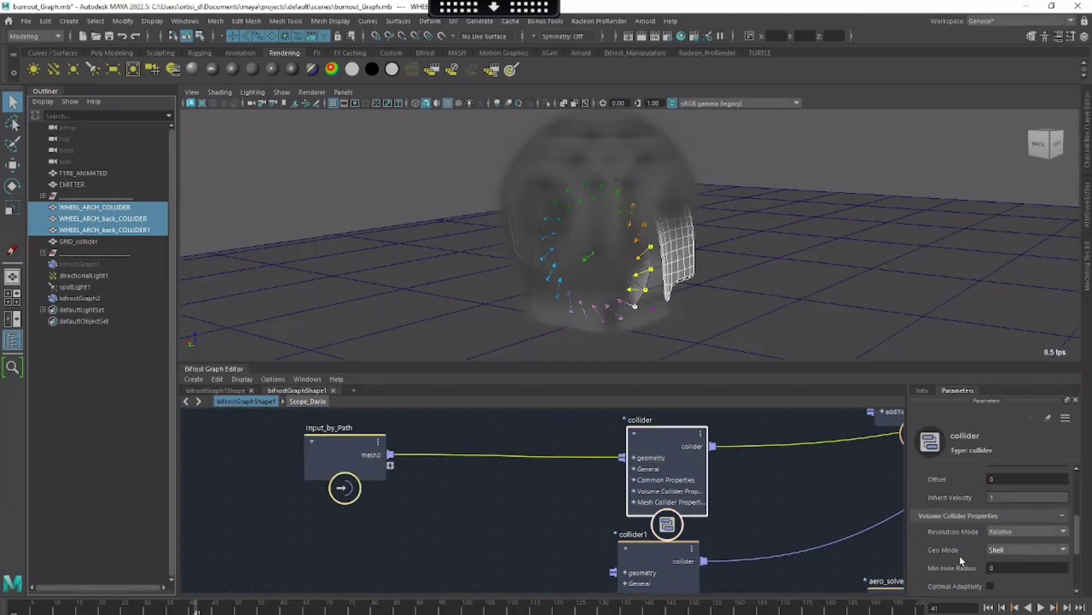
Set Bounciness to 0 and Friction to 0.1 in the wheel arch collider's mesh collider properties
scroll(959, 555, down, 3)
scroll(960, 555, down, 2)
click(986, 536)
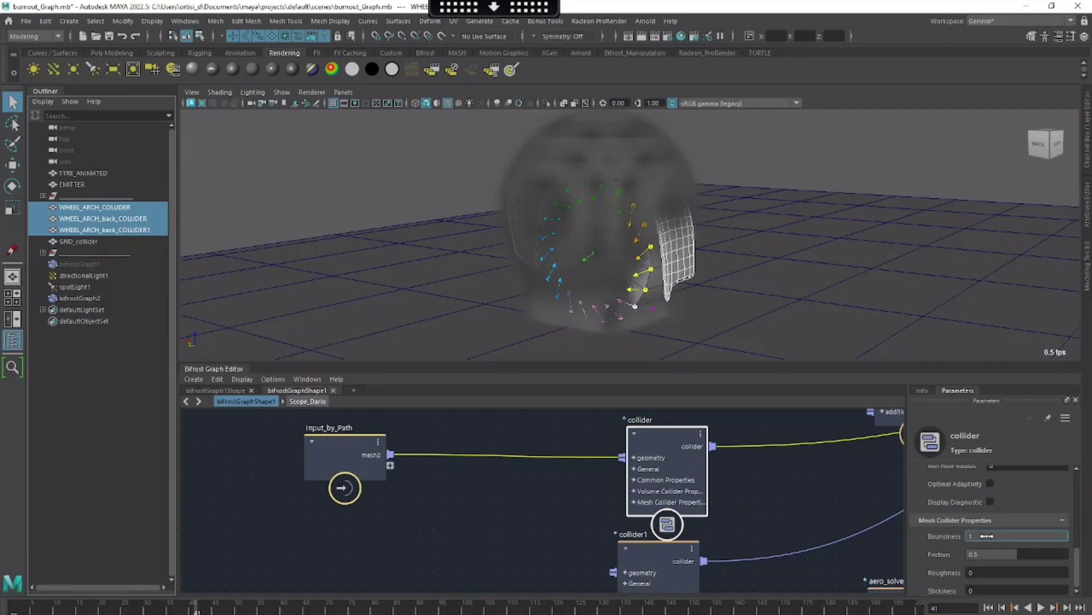
text(0)
key(Return)
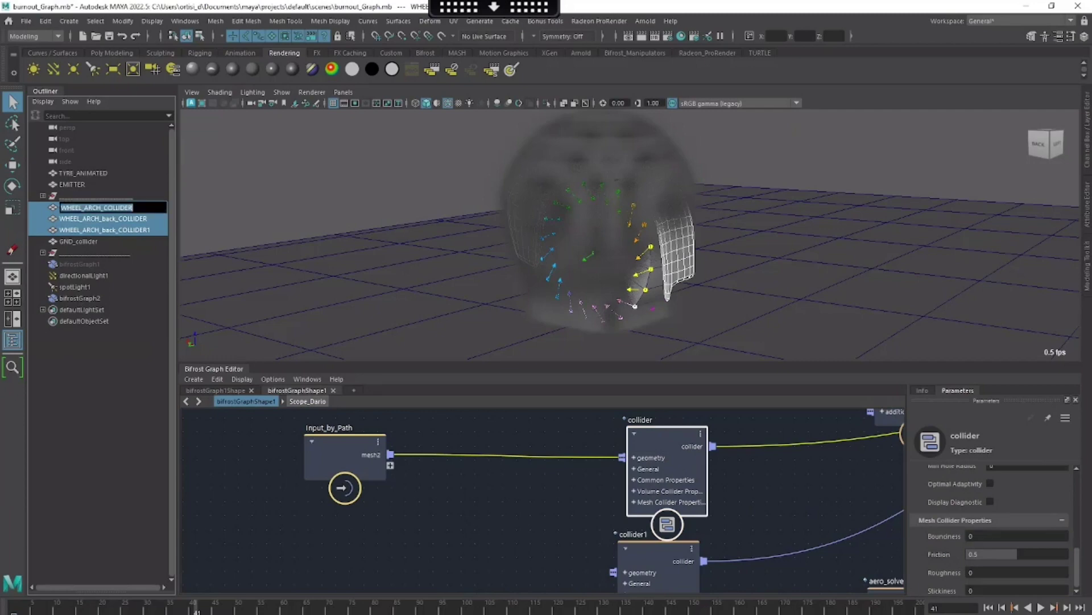
click(983, 555)
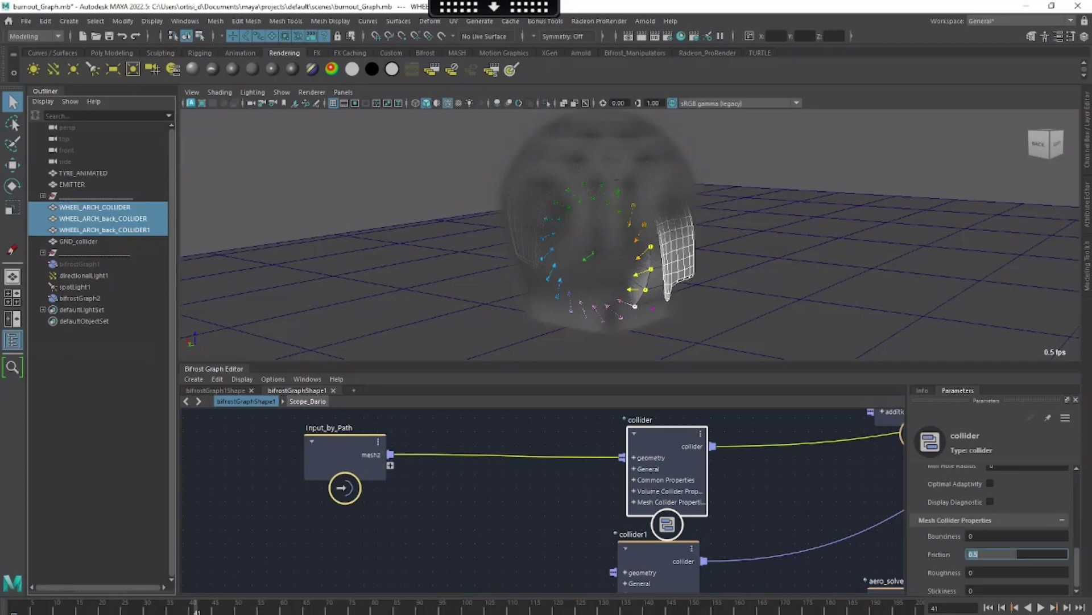
text(0.1)
key(Return)
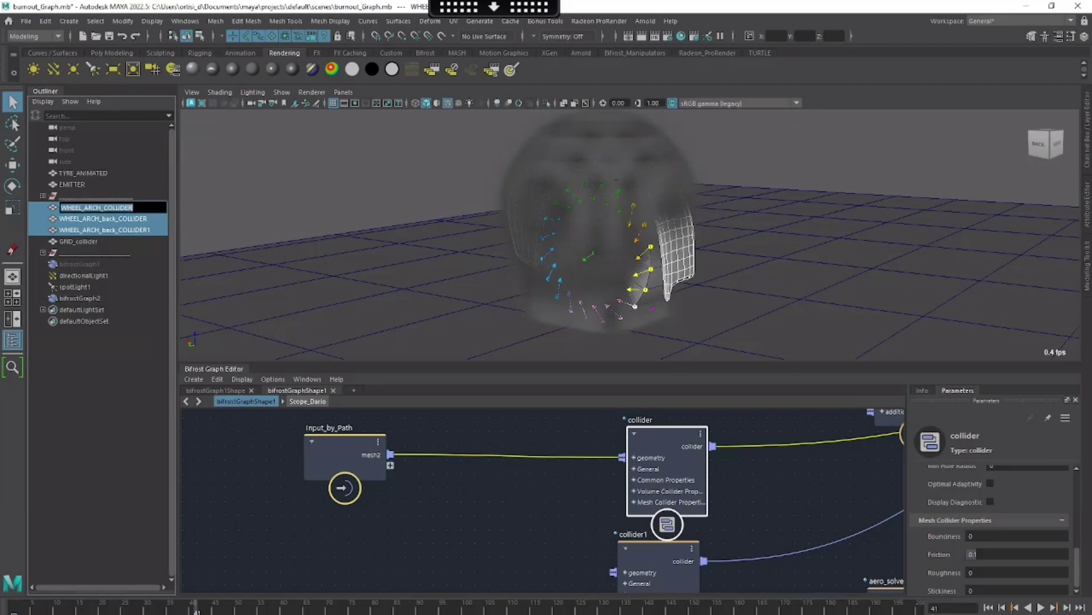
Check the Detail Size setting of the wheel arch collider node
scroll(970, 538, up, 3)
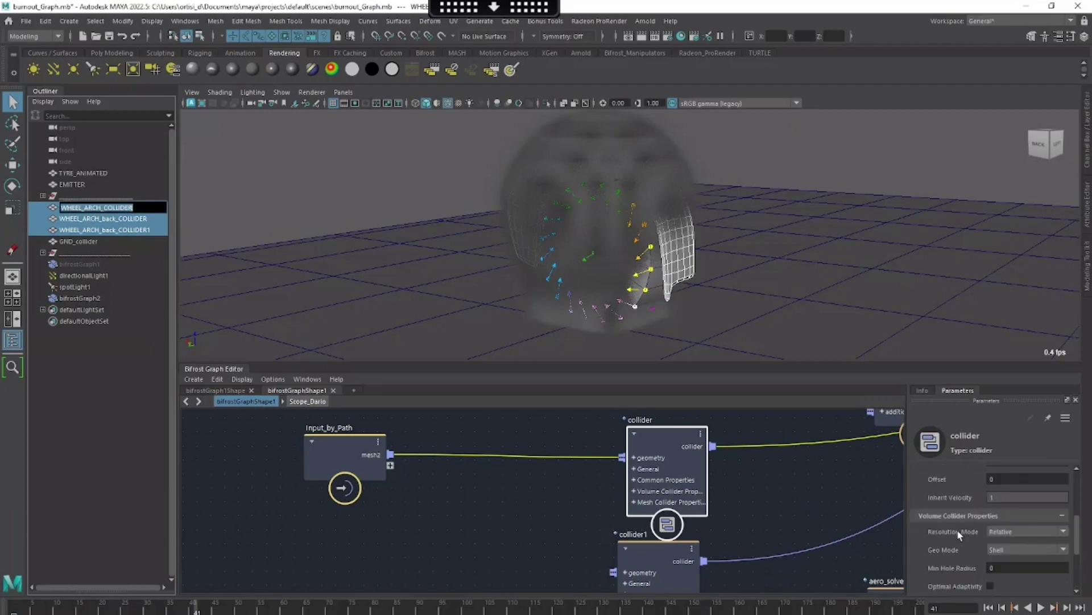
scroll(958, 529, up, 2)
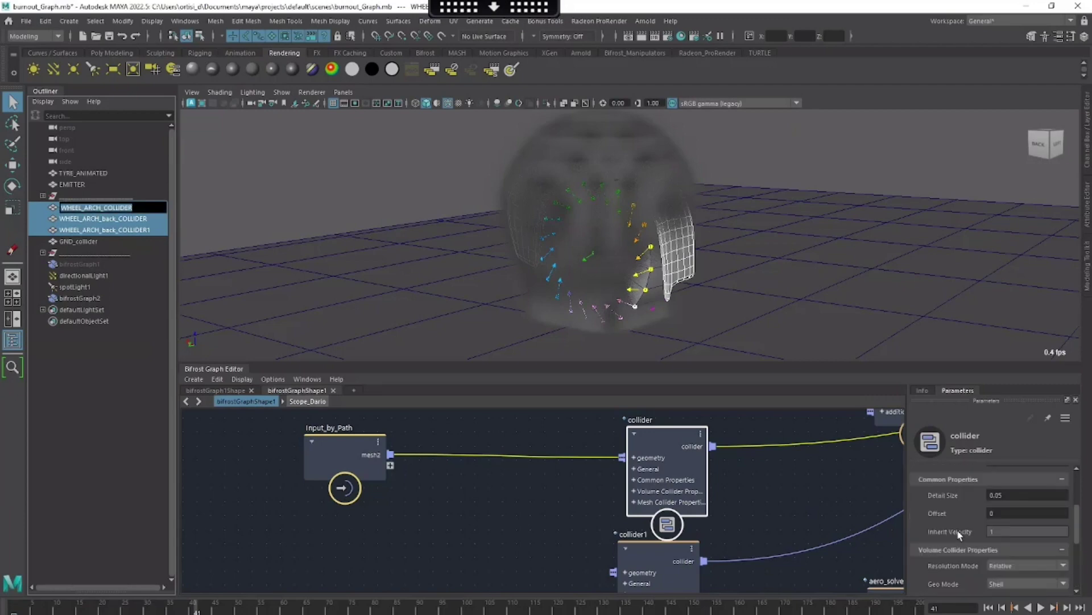
click(1001, 494)
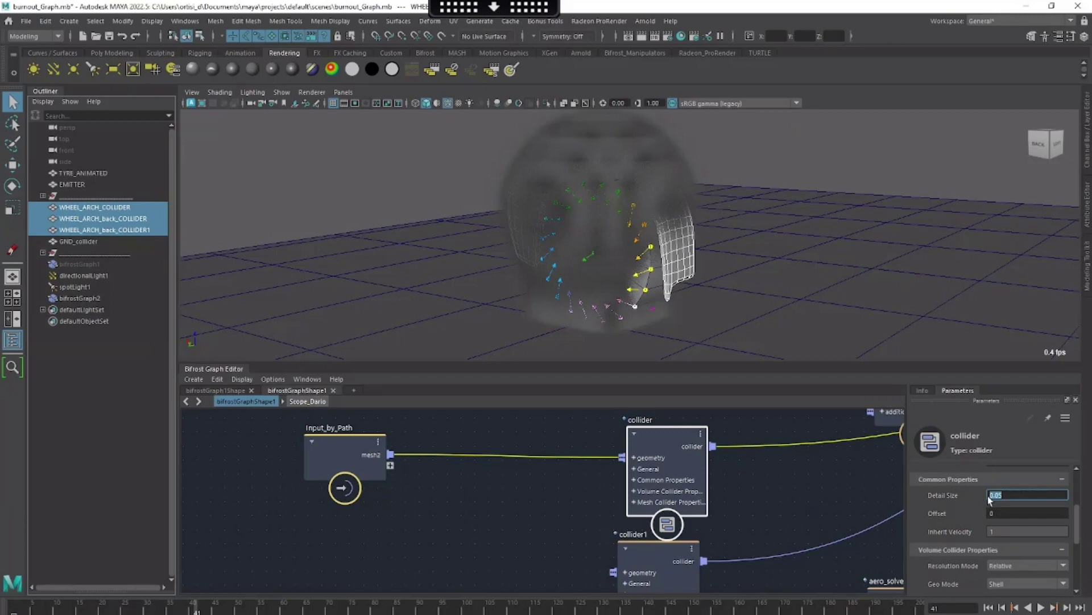
click(842, 491)
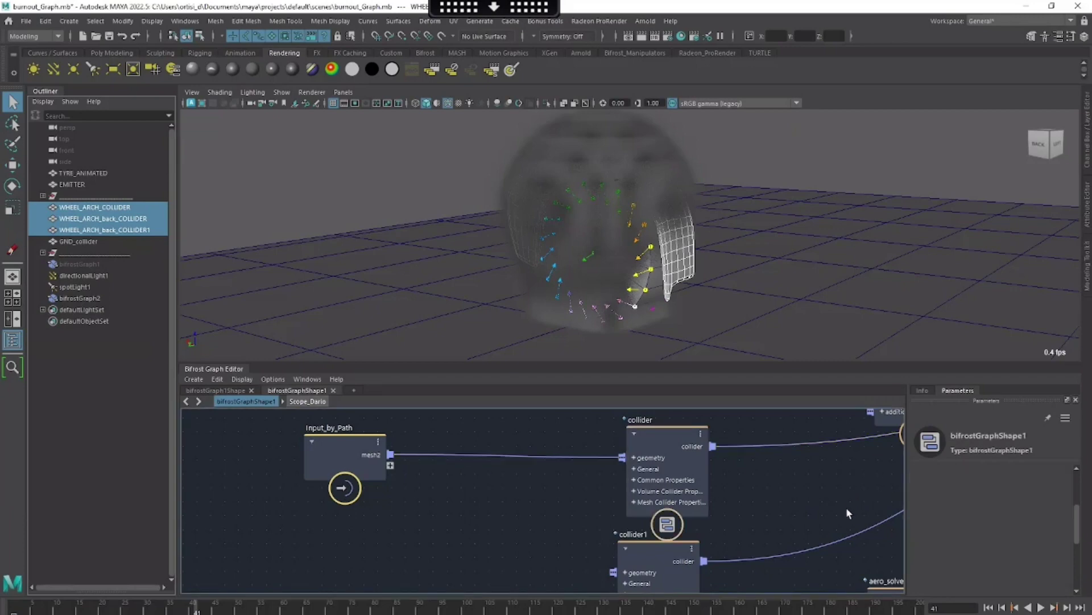
Add GND_collider to the graph as an input, connect its mesh3 output to collider1's geometry, and align the new node with collider1
scroll(846, 507, down, 2)
click(88, 243)
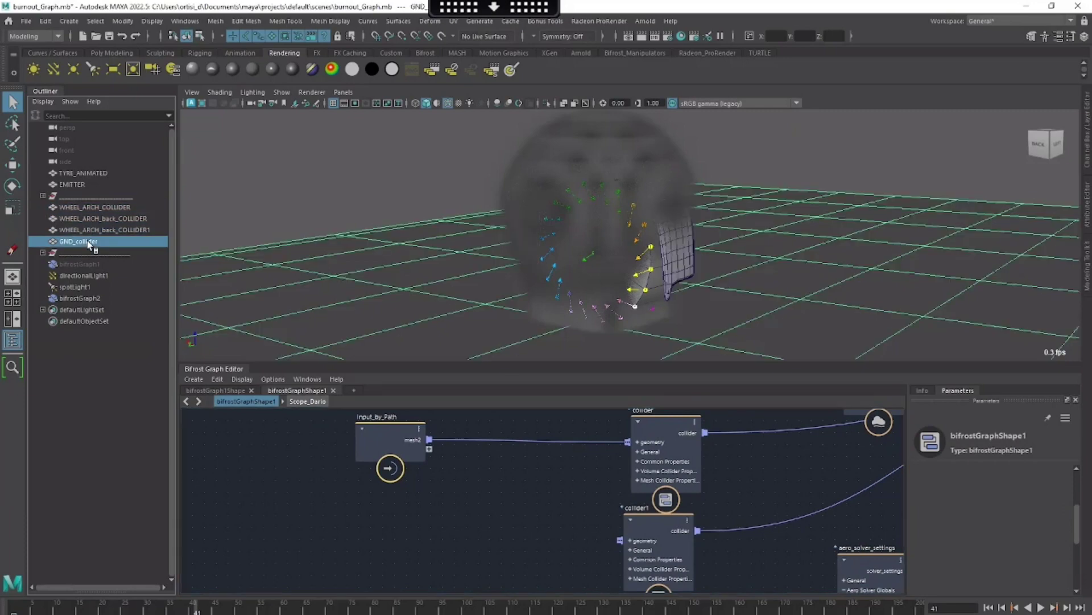
drag(438, 554, 439, 555)
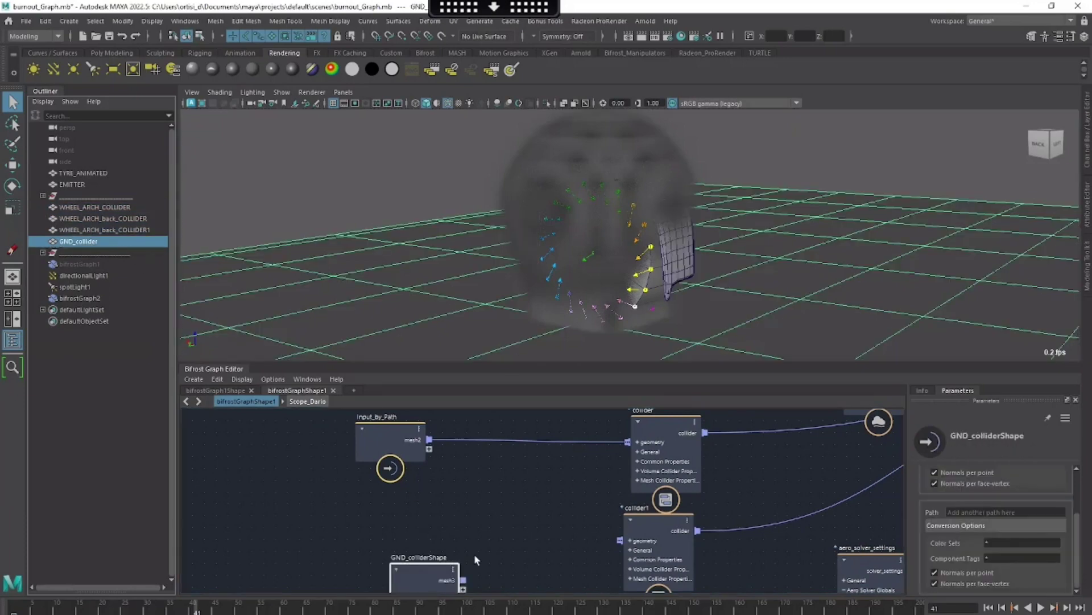
middle_drag(474, 555, 498, 507)
drag(463, 541, 620, 500)
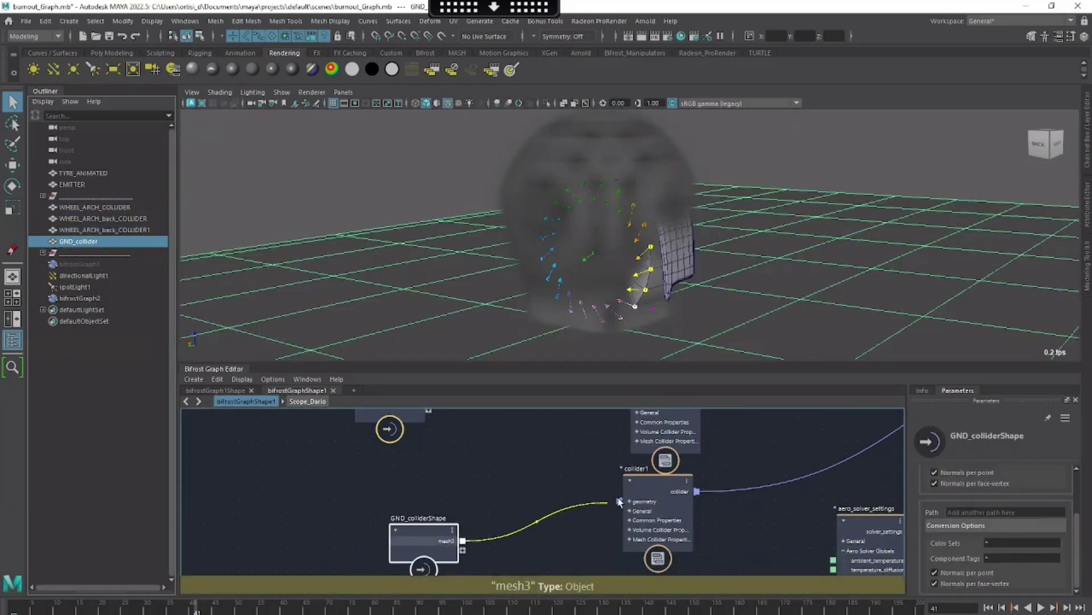
drag(438, 550, 416, 533)
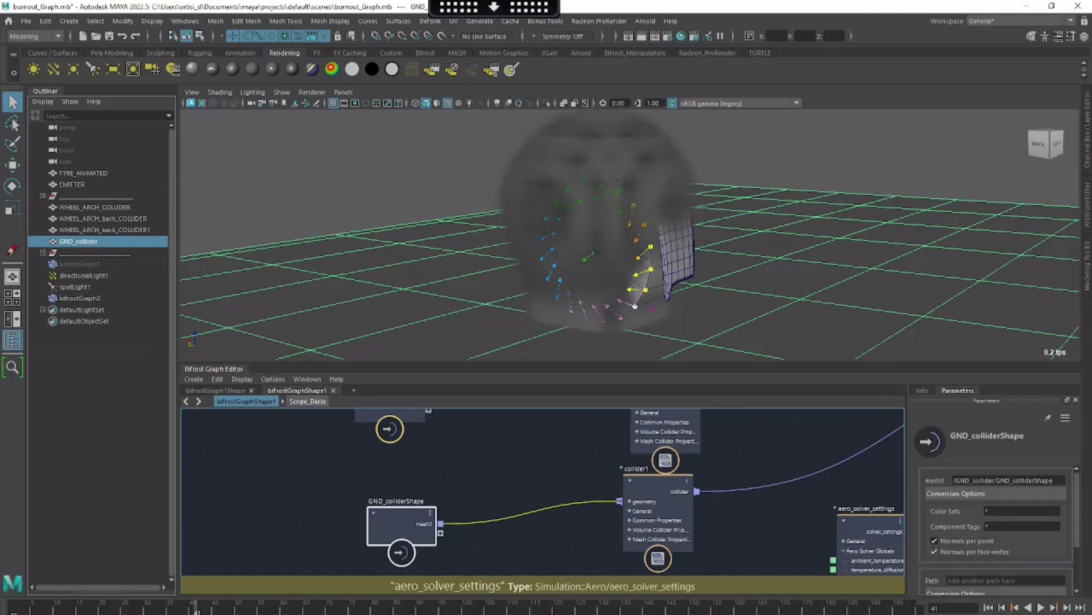
Play the simulation from the first frame to review the smoke with the ground collider connected, then stop playback
click(990, 608)
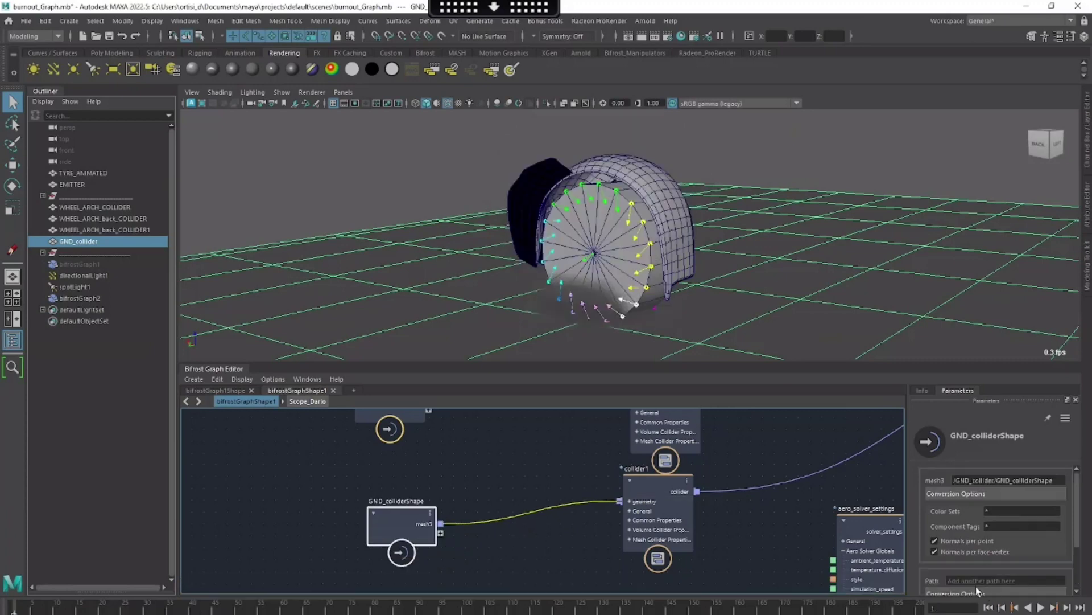
click(1041, 608)
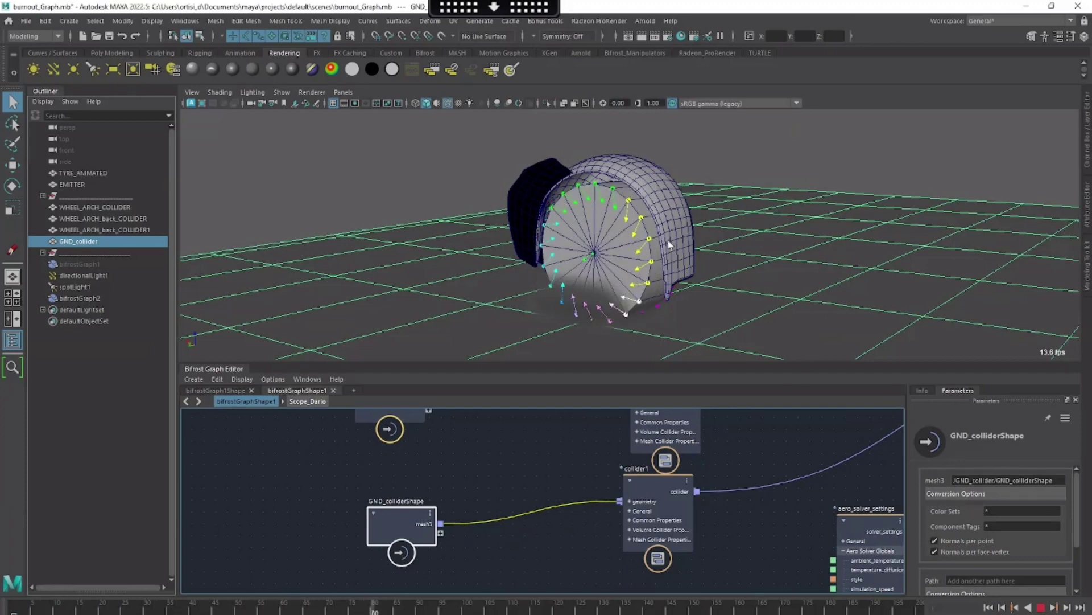
click(1042, 608)
Set Geo Mode to Shell and Bounciness to 0 on the collider1 node used for the ground
click(649, 490)
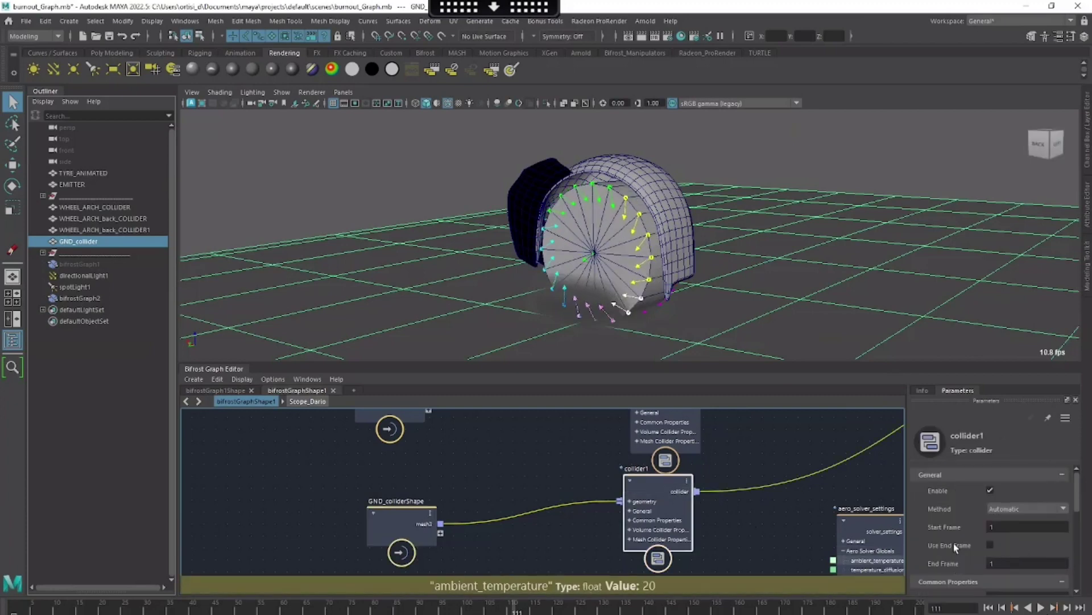
scroll(954, 543, down, 5)
click(1024, 549)
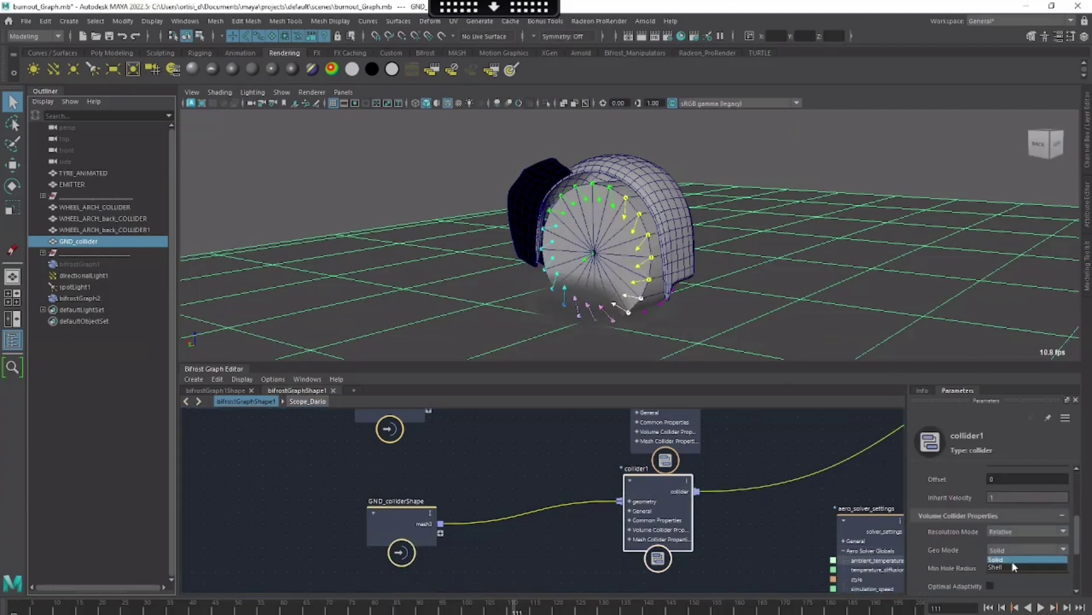
click(1014, 566)
scroll(961, 545, down, 3)
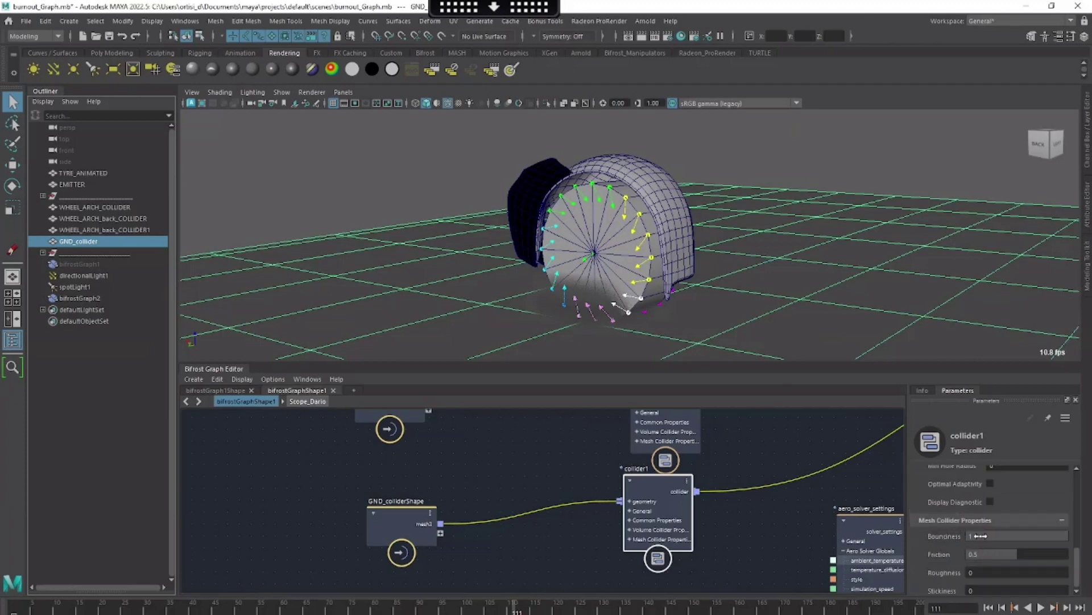
double_click(981, 536)
text(0)
key(Return)
Set the Detail Size of collider1 to 0.003, keeping its Resolution Mode on Relative
scroll(990, 535, up, 3)
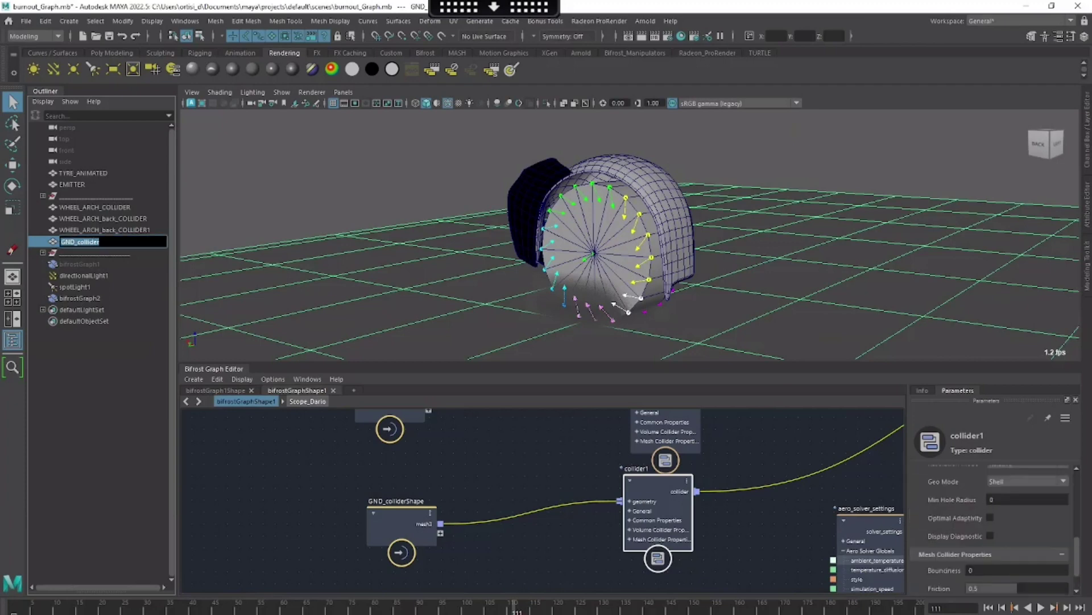
scroll(969, 524, up, 3)
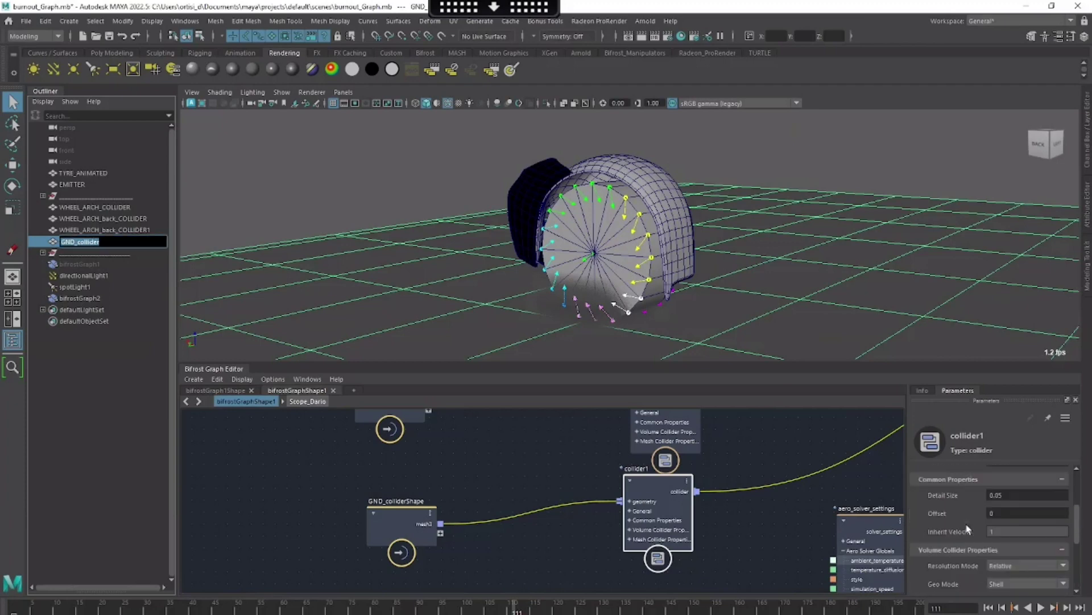
double_click(997, 528)
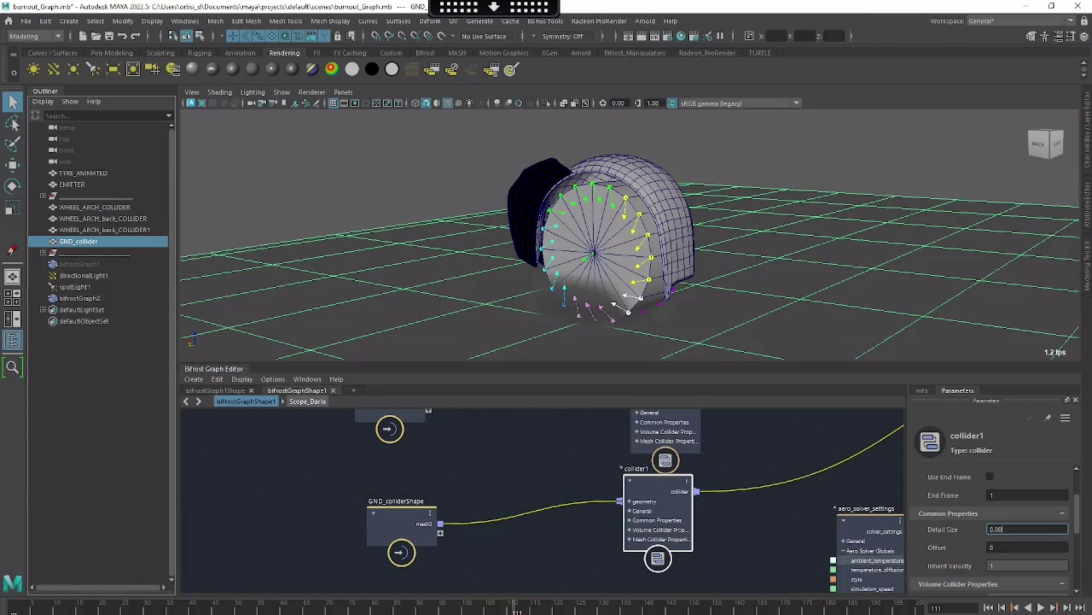
text(0.003)
key(Return)
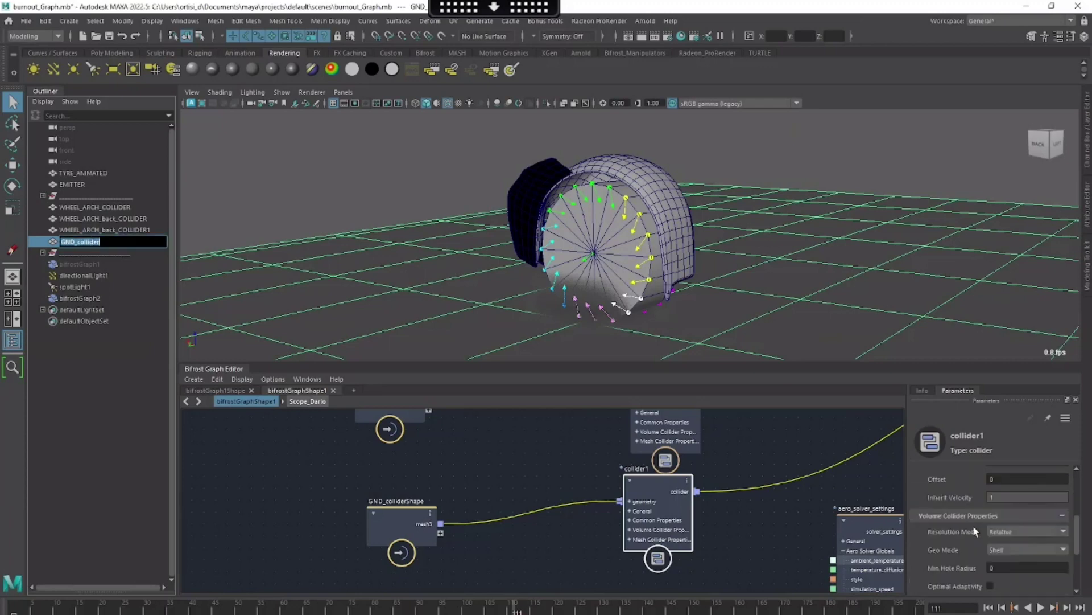
scroll(979, 529, down, 3)
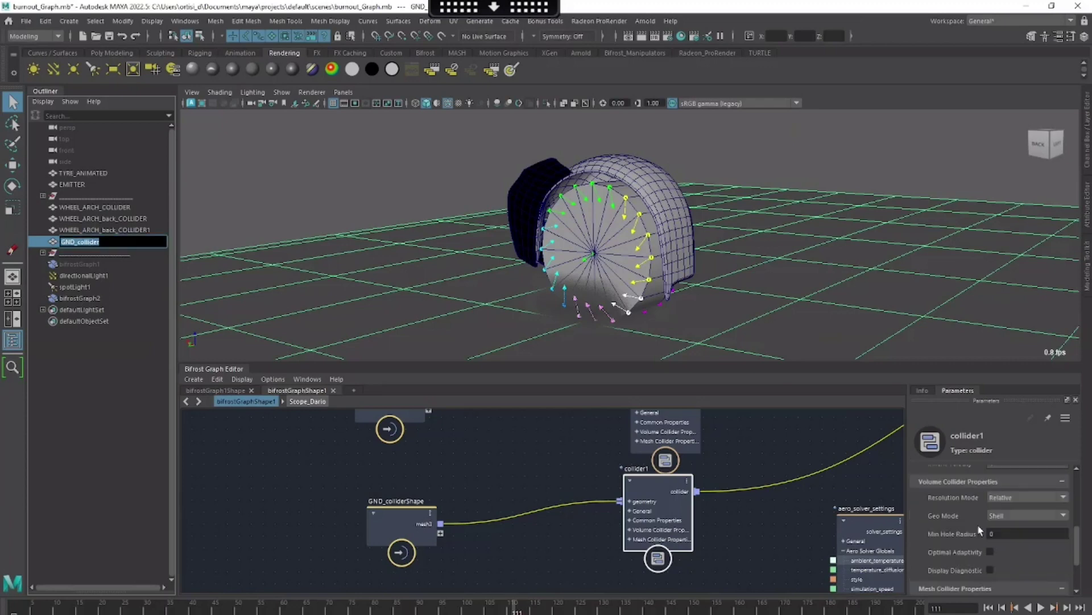
click(1015, 497)
click(1016, 500)
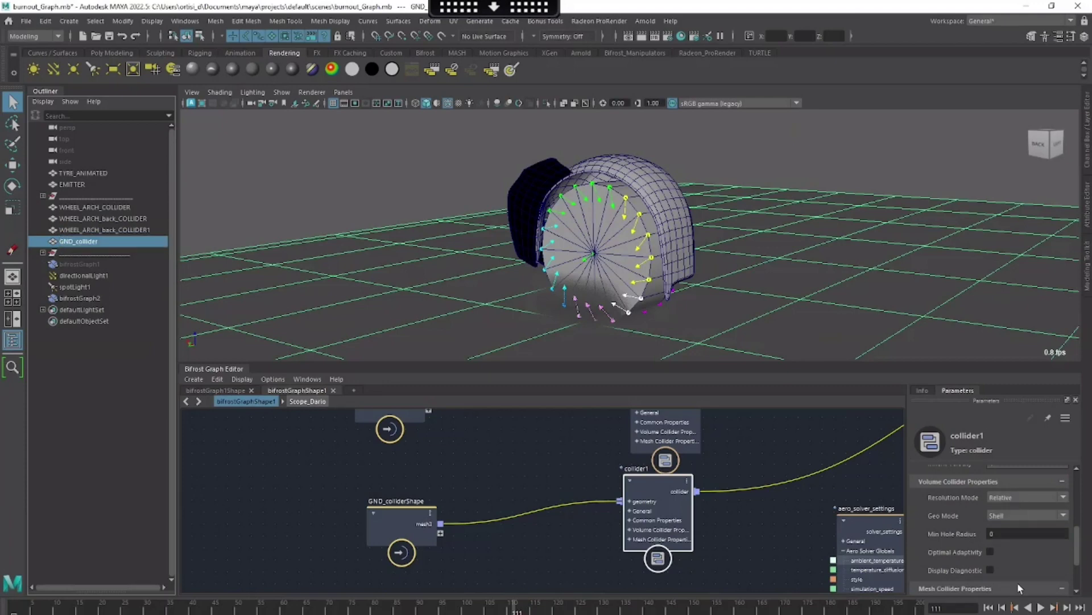
Replay the simulation from the start to check the smoke against the finer ground collider, then stop it
click(989, 608)
click(1042, 608)
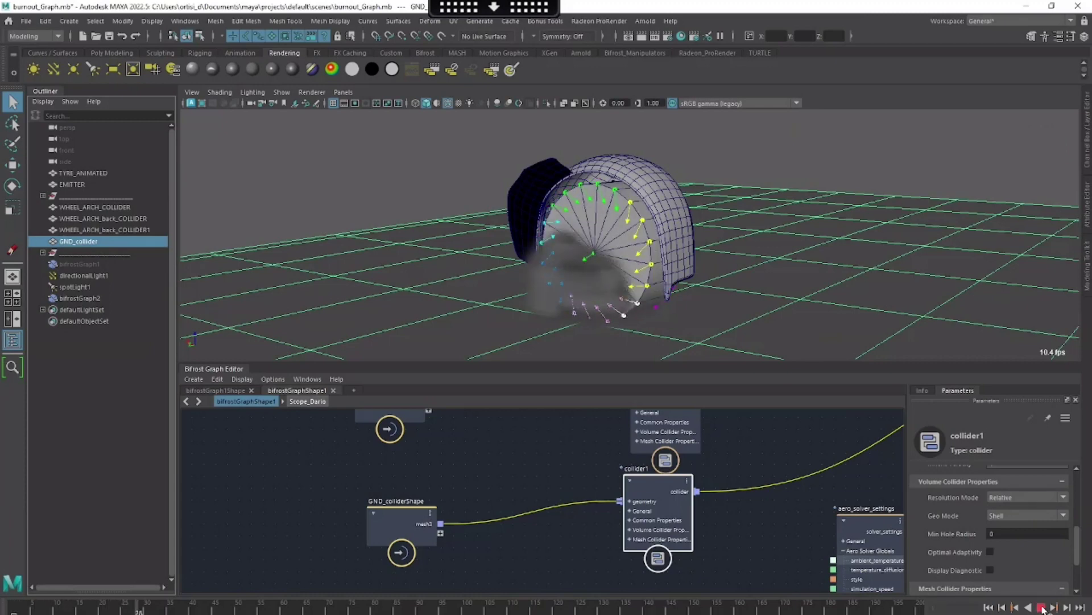
click(1042, 608)
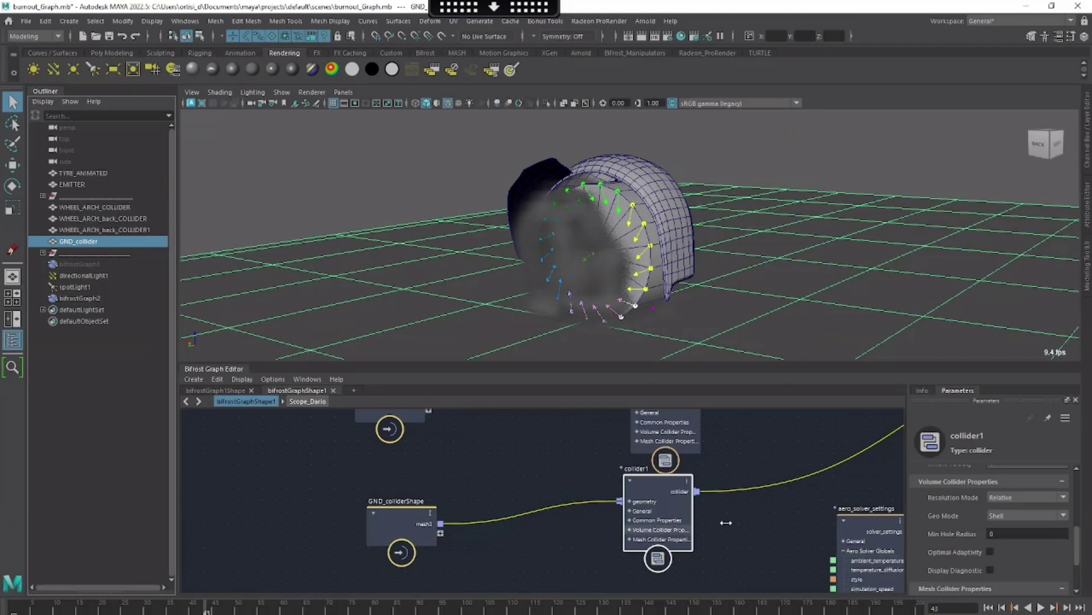
Set the Detail Size of the wheel arch collider node to 0.005 and check its mesh collider properties
alt+middle_drag(748, 518, 743, 558)
click(383, 455)
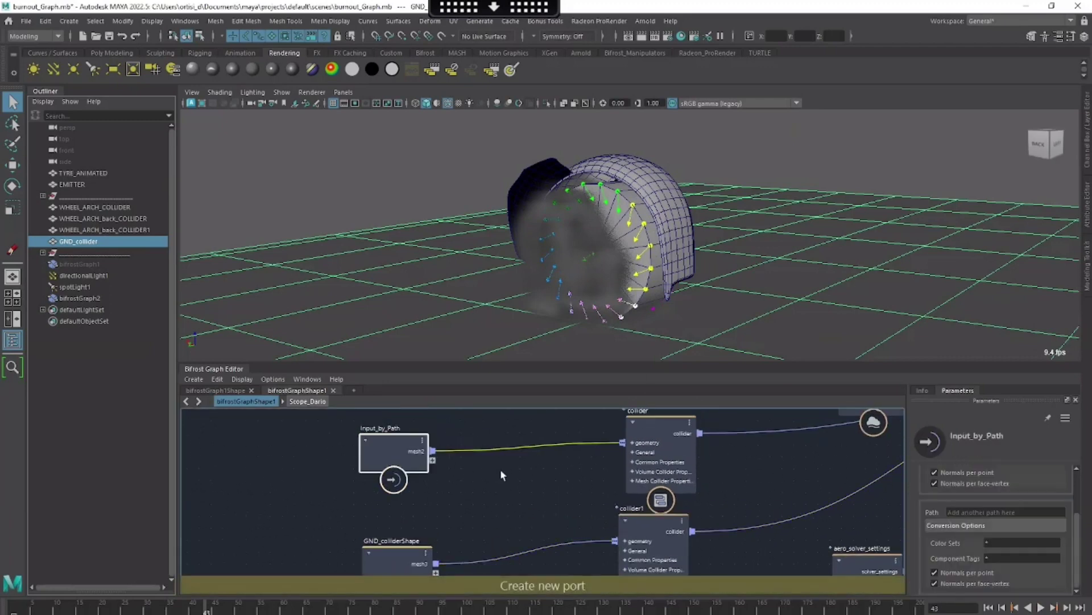
click(633, 461)
double_click(1013, 530)
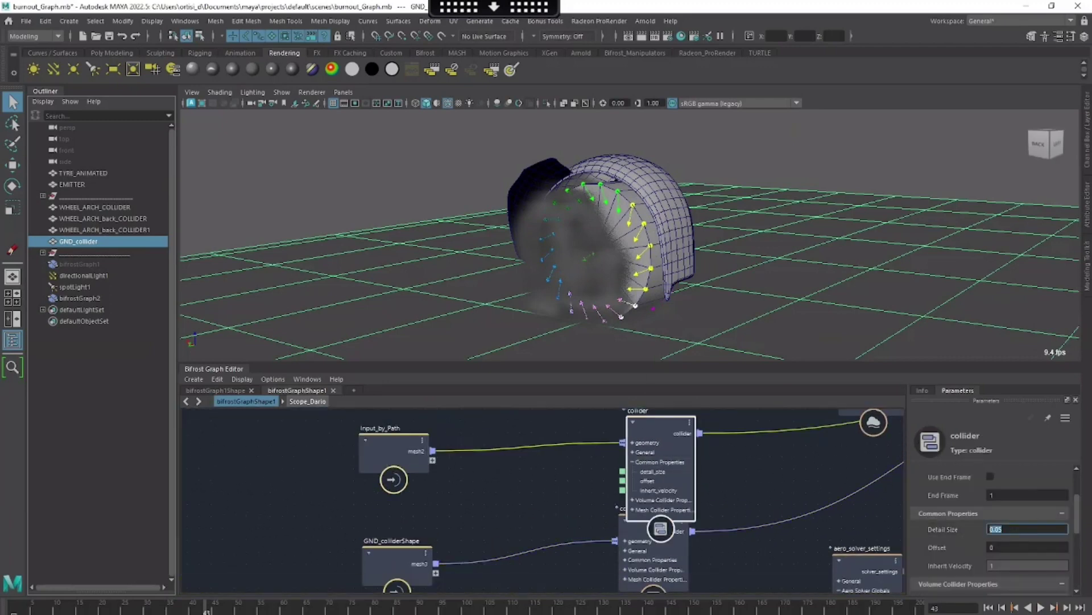
text(0.005)
key(Return)
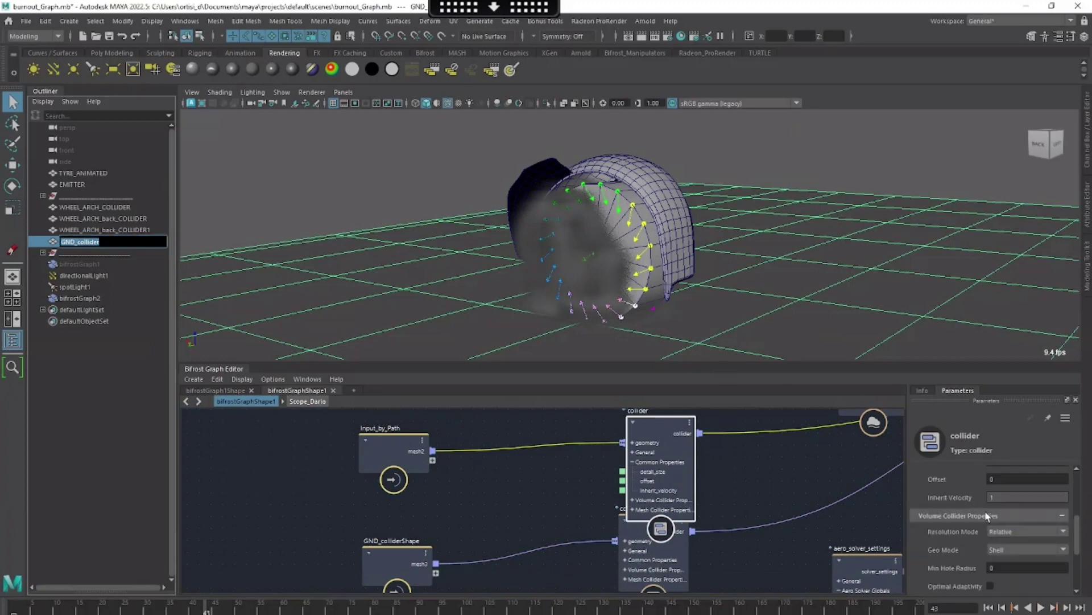
scroll(968, 514, down, 3)
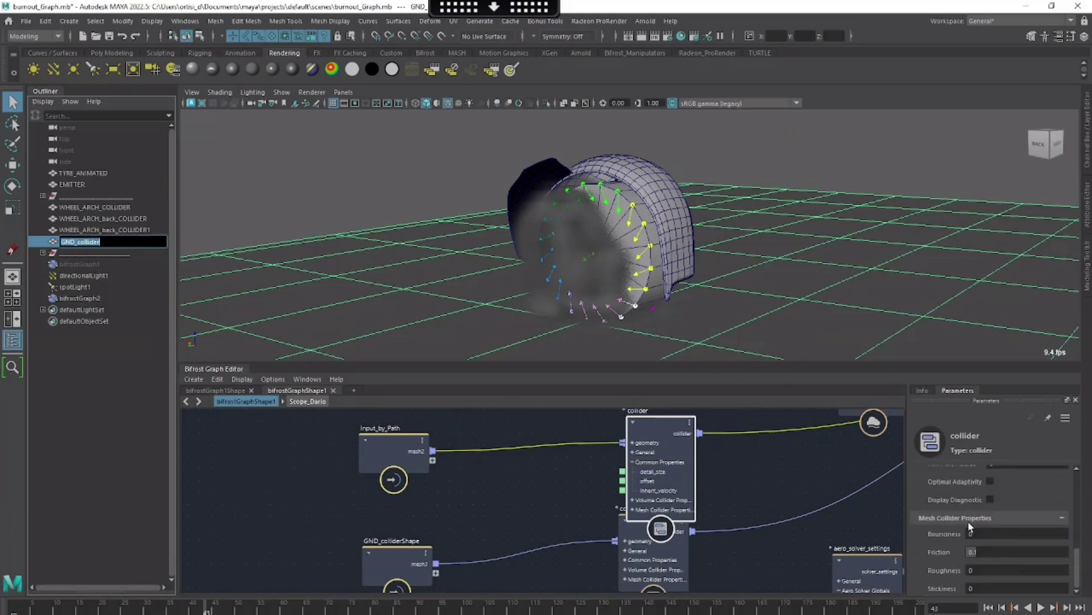
Run the simulation with the refined wheel arch collider, stop it, and inspect the smoke from behind the tyre
click(1042, 608)
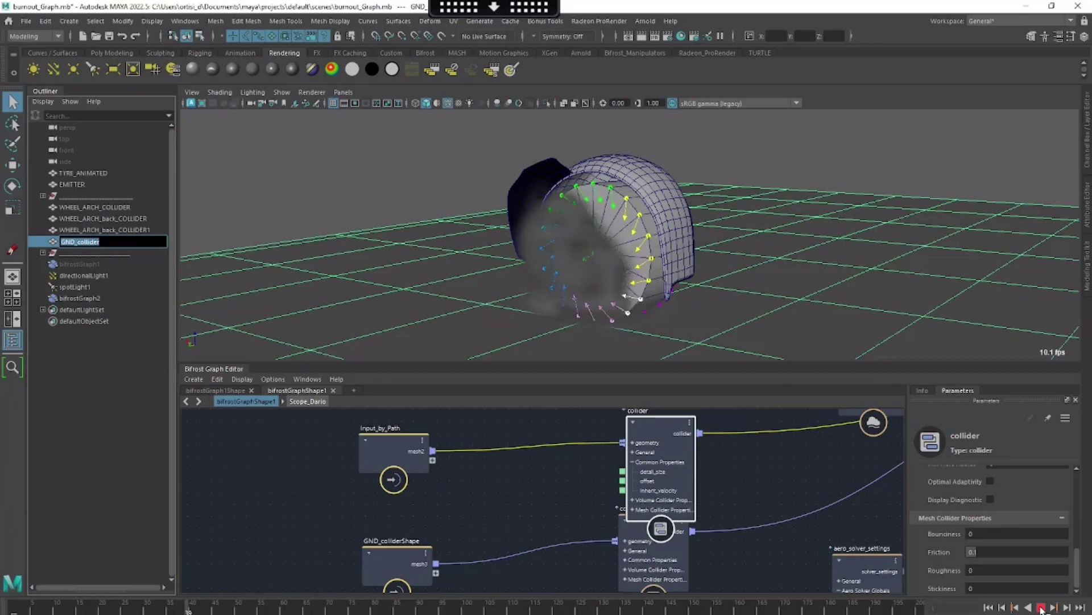
key(Escape)
alt+drag(772, 277, 752, 284)
scroll(741, 489, down, 1)
Duplicate the source_air_density node and place the copy beside the original, above simulate_aero
scroll(631, 471, down, 6)
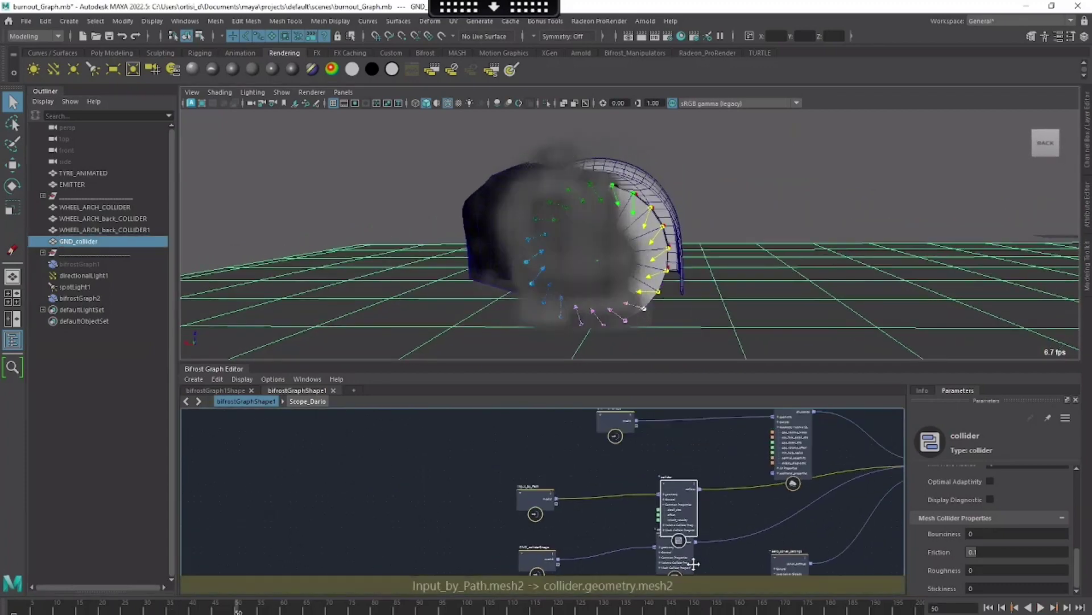
scroll(745, 529, up, 6)
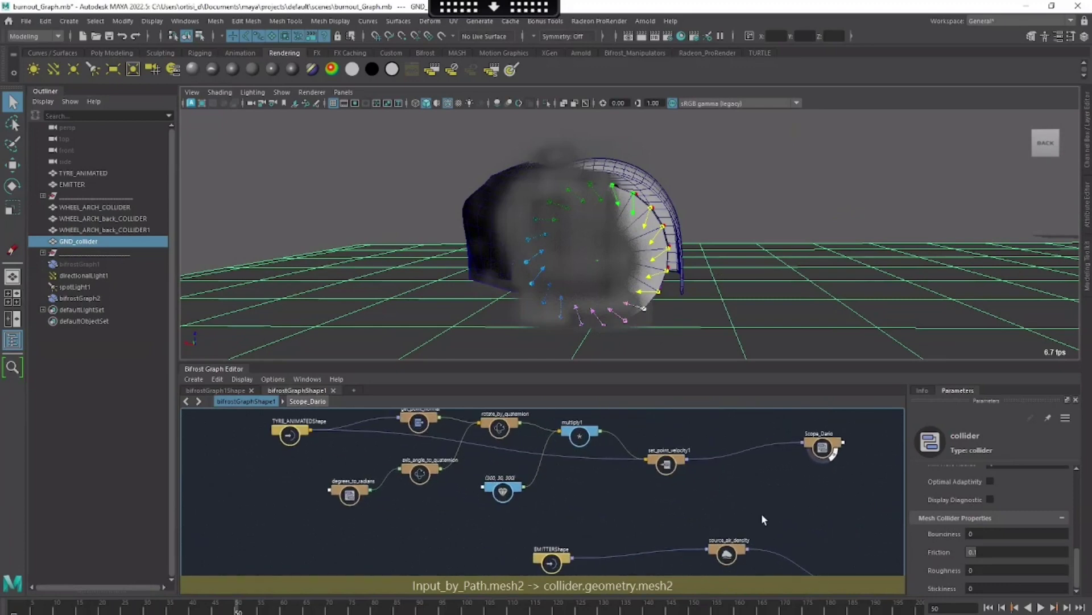
middle_drag(763, 499, 659, 475)
click(666, 476)
key(ctrl+c)
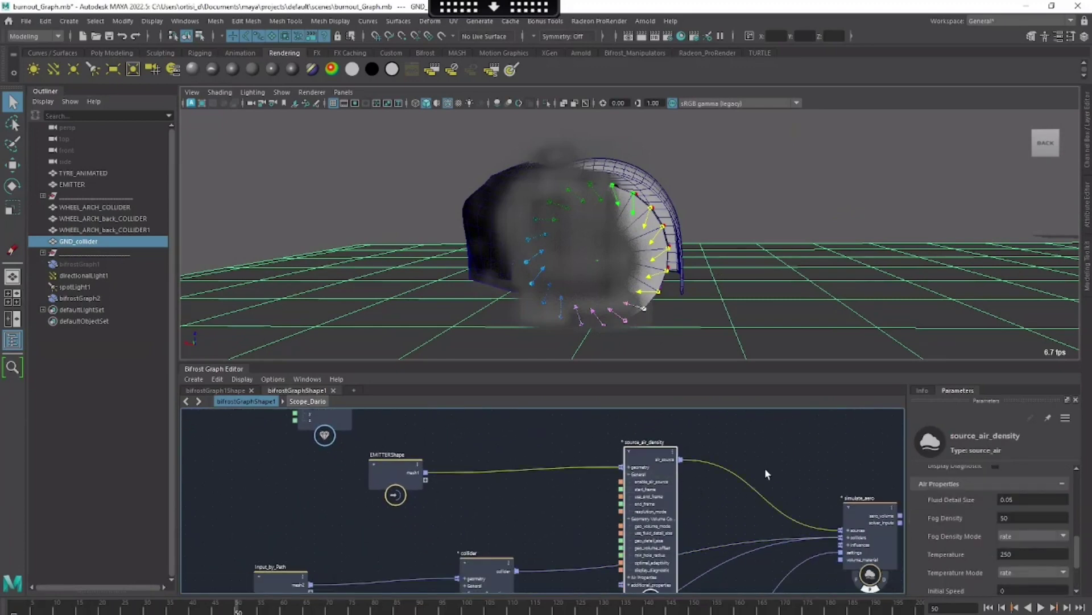
key(ctrl+v)
drag(763, 516, 727, 434)
Connect source_air_density1's air_source to the simulate_aero sources, and set_point_velocity1's out_geometry to the new source's geometry
alt+right_drag(797, 473, 756, 442)
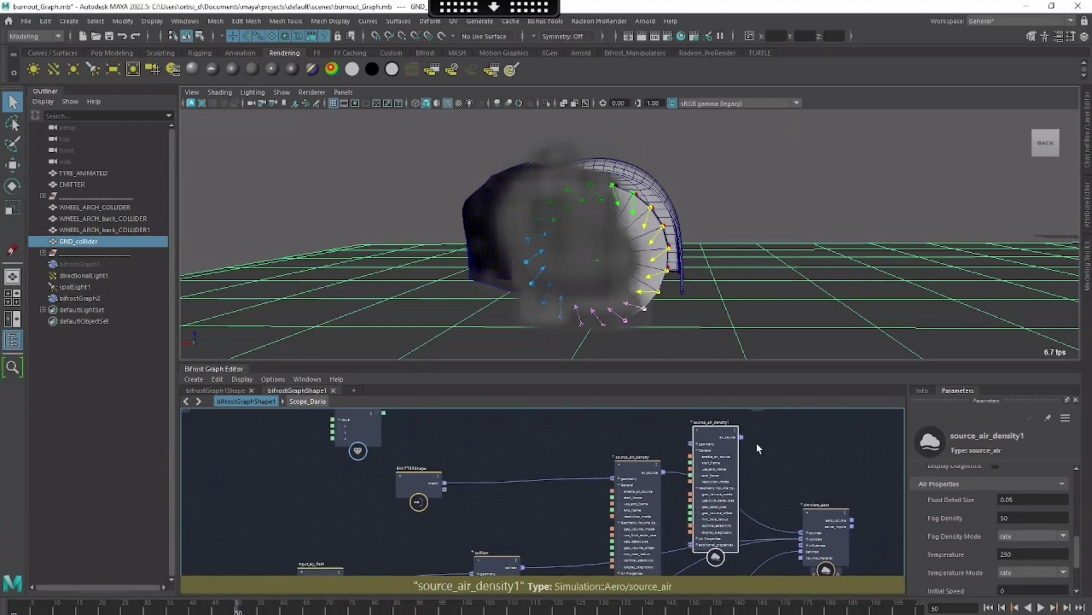
drag(788, 506, 803, 532)
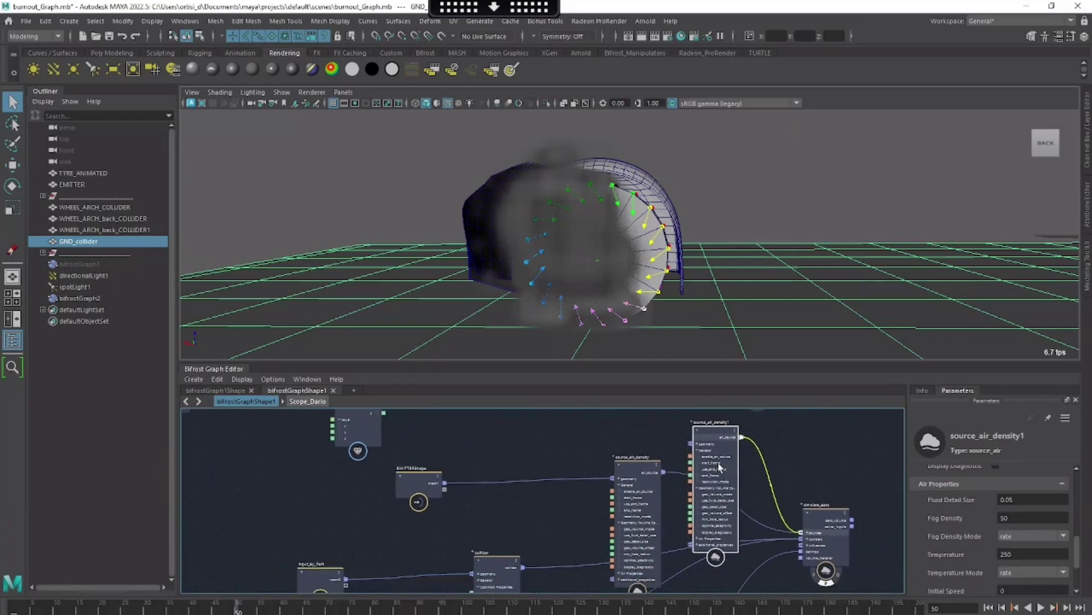
drag(690, 443, 639, 480)
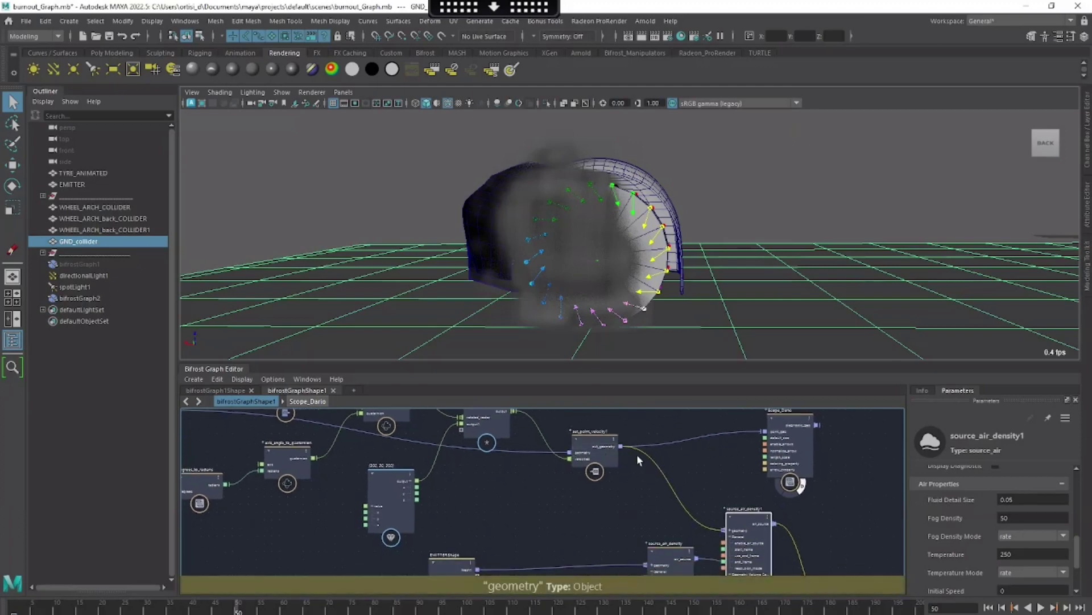
Rearrange the source_air_density, source_air_density1 and Scope_Dario nodes so the graph connections are easy to follow
alt+middle_drag(634, 456, 576, 401)
drag(705, 506, 684, 461)
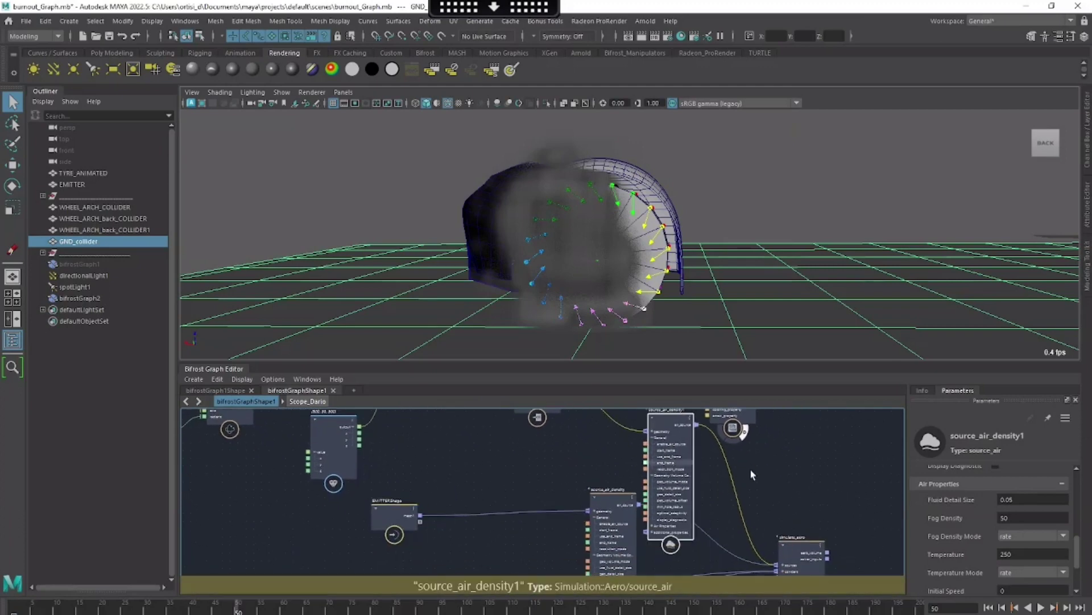
alt+middle_drag(609, 520, 612, 530)
drag(612, 530, 514, 534)
drag(667, 497, 654, 476)
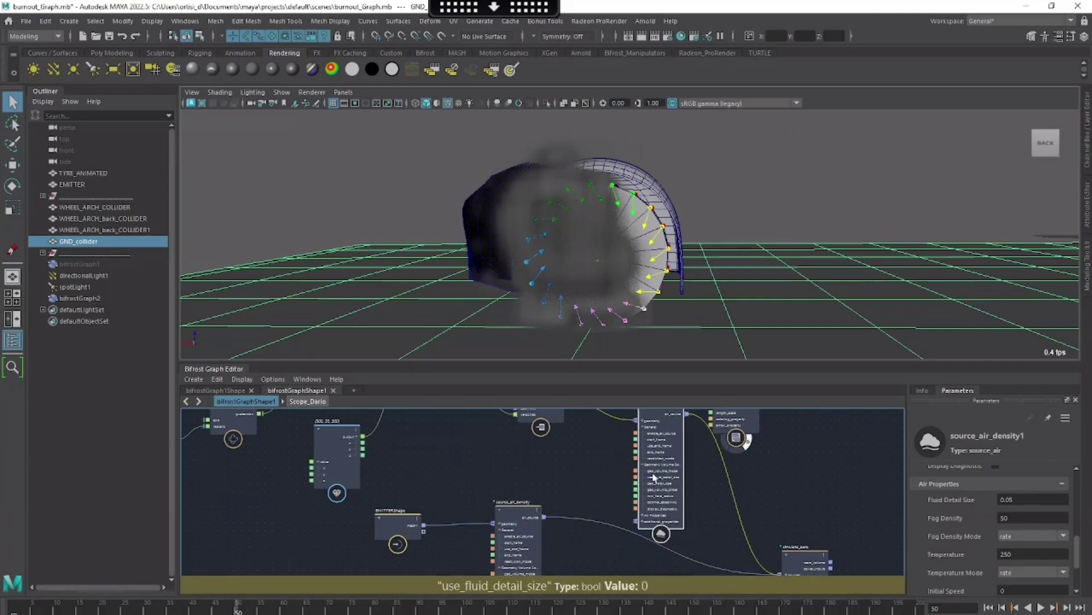
alt+middle_drag(735, 416, 726, 459)
drag(726, 459, 777, 417)
Collapse the General and Geometry Volume Conversion port groups on the source_air_density1 node
click(673, 490)
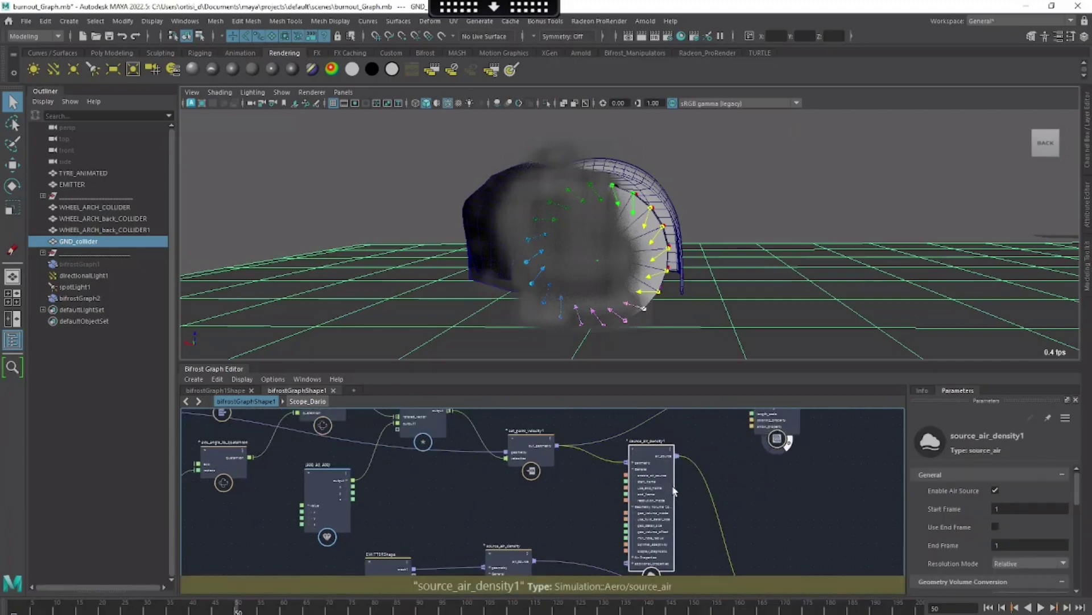
click(641, 470)
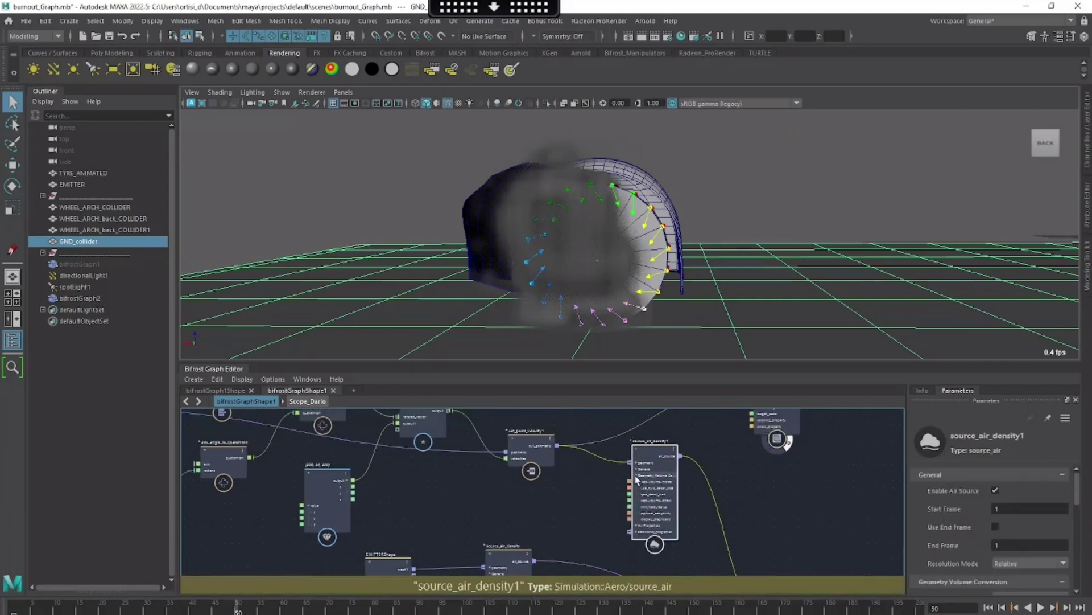
click(636, 480)
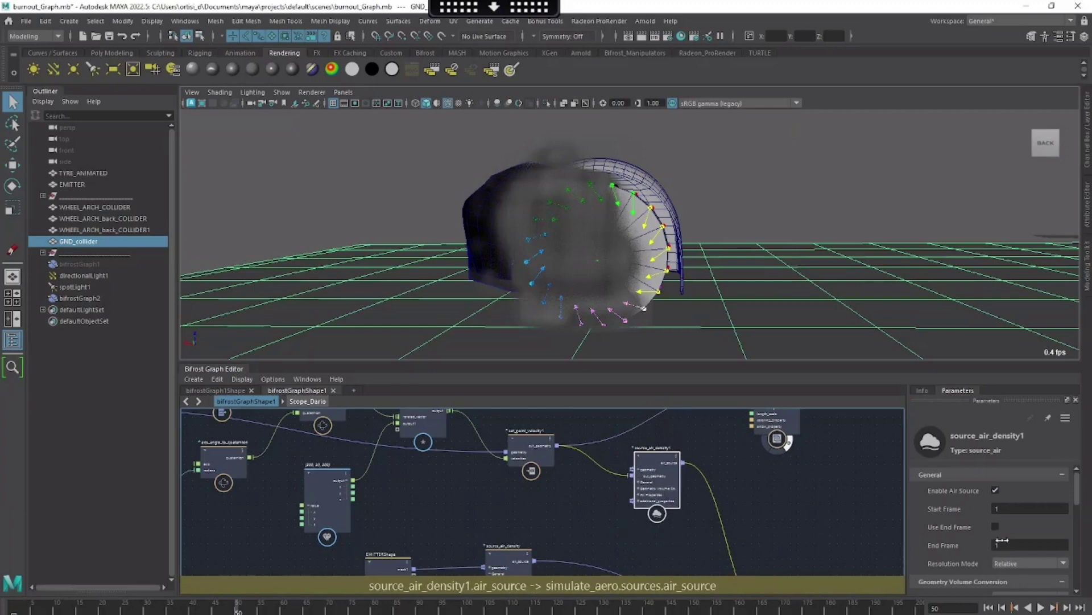
Set Fluid Detail Size to 0.1, Fog Density to 0 and Temperature to 0 on source_air_density1
scroll(1002, 539, down, 5)
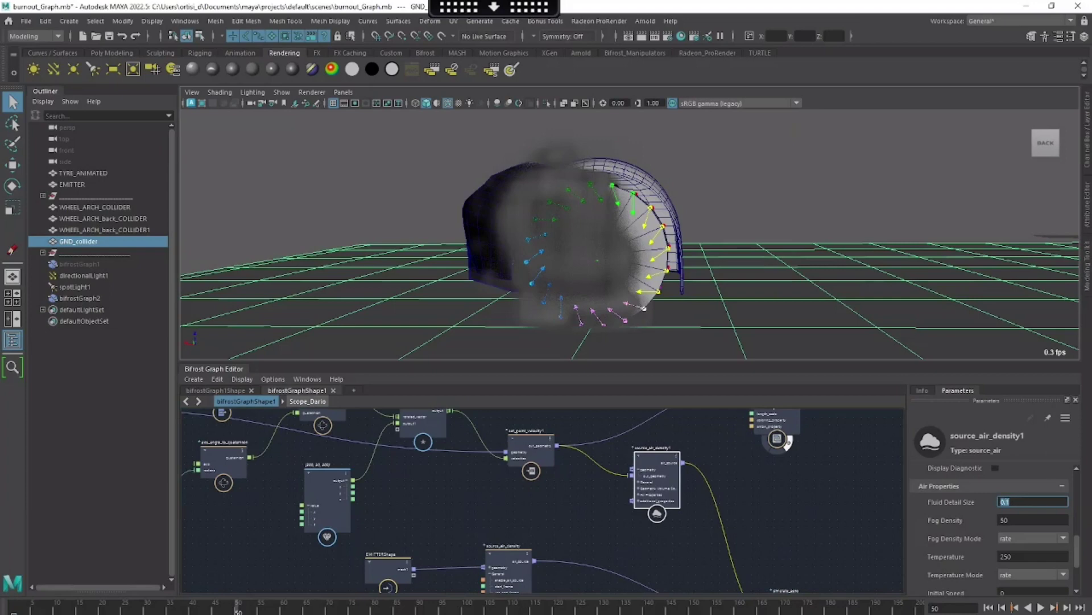
key(Tab)
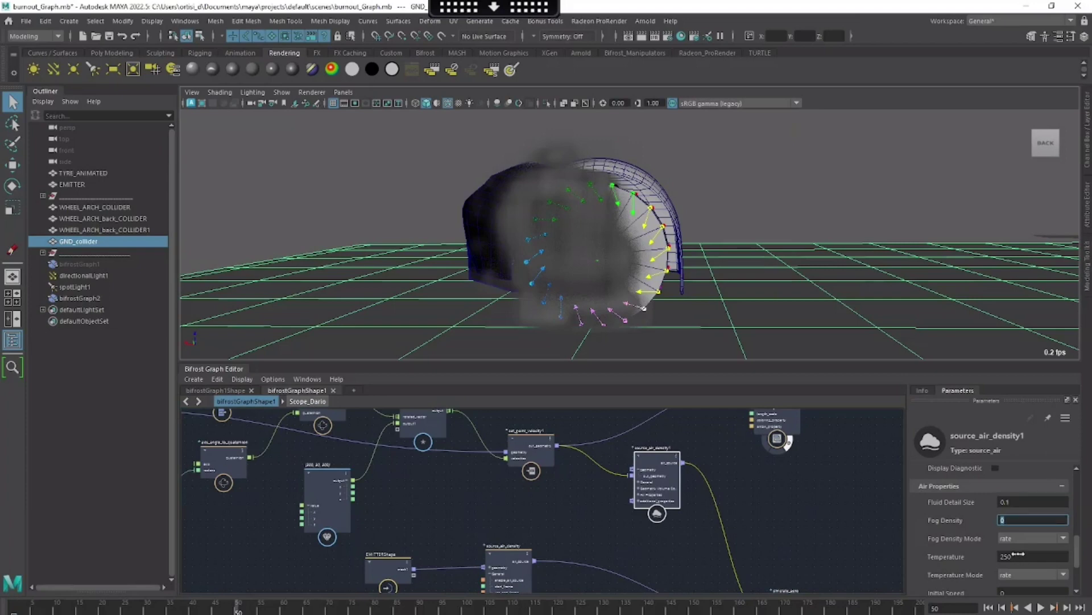
text(0)
key(Tab)
text(0)
Set Inherit Velocity to 100 on source_air_density1 and play the simulation from the first frame
scroll(1017, 560, down, 3)
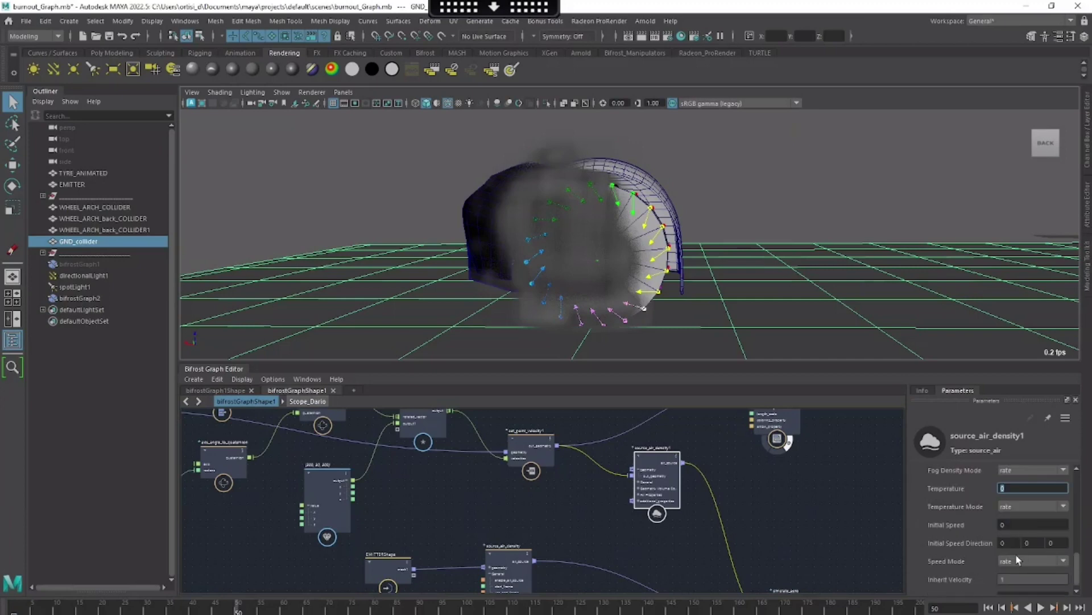
click(1020, 577)
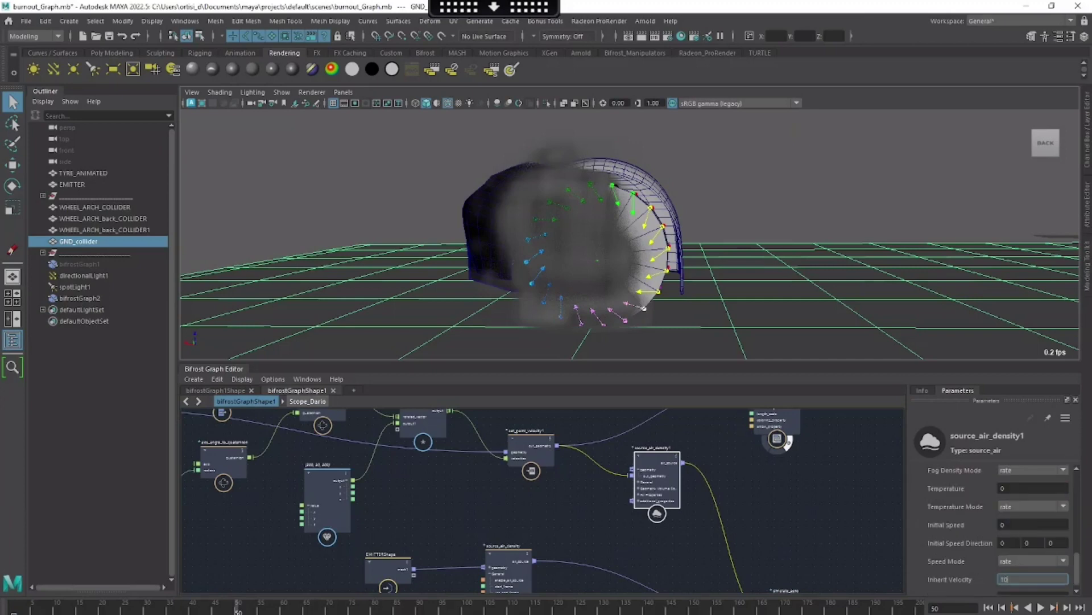
scroll(968, 553, down, 1)
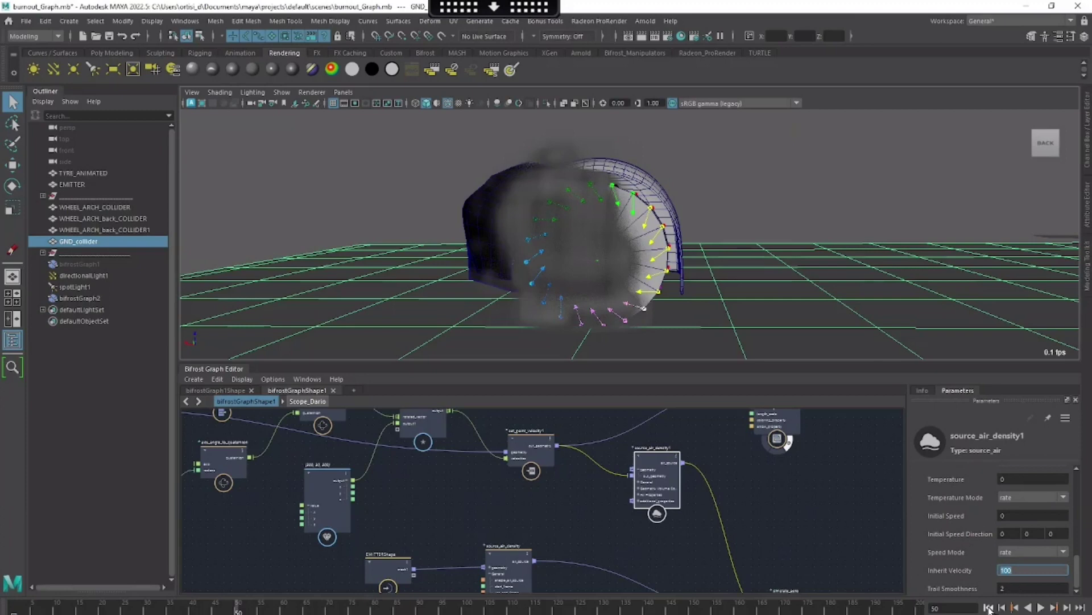
click(1041, 607)
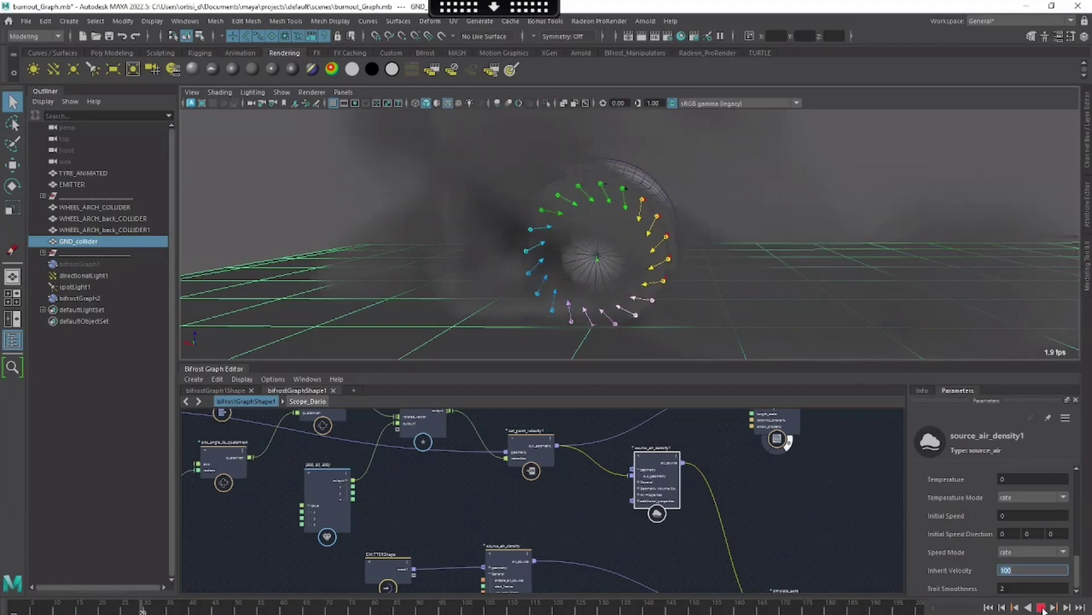
Replay the simulation and examine how the smoke spreads around the tyre from several angles
click(1042, 607)
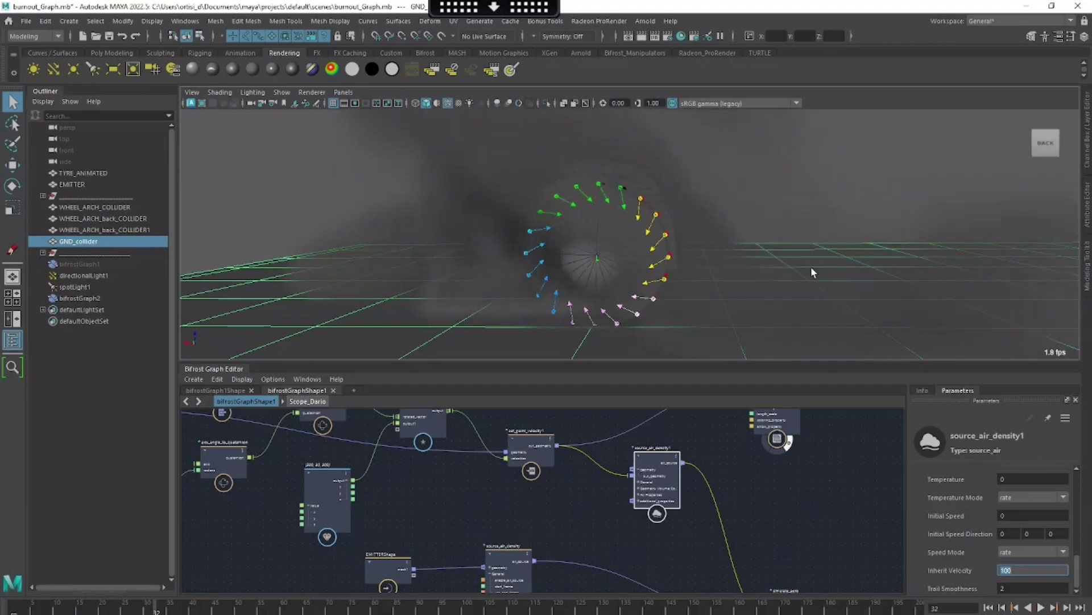
alt+drag(811, 266, 715, 284)
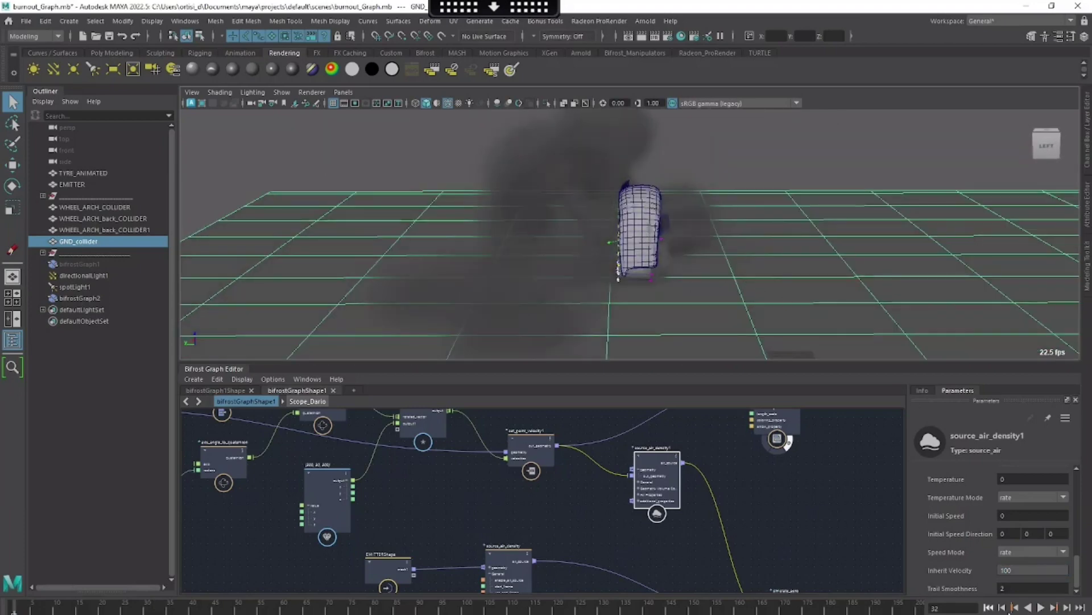
click(1041, 608)
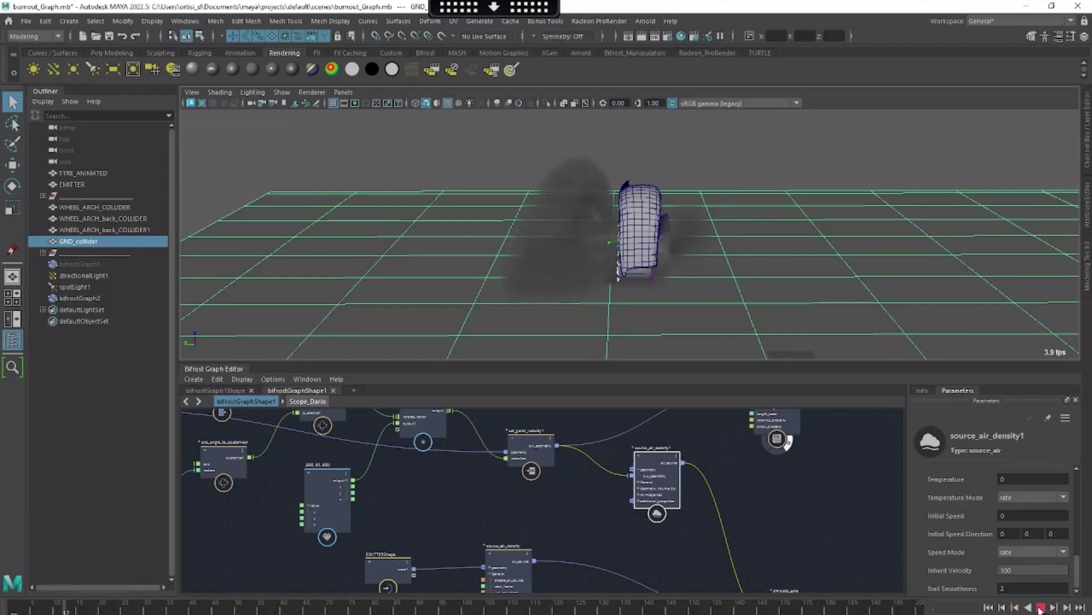
click(1040, 608)
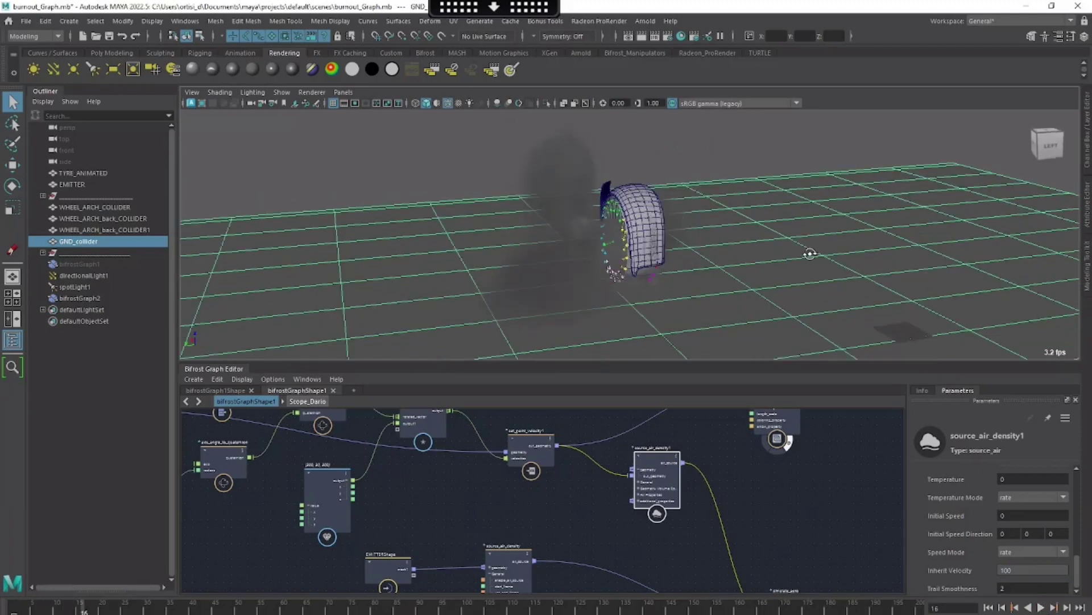
click(1041, 608)
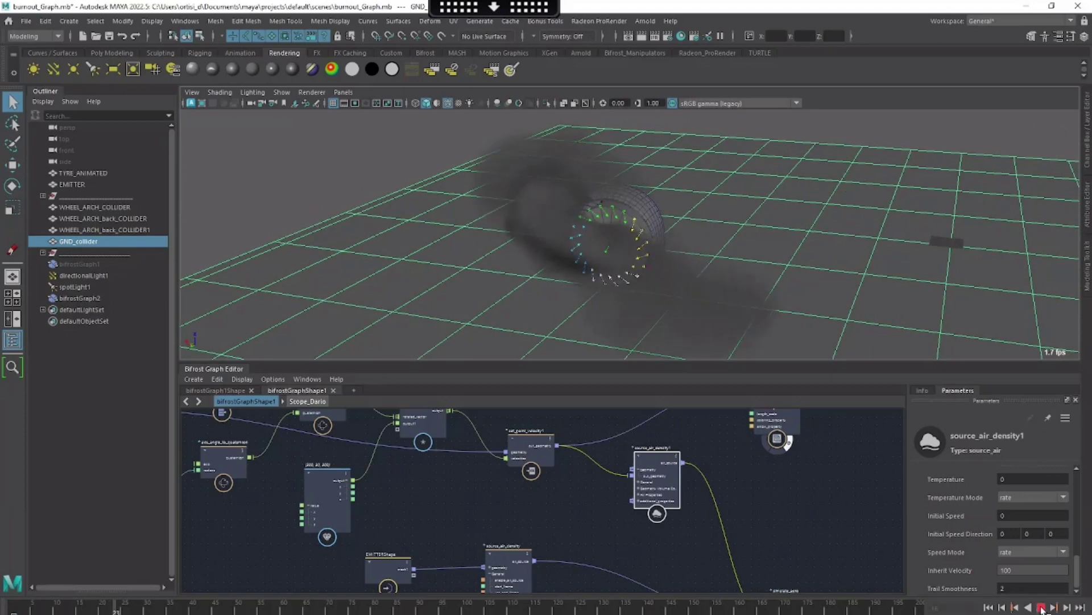
alt+drag(786, 302, 767, 270)
Set Degrees to -0.5 on the degrees_to_radians node and play the simulation
middle_drag(549, 501, 658, 518)
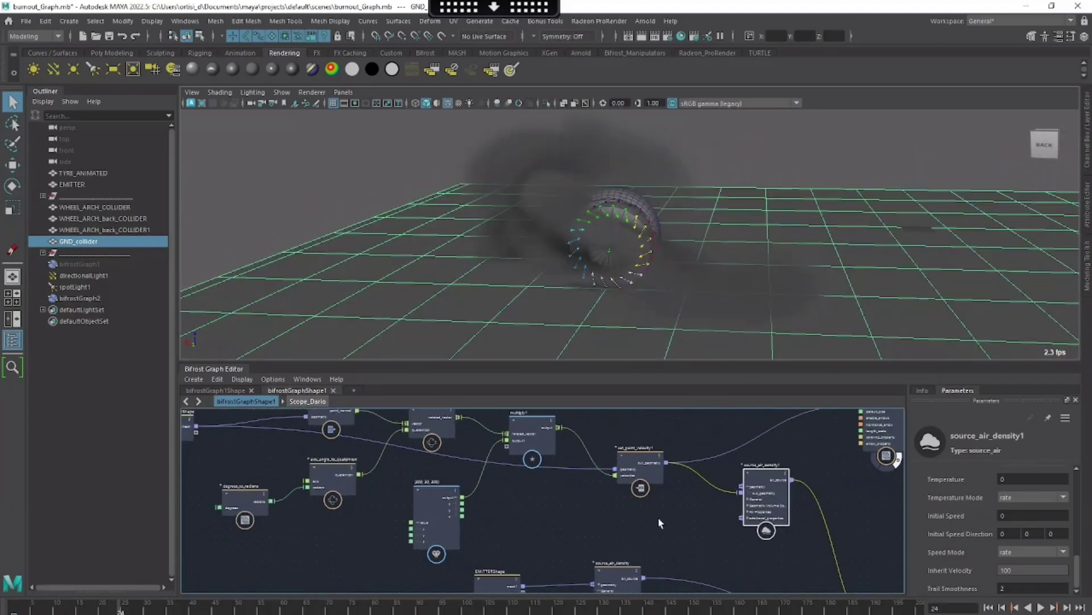
click(261, 507)
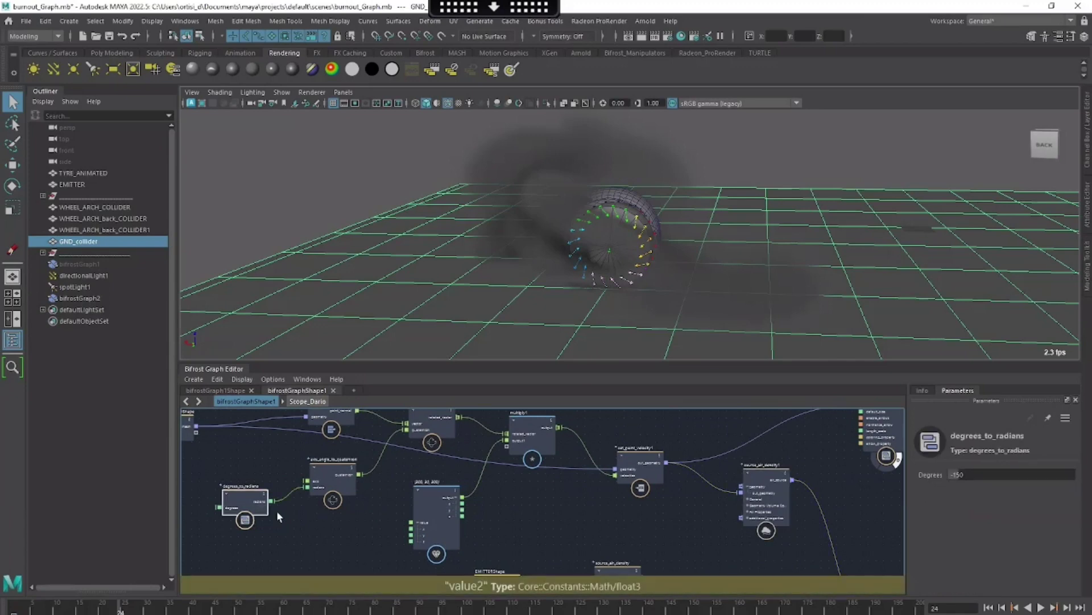
click(962, 474)
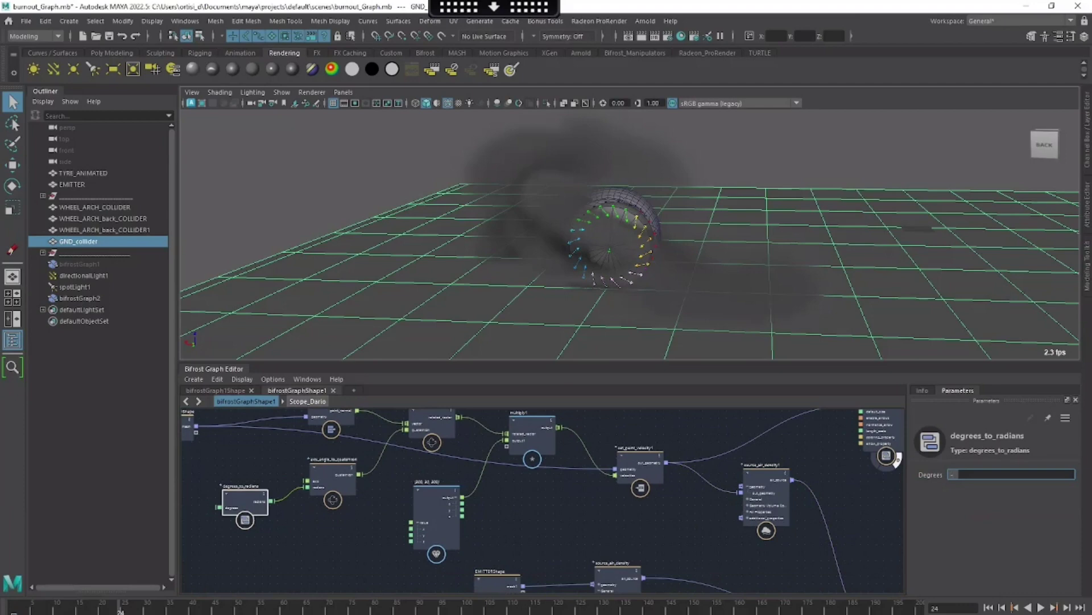
text(-.5)
key(Return)
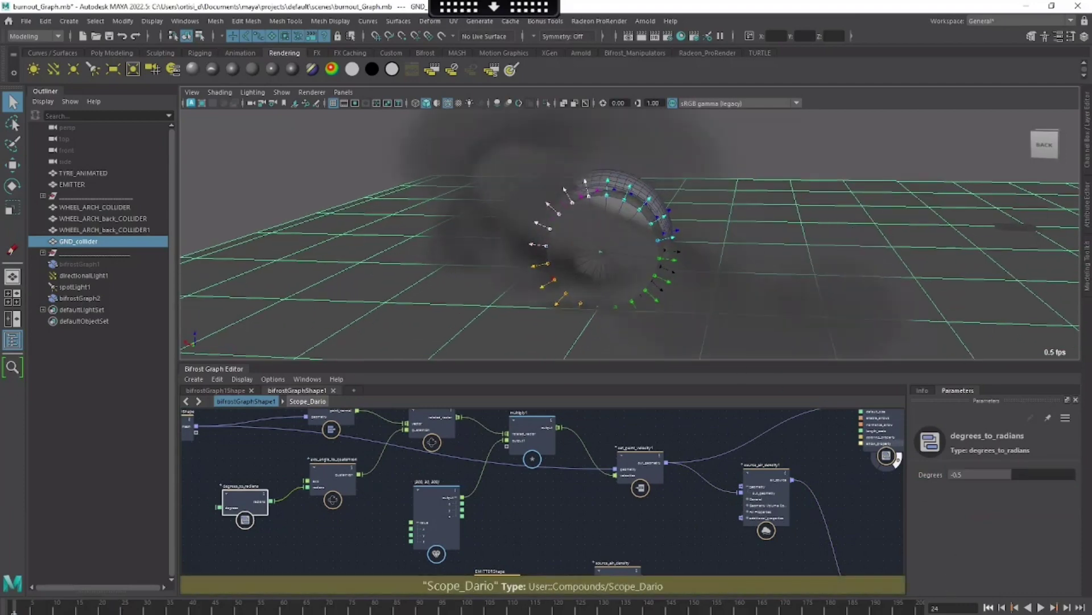
click(1039, 607)
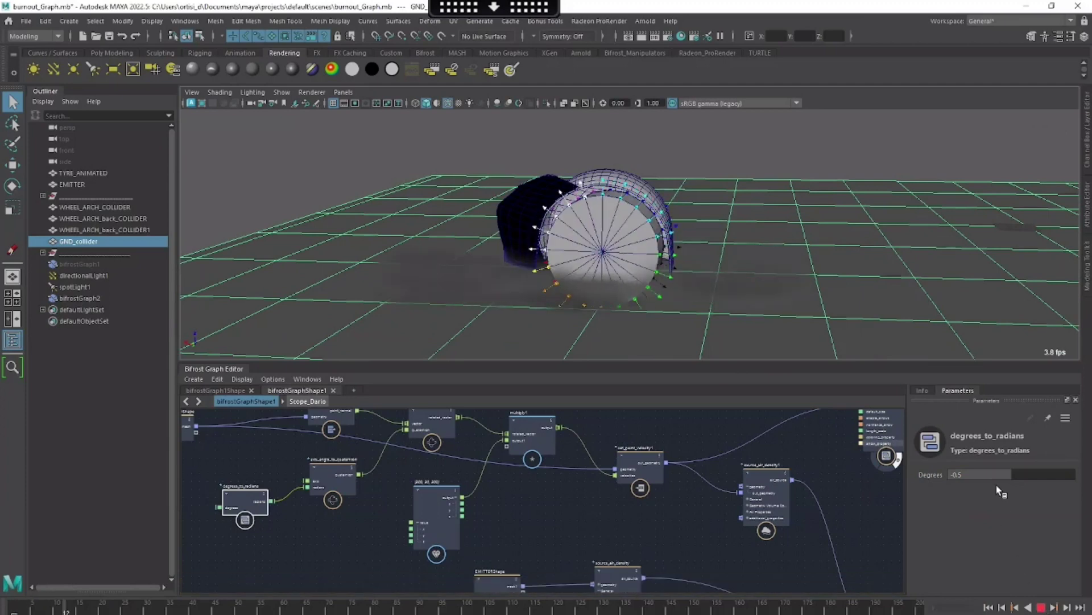
Try a Degrees value of -50 on the degrees_to_radians node and replay the smoke
double_click(1001, 474)
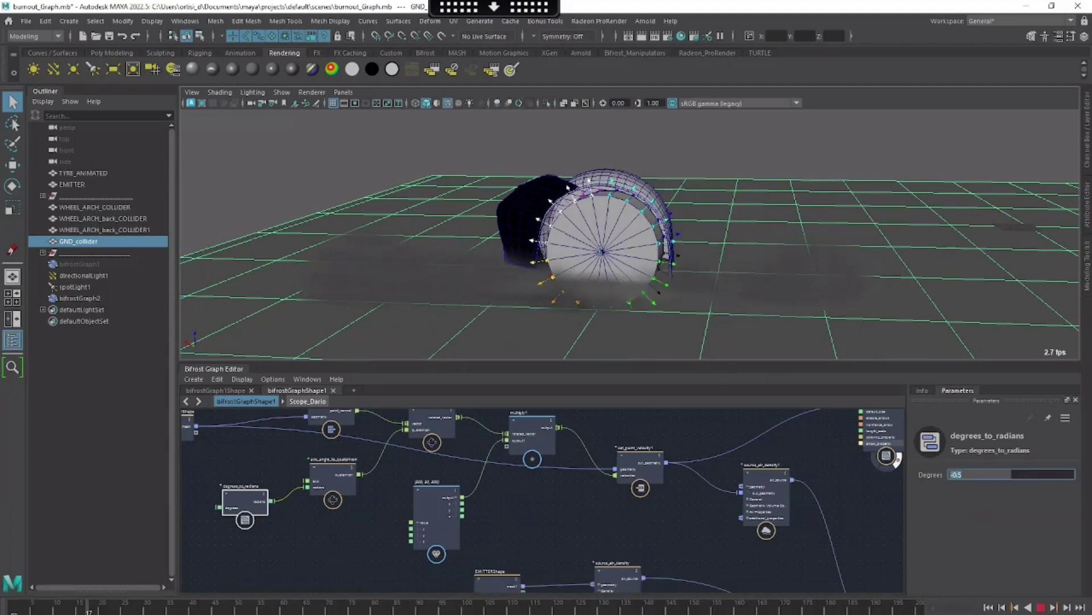
text(-50)
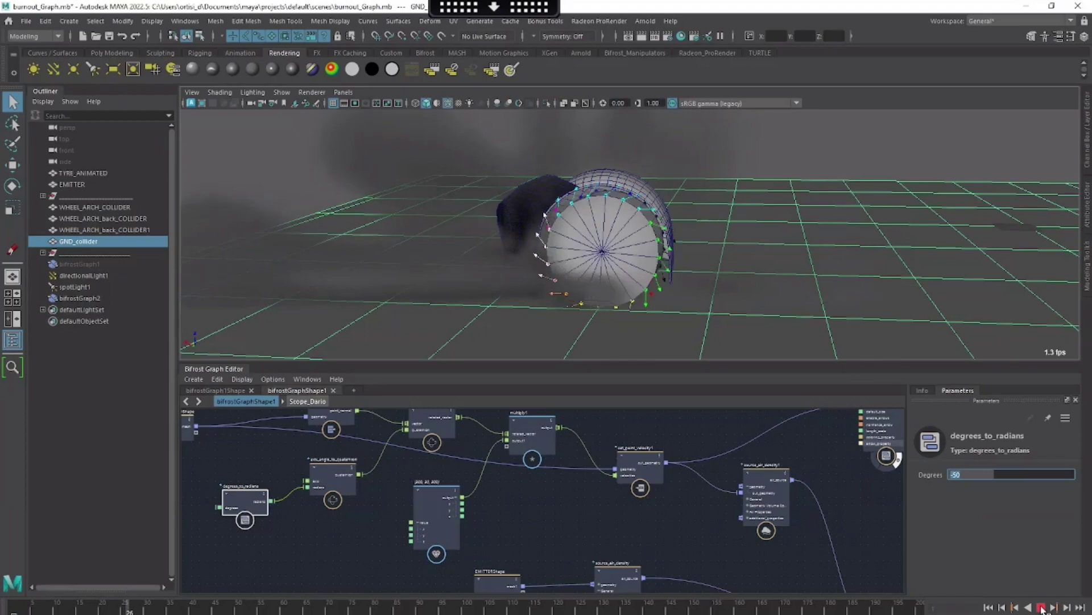
key(Escape)
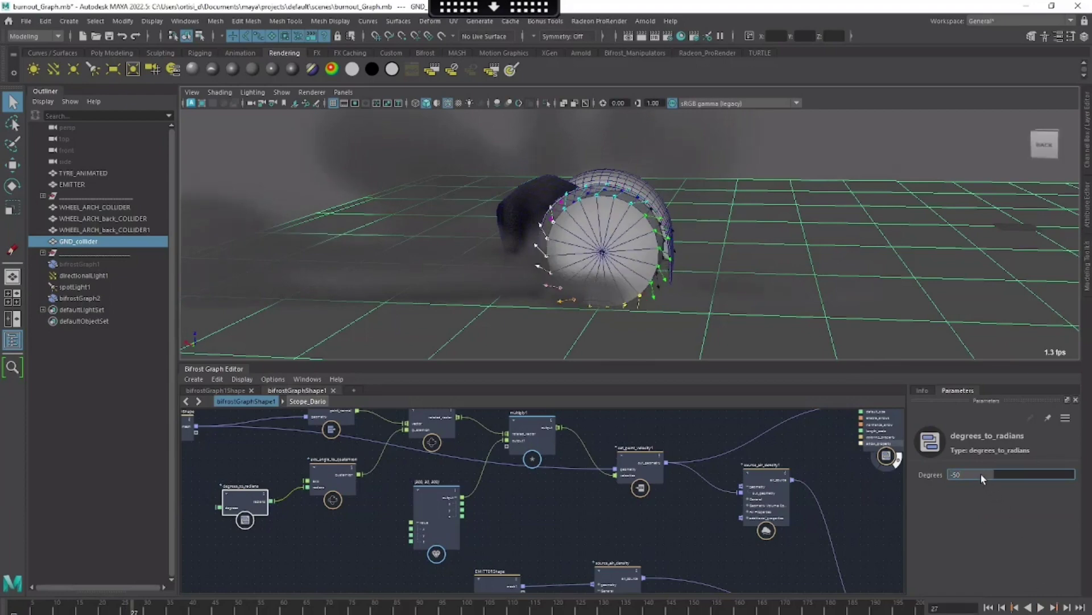
Set Degrees to -100 on the degrees_to_radians node and play the simulation, checking the smoke from the side
text(0)
key(Return)
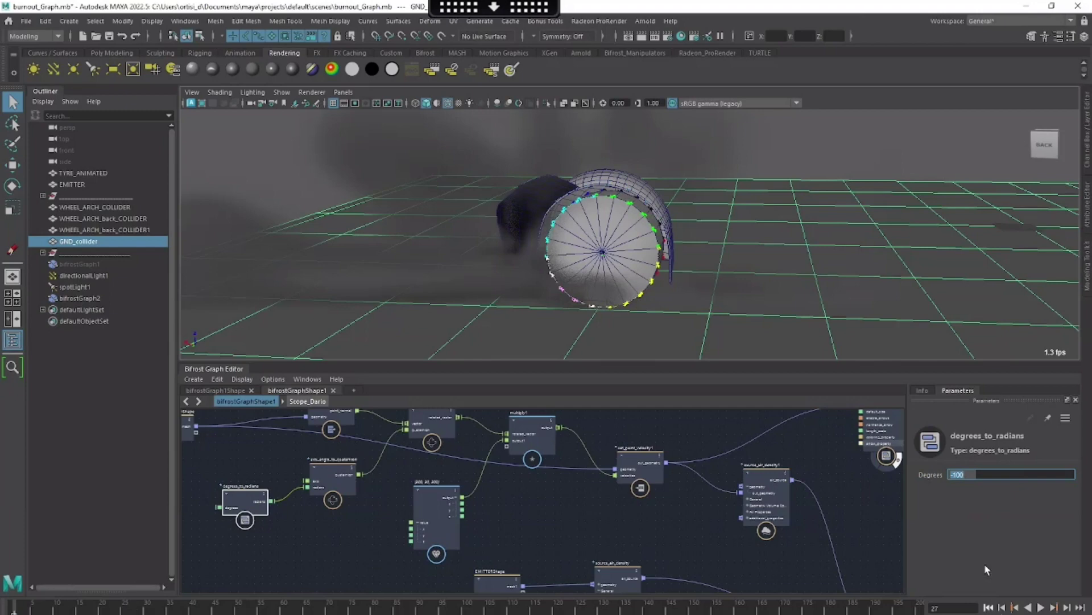
click(1041, 607)
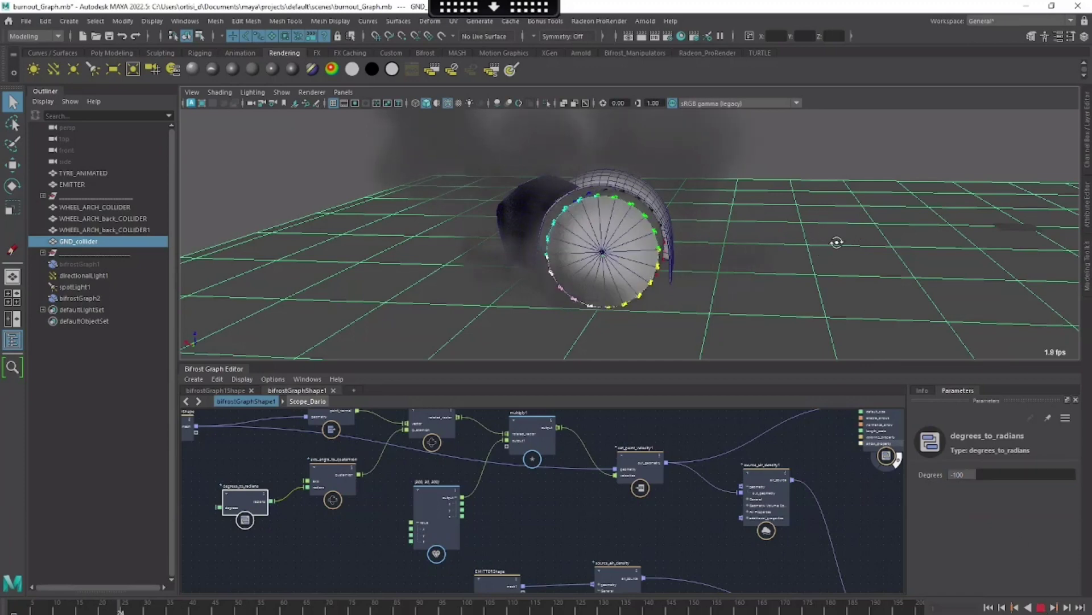
alt+drag(836, 242, 788, 244)
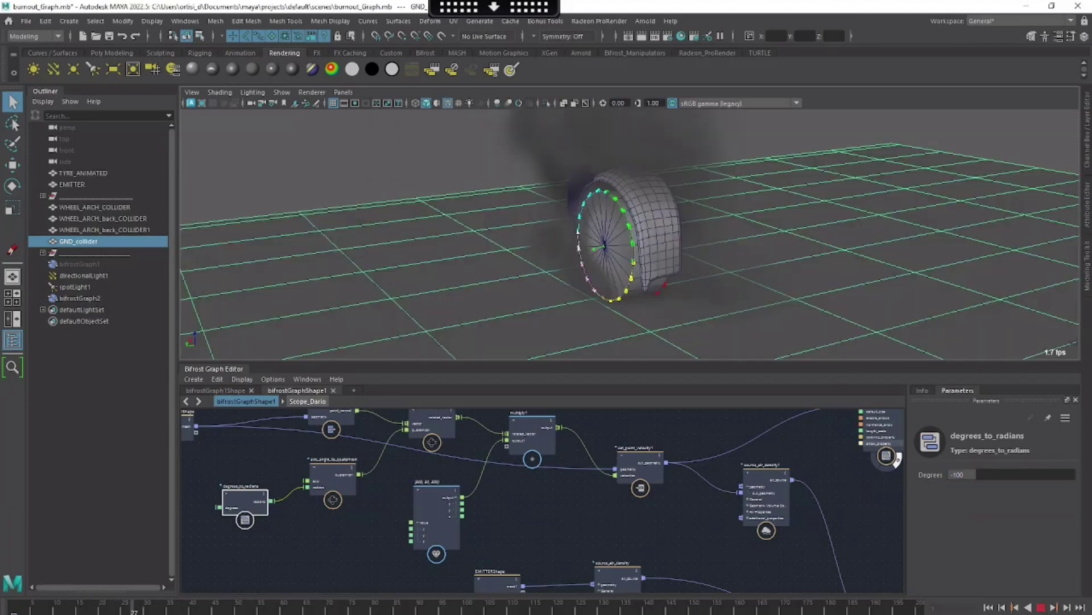
click(1041, 607)
Create a wind_influence node connected to the influences port of simulate_aero
scroll(720, 490, down, 2)
alt+middle_drag(722, 493, 712, 469)
scroll(748, 507, up, 3)
alt+middle_drag(747, 569, 742, 499)
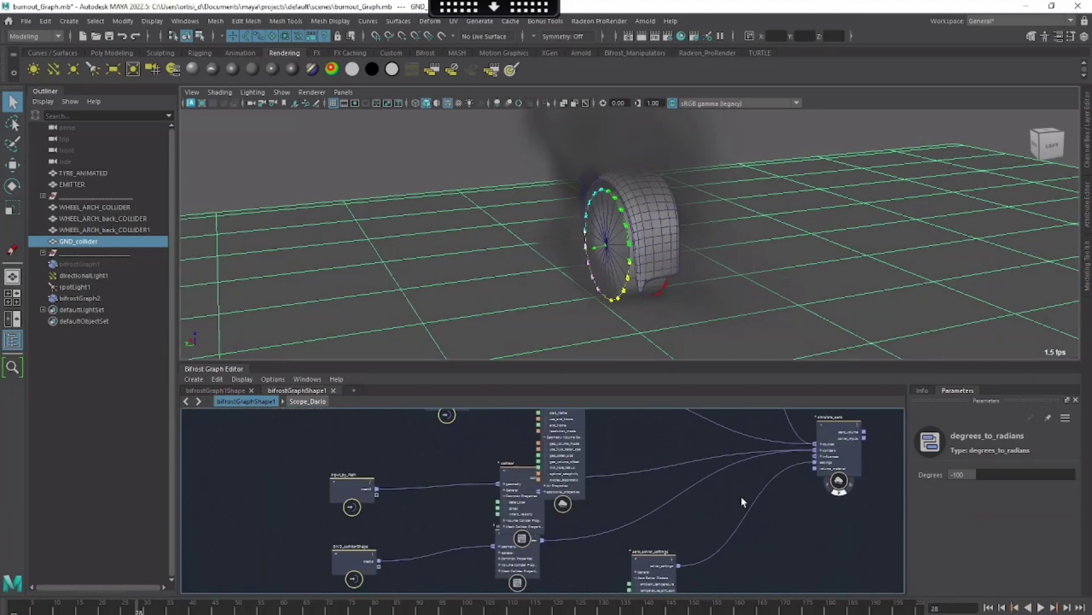
click(664, 572)
scroll(744, 520, up, 3)
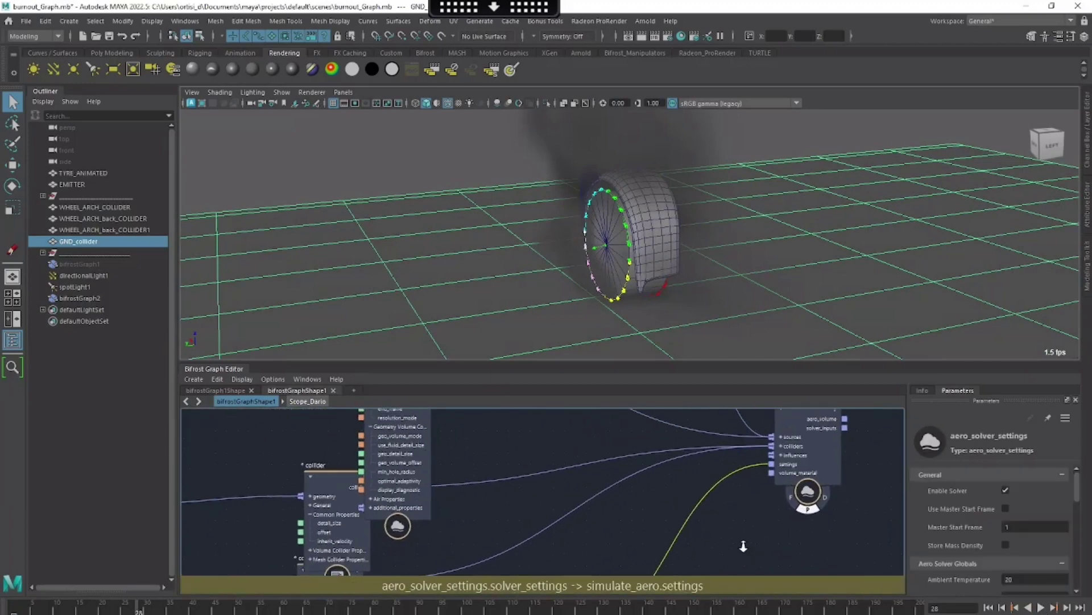
right_click(786, 449)
mouse_move(855, 488)
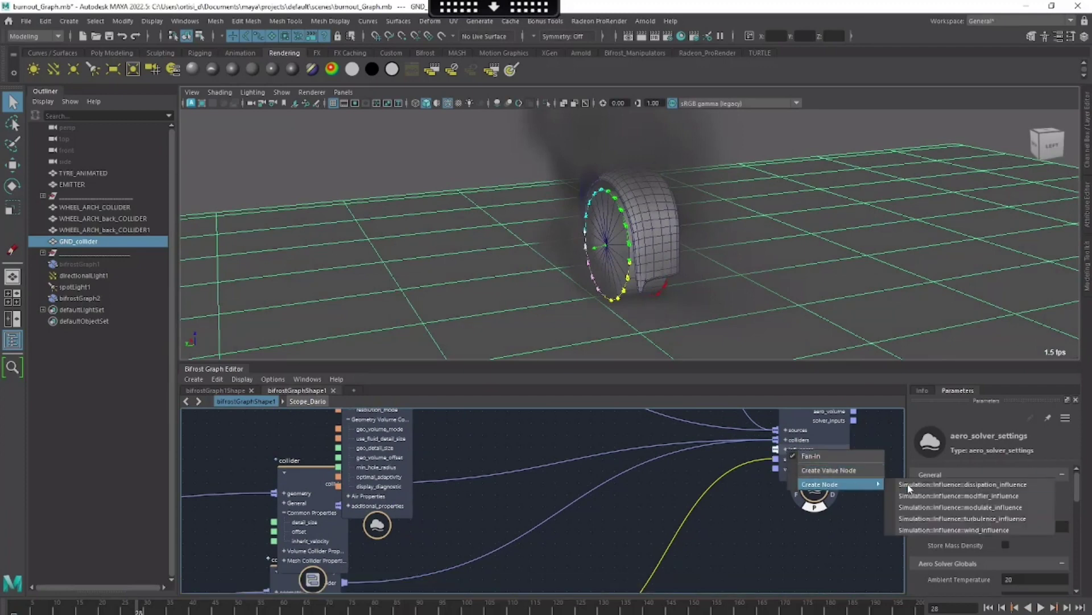
click(799, 549)
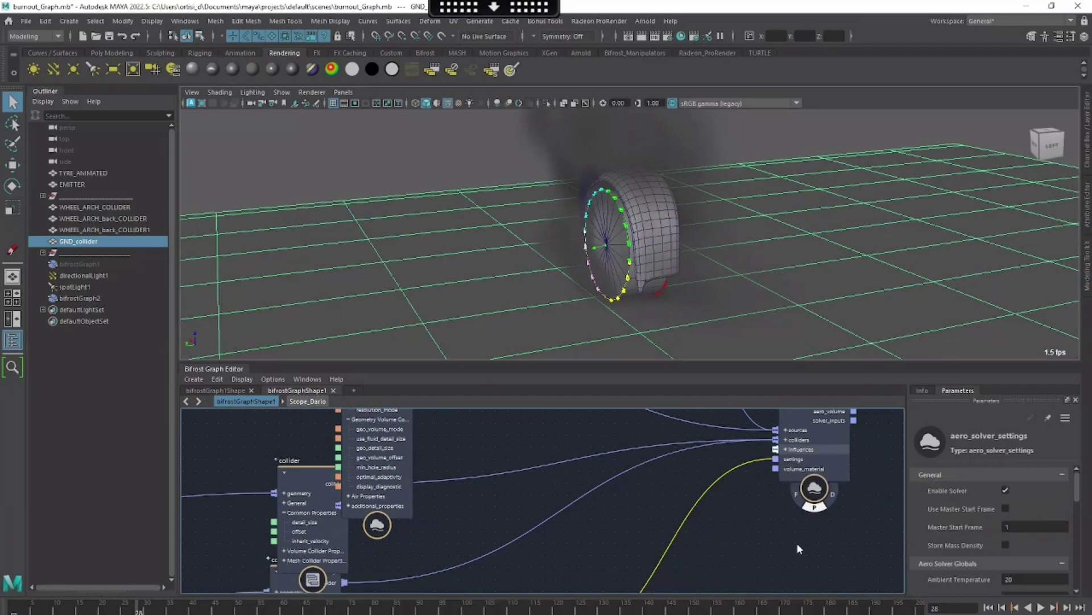
alt+middle_drag(807, 551, 800, 471)
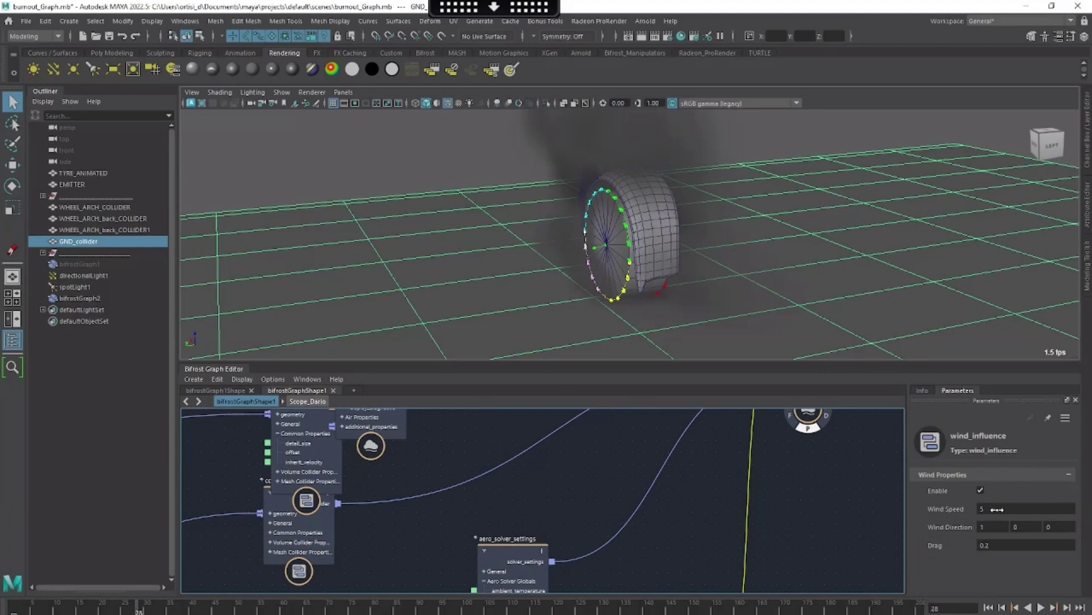
Set Wind Speed to 3 on wind_influence and play the simulation to check the drift of the smoke
alt+drag(716, 332, 174, 328)
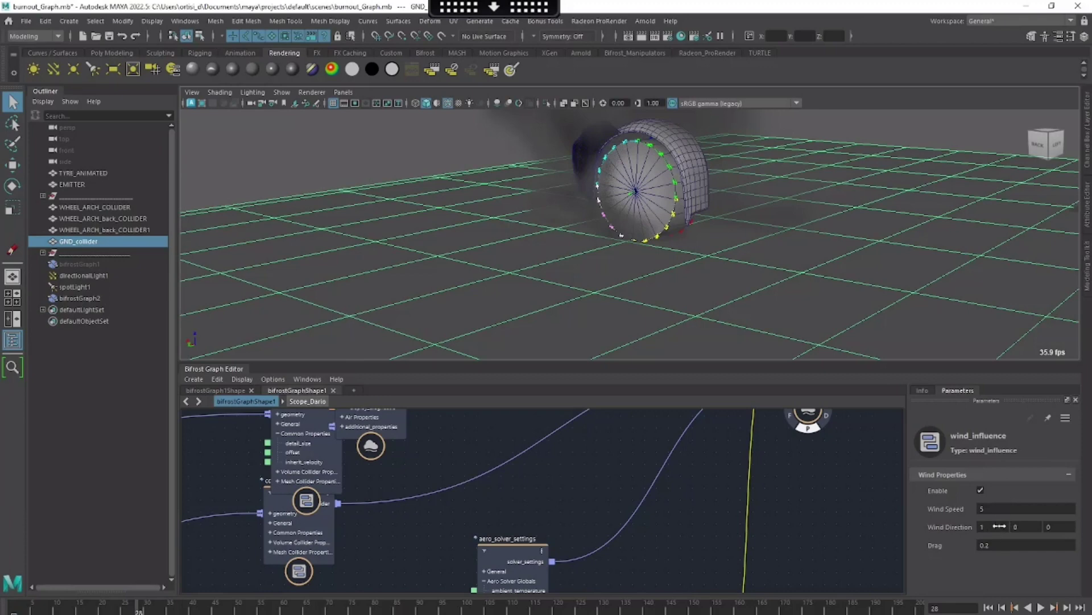
click(1002, 506)
click(1041, 607)
alt+right_drag(793, 233, 733, 262)
alt+middle_drag(796, 279, 751, 307)
alt+drag(751, 279, 782, 313)
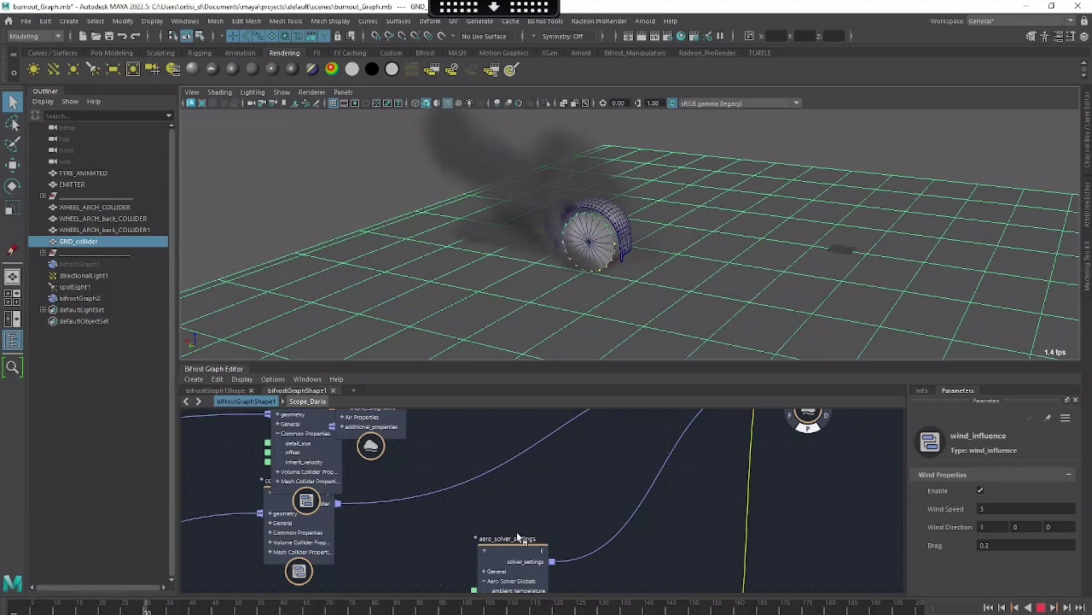
Move the source_air_density node clear of the overlapping collider node in the graph
scroll(621, 504, down, 2)
alt+middle_drag(555, 474, 590, 585)
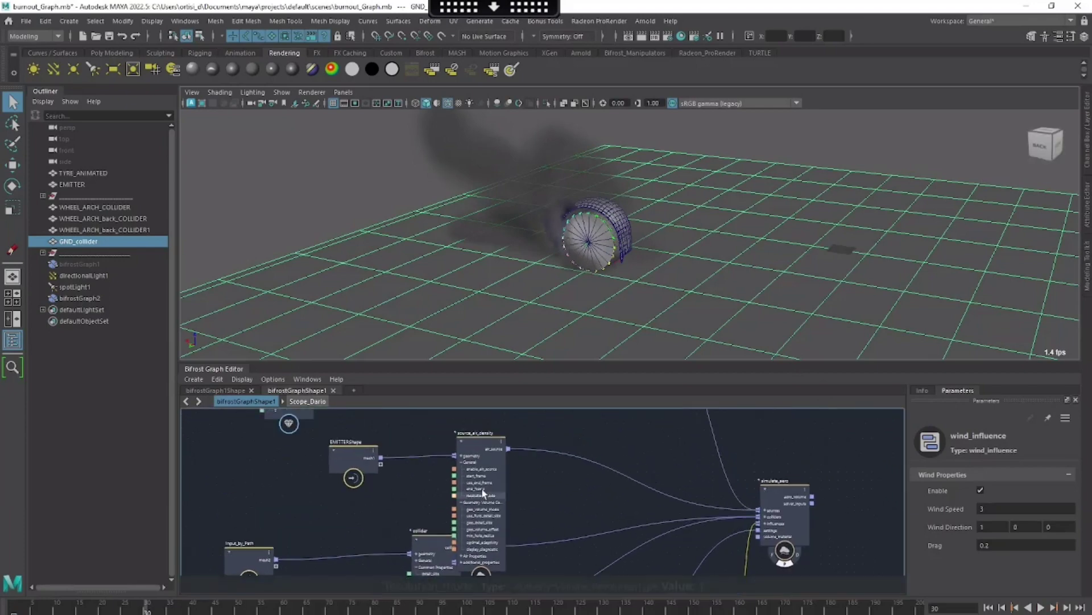
drag(484, 493, 572, 490)
alt+middle_drag(673, 414, 674, 460)
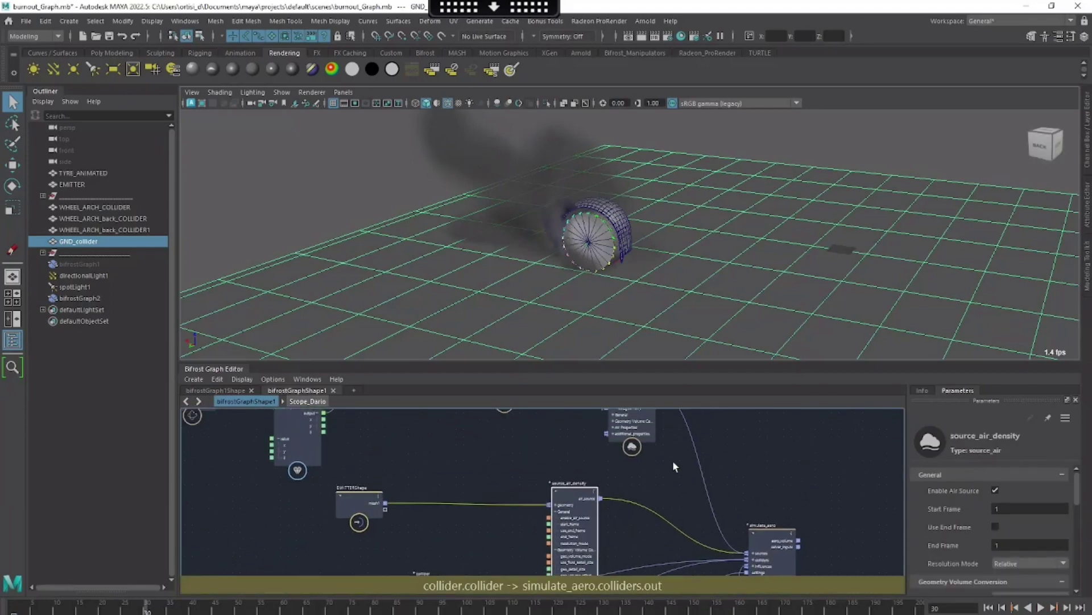
Set the value2 node feeding multiply1 to 30, 30, 30
alt+middle_drag(570, 425, 641, 484)
scroll(512, 477, up, 1)
alt+middle_drag(473, 475, 623, 505)
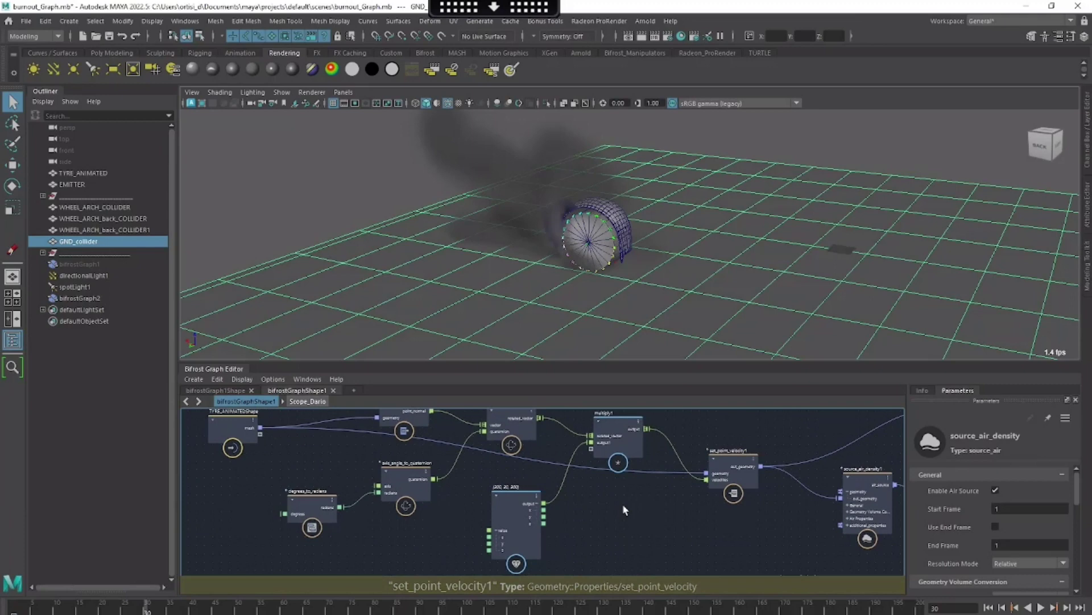
click(527, 515)
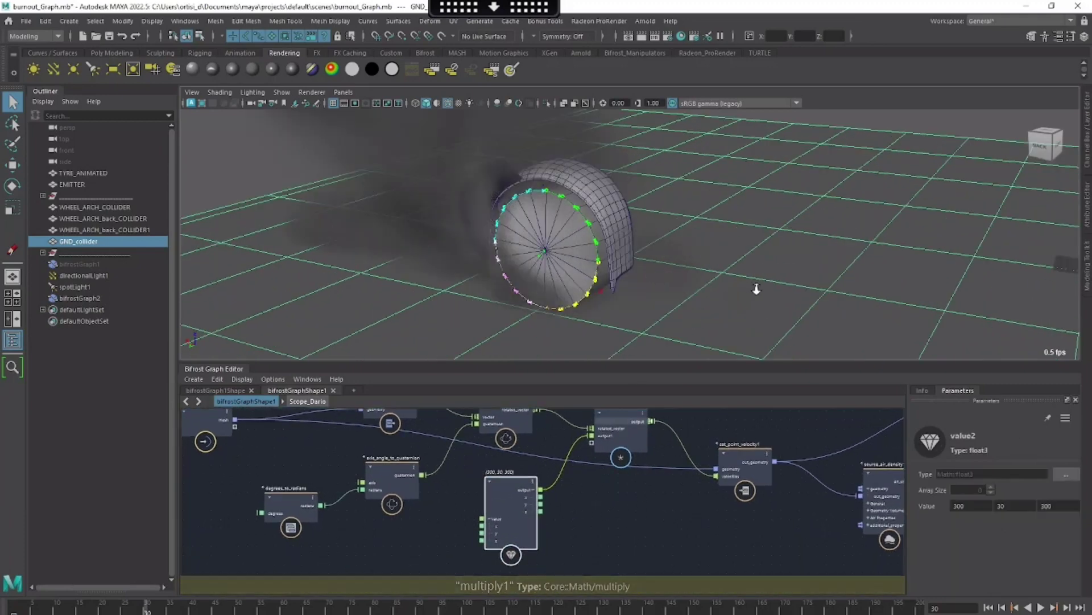
scroll(756, 289, up, 3)
alt+middle_drag(756, 289, 817, 239)
double_click(965, 506)
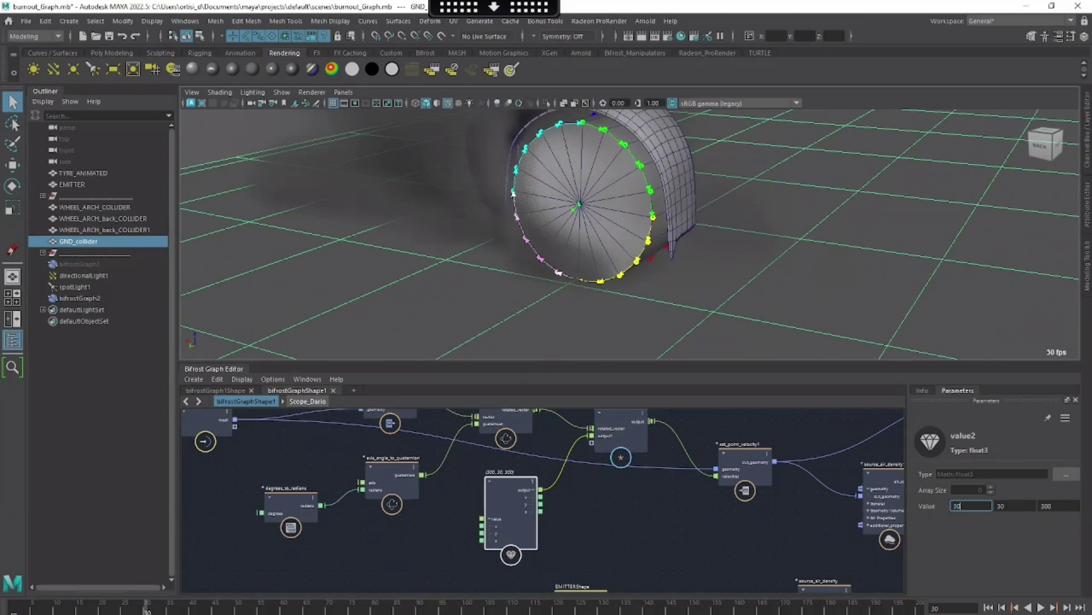
key(Tab)
key(Tab)
text(30)
key(Return)
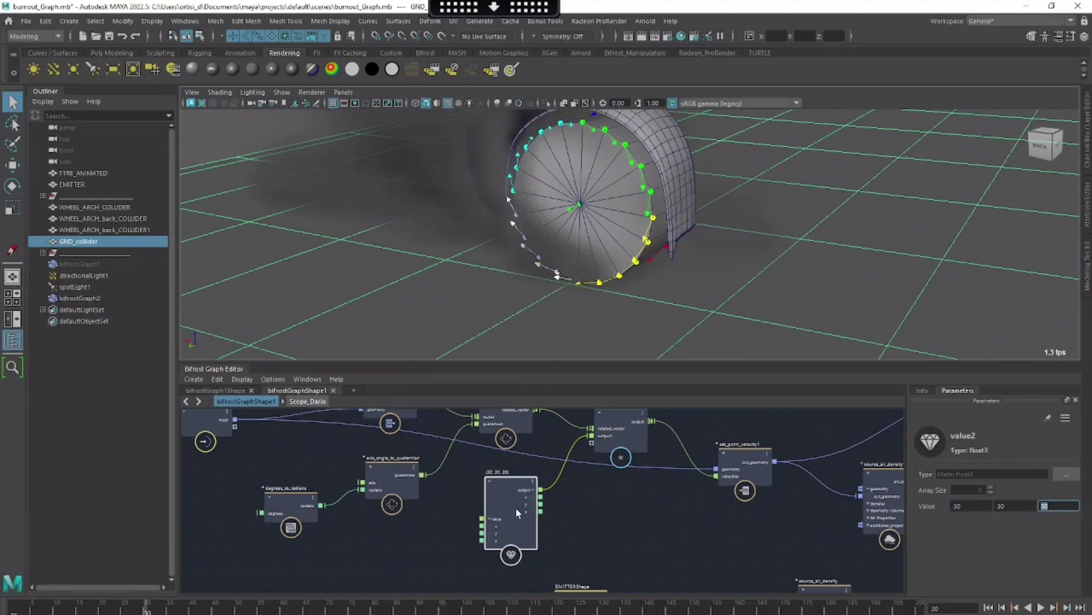
Shift the value2 node slightly within the graph below multiply1
drag(516, 508, 513, 524)
alt+right_drag(576, 511, 578, 510)
drag(511, 505, 506, 493)
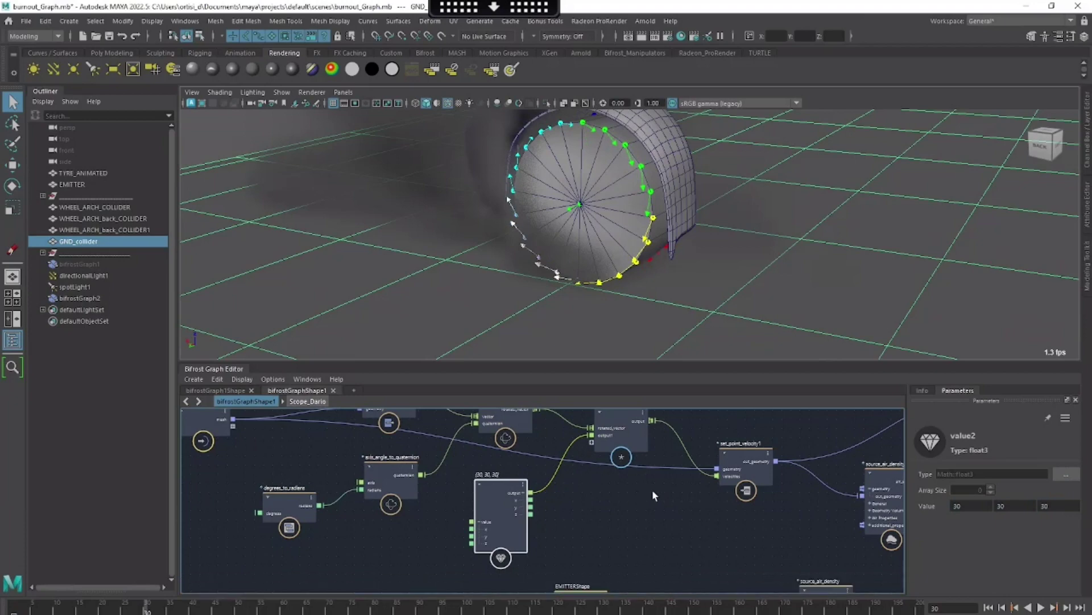
Play the simulation from the first frame and examine the smoke behind the wheel from a wider view
click(988, 607)
click(1042, 608)
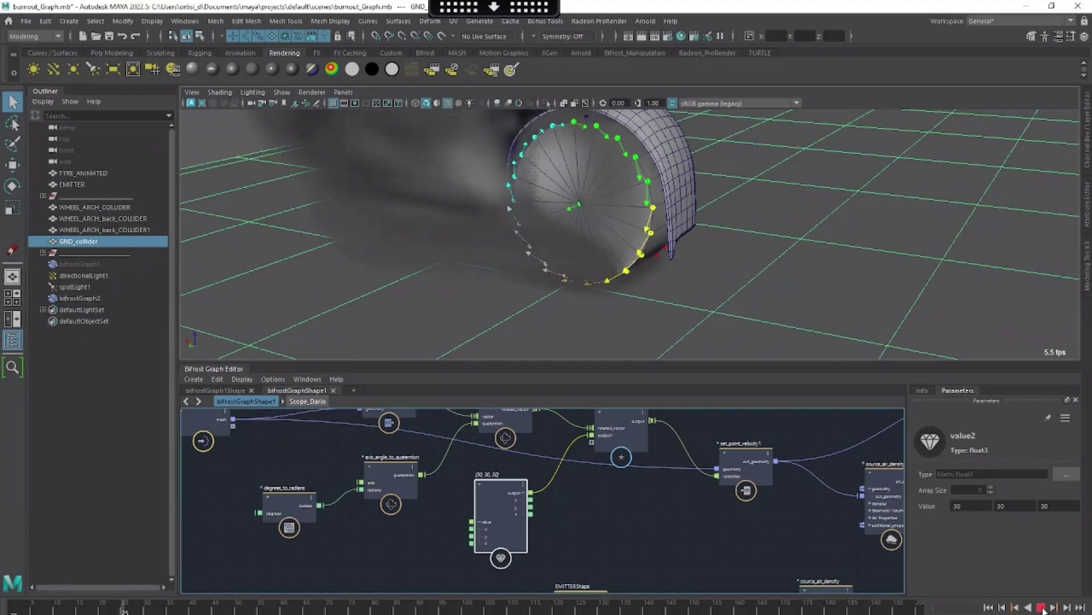
click(1043, 609)
scroll(635, 269, down, 3)
alt+drag(695, 310, 714, 304)
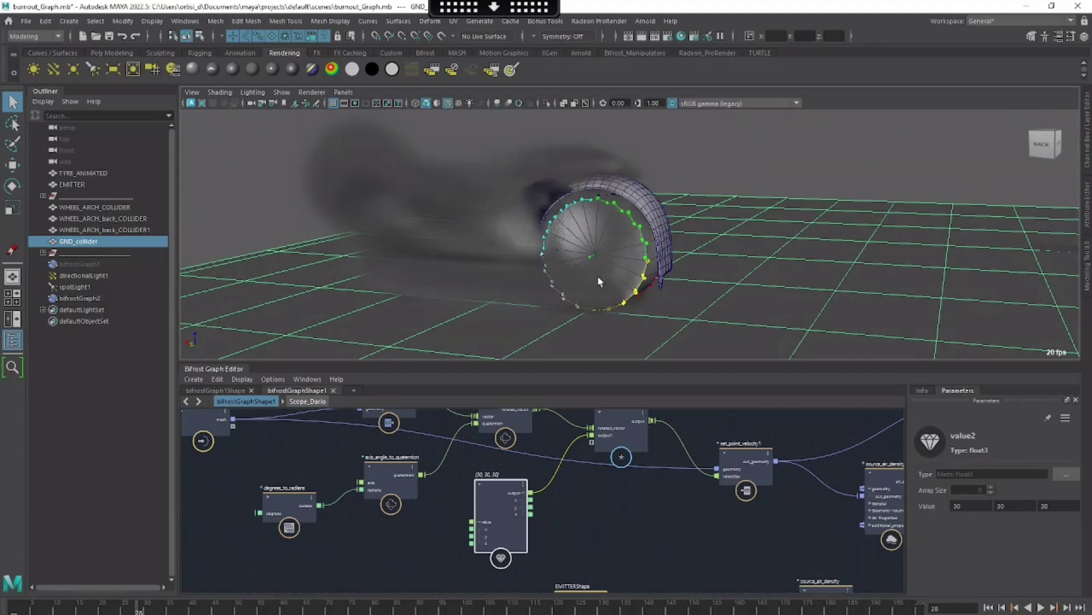
click(1041, 608)
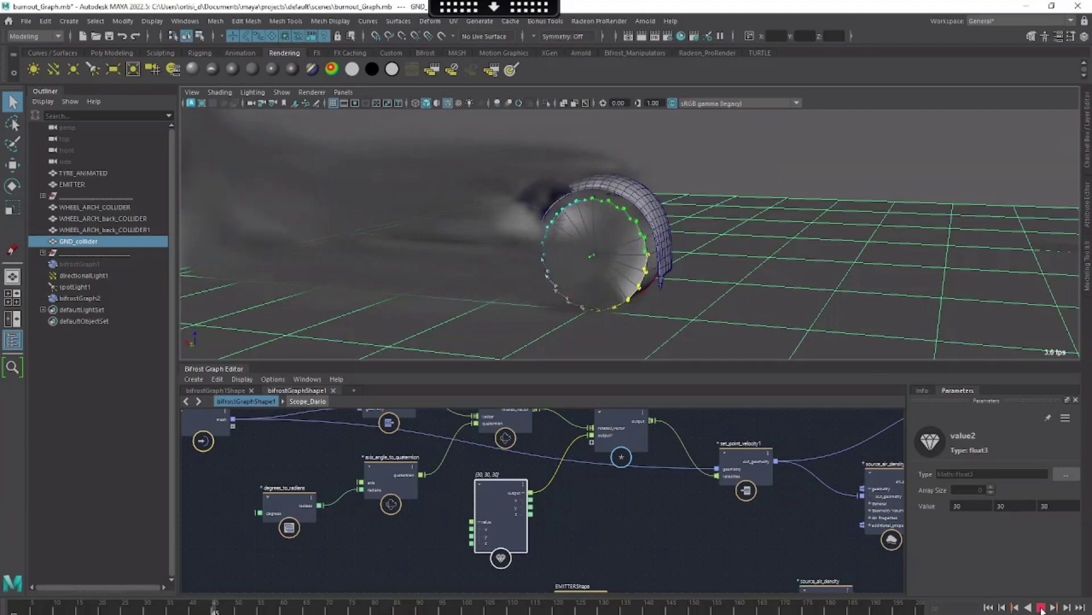
key(Escape)
Set the value2 node to 300, 30, 300 and play the simulation from the first frame
double_click(968, 505)
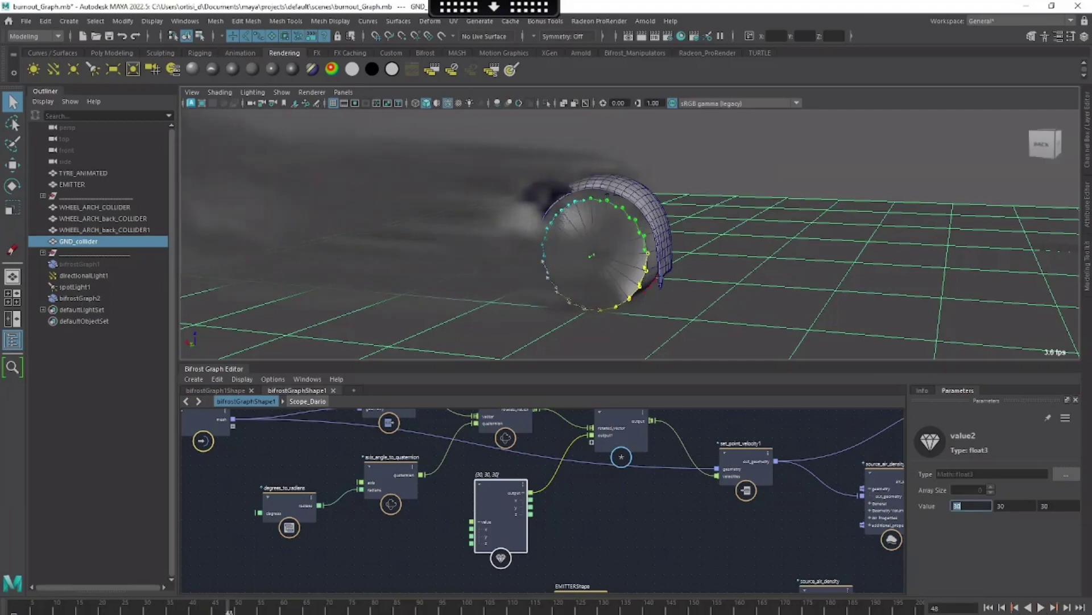
key(Tab)
text(3)
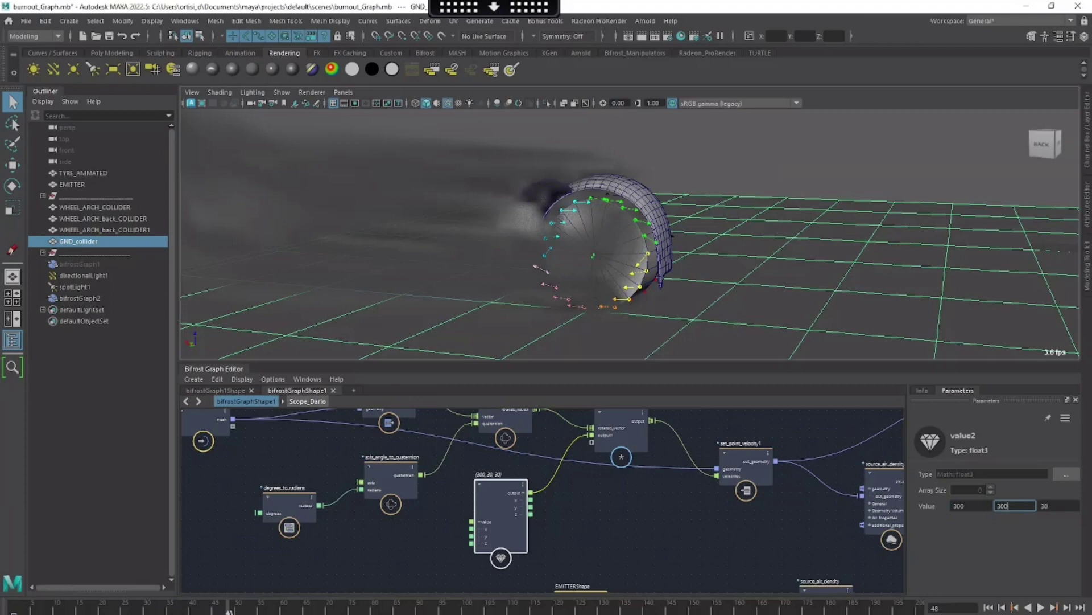
key(Tab)
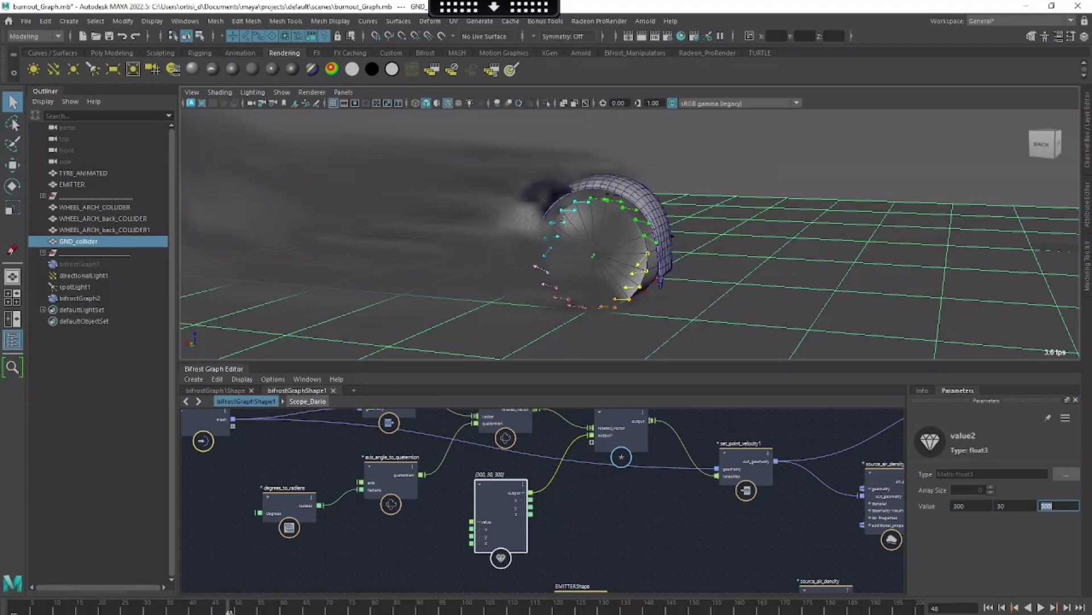
click(989, 605)
click(1042, 607)
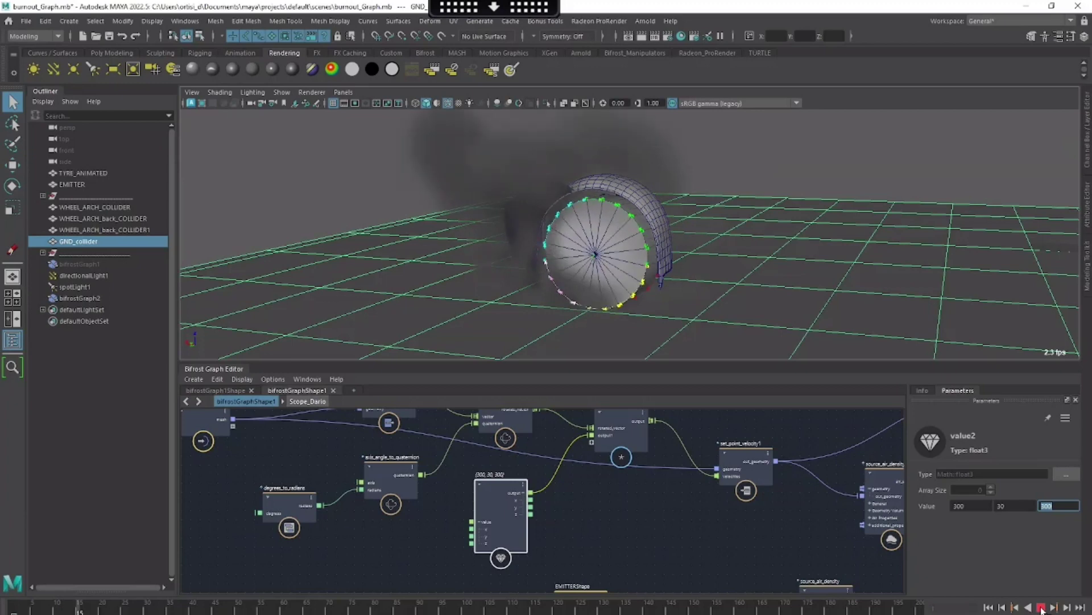
Set the degrees_to_radians node's Degrees to -150 and play the simulation from the first frame
click(288, 516)
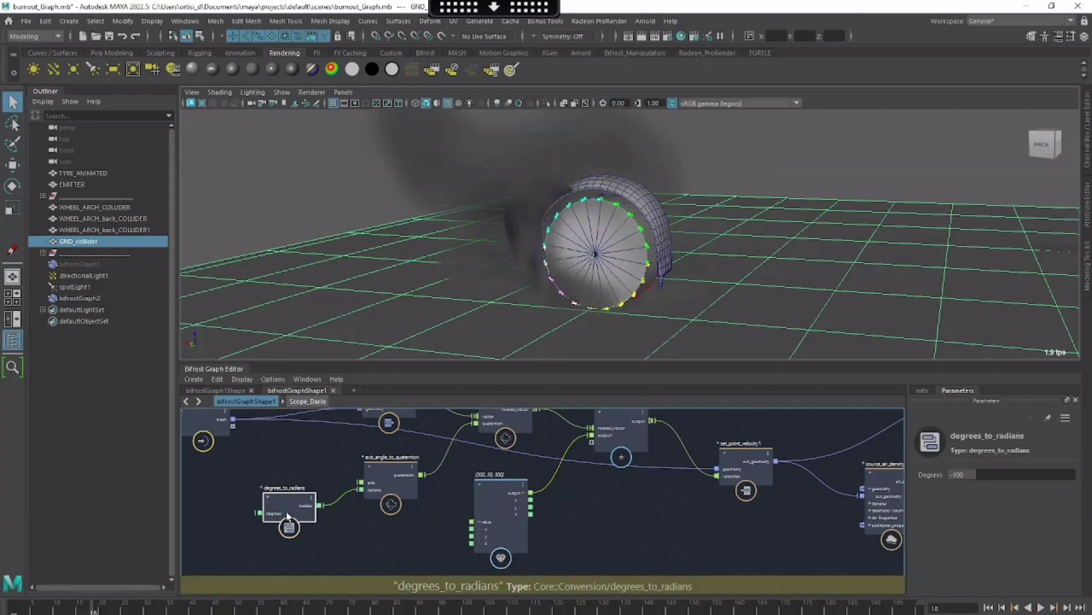
click(1027, 476)
text(-)
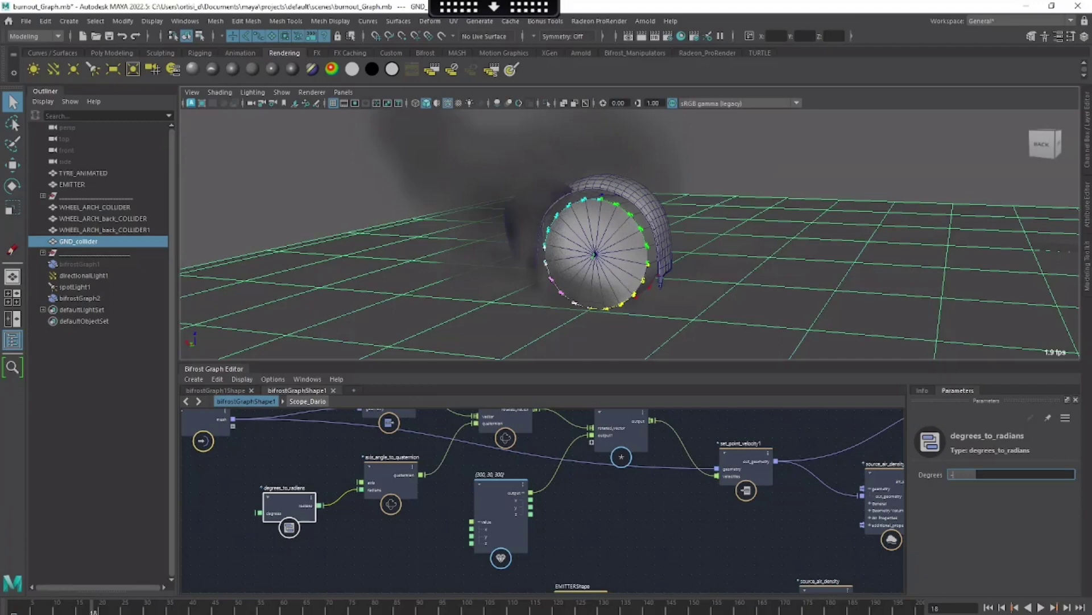
text(150)
key(Return)
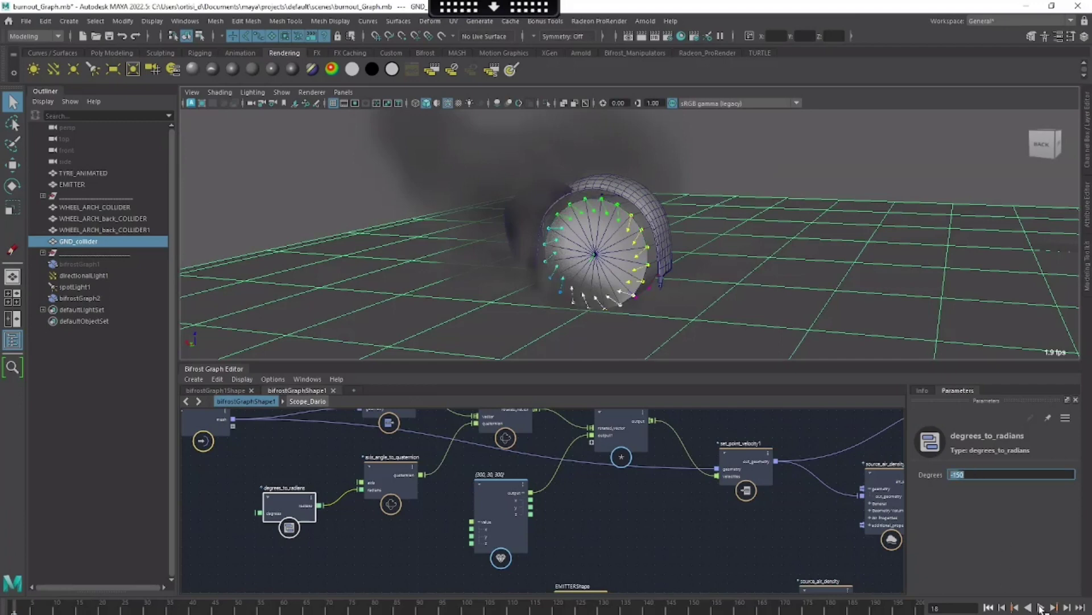
click(1041, 607)
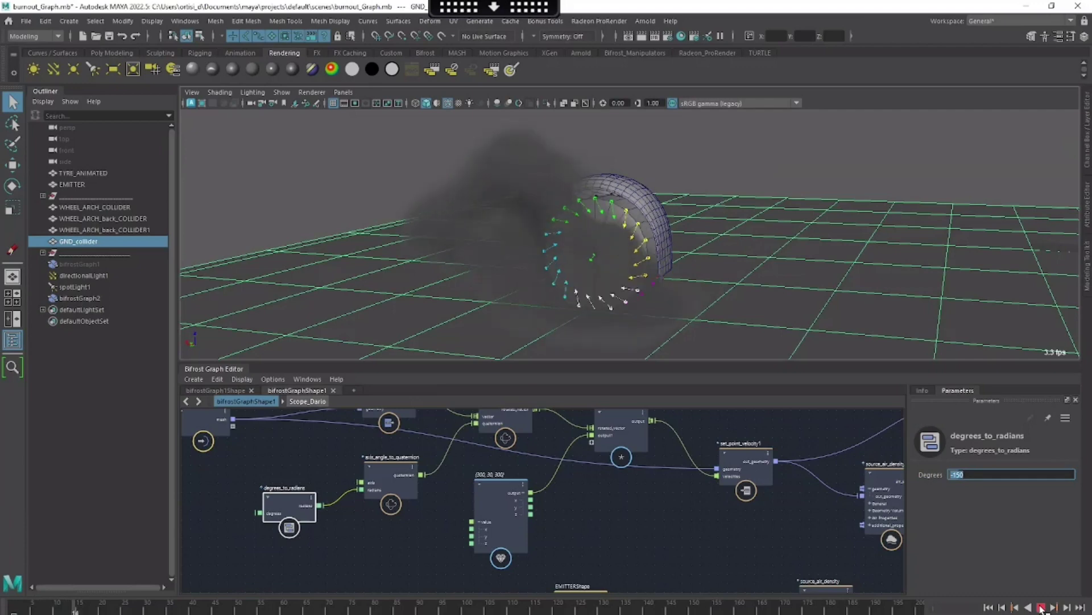
click(1041, 607)
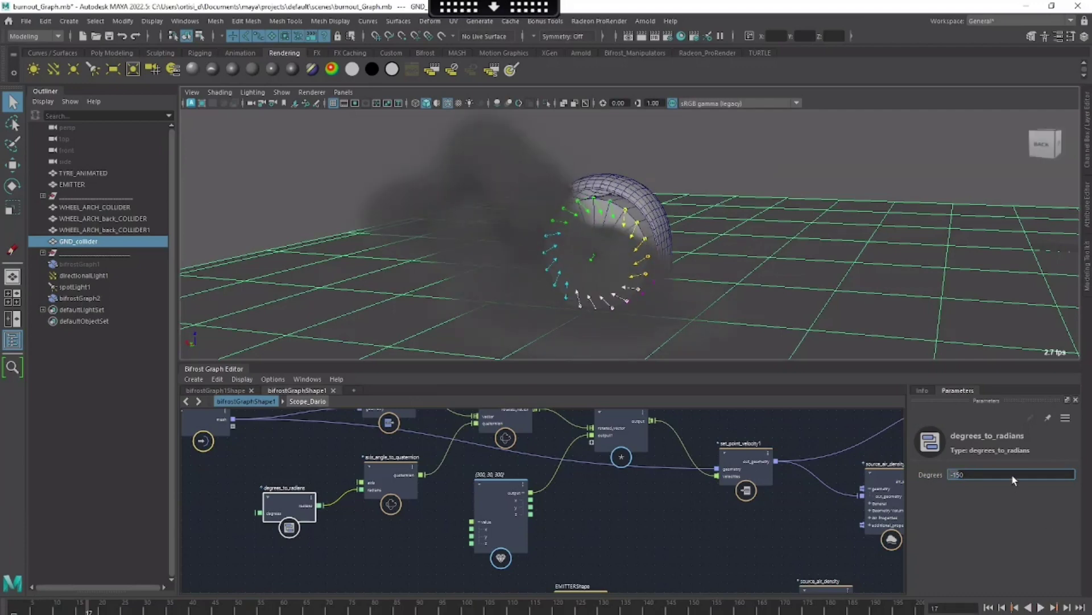
Set the degrees_to_radians node's Degrees to -130 and replay the simulation from the first frame
text(0)
key(Return)
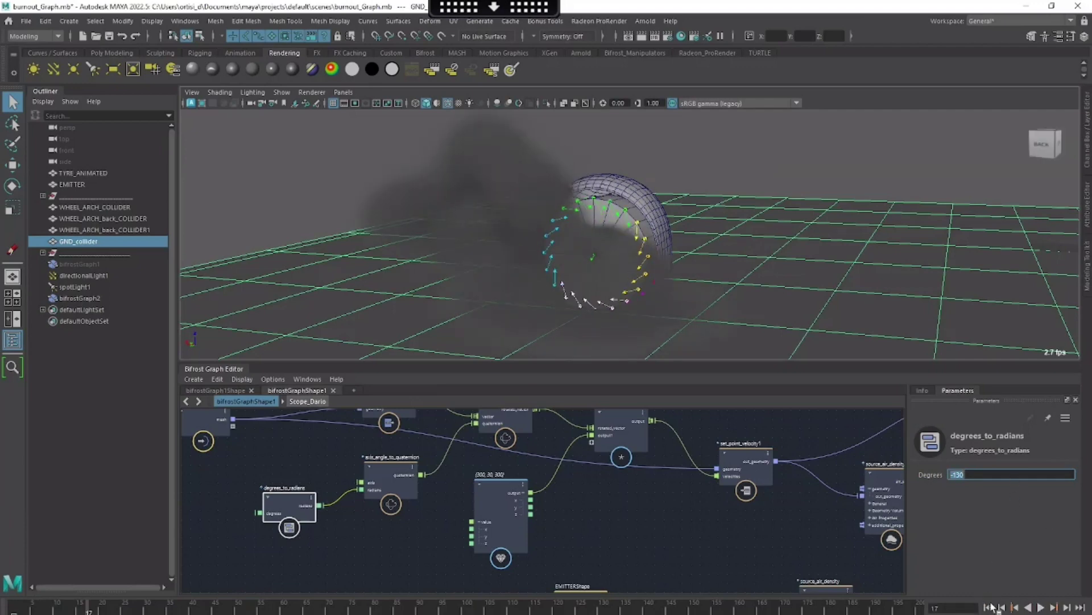
click(1041, 608)
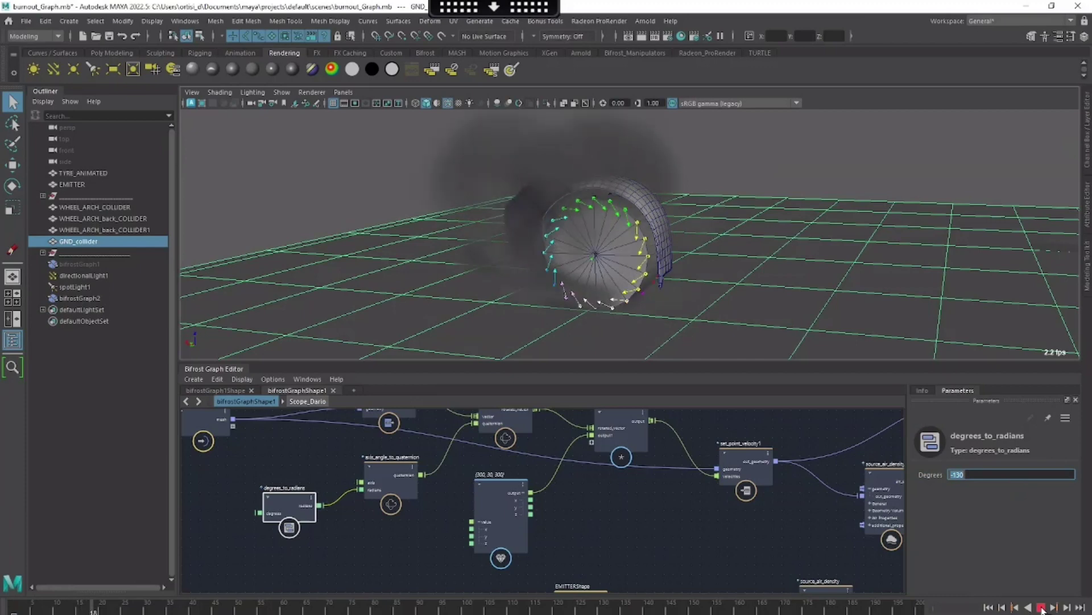
key(Escape)
Create a dissipation_influence node feeding the influences port of simulate_aero
scroll(680, 519, down, 3)
alt+middle_drag(677, 515, 626, 431)
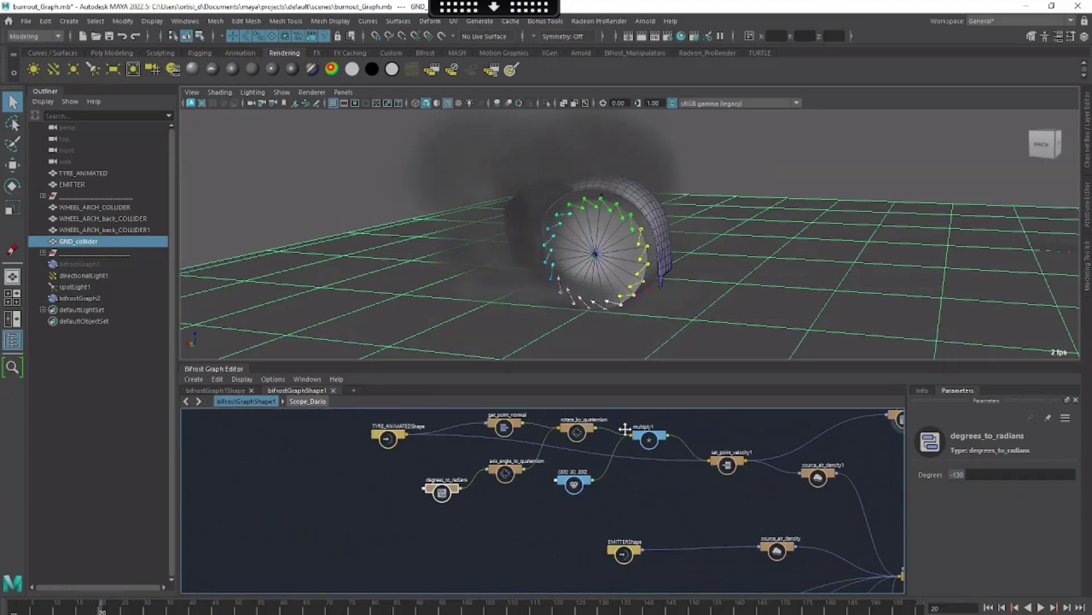
alt+middle_drag(711, 561, 643, 436)
alt+middle_drag(701, 518, 680, 484)
scroll(734, 529, up, 5)
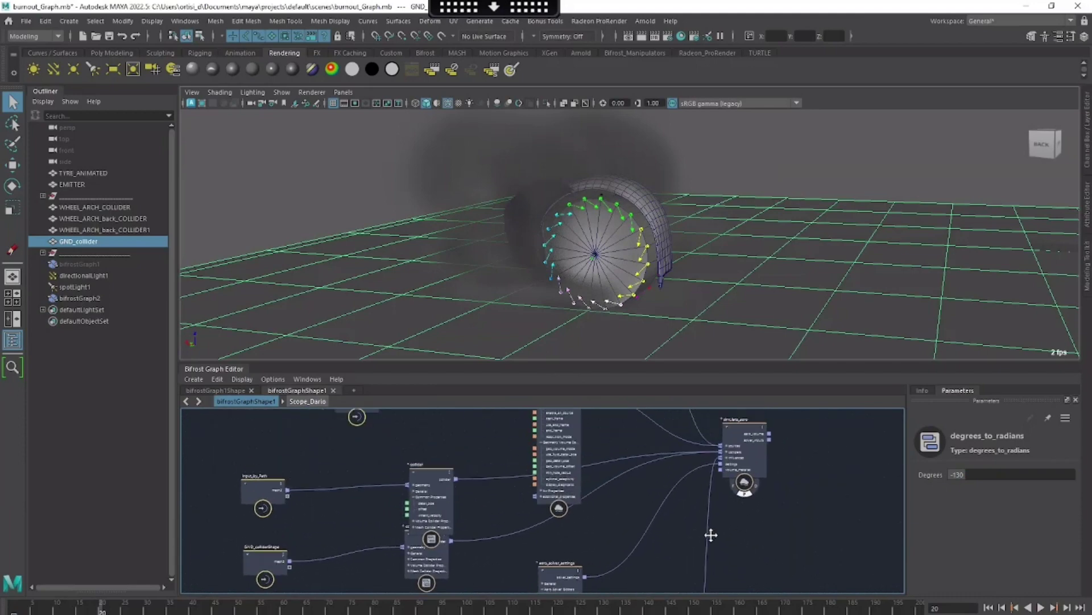
right_click(751, 480)
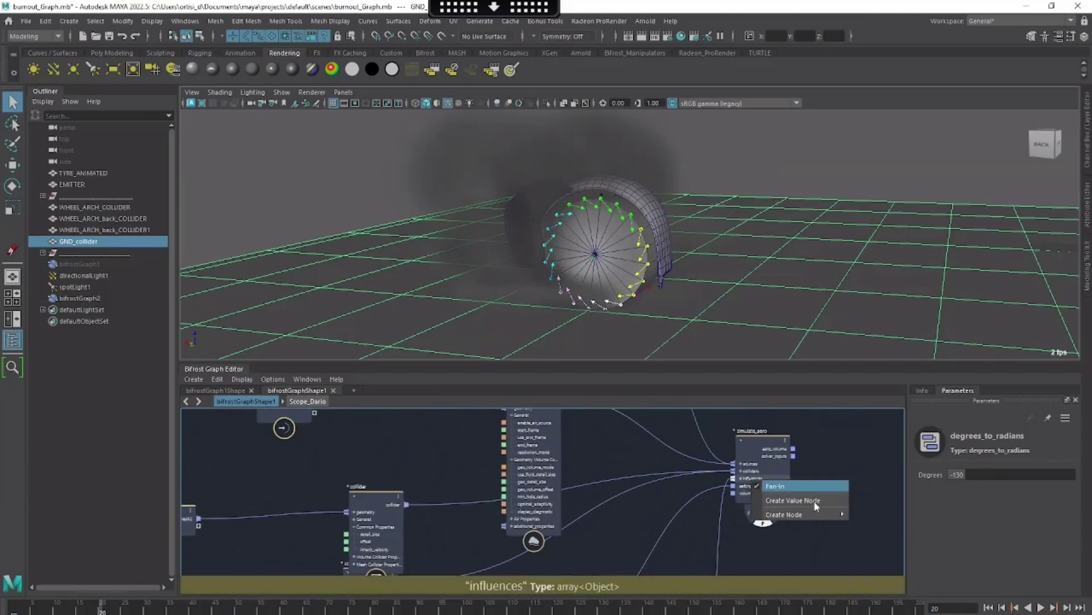
mouse_move(818, 514)
click(882, 514)
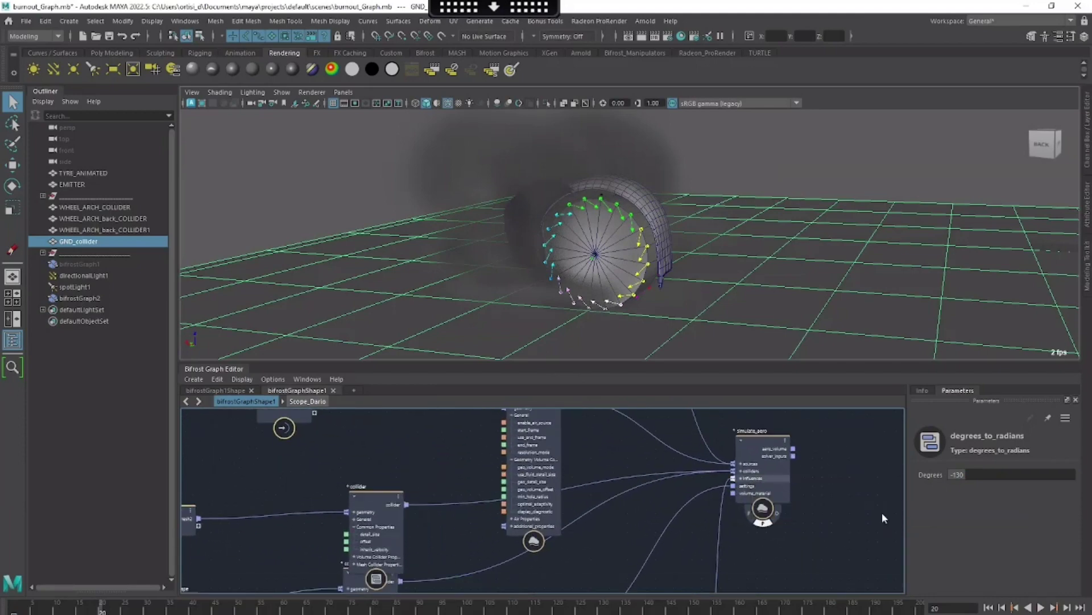
middle_drag(834, 548, 819, 490)
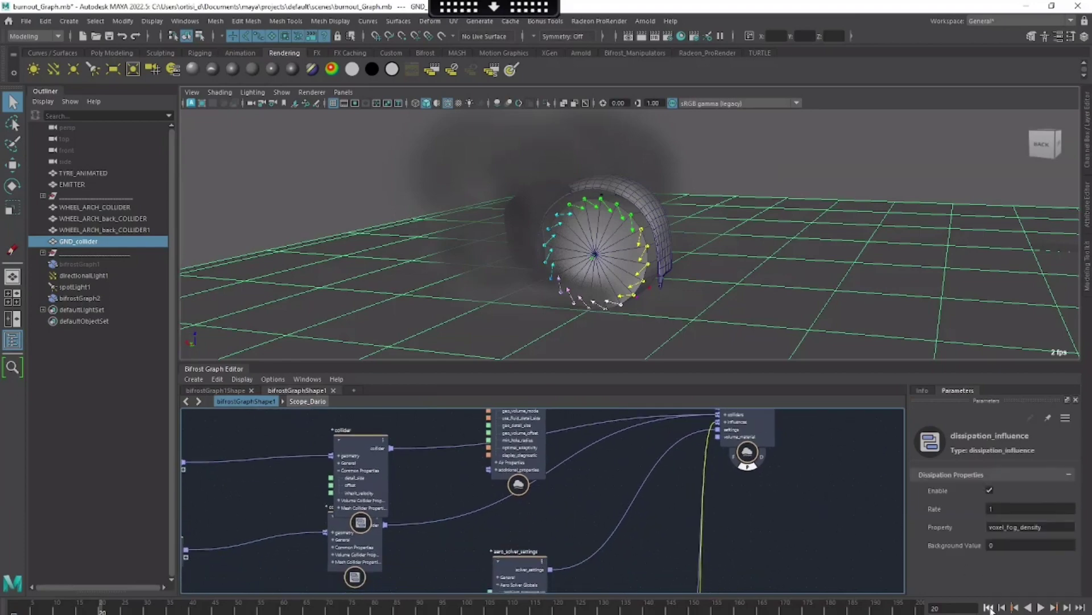
Play the simulation from the first frame and examine the dissipating smoke from a wider view and from under the ground
click(1041, 608)
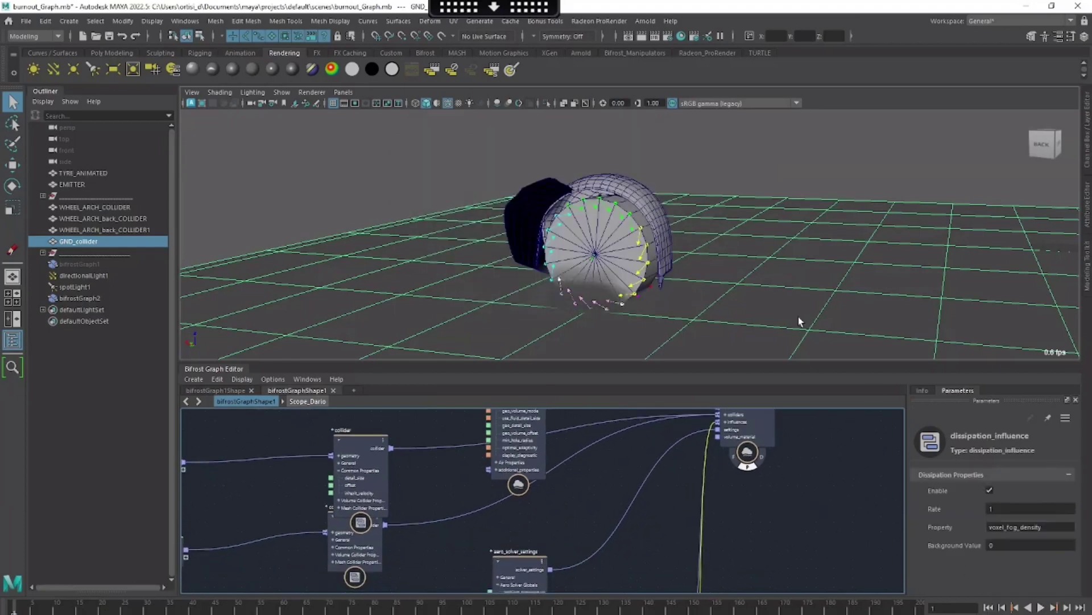
click(1041, 607)
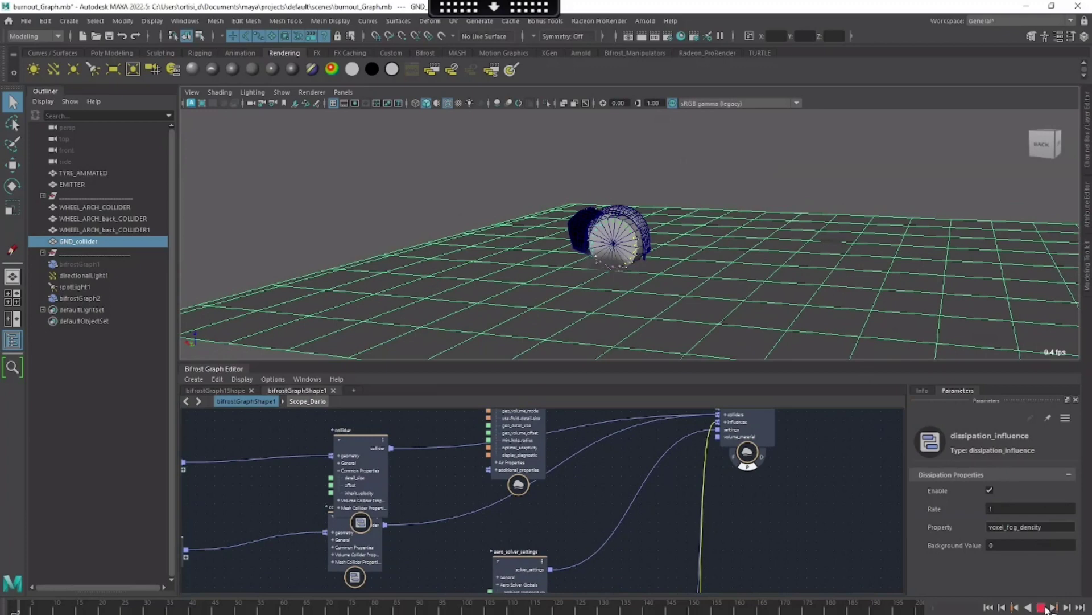
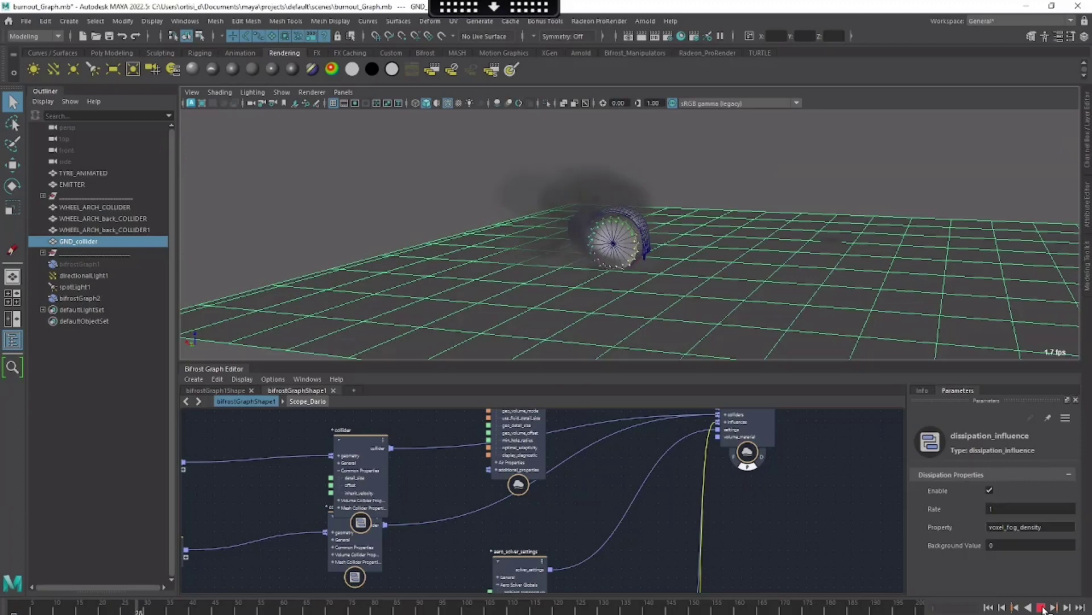
click(810, 173)
alt+drag(802, 153, 802, 138)
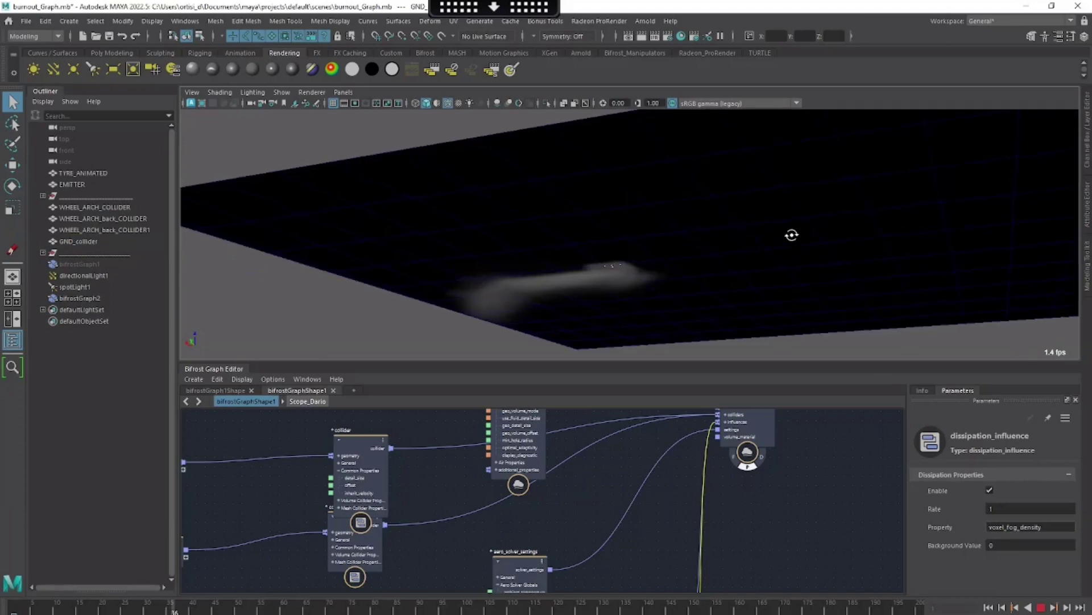
alt+drag(788, 234, 779, 294)
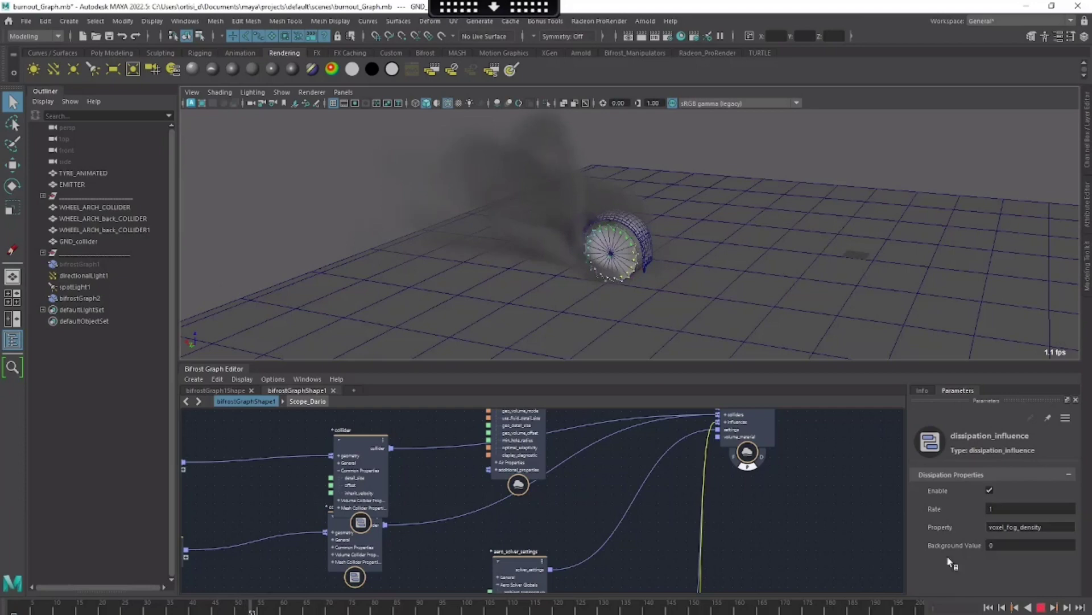
key(Escape)
Set the Detail Size of the wheel arch's collider node to 0.003
middle_drag(611, 479, 807, 486)
click(335, 458)
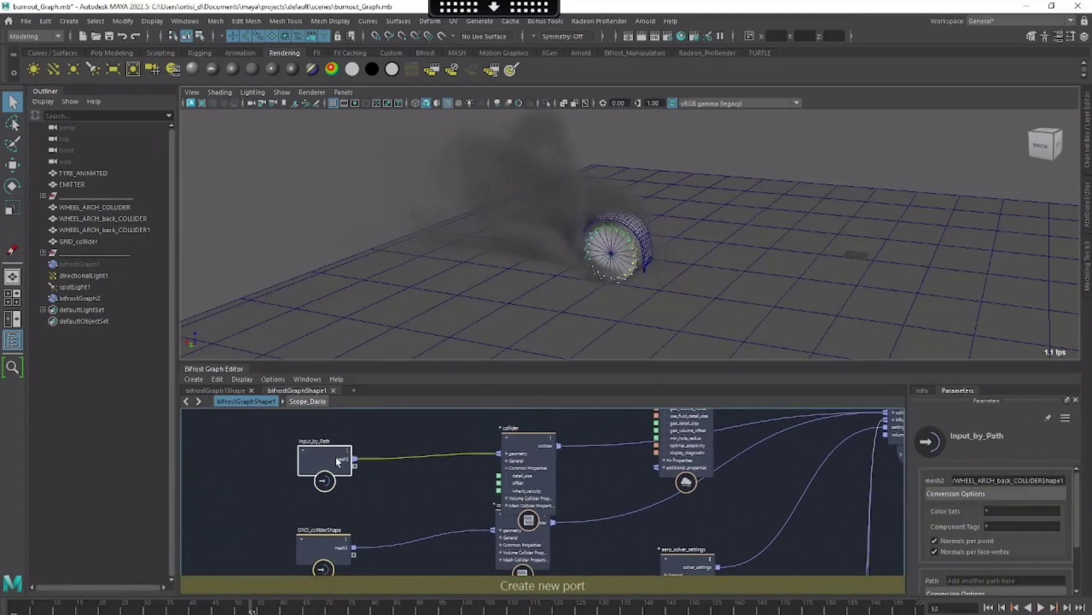
click(515, 441)
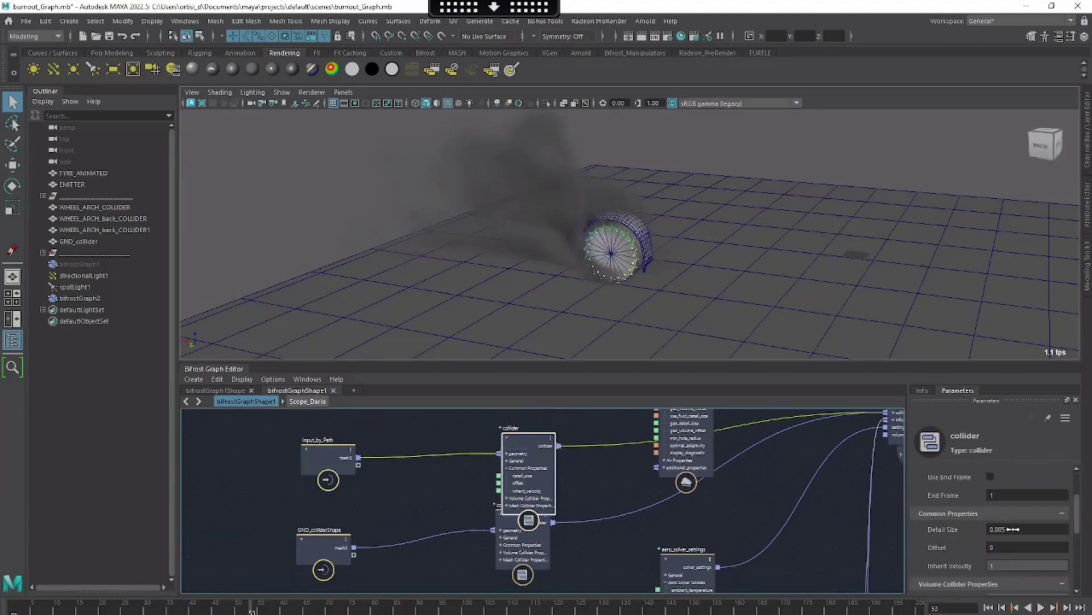
double_click(1010, 530)
text(0.003)
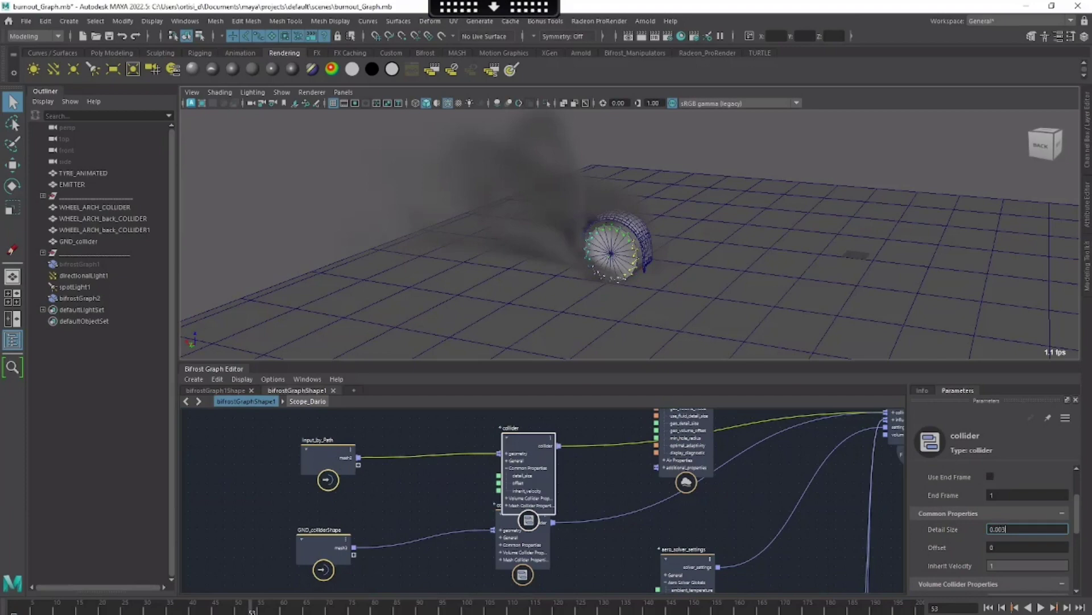
text(3)
key(Return)
text(0.003)
key(Return)
Set the Detail Size of the ground's collider1 node to 0.002 and replay the simulation from the first frame
click(530, 539)
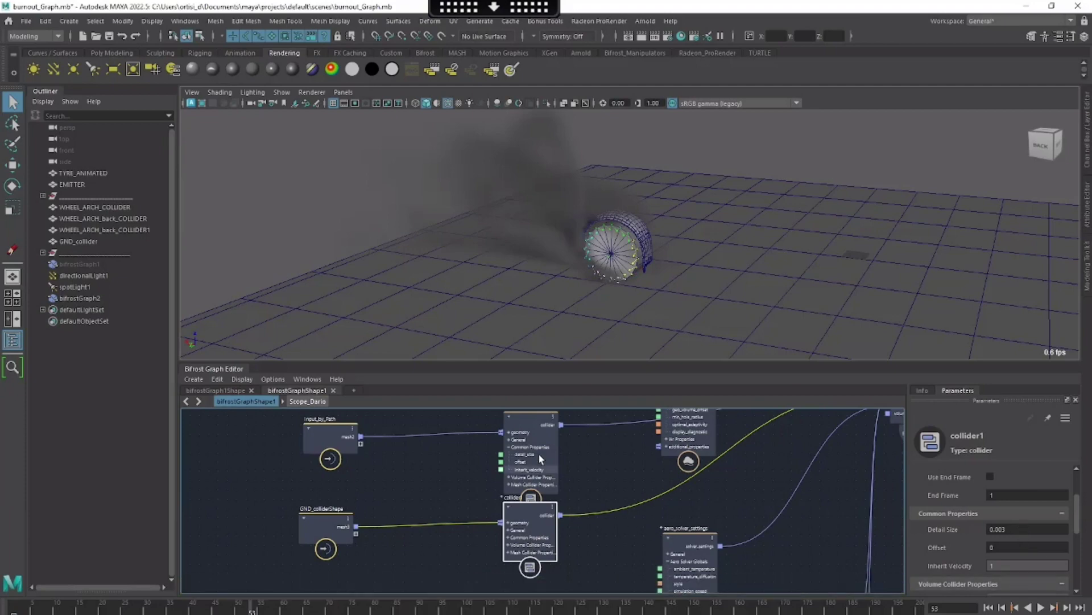
click(532, 523)
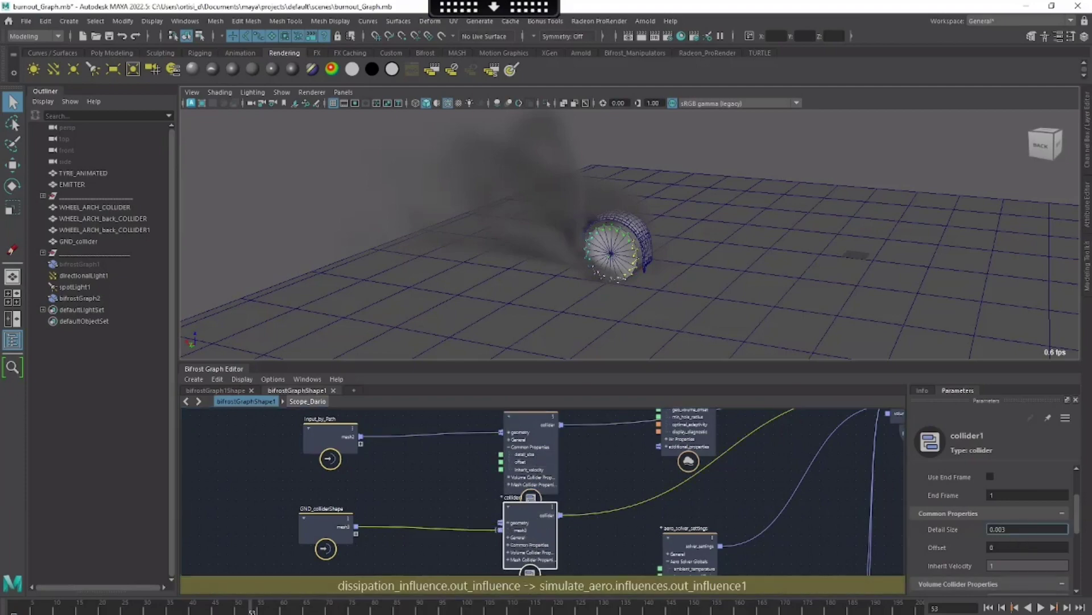
double_click(999, 530)
text(0.002)
key(Return)
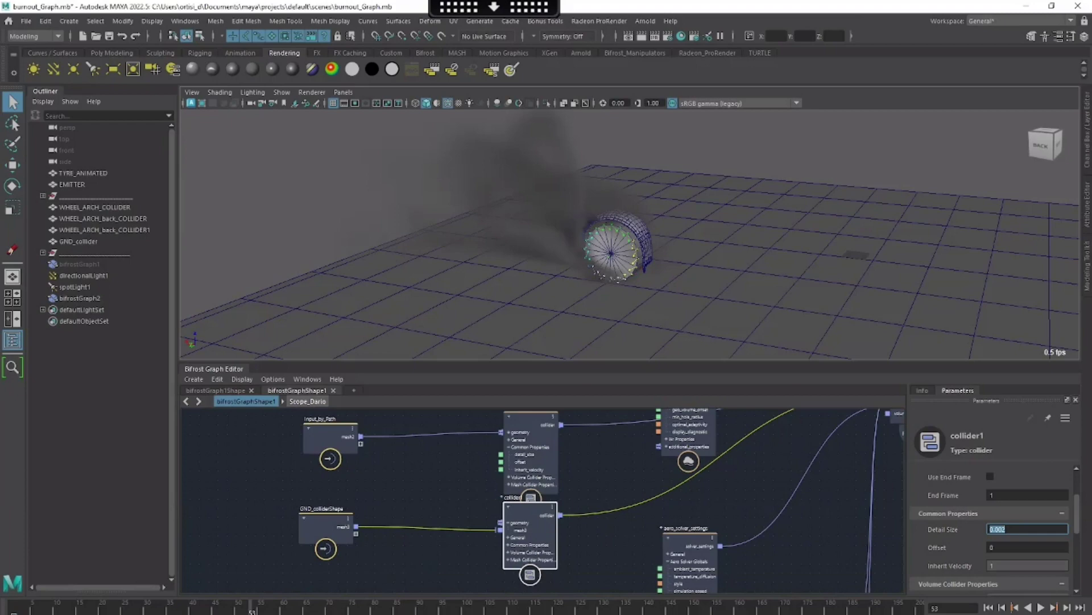
scroll(974, 521, down, 4)
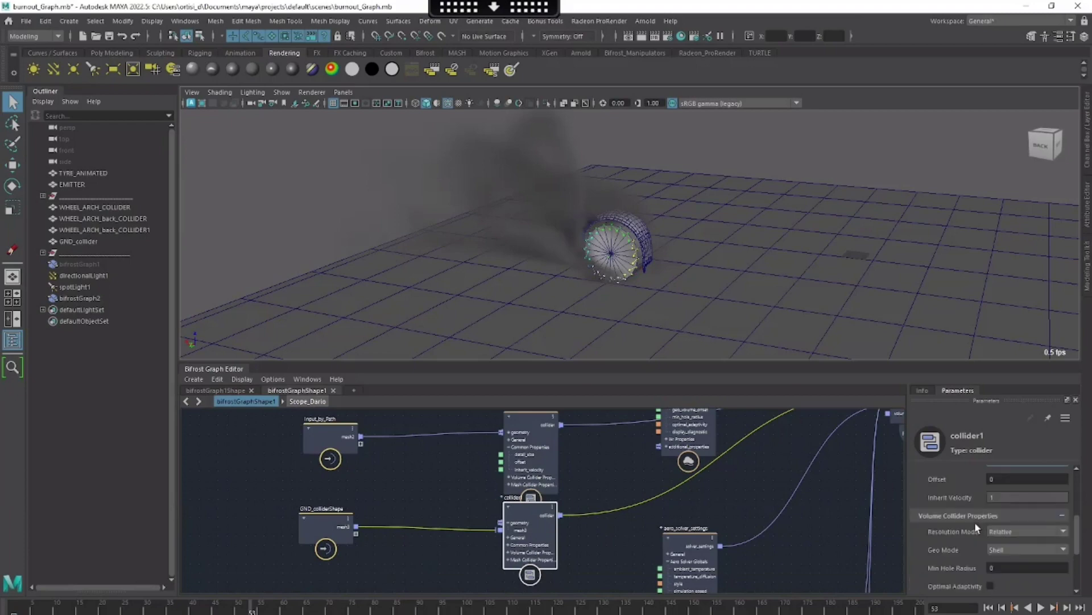
click(1041, 608)
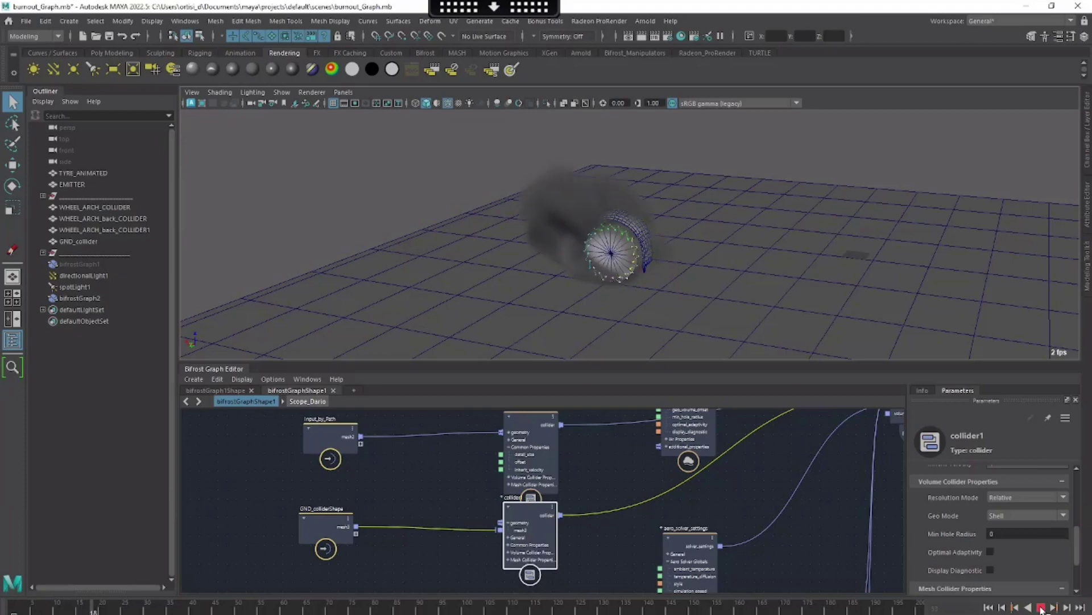
key(Escape)
Move the source_air_density1 node to a clear spot in the graph and rename it source_air_Velocity
middle_drag(749, 502, 712, 537)
drag(637, 450, 655, 494)
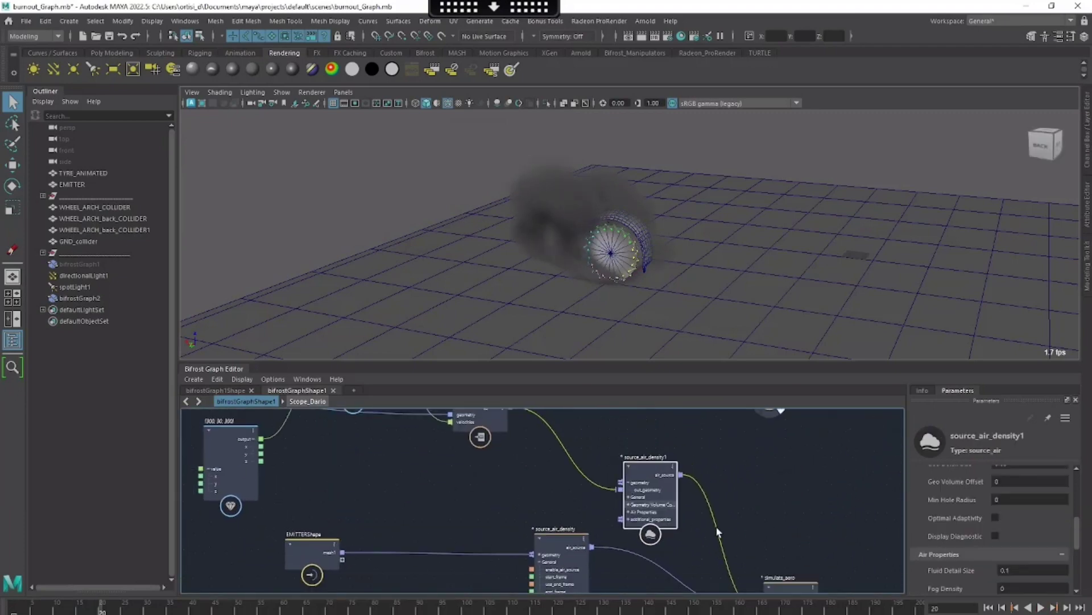
middle_drag(732, 525, 738, 503)
double_click(670, 434)
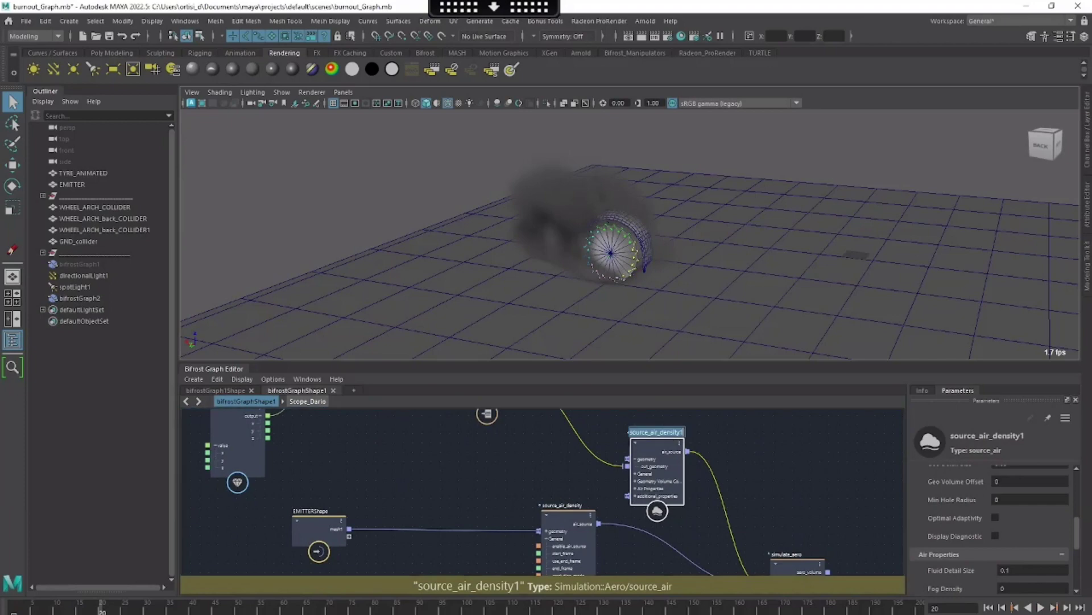
text(source_air_de)
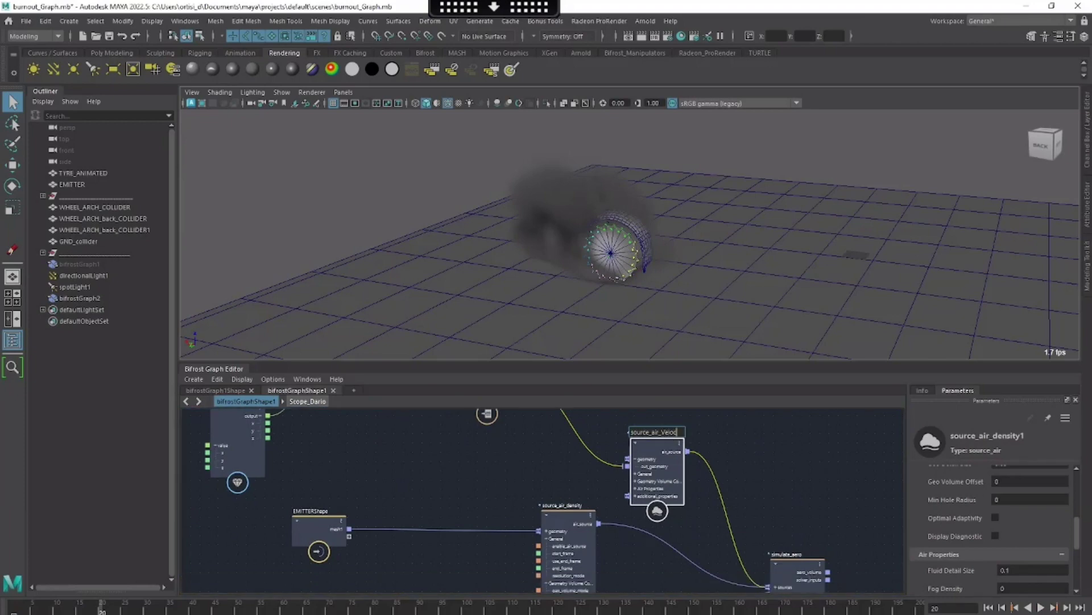
key(Return)
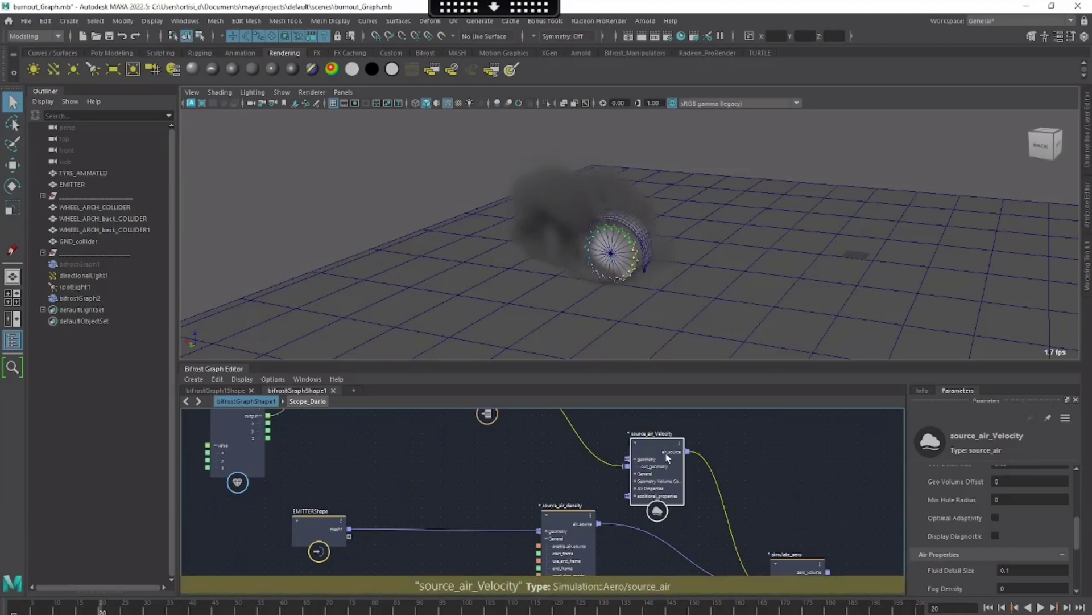
Reposition the source_air_Velocity node and rename it source_air_Inherit_Velocity
drag(668, 456, 681, 451)
middle_drag(741, 508, 716, 458)
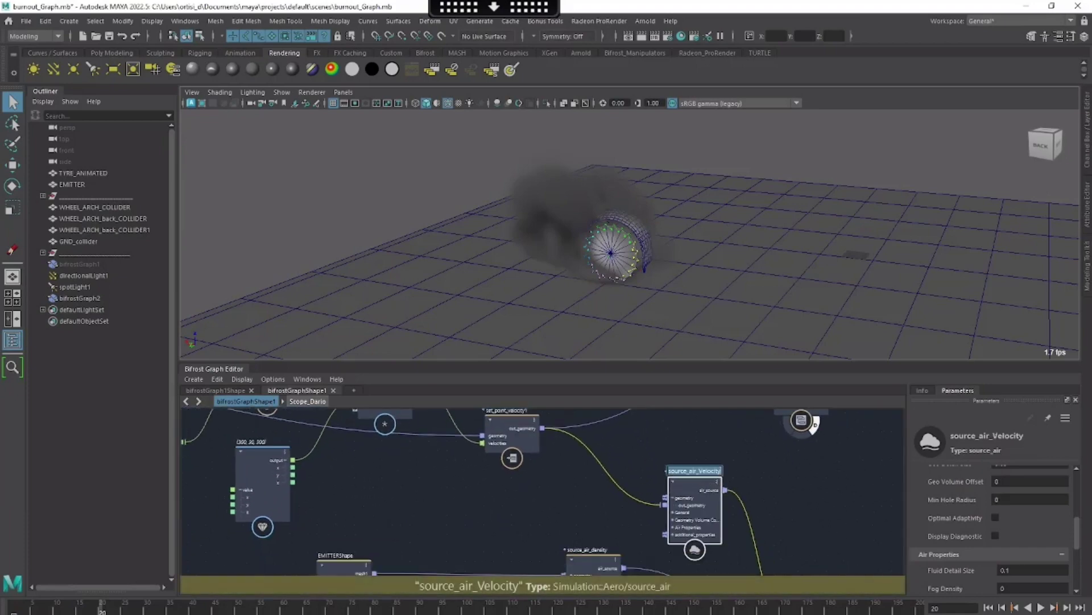
click(721, 470)
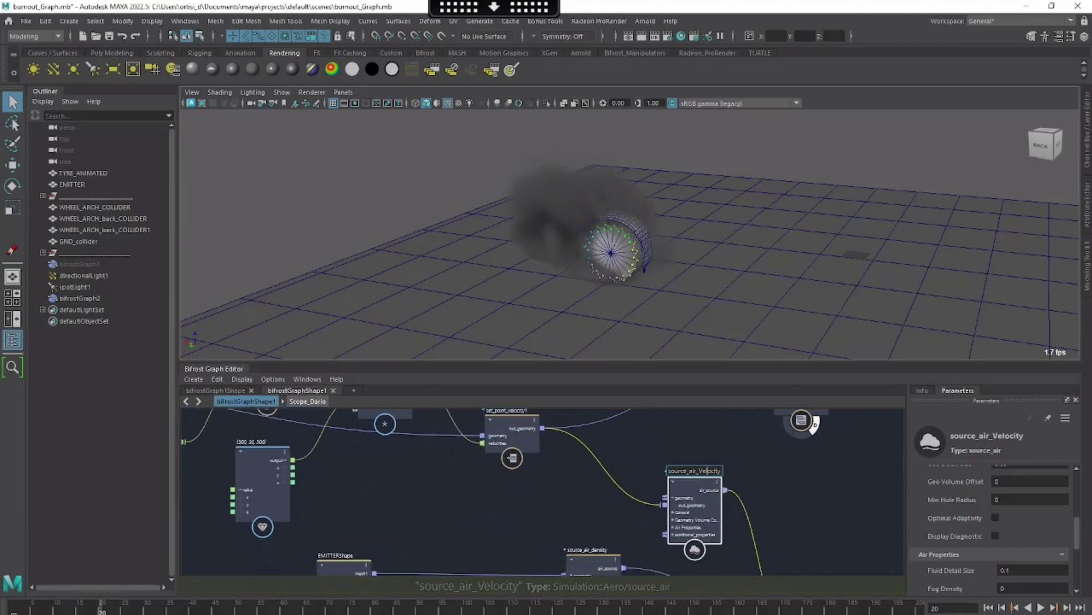
click(700, 471)
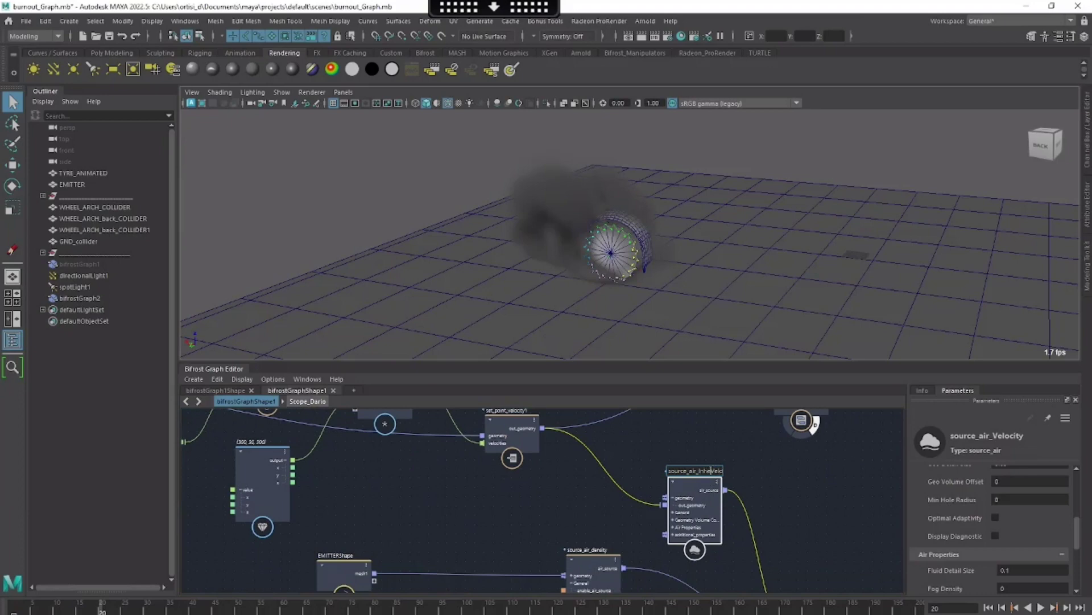
key(Return)
middle_drag(698, 487, 677, 445)
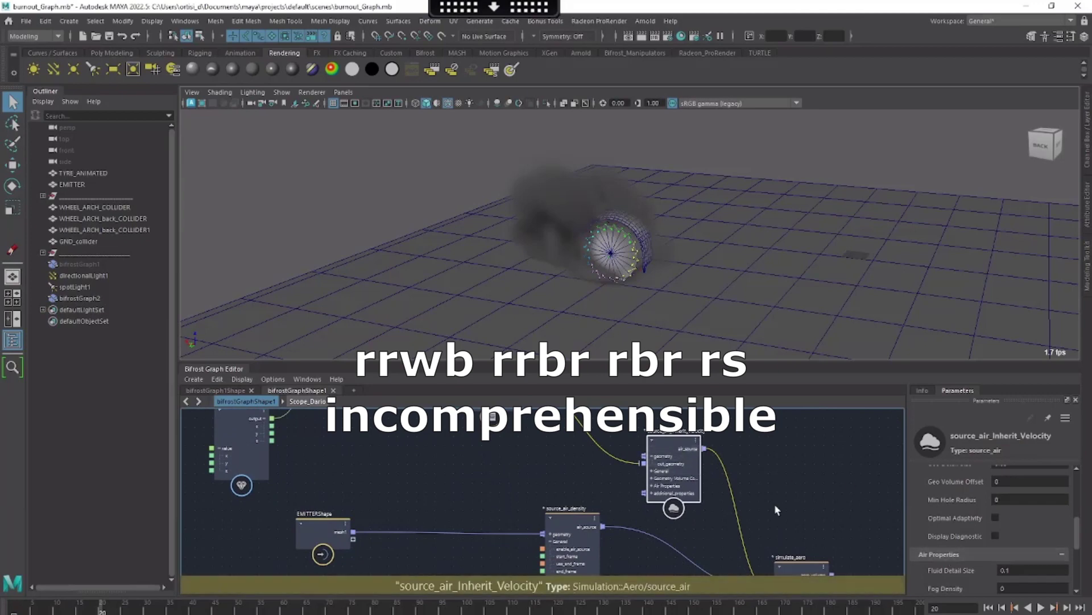
Set the Fluid Detail Size of the source_air_Inherit_Velocity node to 0.05 and replay the simulation from the first frame
click(1043, 570)
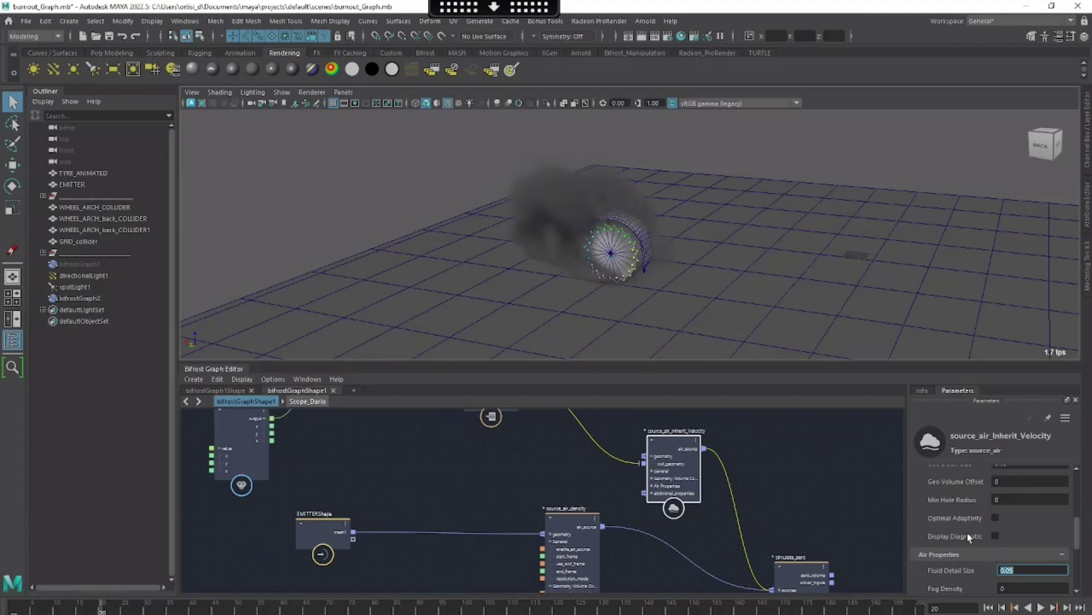
scroll(967, 532, down, 2)
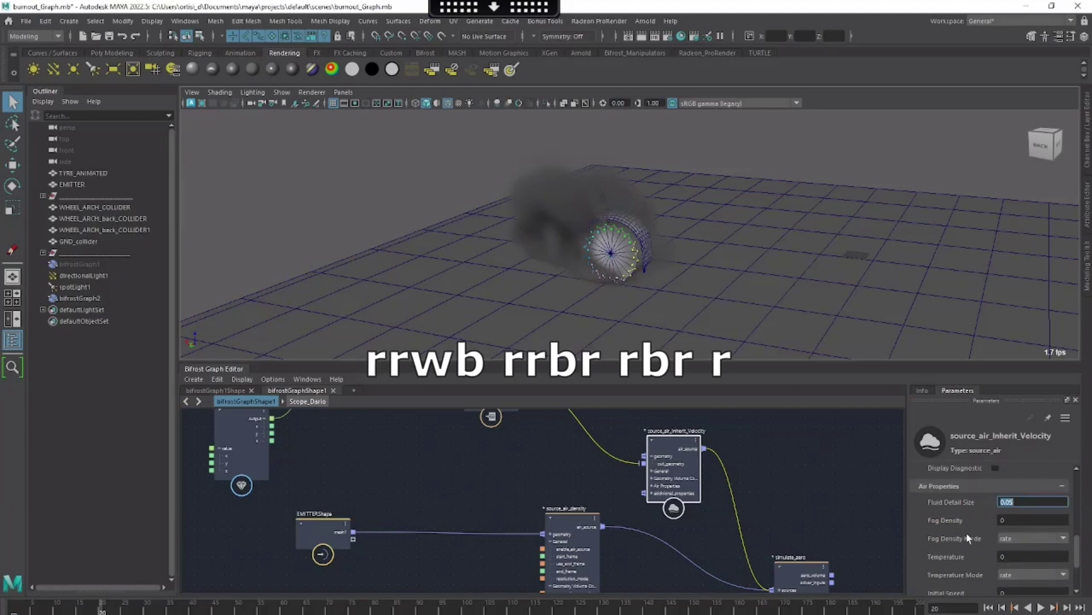
scroll(966, 533, down, 1)
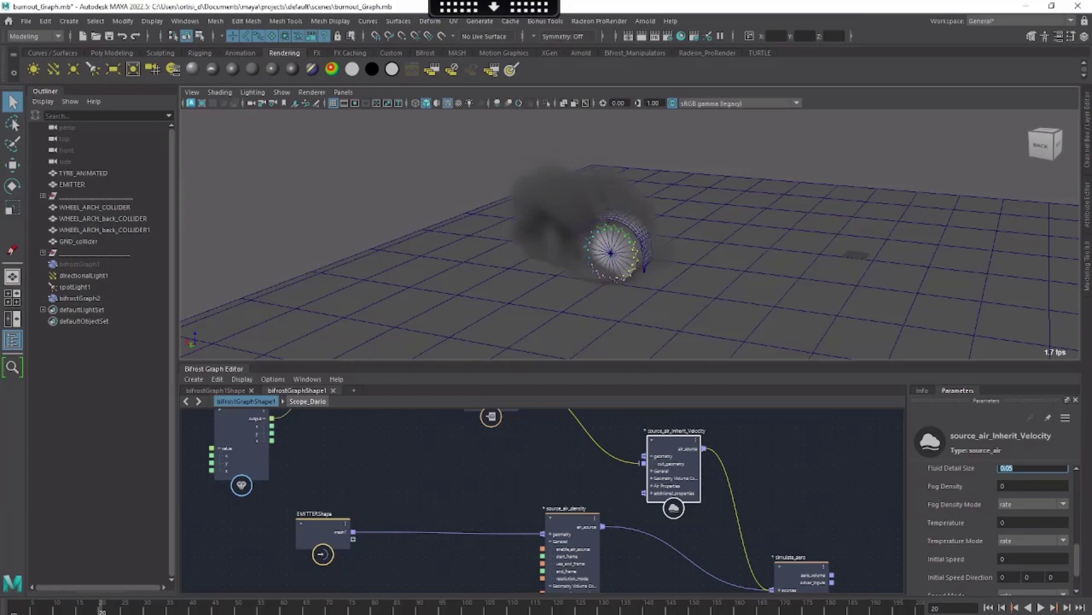
click(988, 608)
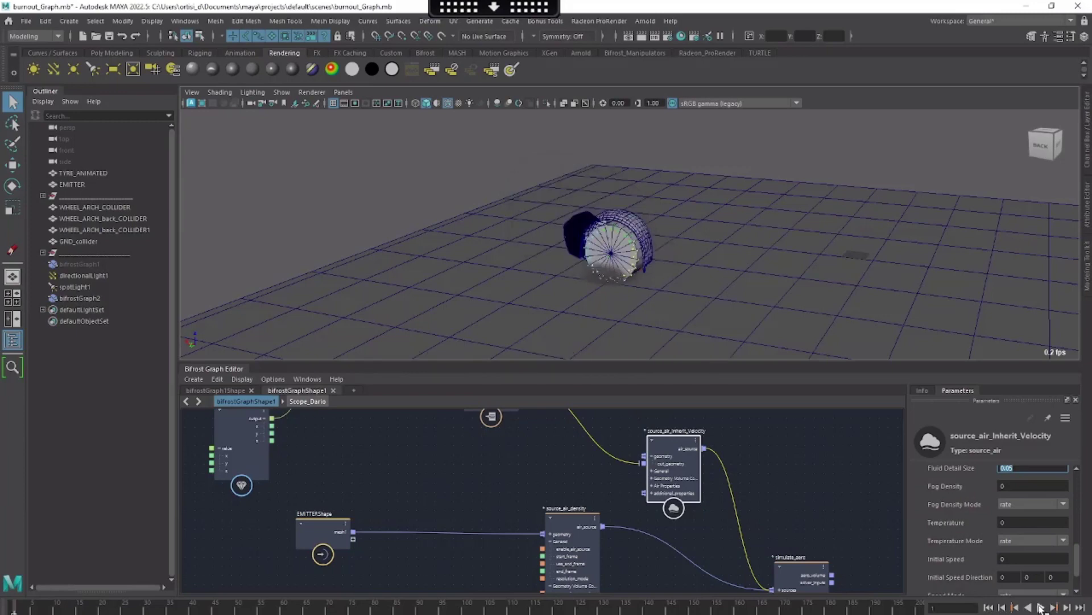
click(1041, 608)
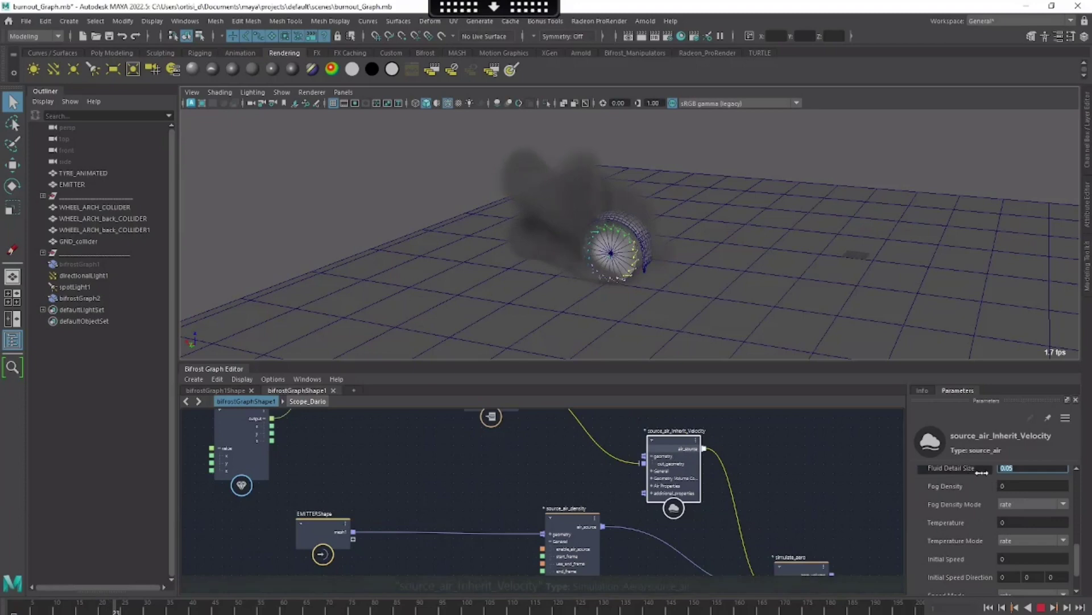
click(1041, 608)
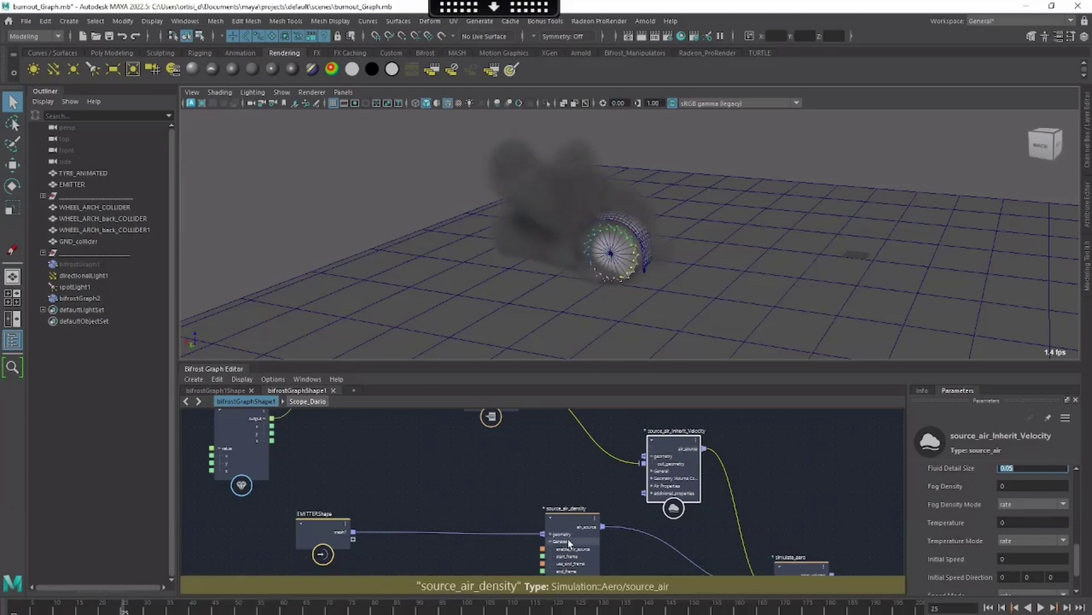
Set the Fluid Detail Size of the source_air_density node to 0.03 and replay the simulation from the first frame
drag(568, 539, 567, 526)
text(0)
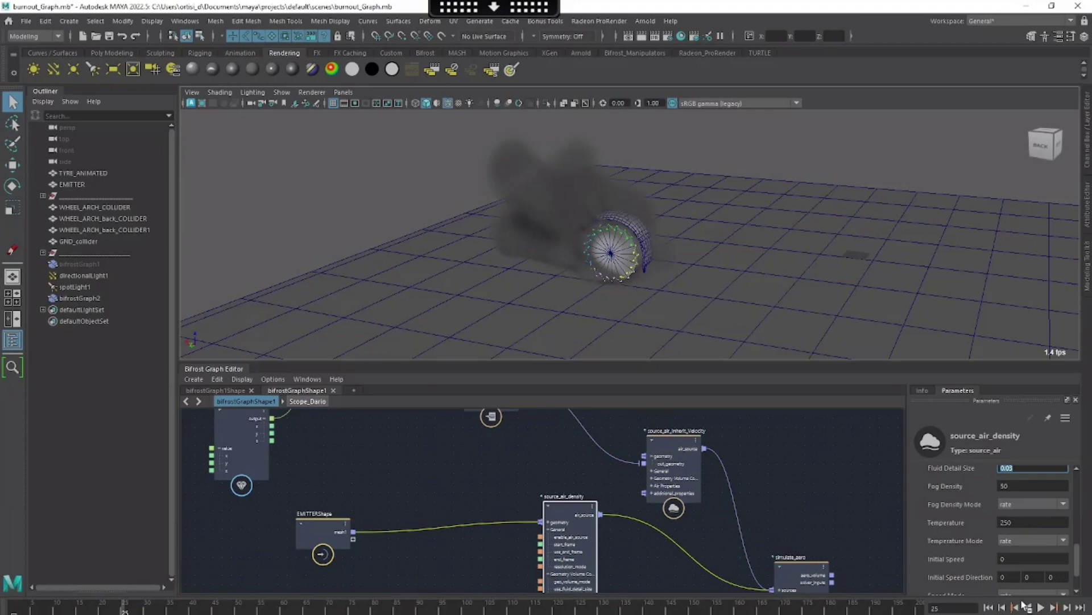
click(990, 607)
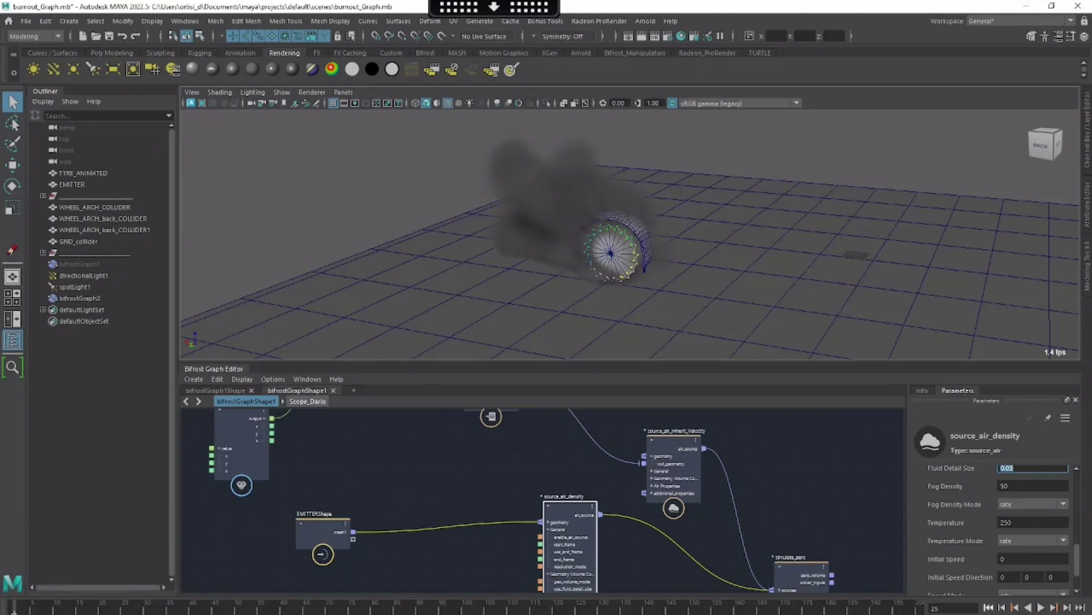
click(1041, 607)
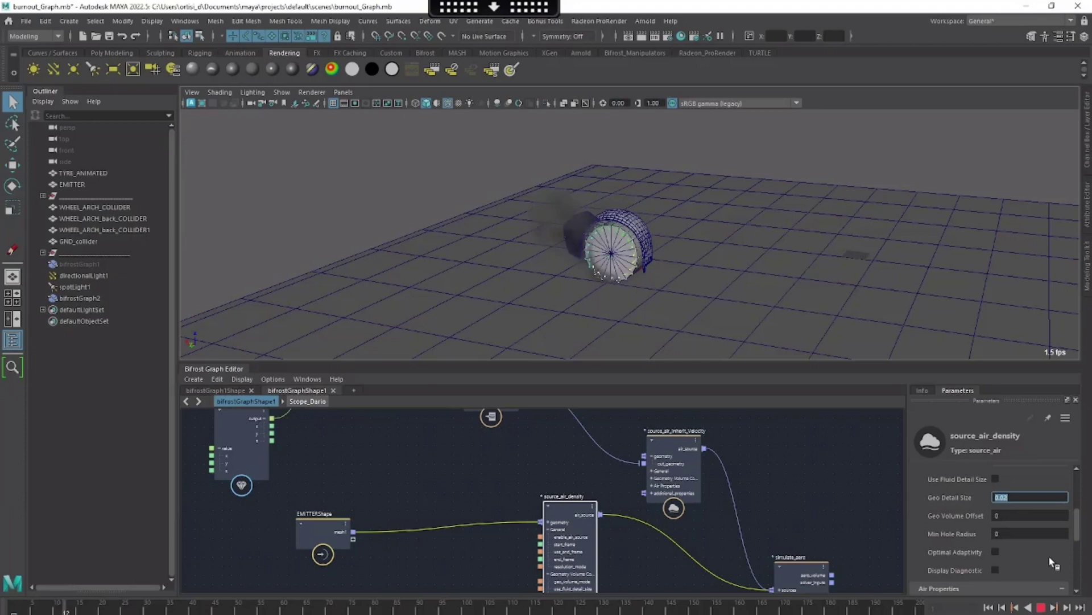
Set the source_air_density node's Fog Density to 1000 and its Temperature to 0
scroll(978, 550, down, 1)
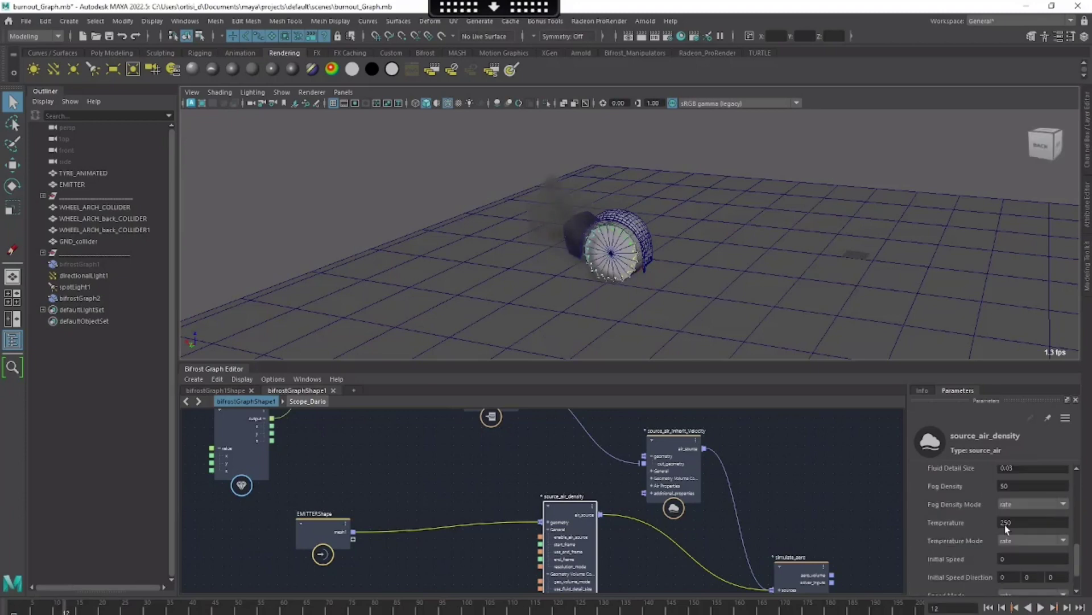
click(1012, 484)
text(1000)
key(Tab)
text(0)
scroll(983, 526, down, 2)
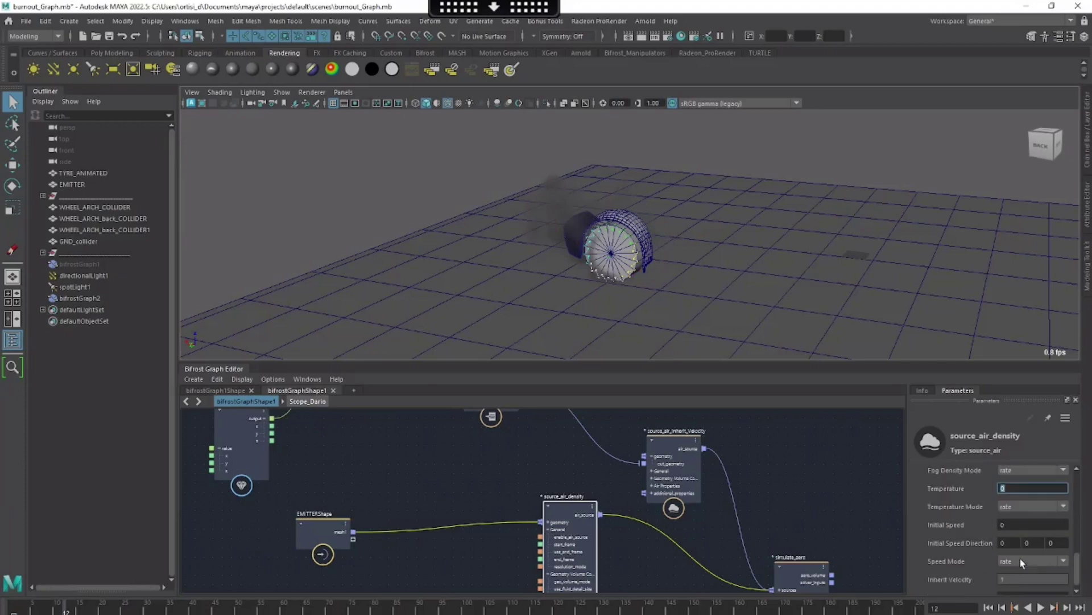
Shift the source_air_density node slightly away from the simulate_aero node and play the simulation from the first frame
click(990, 607)
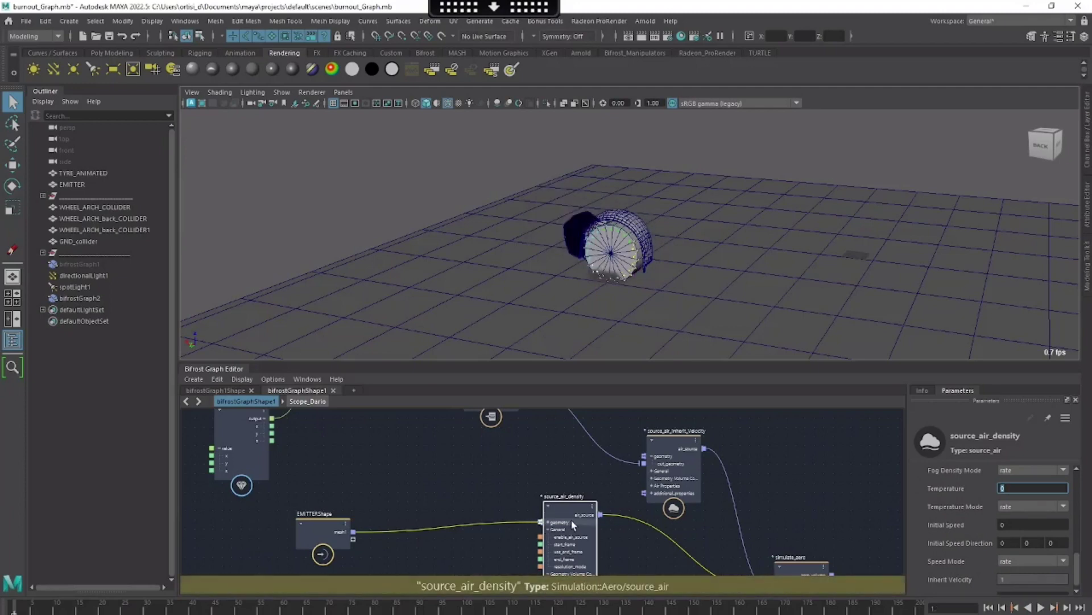
drag(560, 494, 543, 477)
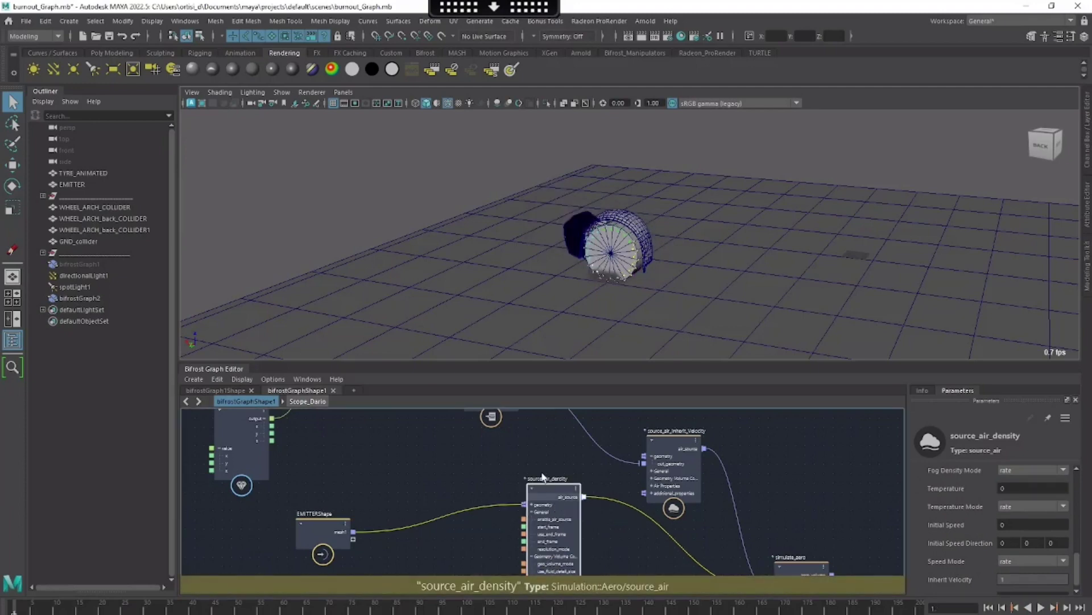
click(1041, 607)
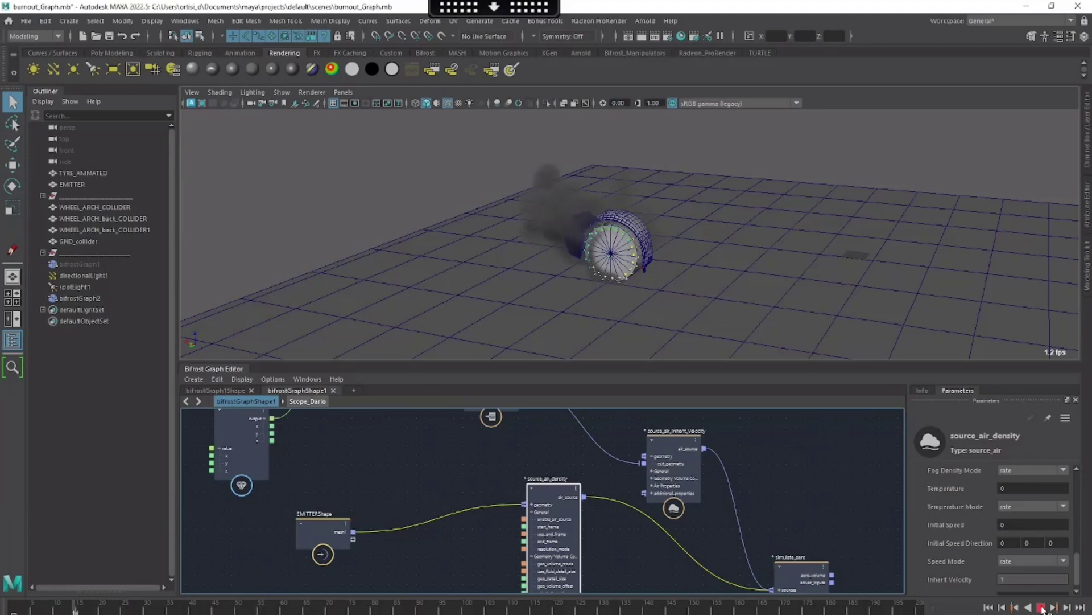
click(1042, 608)
Move the wind_influence node up slightly and add a vorticity_influence node near it
middle_drag(746, 415, 776, 448)
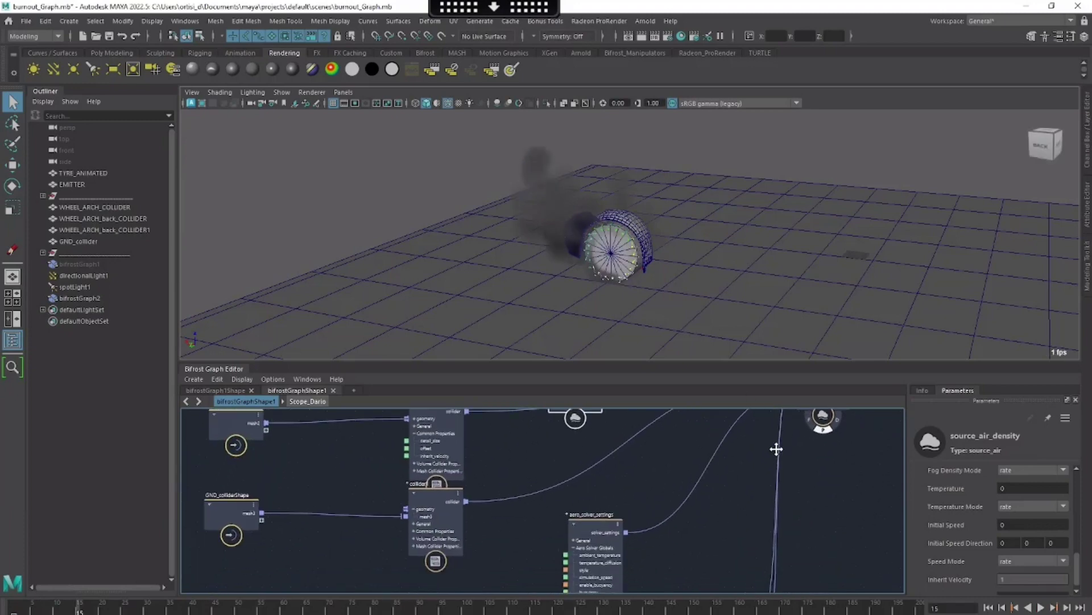
middle_drag(705, 502, 571, 524)
middle_drag(702, 545, 668, 488)
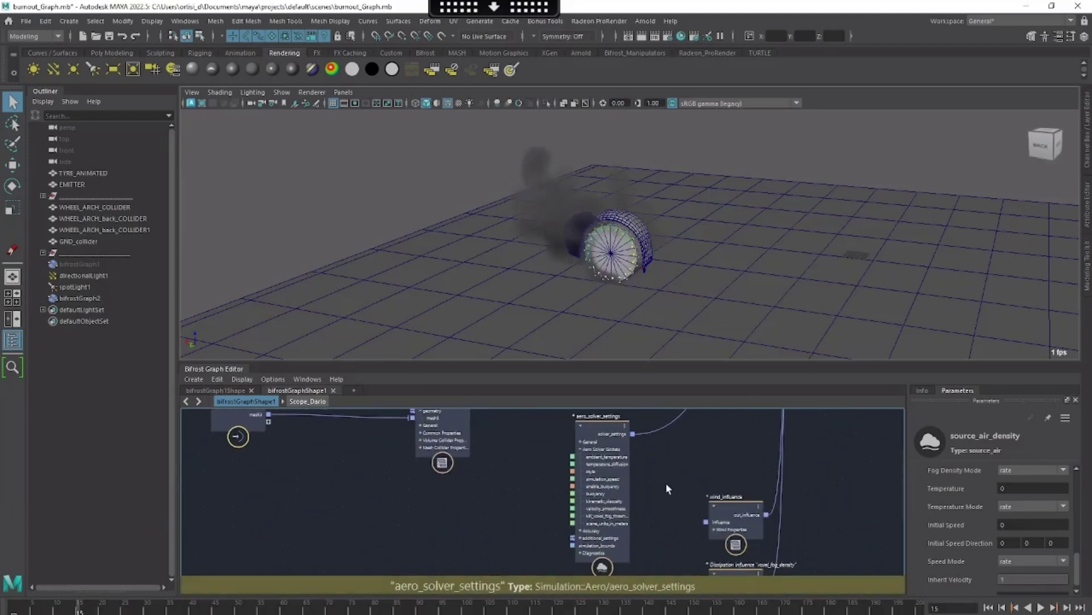
drag(735, 507, 734, 477)
key(Tab)
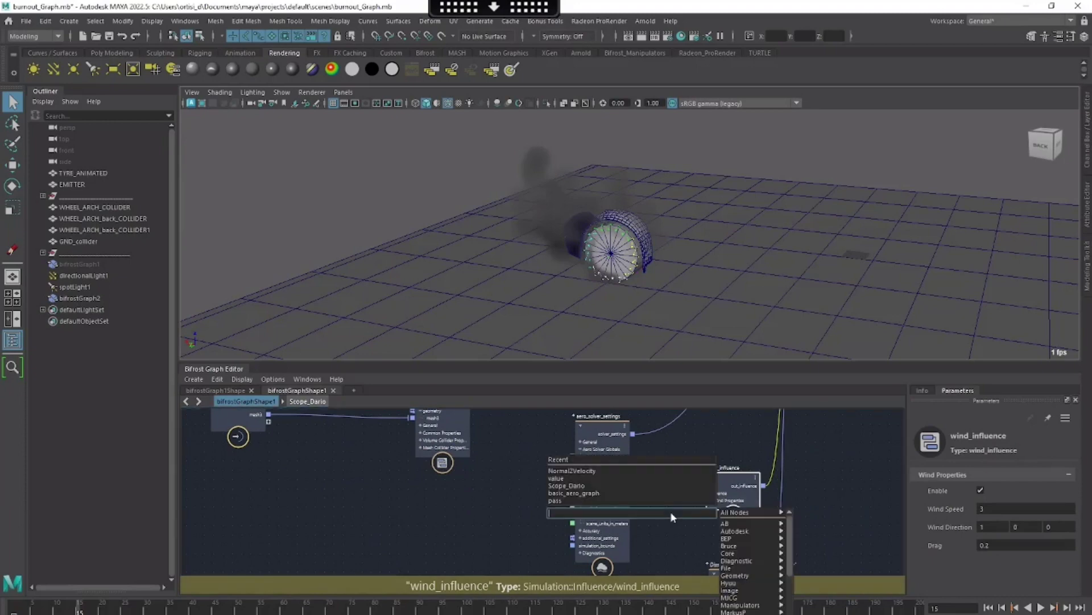
text(vortic)
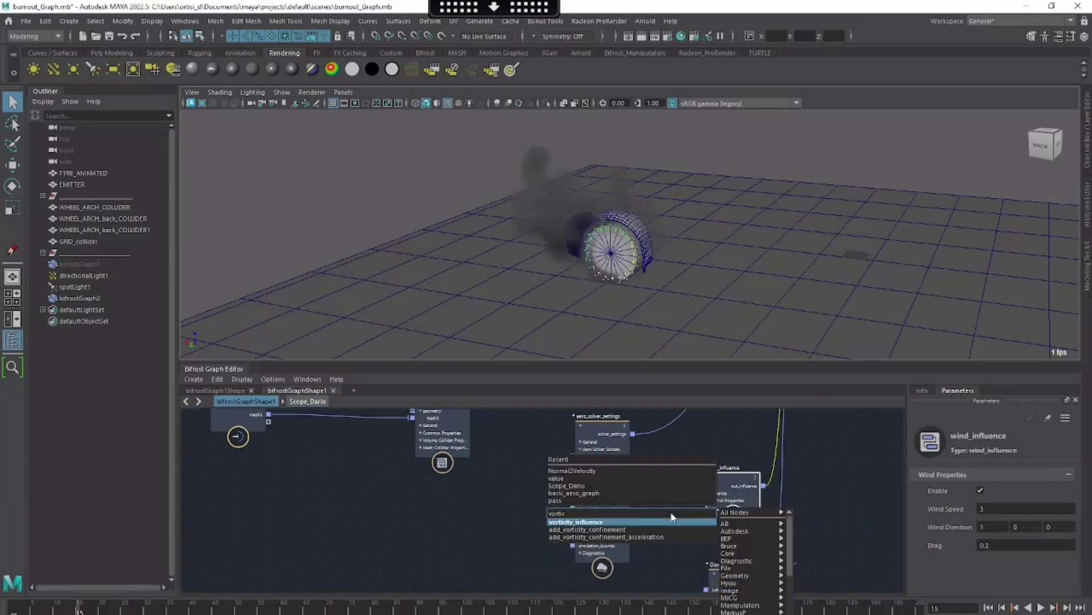
key(Return)
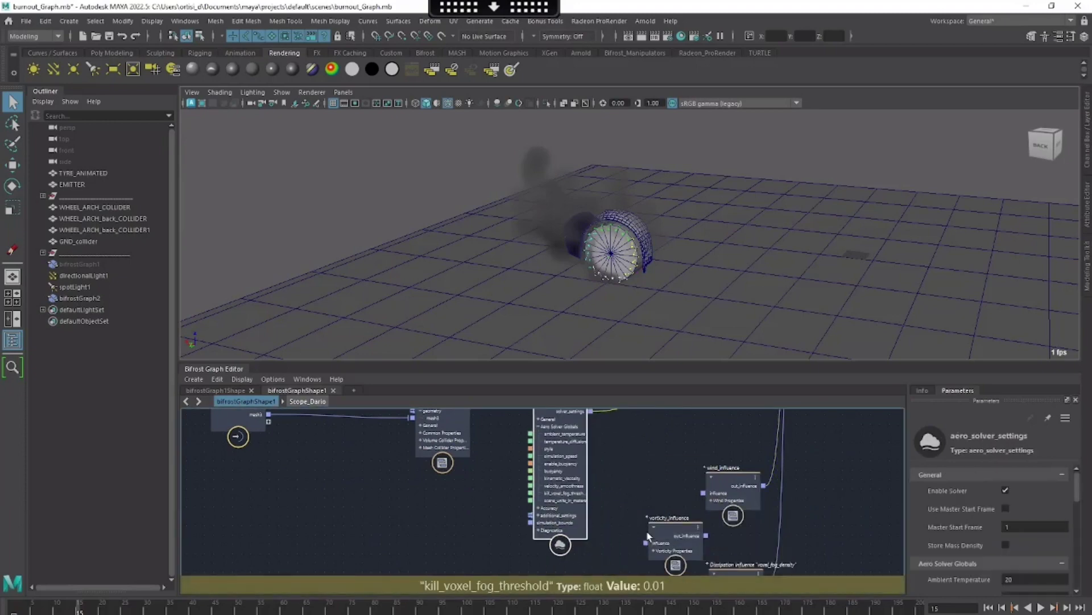
Place the vorticity_influence node beside wind_influence and connect its out_influence output to the influence input of wind_influence
drag(648, 534, 622, 529)
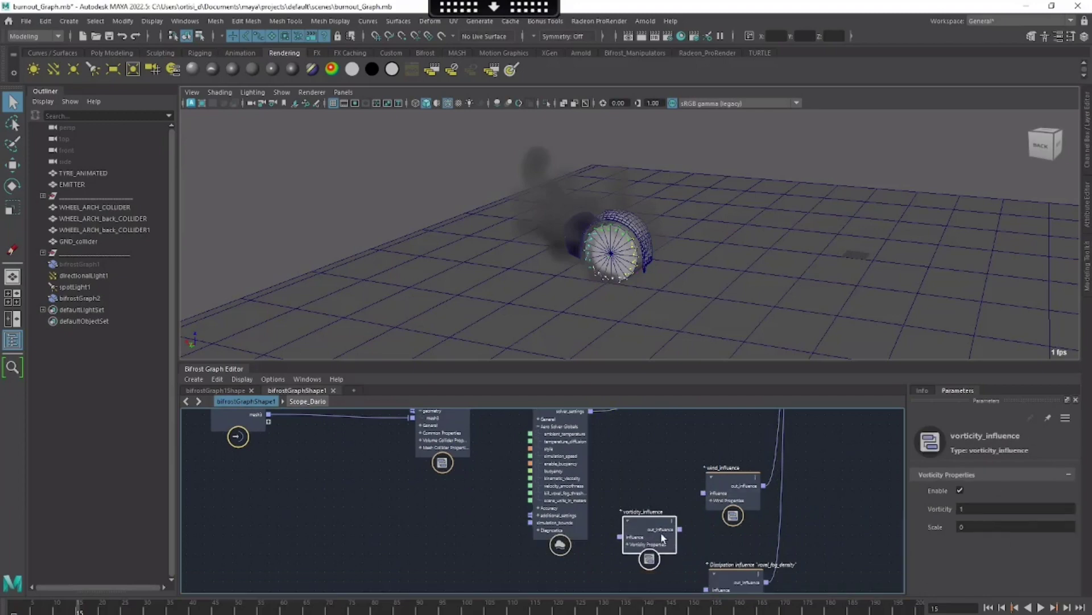
scroll(677, 529, up, 2)
drag(680, 530, 711, 486)
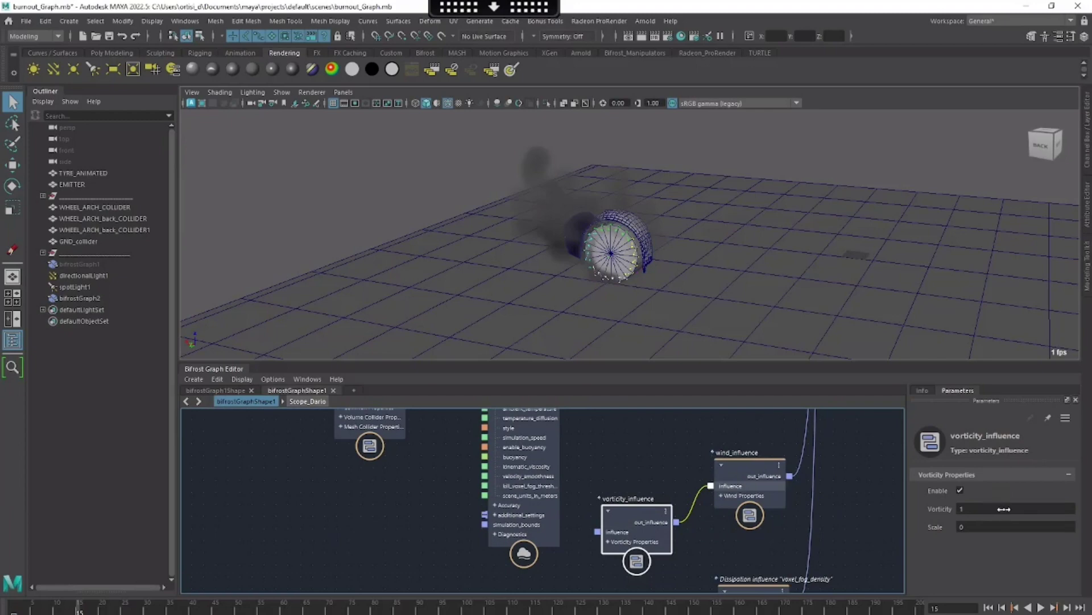
Play the simulation from the first frame and examine the vorticity's effect on the smoke from a closer view of the tyre
click(989, 607)
alt+drag(707, 228, 734, 237)
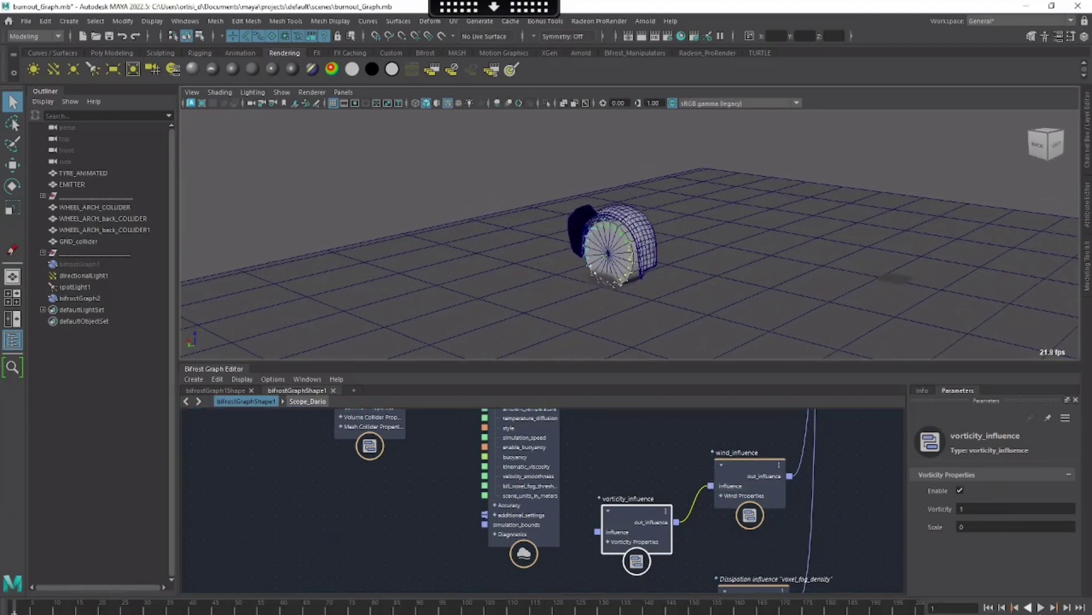
click(1042, 607)
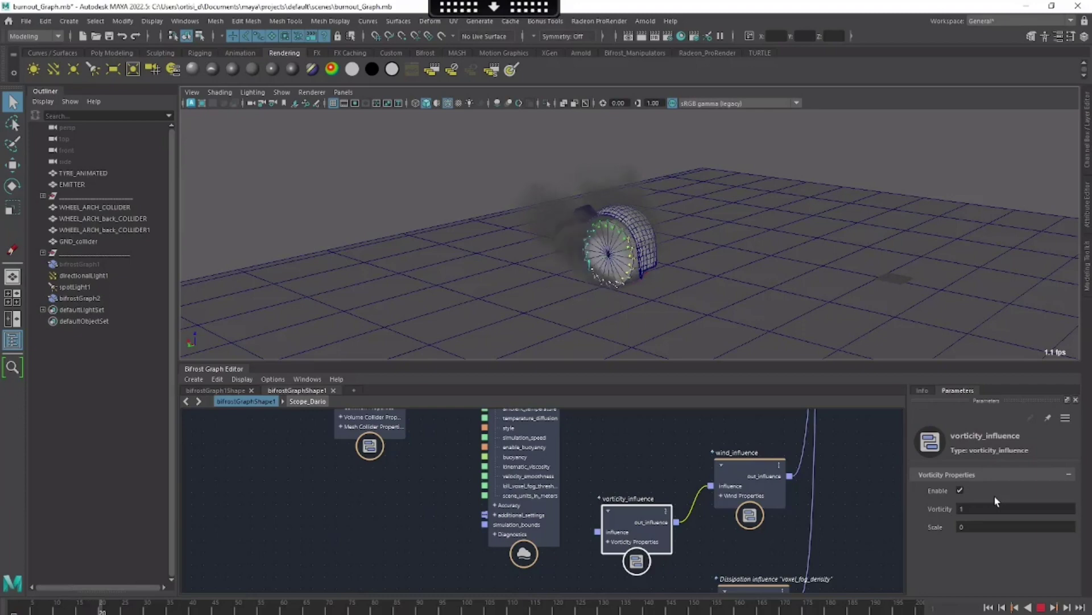
key(Escape)
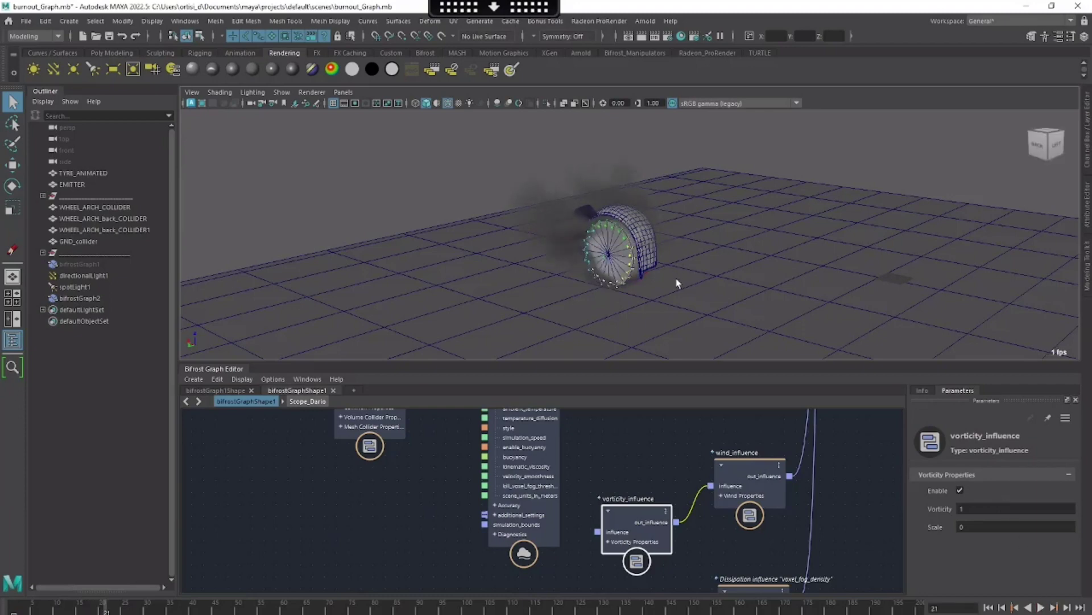
alt+right_drag(678, 283, 817, 288)
alt+middle_drag(817, 288, 827, 261)
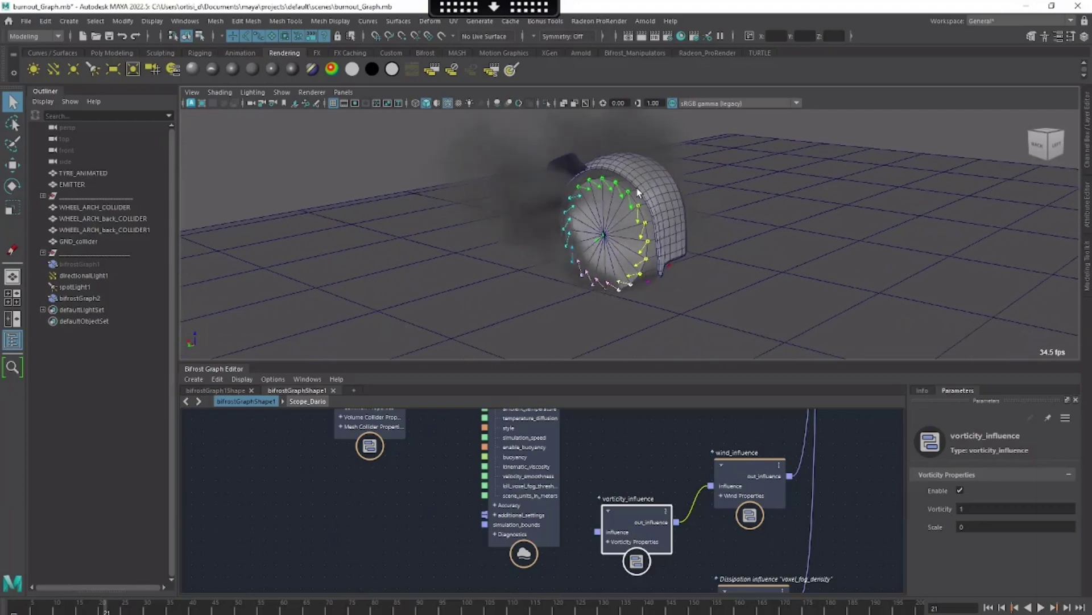
click(1040, 607)
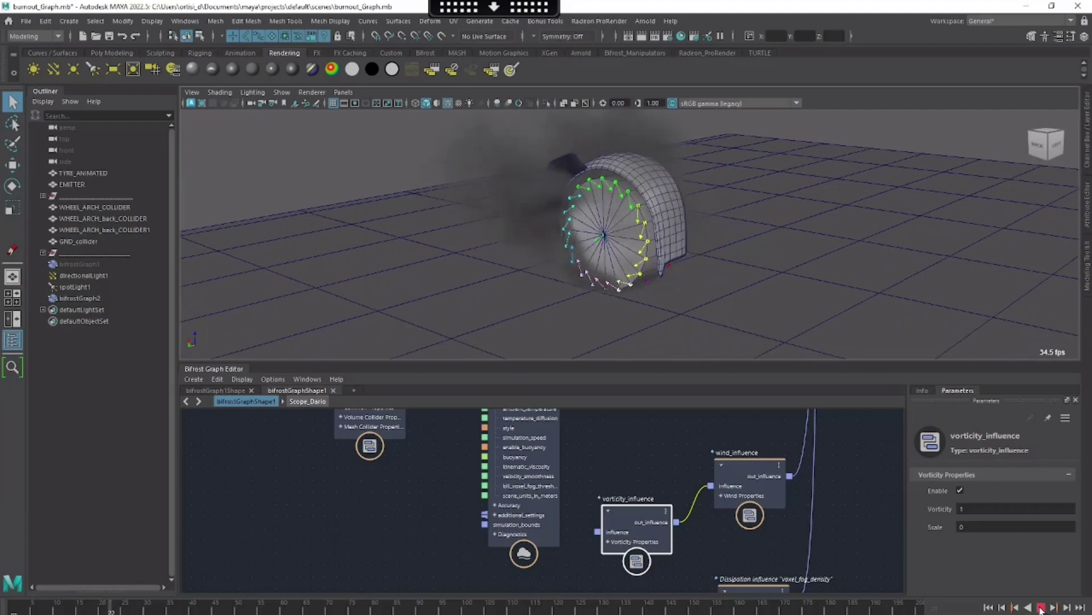